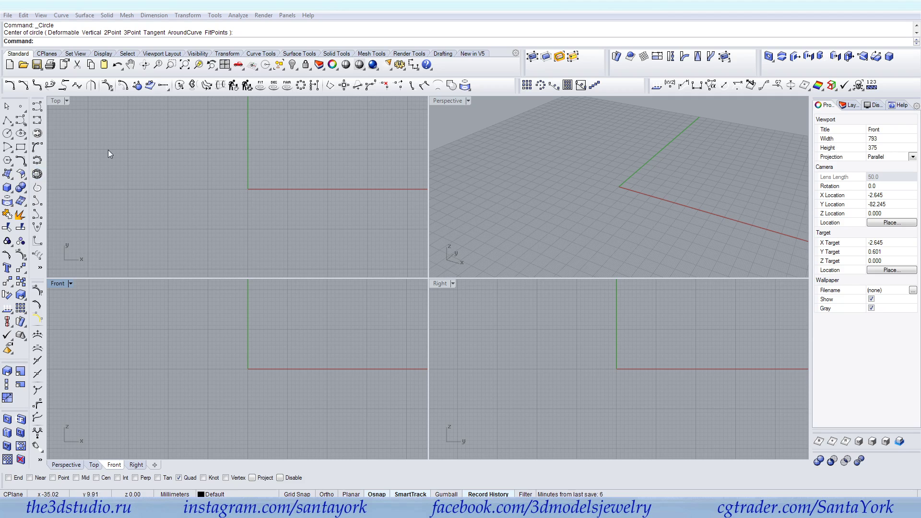
Draw a circle of 16 mm diameter centred on the origin in the Front view.
left_click(7, 134)
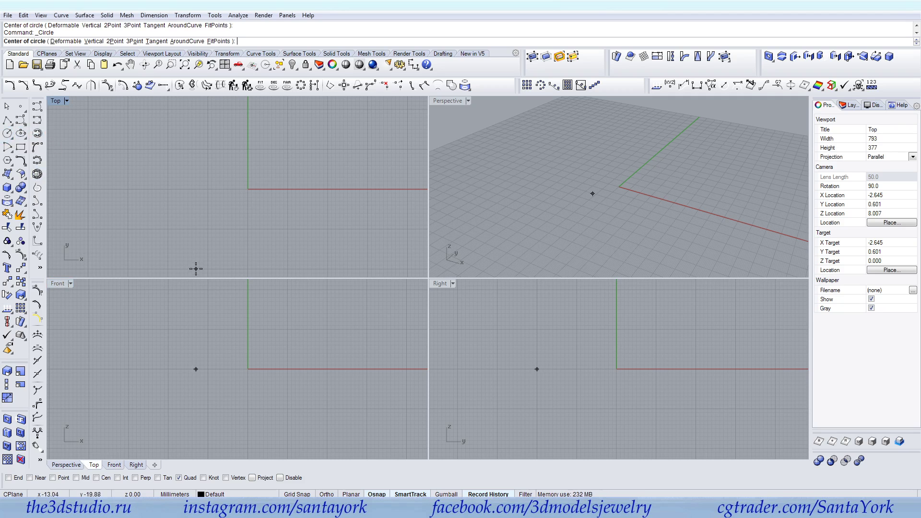
type("0")
key("Return")
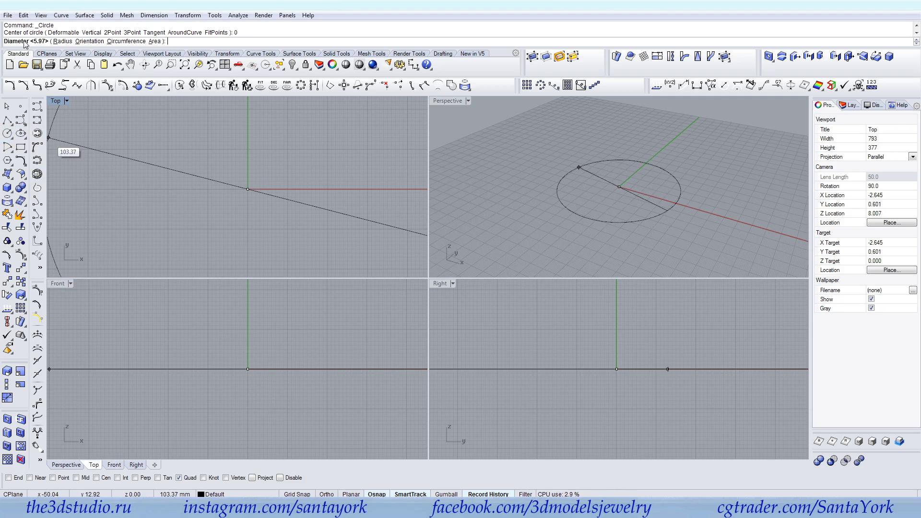
left_click(62, 42)
left_click(57, 41)
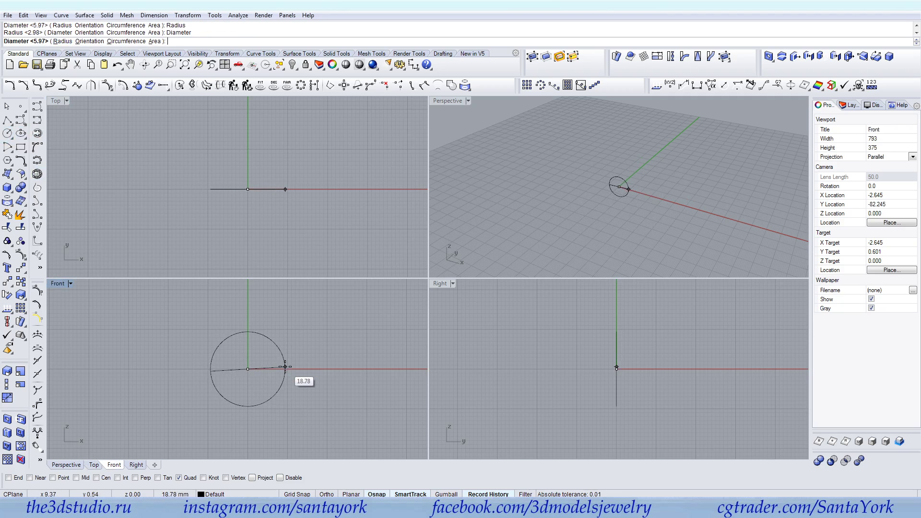
type("16")
key("Return")
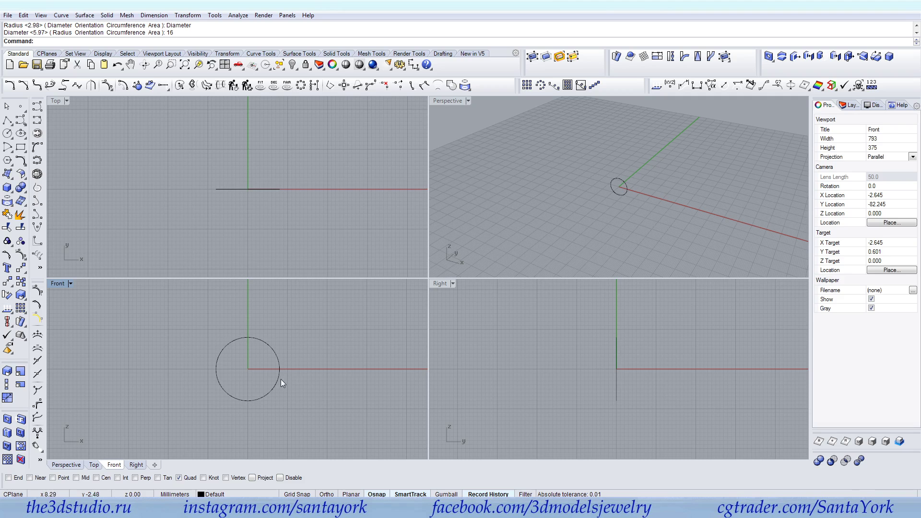
Enable only the End snap and rotate the circle 90 degrees clockwise about the origin to bring its seam point to the bottom.
left_click(280, 379)
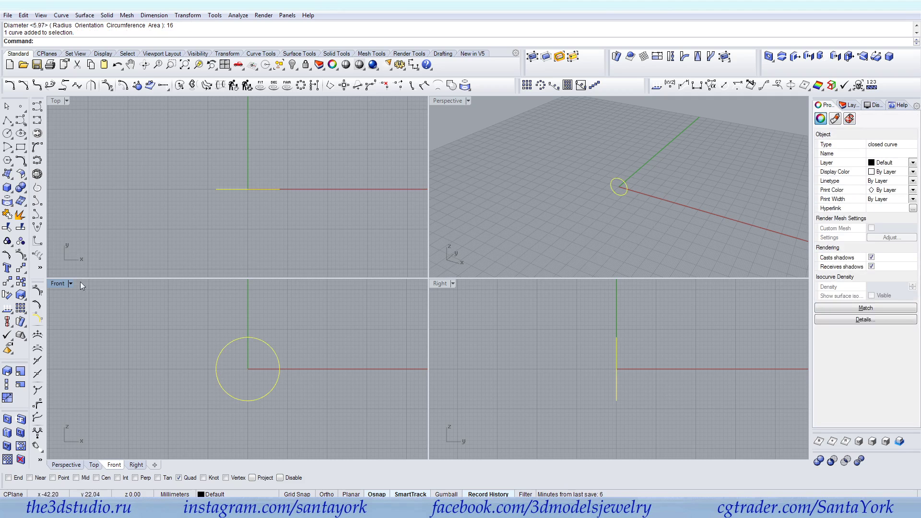
left_click(7, 120)
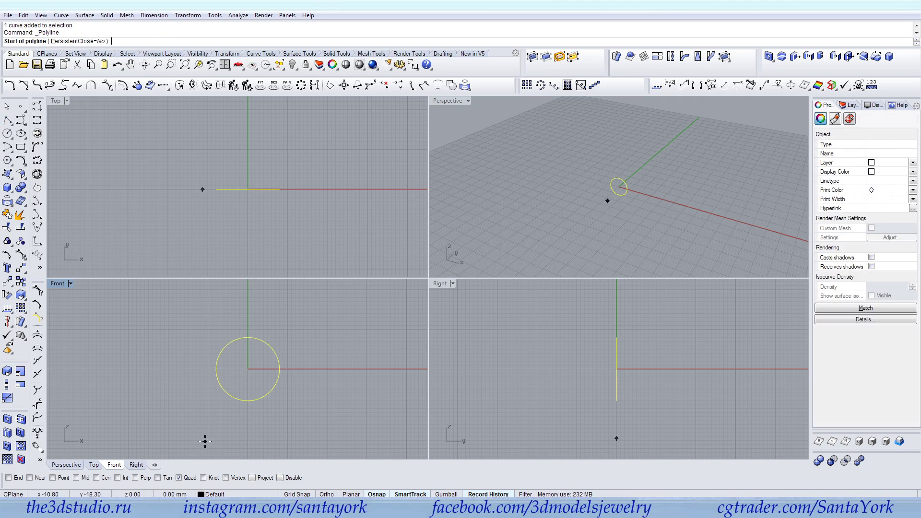
right_click(19, 478)
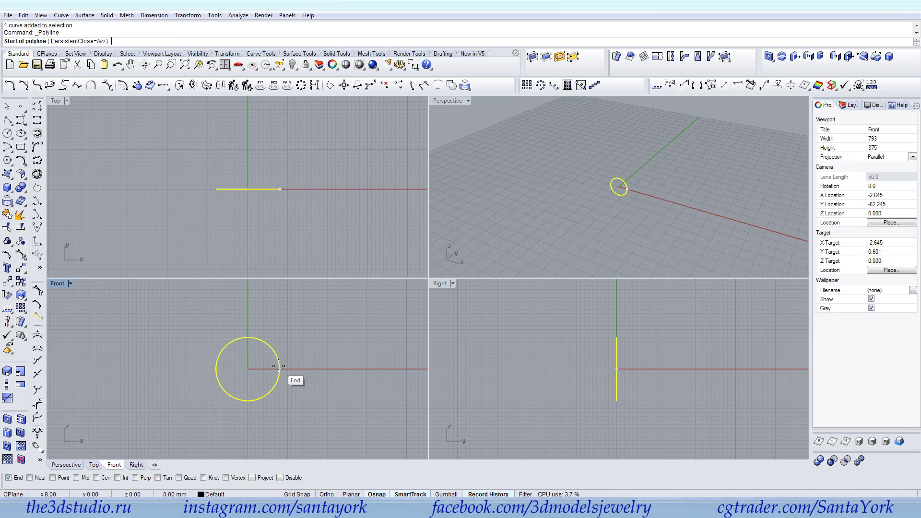
left_click(8, 295)
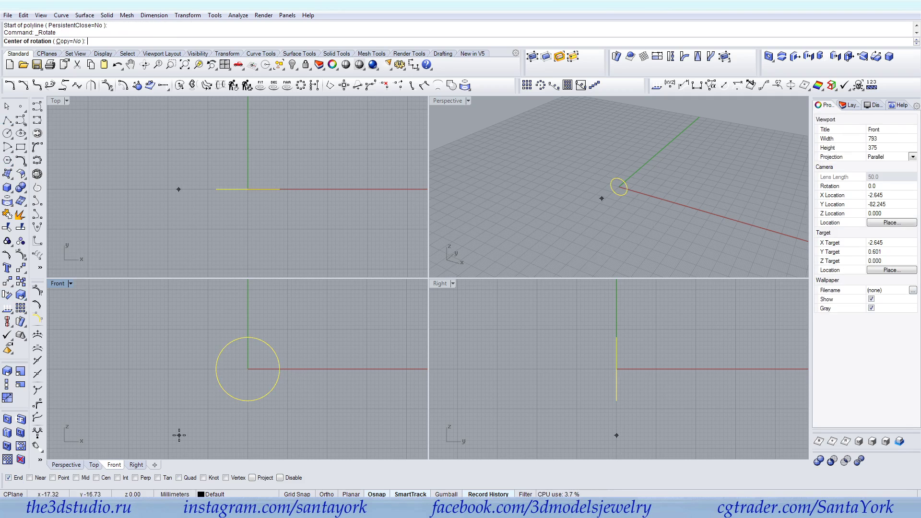
type("0")
key("Return")
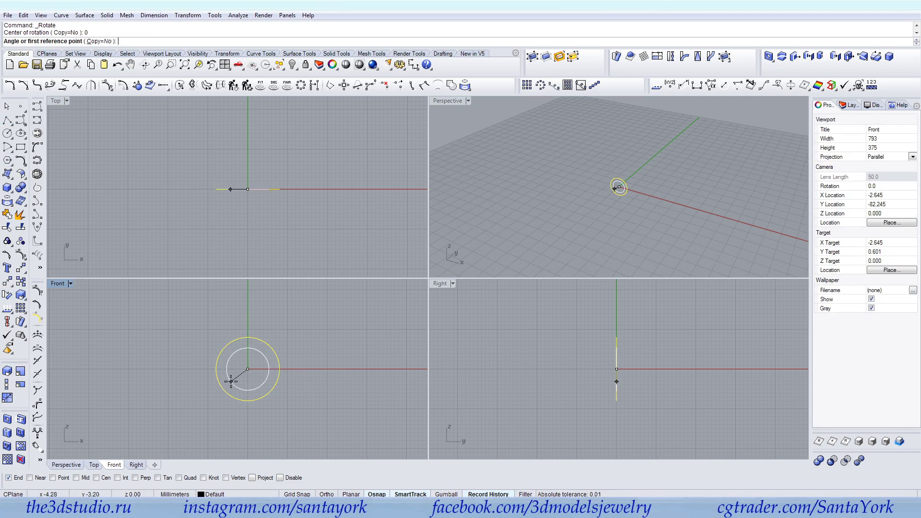
left_click(311, 379, "shift")
left_click(255, 427, "shift")
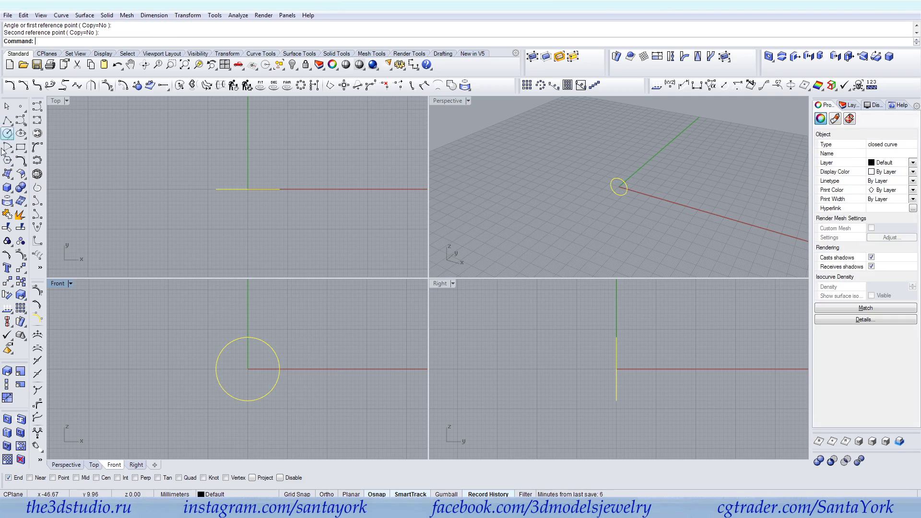
left_click(7, 120)
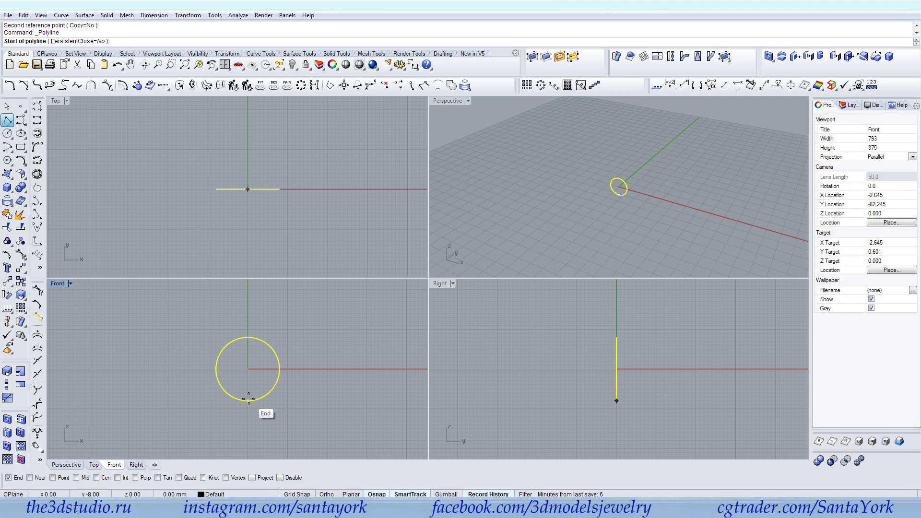
key("Escape")
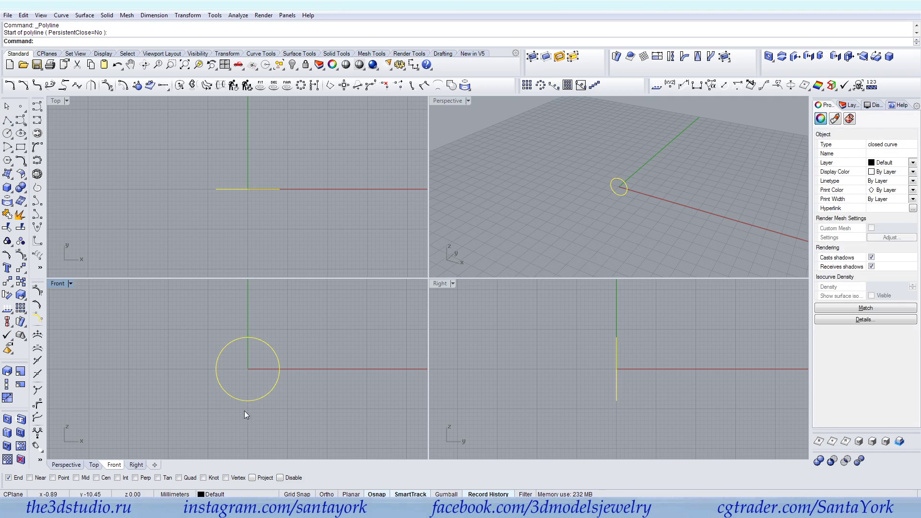
Draw a center-based rectangle about 6 by 2.2 mm in the Right view, centred on the circle's bottom seam point.
right_click_drag(597, 388, 604, 380)
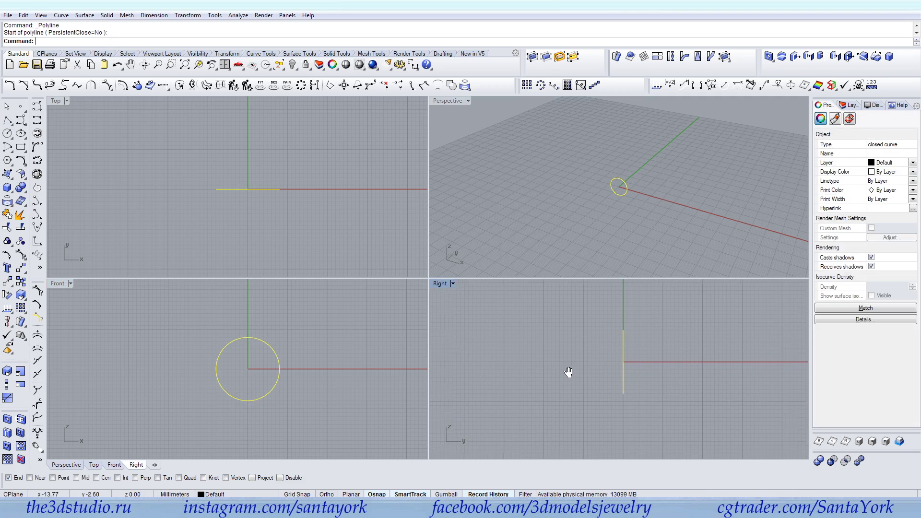
scroll(616, 355, "up", 2)
right_click_drag(277, 396, 273, 381)
scroll(622, 187, "up", 8)
right_click_drag(633, 221, 605, 211)
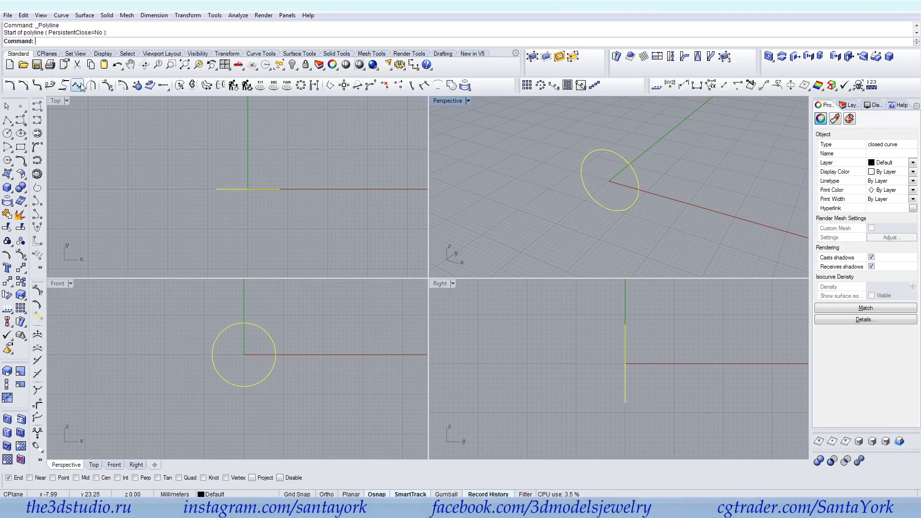
left_click(20, 148)
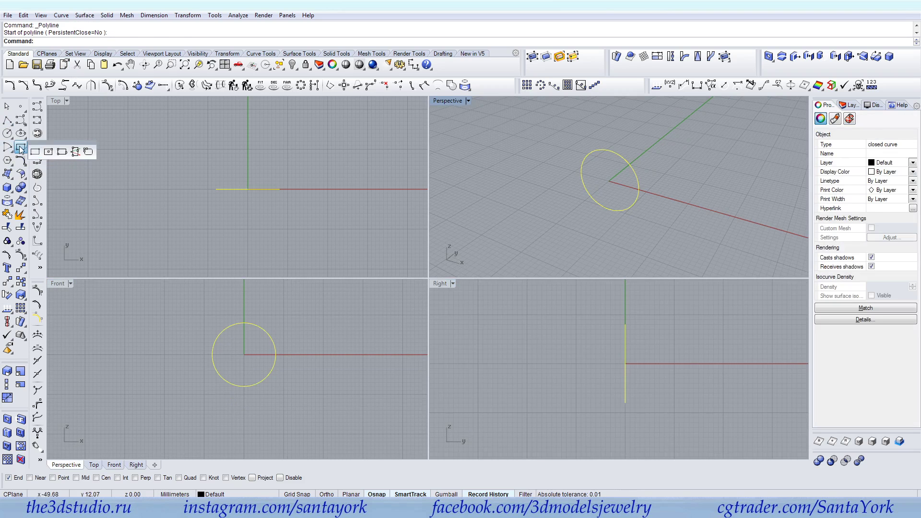
left_click(52, 150)
left_click(243, 387)
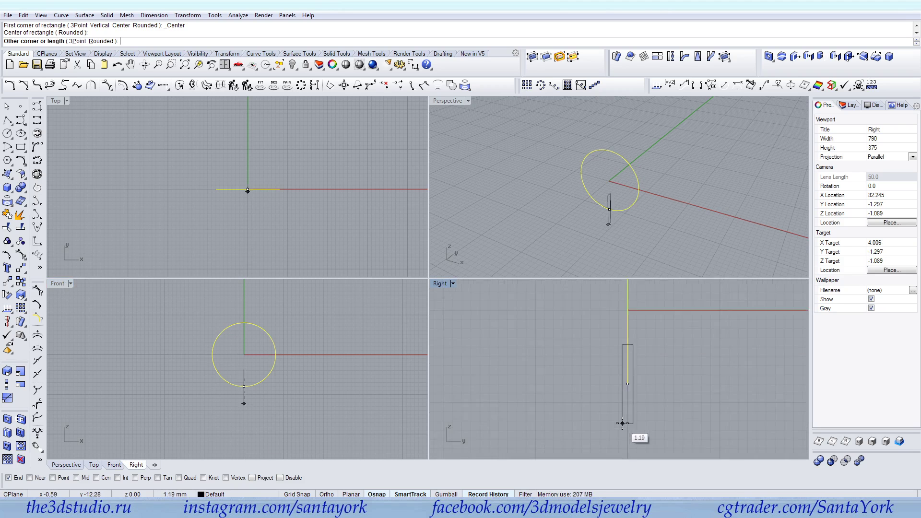
left_click(684, 371)
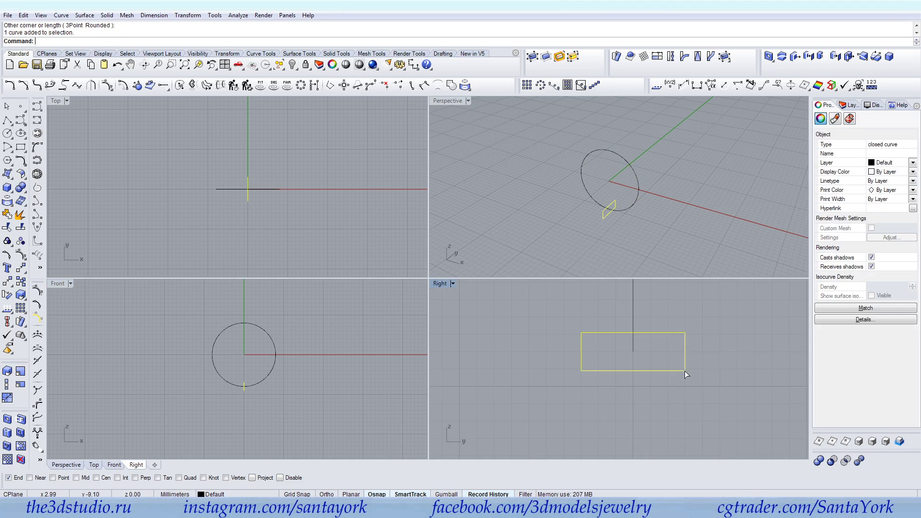
Scale the rectangle vertically from its lower corner so its upper edge meets the circle's bottom point.
left_click(7, 385)
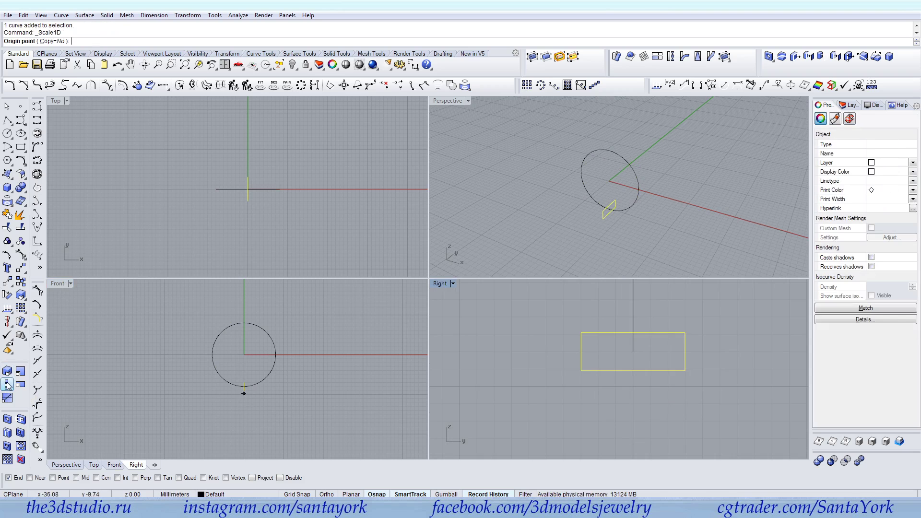
left_click(687, 371)
left_click(685, 333)
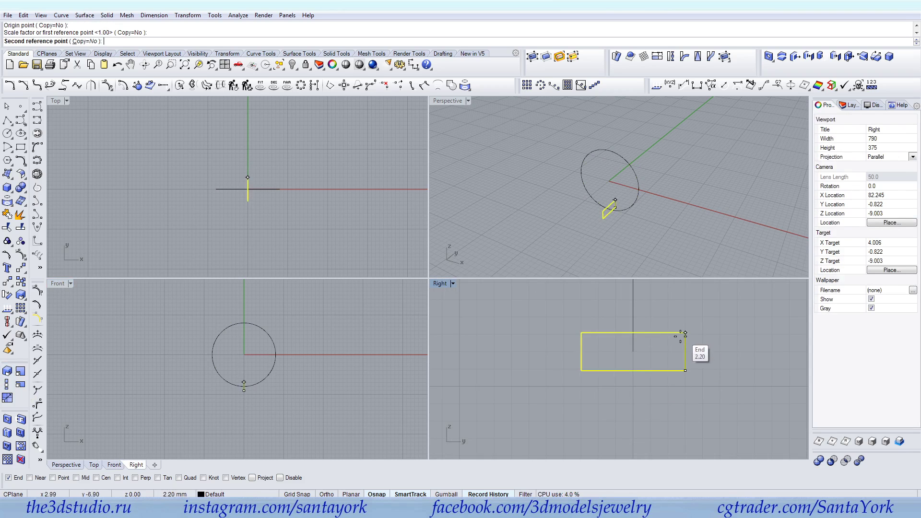
left_click(636, 353)
Scale the rectangle horizontally from the circle's bottom point to a half-width of 2 mm.
key("Return")
left_click(636, 353)
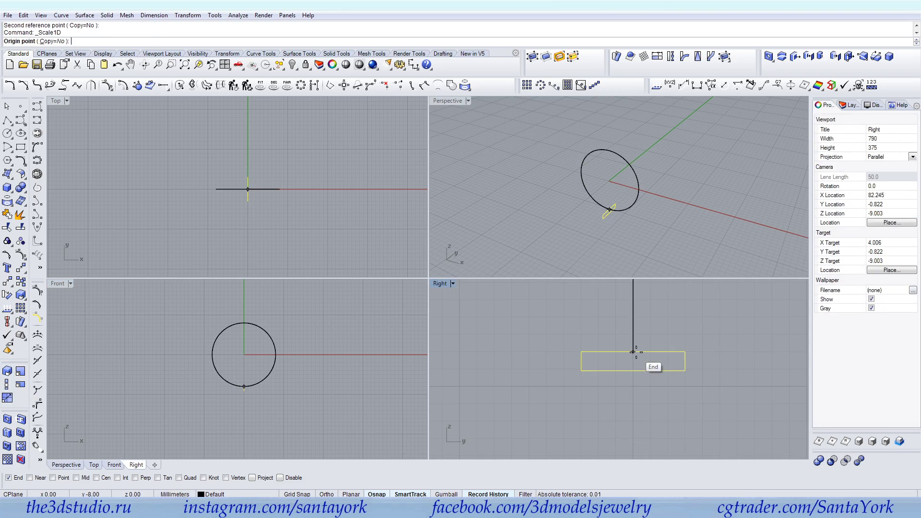
left_click(685, 353)
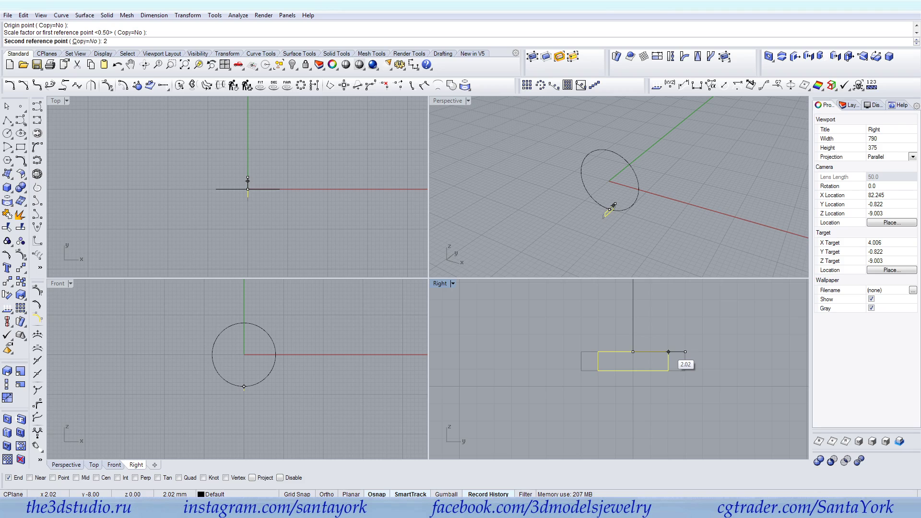
key("Return")
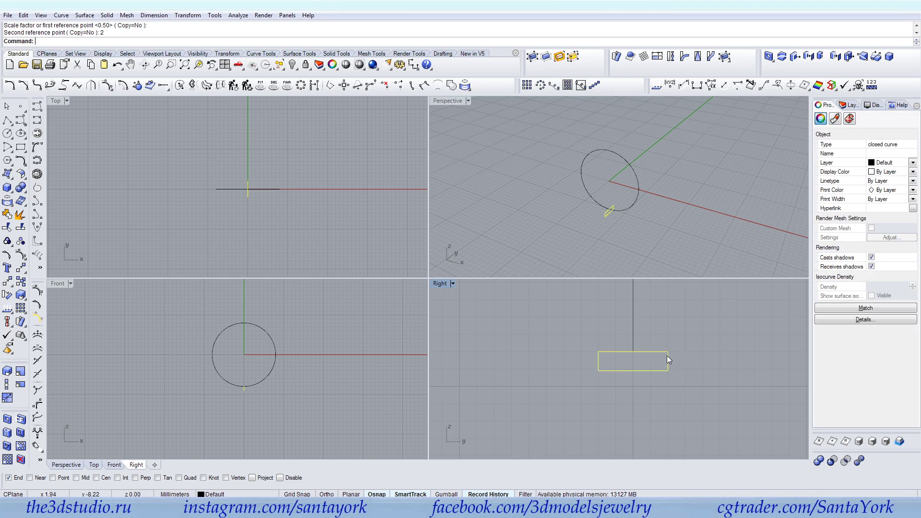
key("Return")
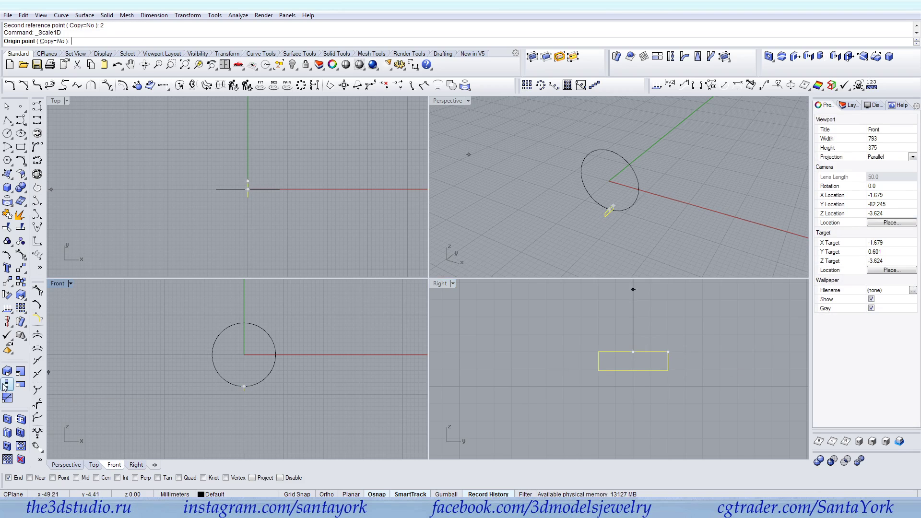
left_click(633, 352)
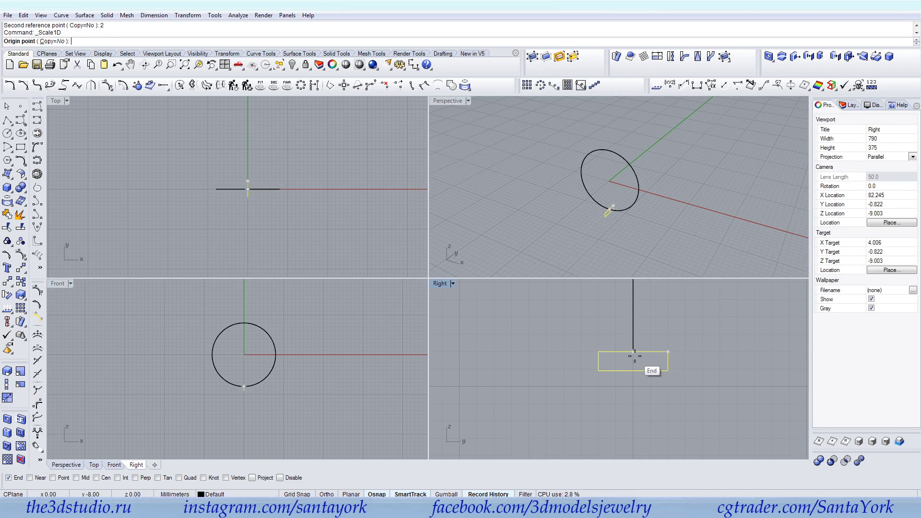
left_click(669, 352)
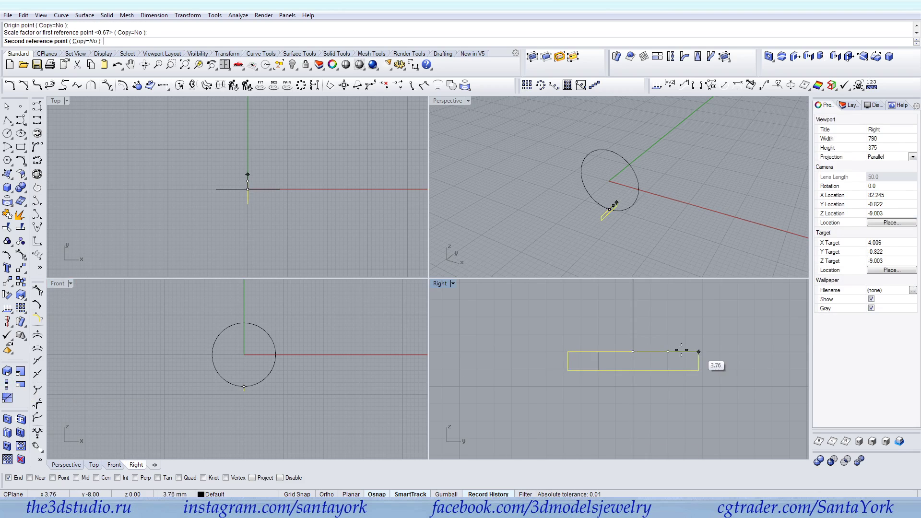
left_click(669, 350)
Scale the rectangle vertically from its upper corner to a height of 1.2 mm.
right_click(678, 353)
left_click(670, 351)
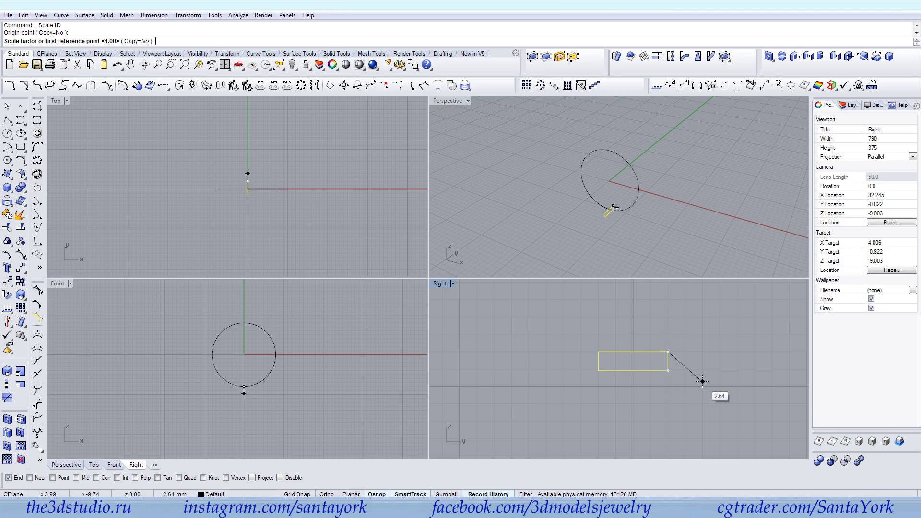
left_click(668, 371)
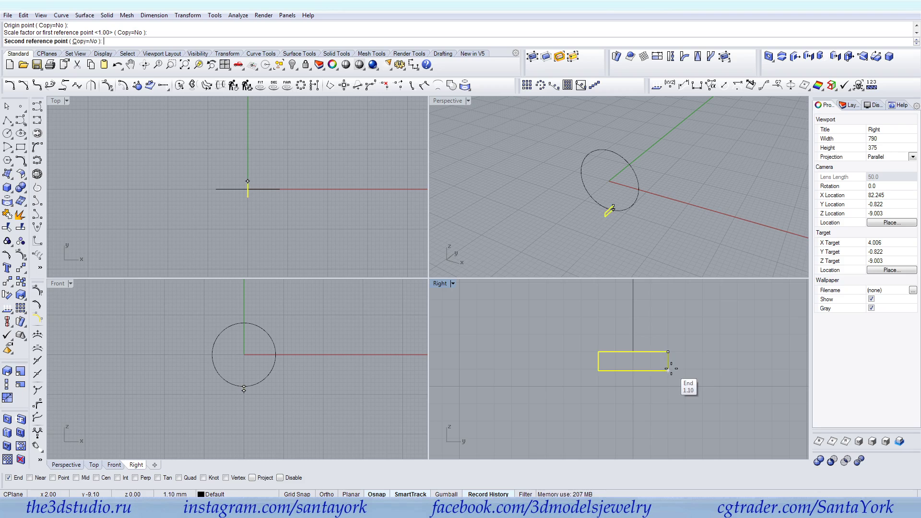
type("1.2")
key("Return")
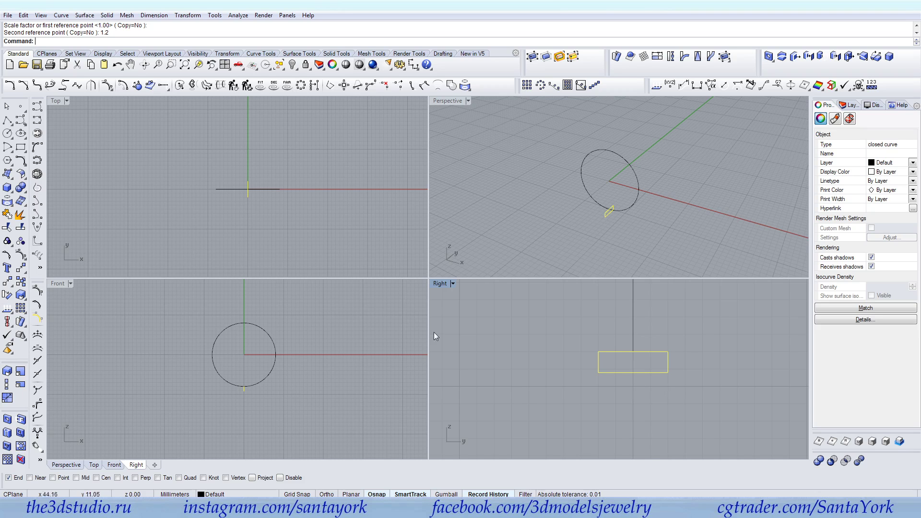
Revolve the rectangular profile a full 360° about the Y axis through the origin, entering 360 as the start angle.
right_click_drag(706, 334, 709, 360)
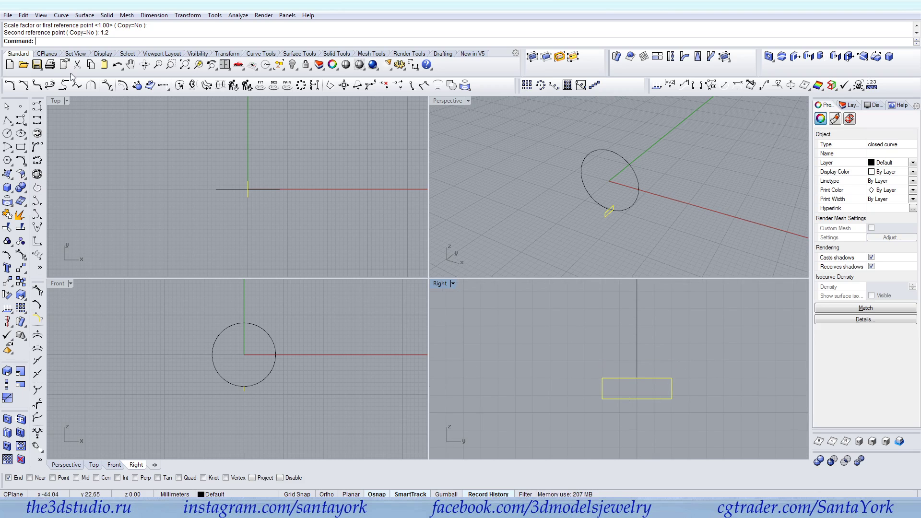
left_click(84, 15)
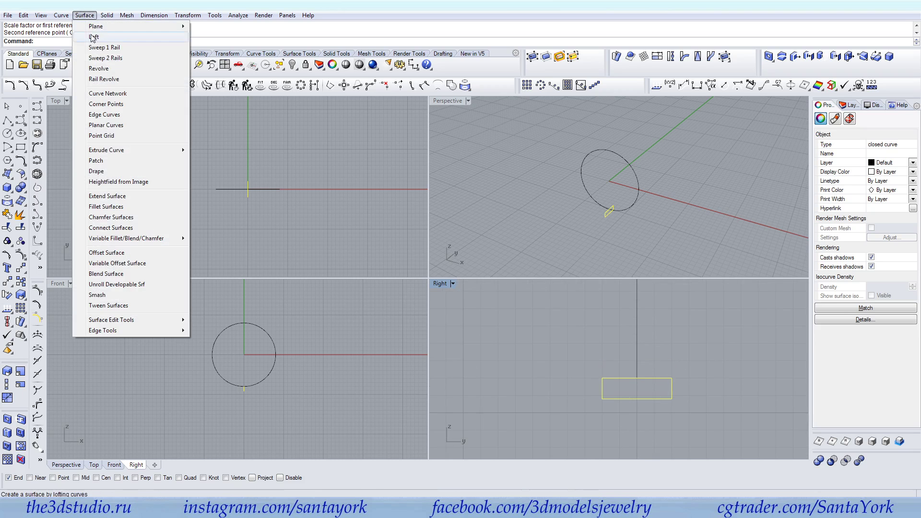
left_click(109, 69)
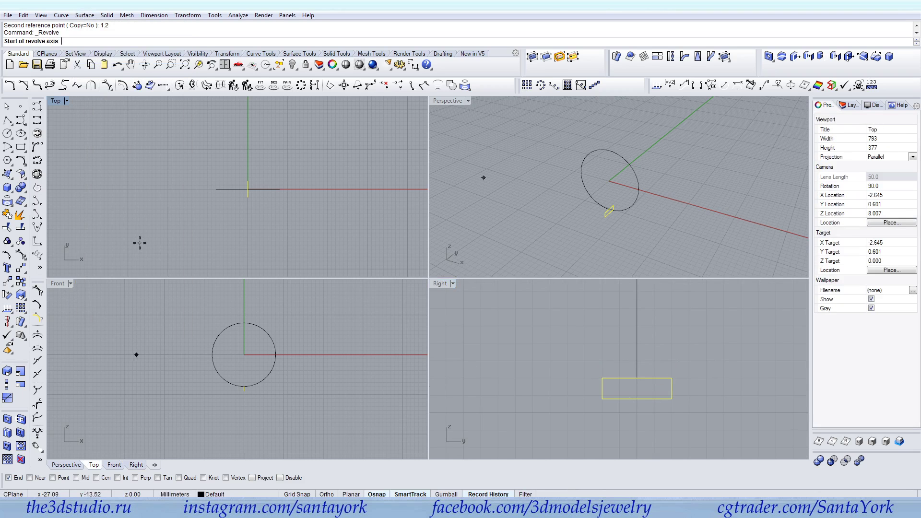
left_click(105, 478)
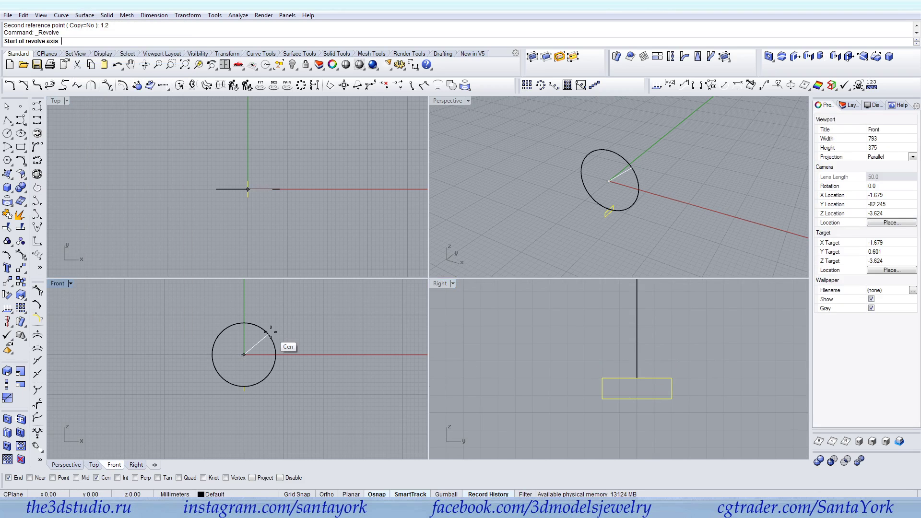
right_click_drag(290, 214, 306, 208)
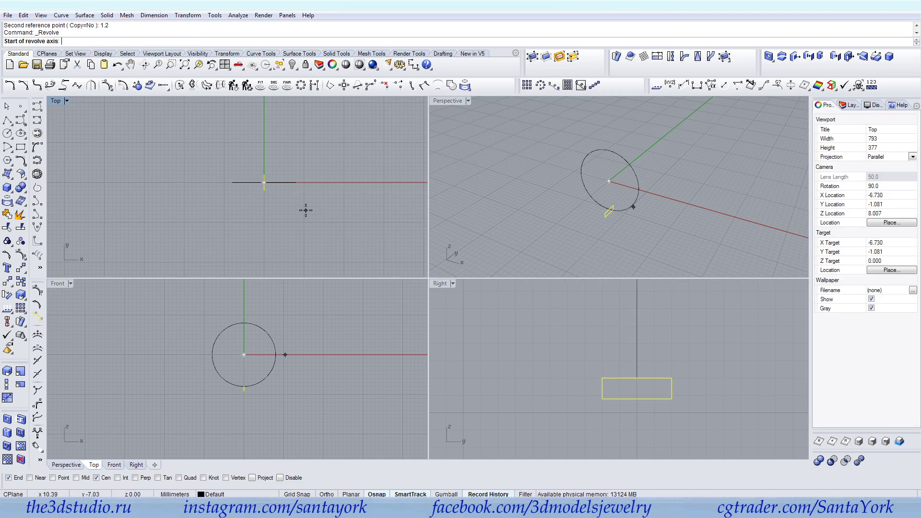
type("0")
key("Return")
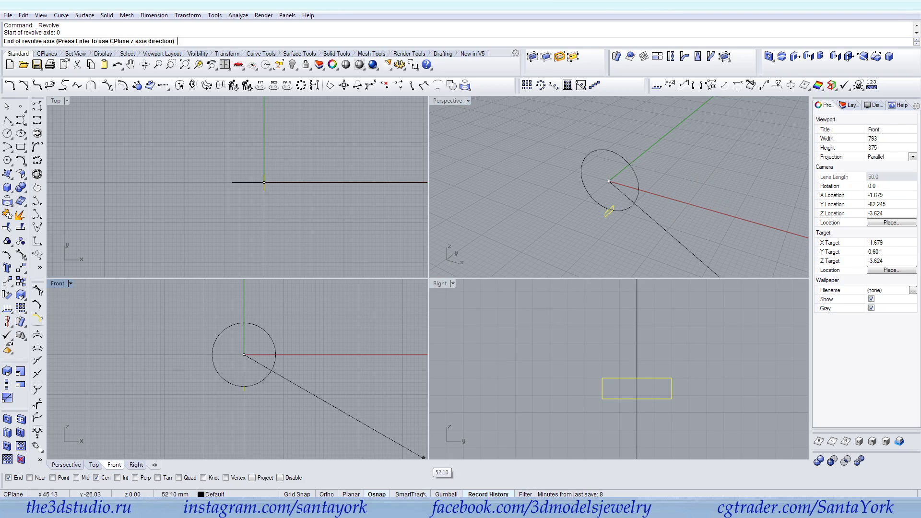
left_click(411, 494)
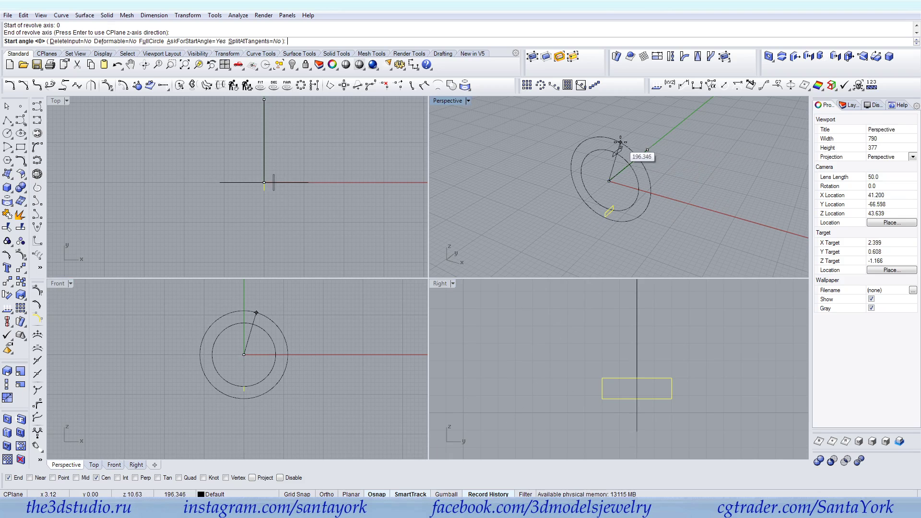
type("360")
key("Return")
key("Return")
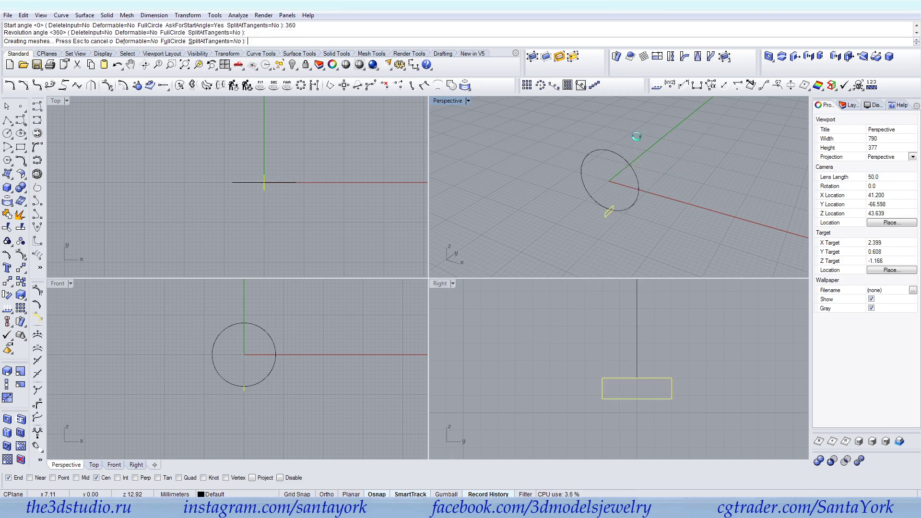
Hide the surface isocurves on the revolved ring band.
key("Escape")
scroll(611, 193, "up", 3)
mouse_move(612, 191)
right_mouse_down()
mouse_move(678, 246)
mouse_move(748, 246)
mouse_move(709, 190)
mouse_move(688, 222)
mouse_move(562, 203)
mouse_move(782, 174)
mouse_move(480, 190)
mouse_move(649, 200)
mouse_move(620, 205)
right_mouse_up()
left_click(647, 153)
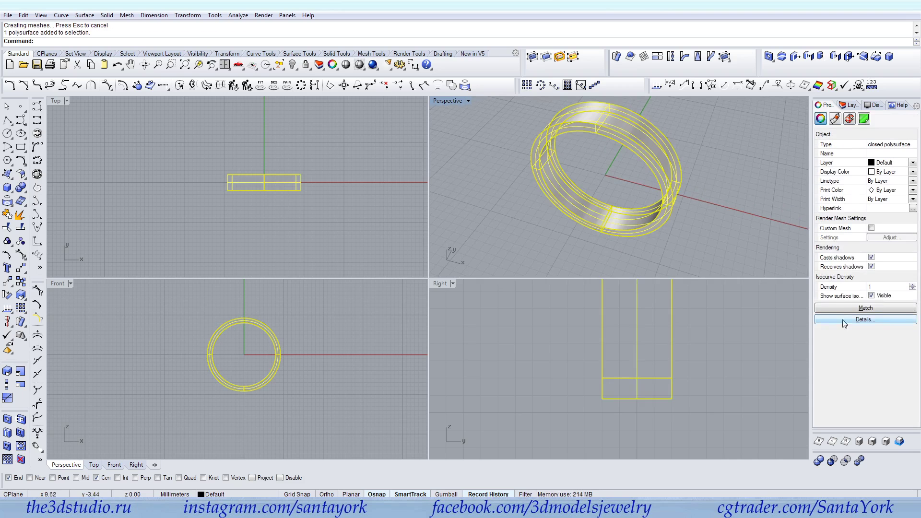
left_click(573, 177)
mouse_move(572, 177)
right_mouse_down()
mouse_move(508, 255)
mouse_move(589, 140)
mouse_move(598, 269)
mouse_move(566, 172)
mouse_move(578, 160)
right_mouse_up()
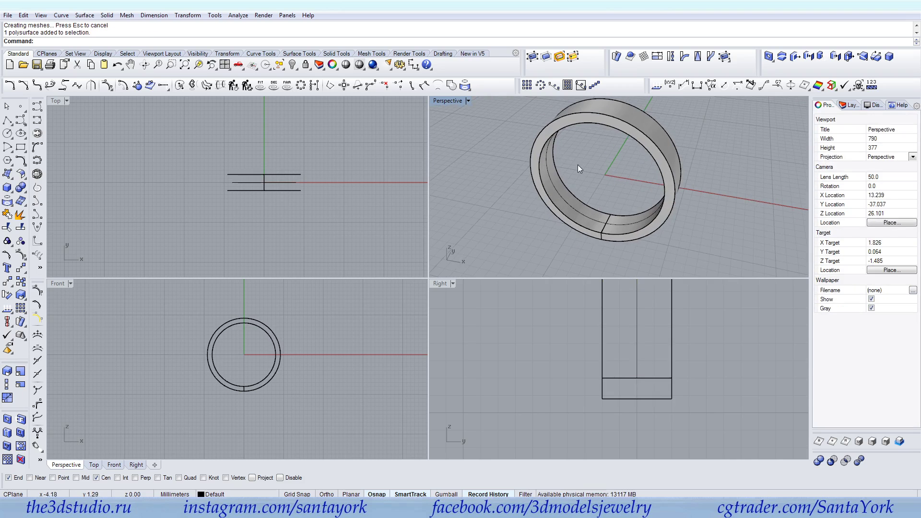
scroll(610, 241, "up", 4)
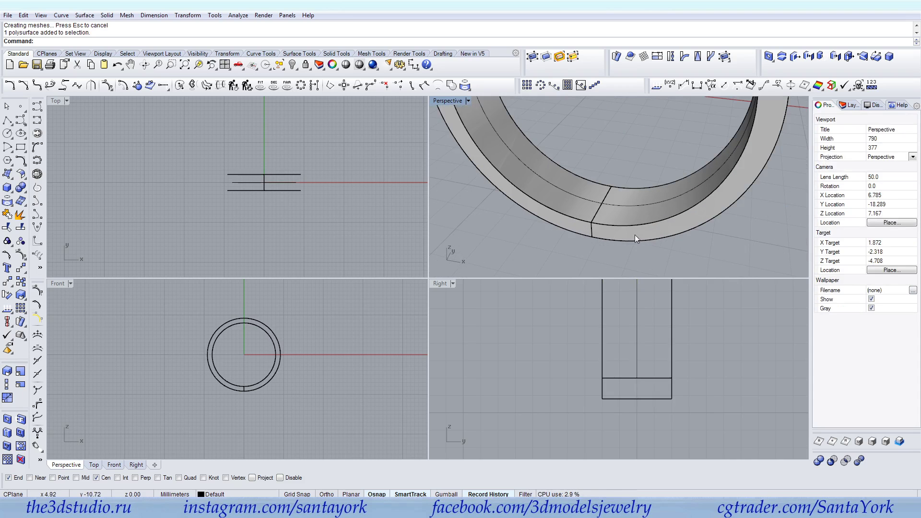
Delete the revolved flat ring band, keeping the circle and rectangular profile.
scroll(691, 216, "down", 8)
right_click_drag(690, 216, 631, 224)
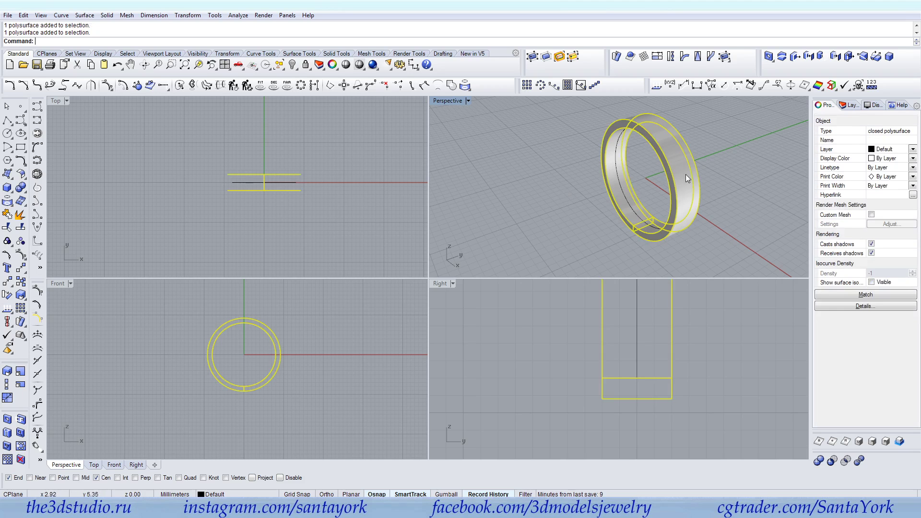
key("Delete")
Draw an arc in the Right view between the midpoints of the rectangle's short sides, passing through the midpoint of its lower edge.
right_click_drag(632, 387, 613, 364)
left_click(11, 150)
left_click(35, 152)
left_click(114, 464)
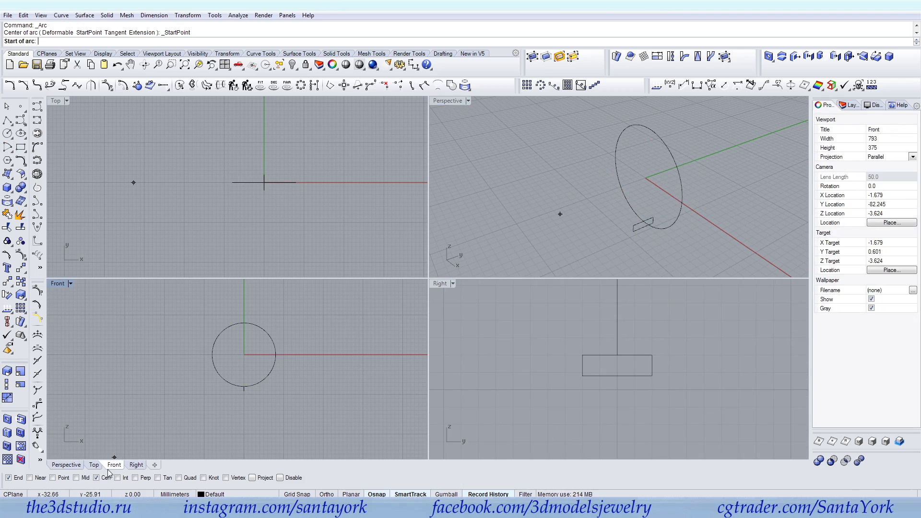
left_click(77, 478)
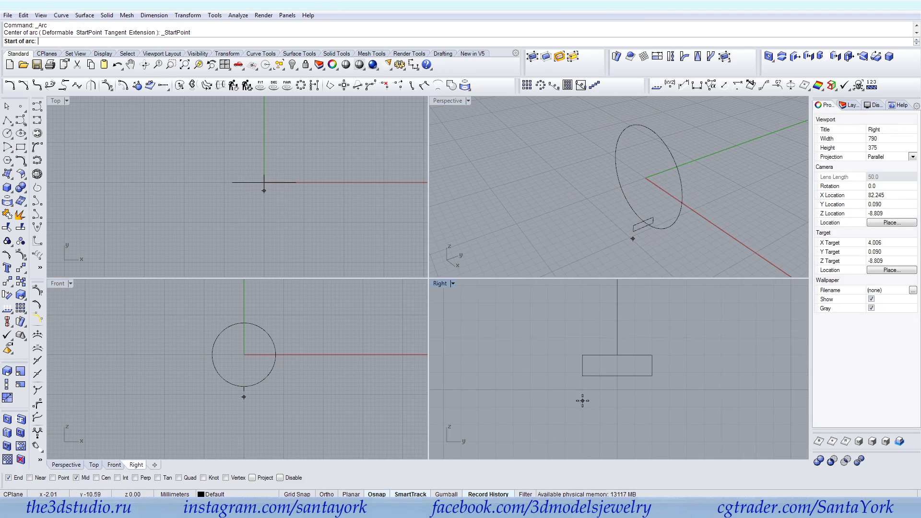
left_click(7, 148)
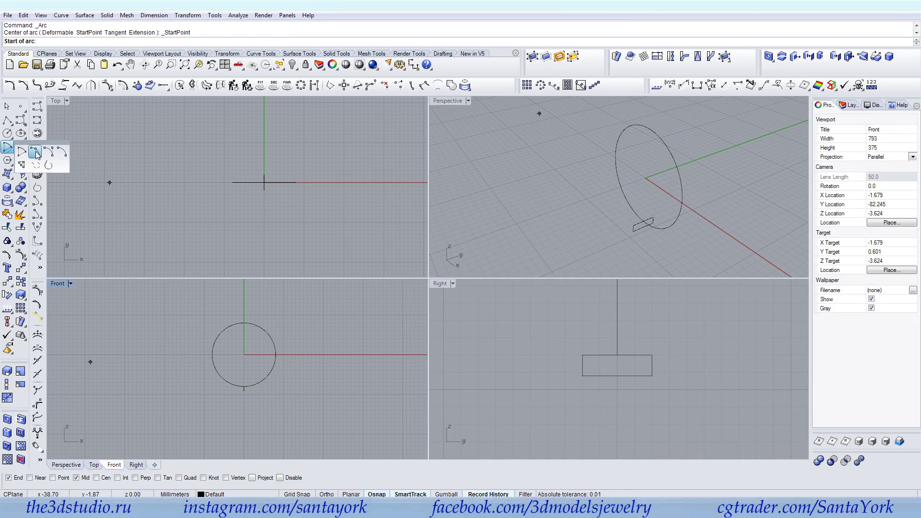
left_click(582, 364)
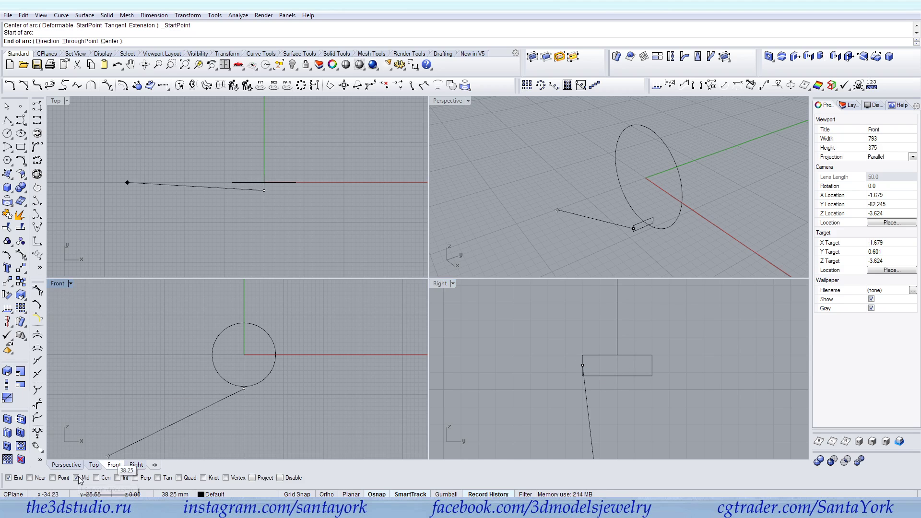
left_click(655, 366)
left_click(618, 375)
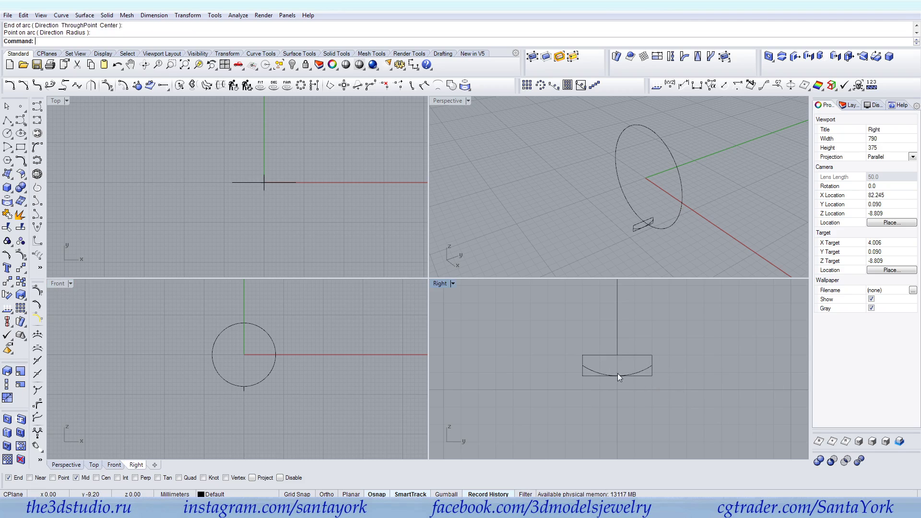
Trim away the rectangle's lower edge and corners outside the arc, using the arc as the cutting curve.
left_click(618, 374)
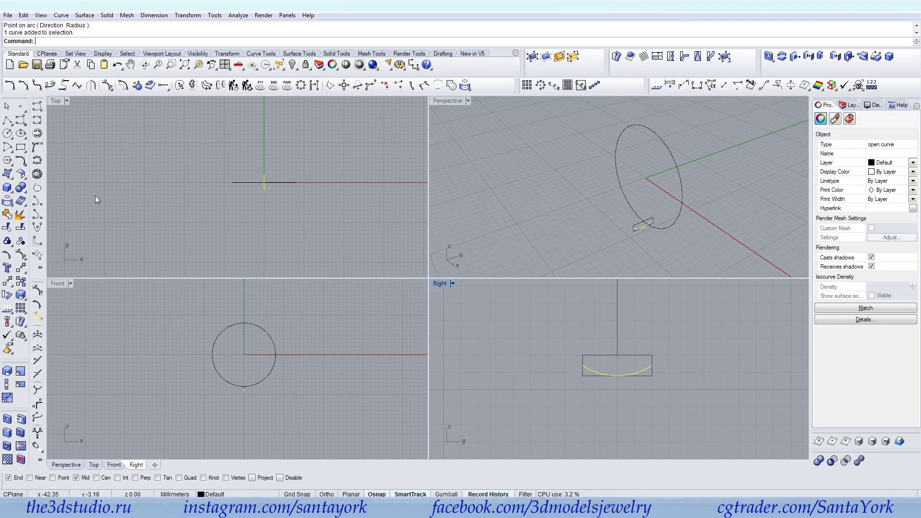
left_click(7, 227)
left_click(604, 376)
left_click(642, 376)
right_click(649, 389)
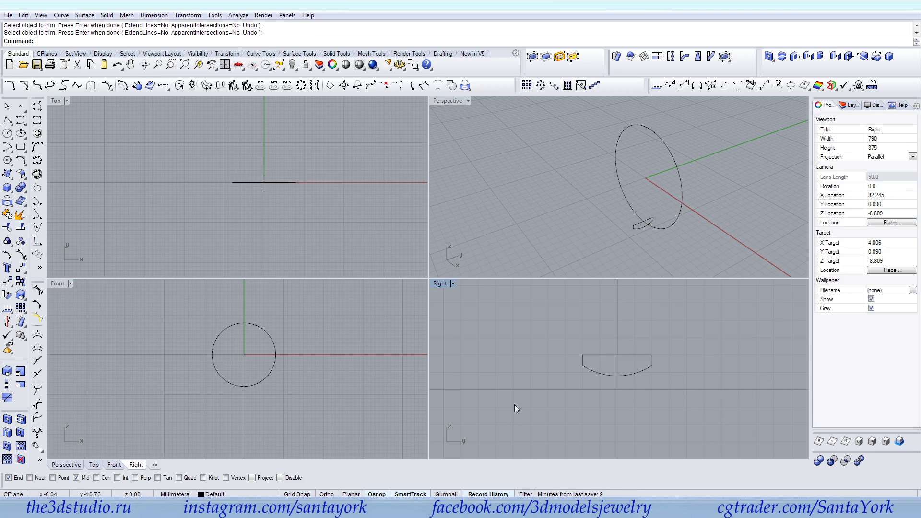
Join the arc and the trimmed rectangle into one closed profile curve.
left_click(36, 215)
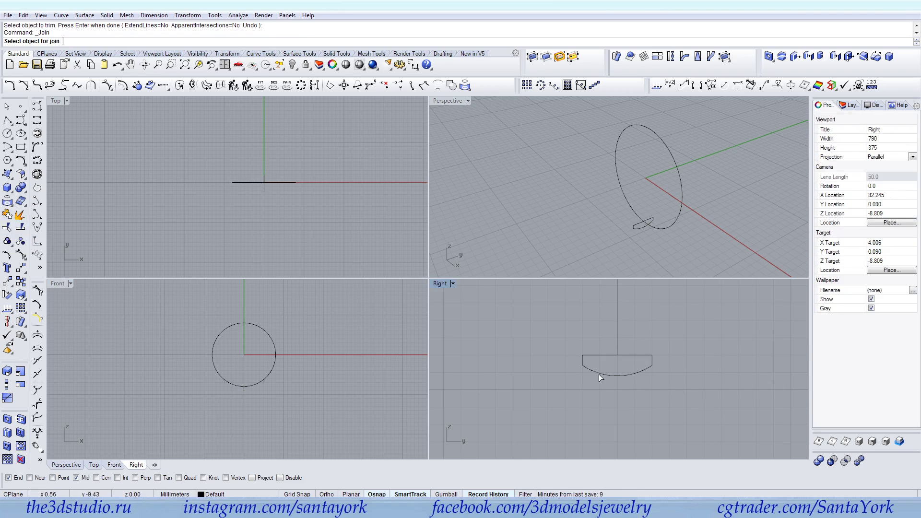
left_click(650, 368)
left_click(653, 363)
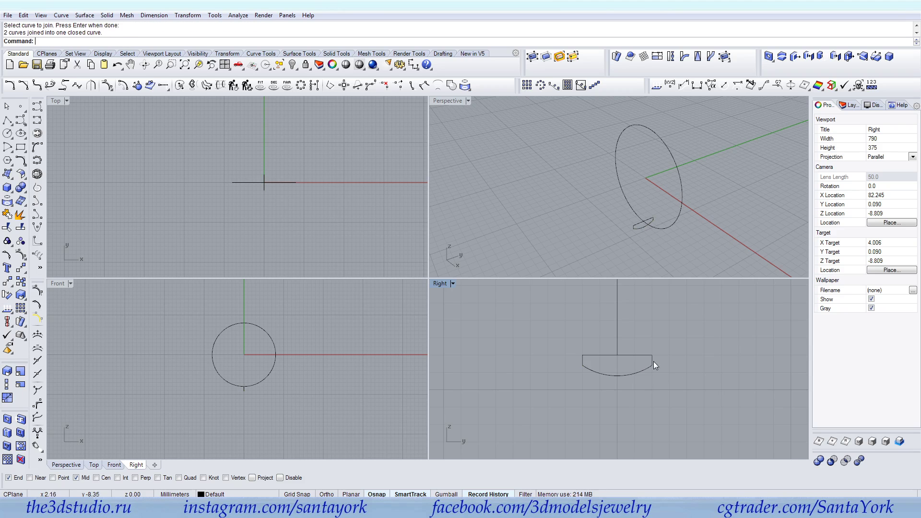
Revolve the domed profile a full circle about the Y axis through the origin, accepting the 360° start and revolution angles.
left_click(652, 364)
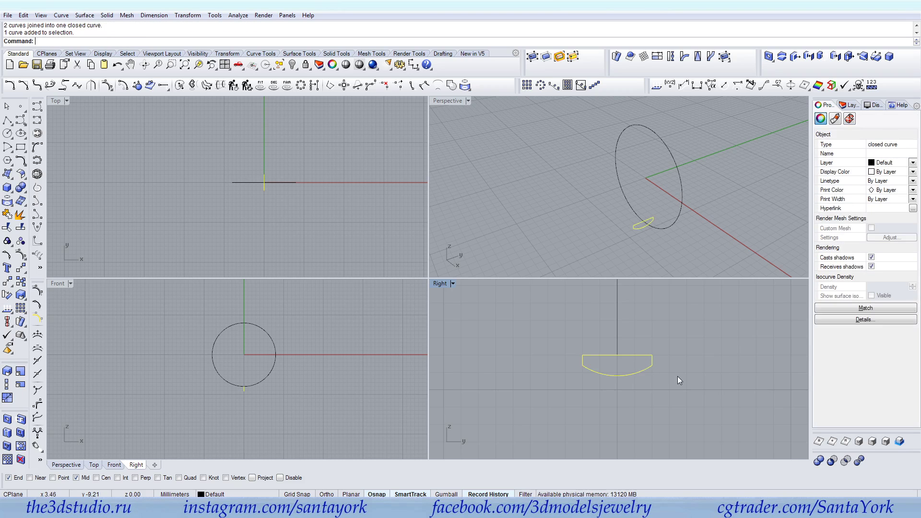
left_click(653, 383)
scroll(643, 367, "up", 4)
left_click(610, 383)
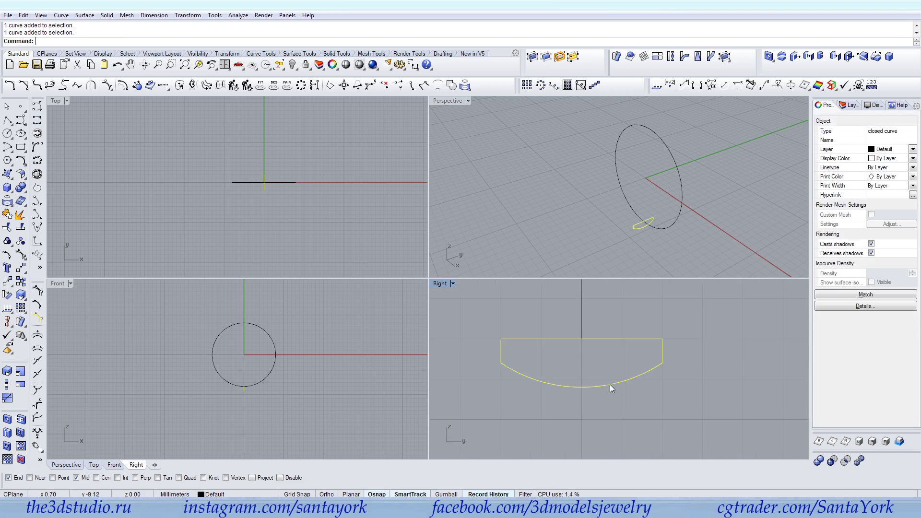
left_click(84, 15)
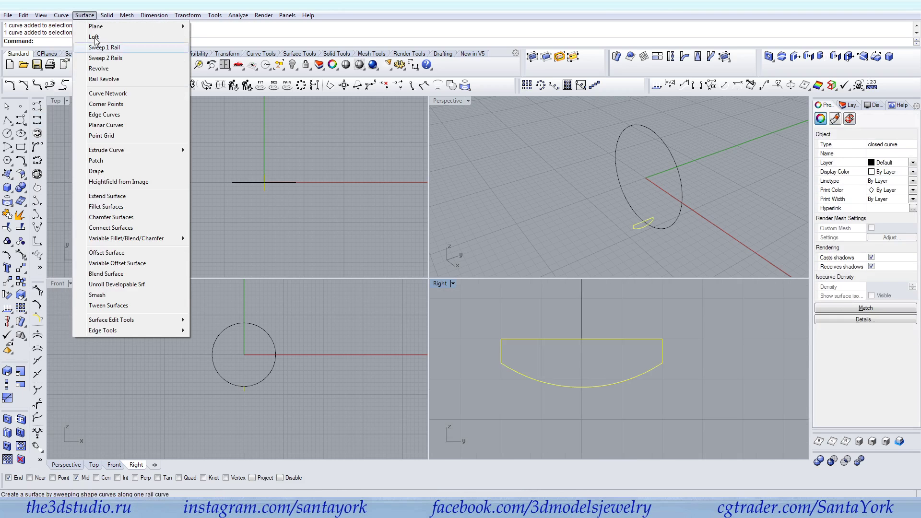
left_click(100, 69)
type("0")
key("Return")
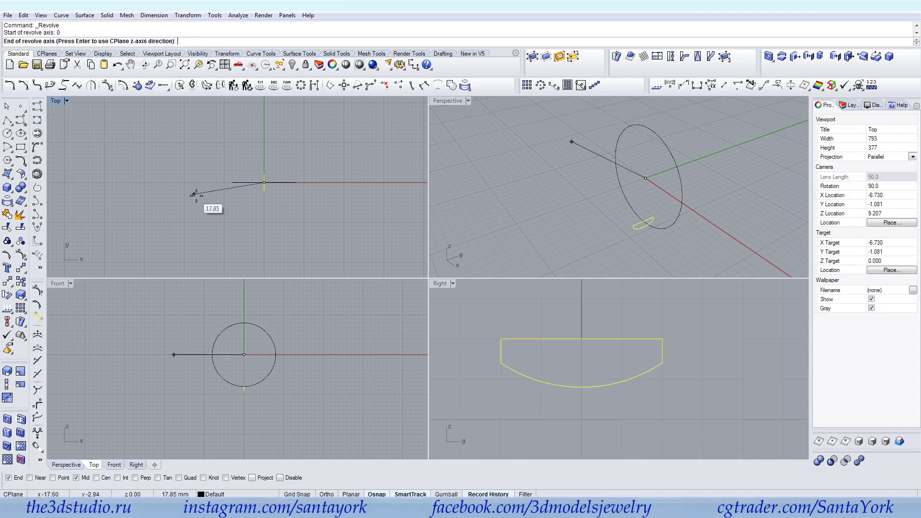
left_click(300, 232)
key("Return")
key("Return")
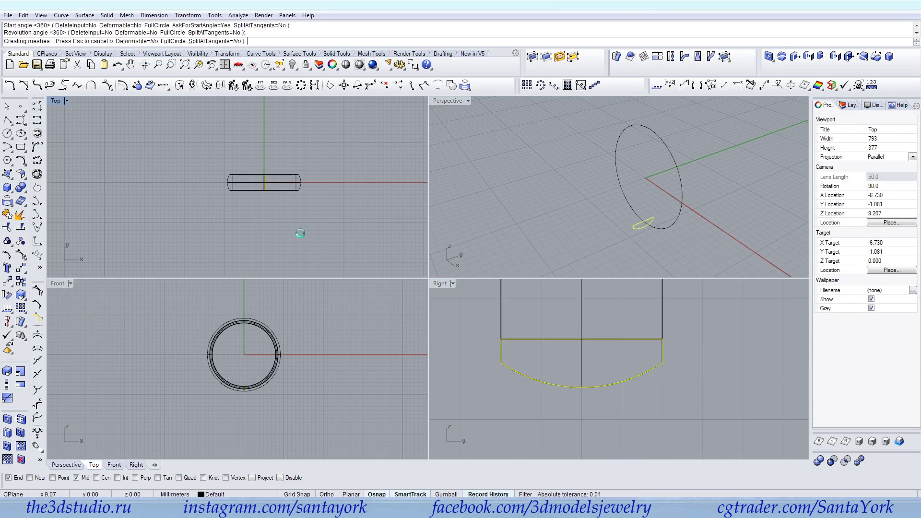
Show the domed profile's control points and delete the revolved domed ring.
right_click_drag(557, 253, 622, 278)
left_click(633, 383)
left_click(653, 402)
left_click(21, 254)
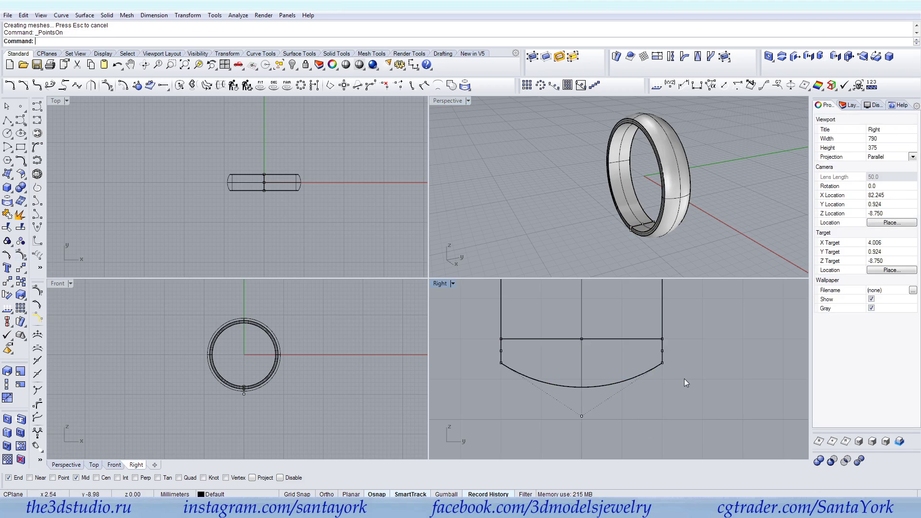
left_click(674, 143)
key("Delete")
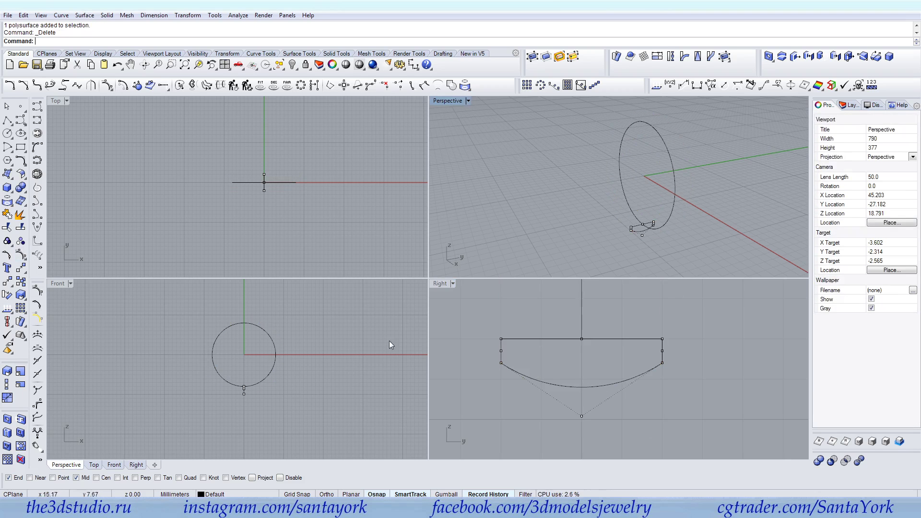
left_click(37, 121)
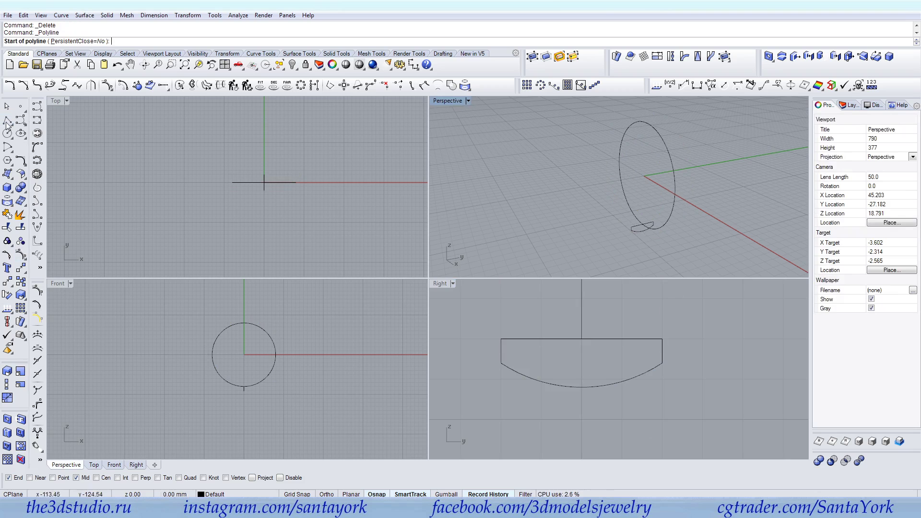
key("Escape")
Explode the closed profile and rejoin its three straight segments, leaving the arc separate.
left_click(584, 387)
left_click(21, 215)
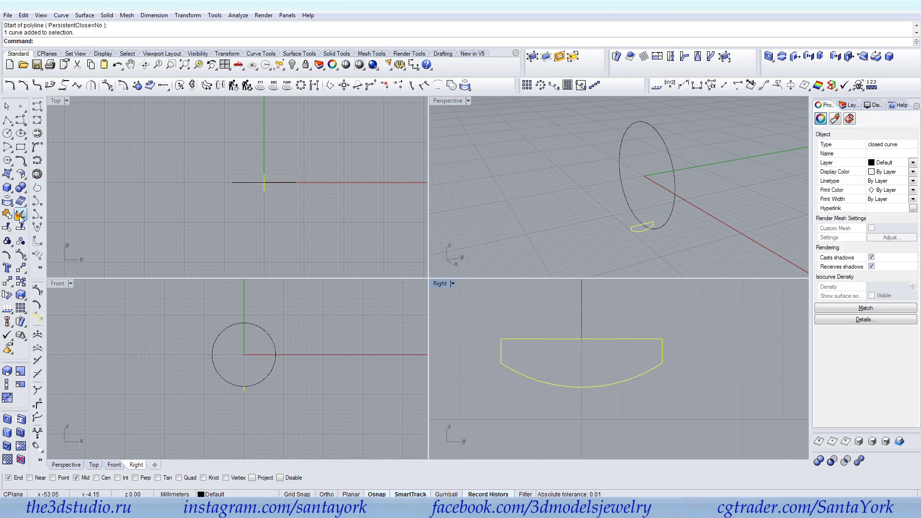
left_click(542, 382, "ctrl")
left_click(8, 215)
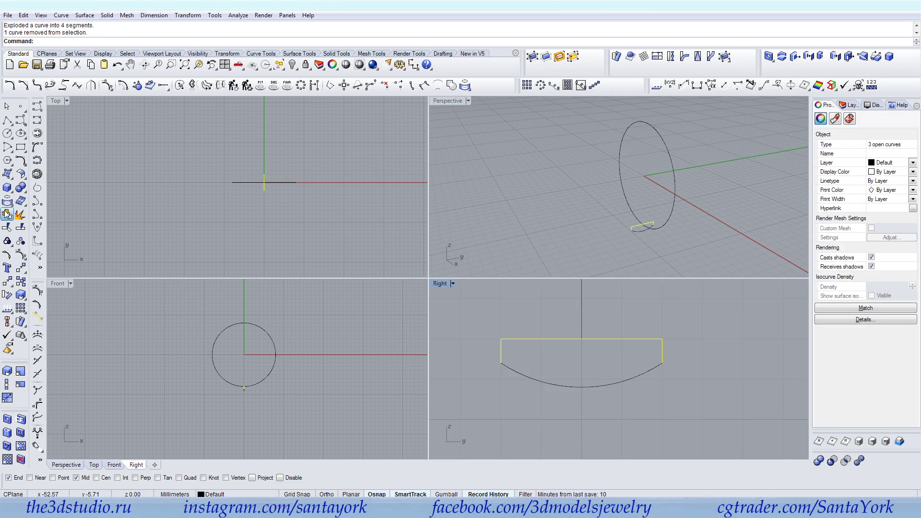
Draw a vertical line from the arc's midpoint up to the level of its ends and split the arc with it.
left_click(542, 385)
left_click(8, 120)
left_click(577, 391)
left_click(571, 364)
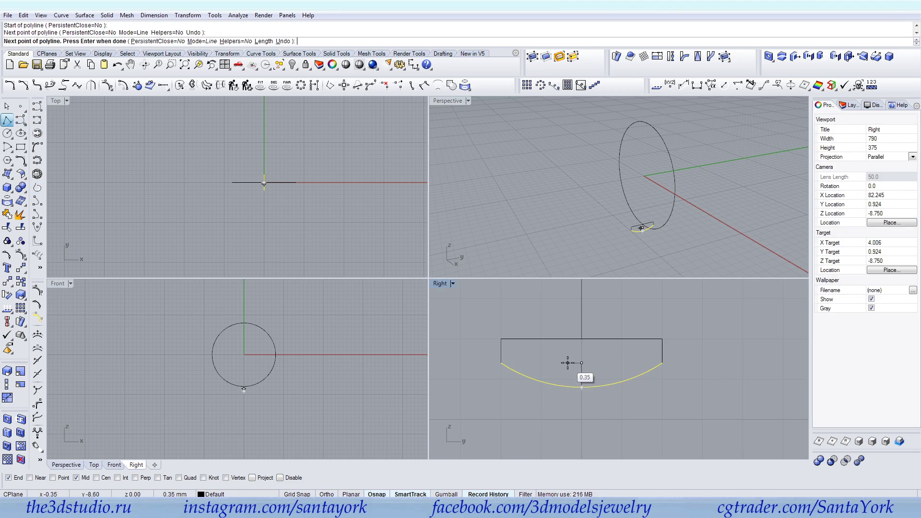
right_click(576, 371)
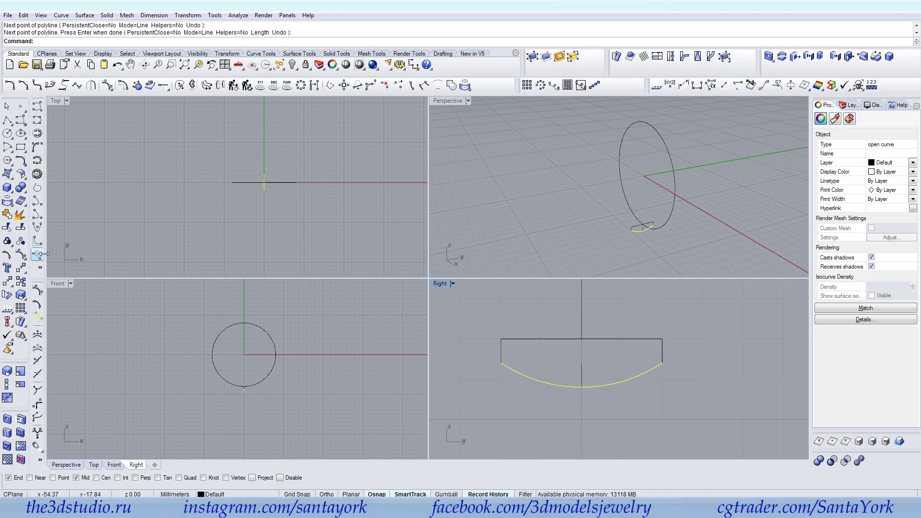
left_click(21, 227)
left_click(582, 367)
key("Return")
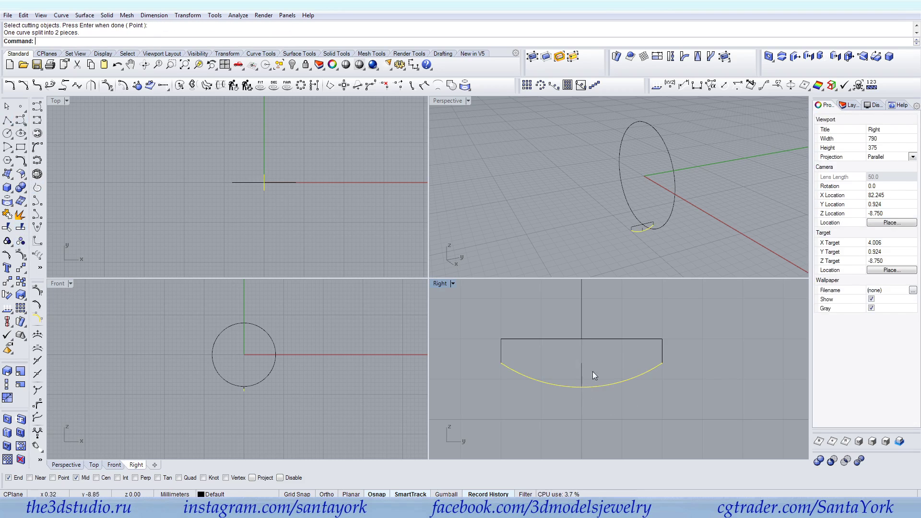
Delete the right half of the split arc and the vertical cutting line.
left_click(608, 382)
key("Delete")
left_click(582, 375)
key("Delete")
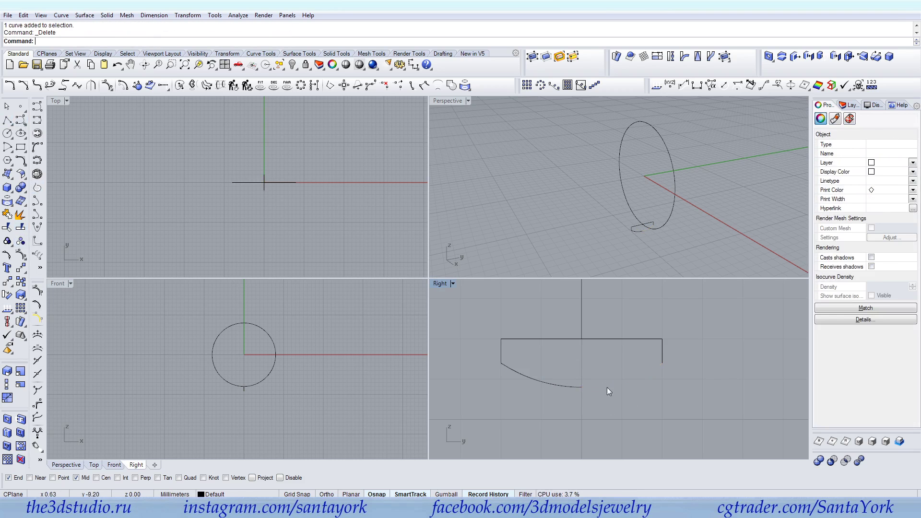
Show the left half arc's control points and rebuild the curve with 4 points at degree 3, deleting the input.
left_click(578, 388)
left_click(37, 242)
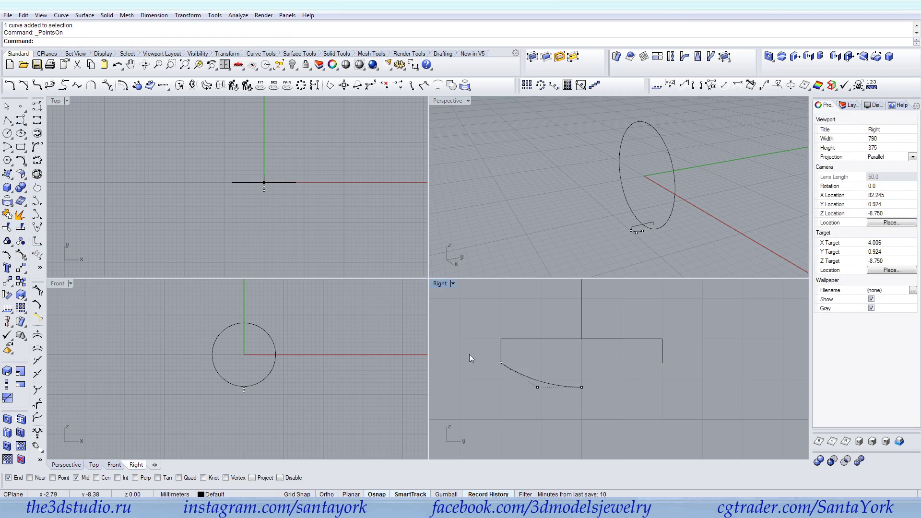
left_click(232, 86)
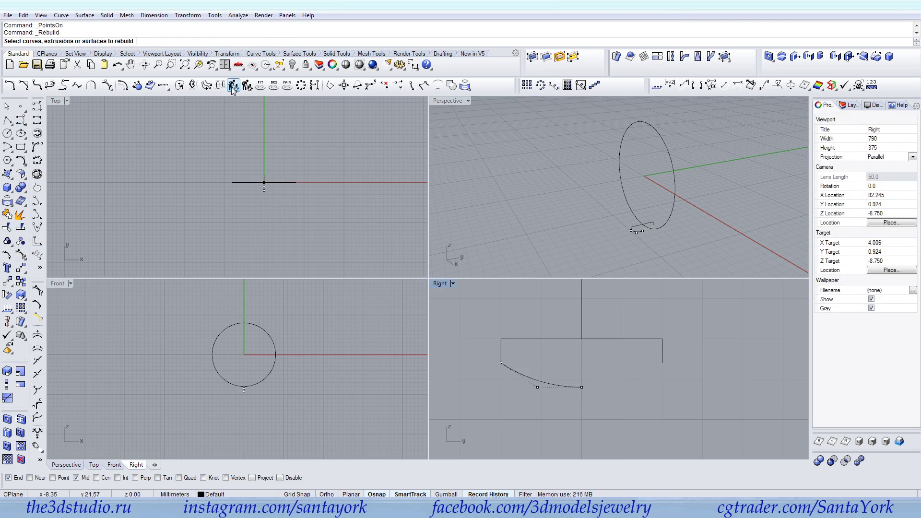
left_click(539, 380)
key("Return")
left_click(203, 210)
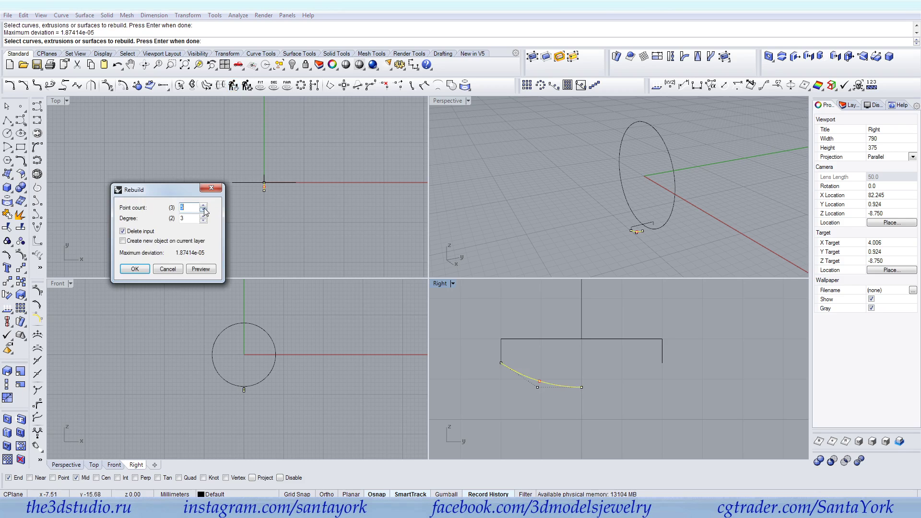
left_click(133, 269)
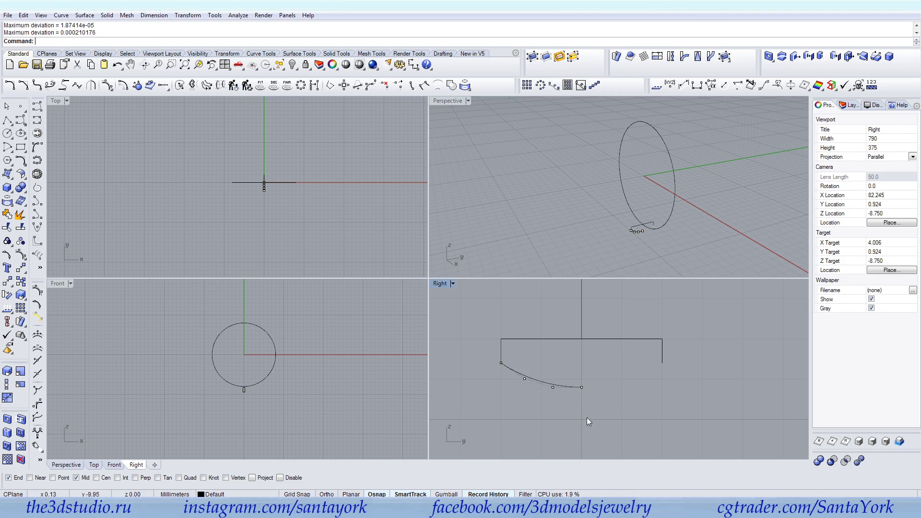
Try inserting an extra knot in the rebuilt half arc, and undo the insertion.
left_click(37, 363)
left_click(524, 378)
left_click(551, 385)
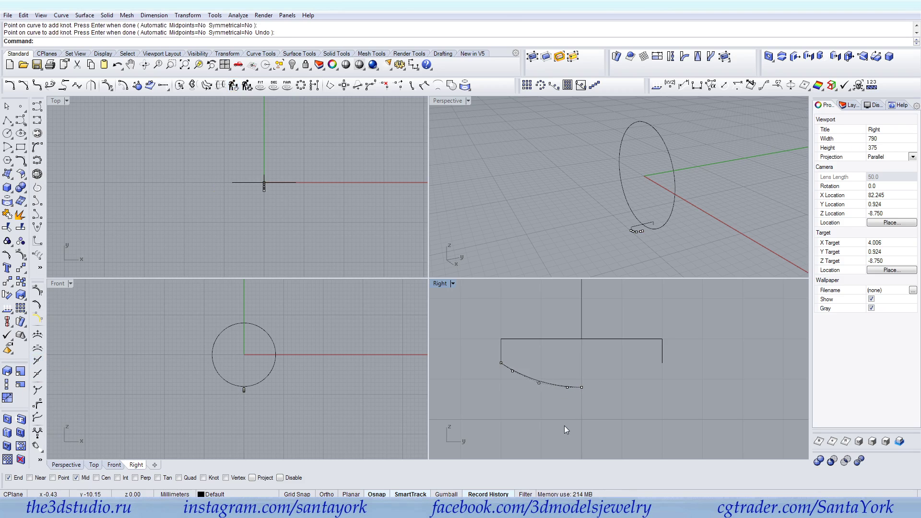
key("ctrl+z")
Level the crown-side control point with the arc's crown end, shift the outer one outward for a fuller shoulder, and hide the points.
left_click_drag(553, 388, 581, 387)
left_click_drag(525, 379, 515, 382)
key("Escape")
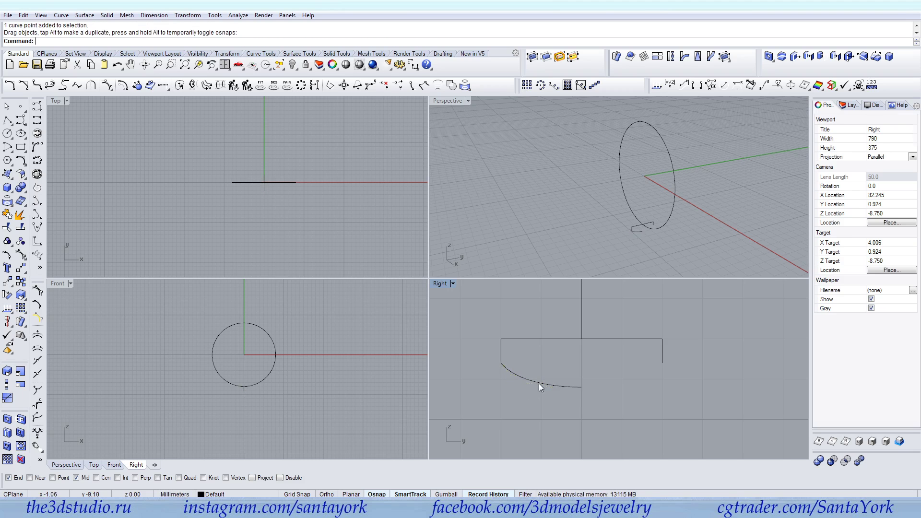
Mirror the reshaped half arc across a vertical plane through its crown end to complete the dome.
left_click(539, 384)
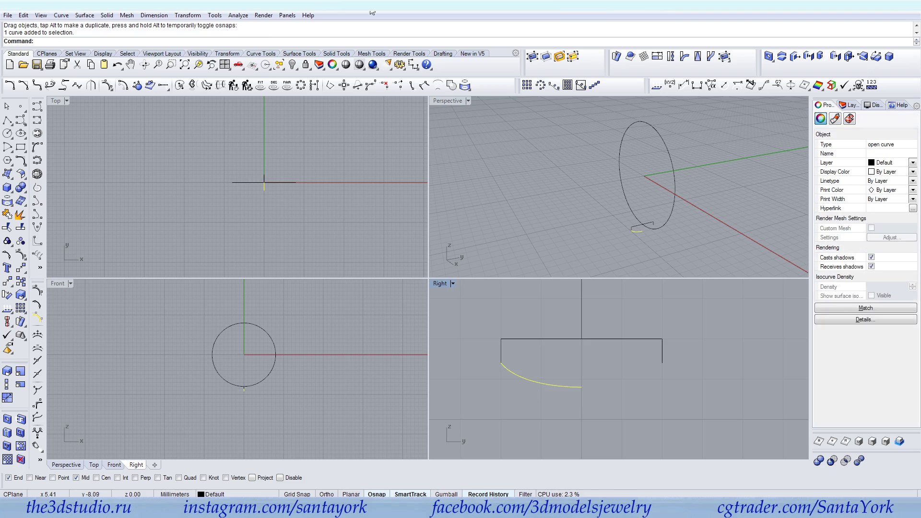
left_click(187, 15)
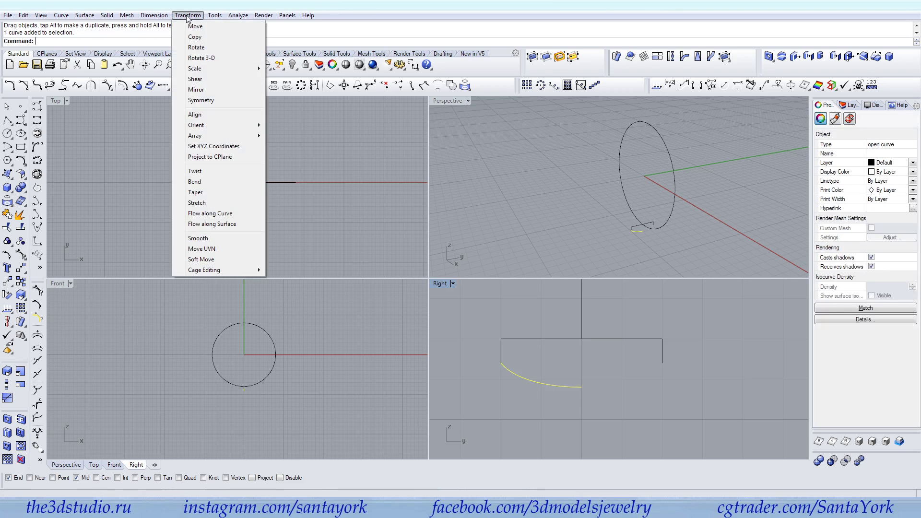
left_click(196, 90)
left_click(583, 385)
left_click(591, 365)
key("Escape")
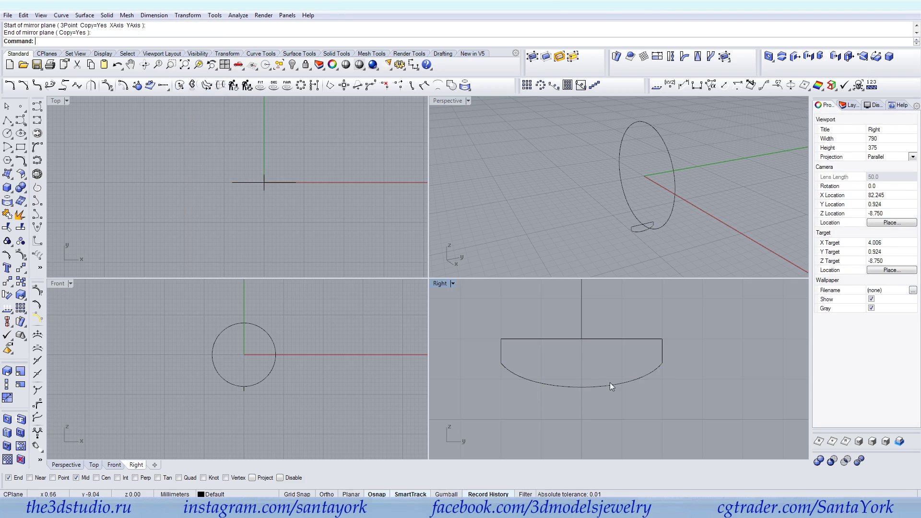
Revolve both arc halves and the straight profile segments a full turn about the Y axis, starting from the origin 0.
left_click(563, 386)
left_click_drag(590, 374, 571, 395)
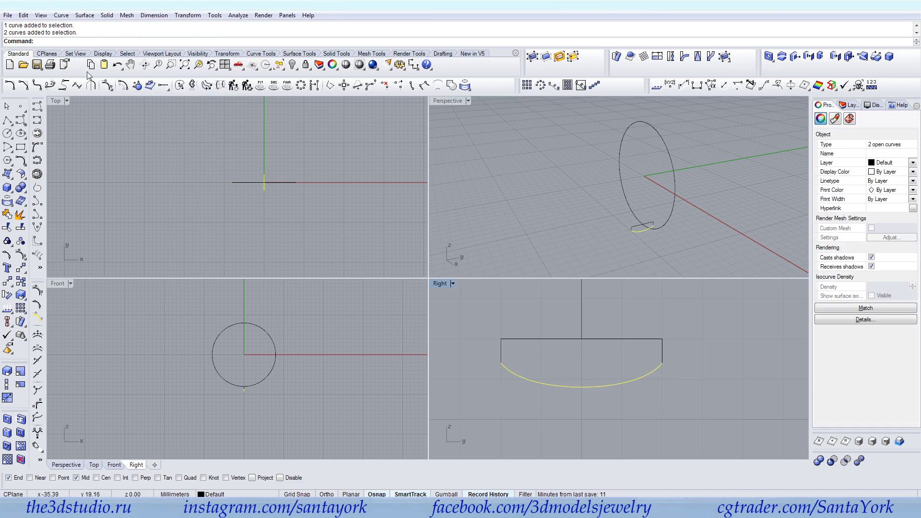
left_click(84, 15)
left_click(91, 63)
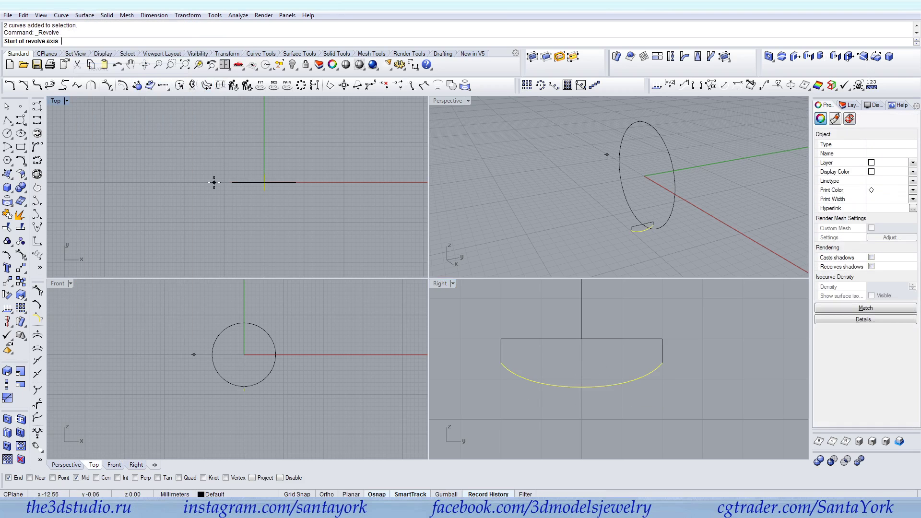
right_click_drag(501, 336, 501, 333)
key("Escape")
left_click(508, 336, "shift")
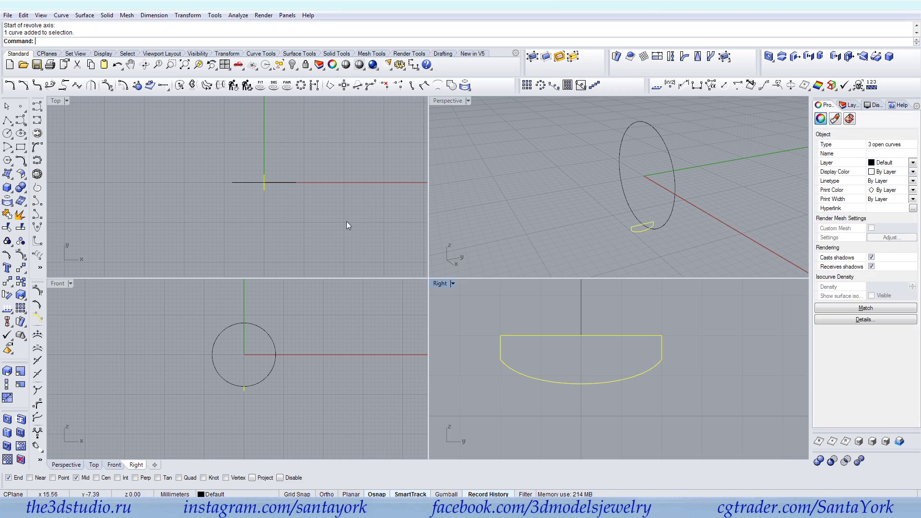
right_click(306, 198)
type("0")
key("Return")
left_click(265, 134)
key("Return")
key("Return")
Set the Perspective view to Rendered display and view the ring's domed crown up close.
left_click(584, 197)
left_click(438, 102)
left_click(458, 146)
scroll(719, 145, "up", 5)
mouse_move(650, 123)
right_mouse_down()
mouse_move(655, 211)
mouse_move(634, 133)
right_mouse_up()
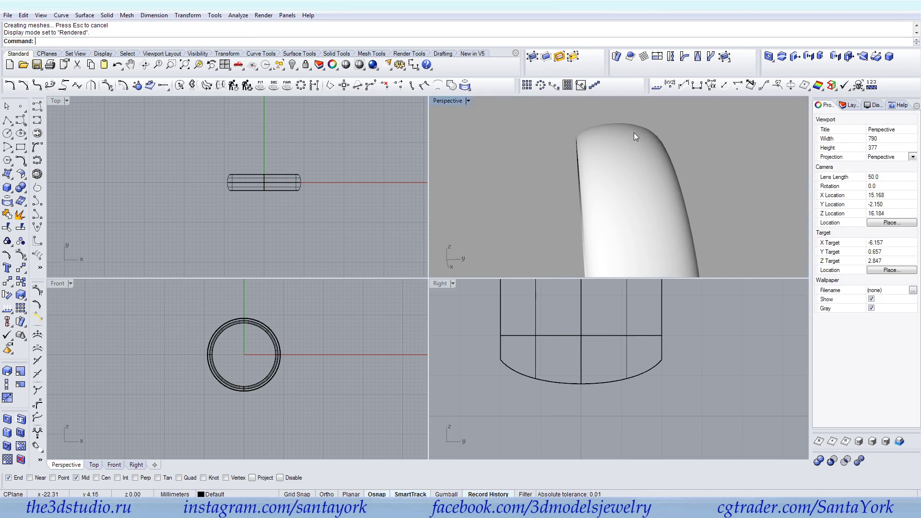
scroll(628, 136, "up", 3)
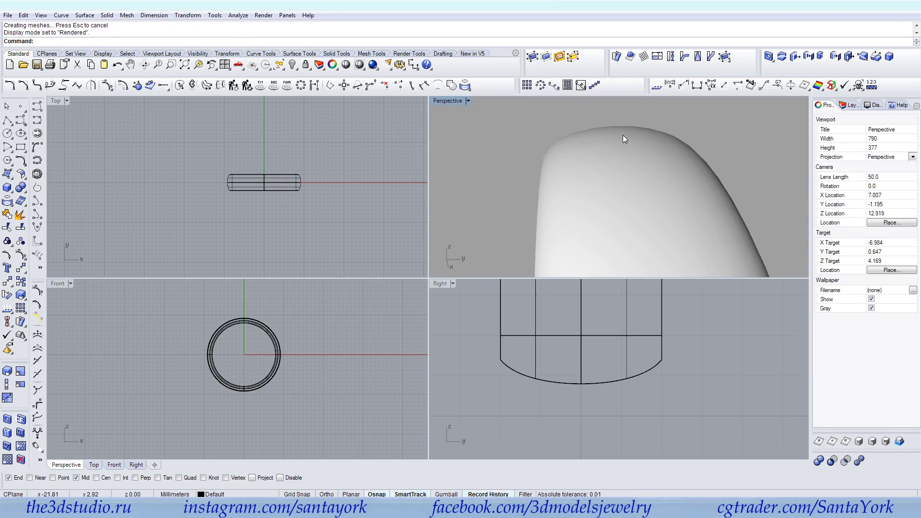
Show the control points of both arc halves around the profile's crown.
left_click(568, 383)
left_click(590, 413)
key("F10")
scroll(547, 379, "up", 2)
left_click(540, 378)
scroll(540, 378, "up", 2)
left_click(703, 375)
left_click(694, 398)
key("F10")
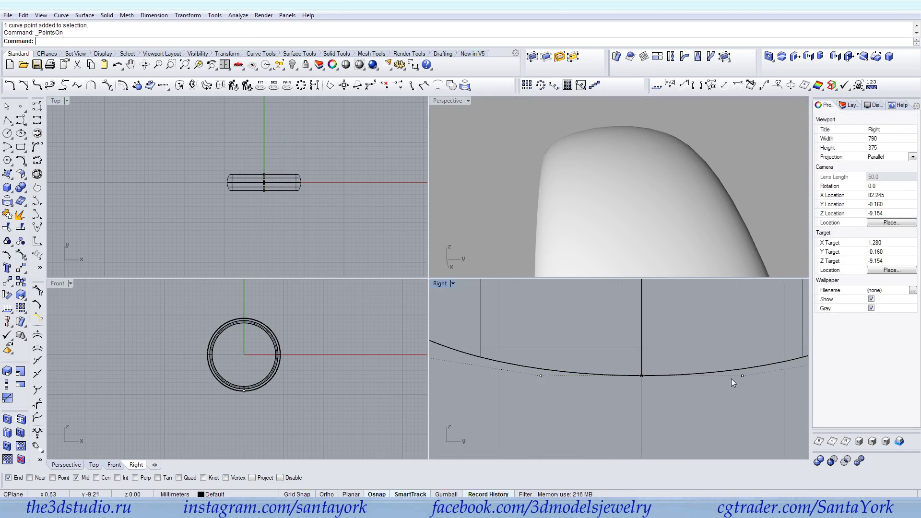
Try moving the left half's crown-side control point off the crown's level, and return it level with the crown.
left_click(541, 376)
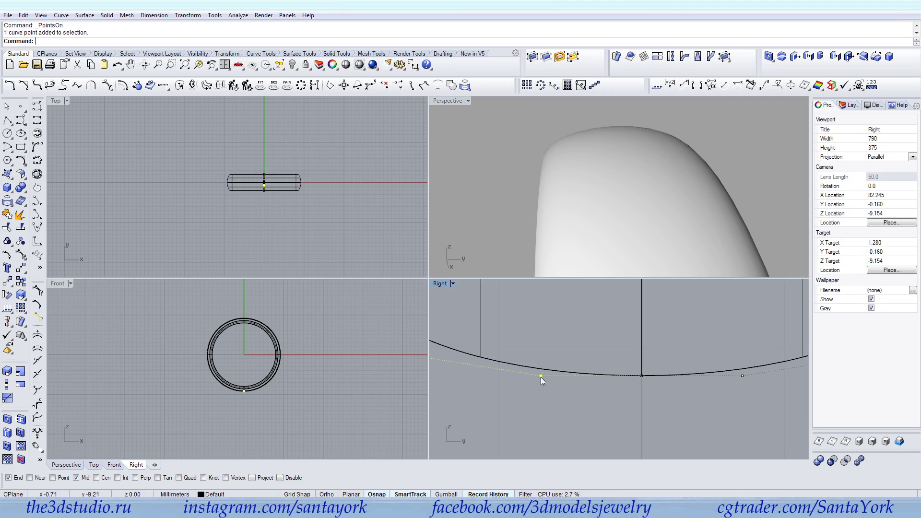
left_click_drag(540, 377, 541, 371)
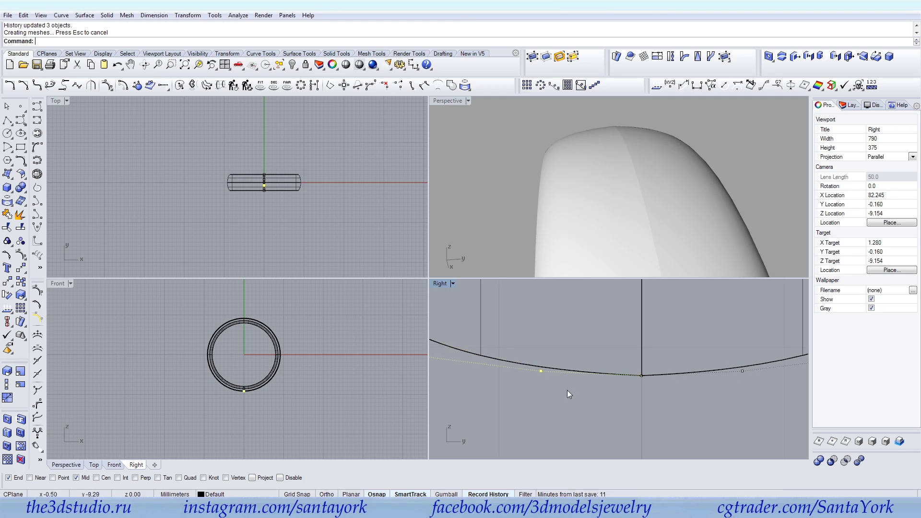
left_click_drag(540, 371, 541, 418)
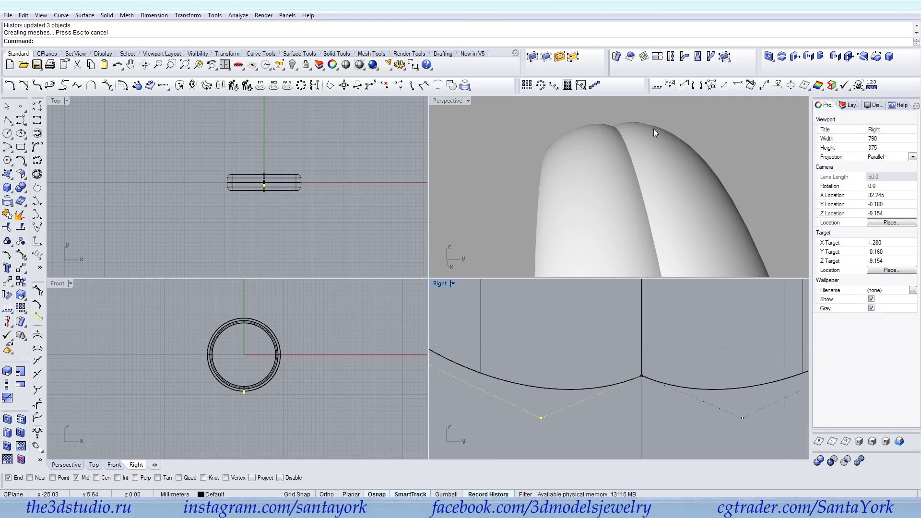
right_click(488, 495)
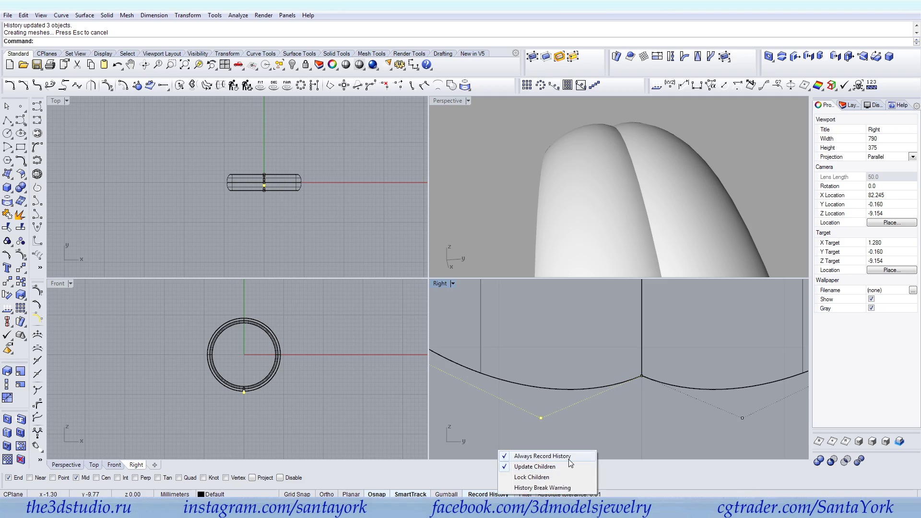
left_click(645, 408)
left_click(541, 417)
left_click_drag(541, 418, 419, 483)
left_click_drag(471, 455, 541, 374)
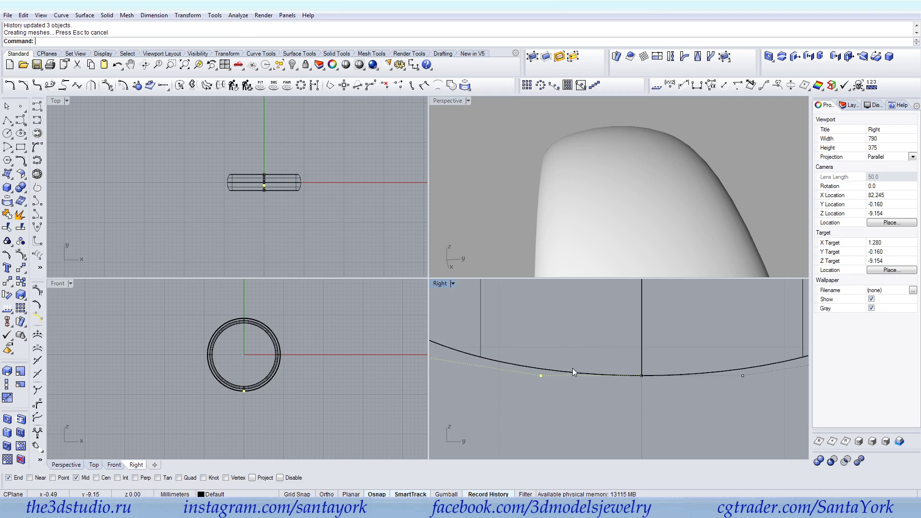
Move the left half's outer inner control point directly below the side edge and its crown-side point outward at the crown's level.
scroll(549, 396, "down", 4)
right_click_drag(601, 172, 536, 182)
left_click(626, 398)
scroll(625, 398, "down", 3)
scroll(624, 389, "up", 3)
right_click_drag(590, 216, 611, 206)
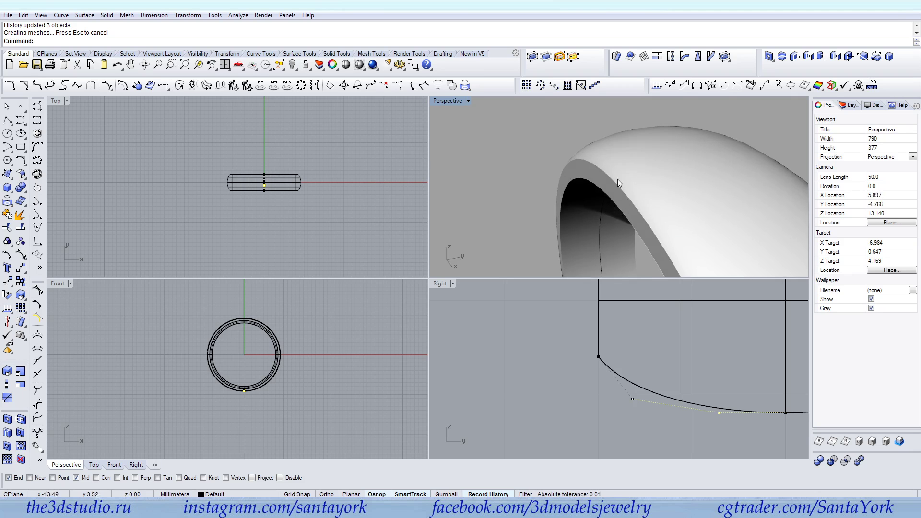
left_click_drag(631, 399, 598, 383)
left_click(719, 410)
left_click_drag(719, 412, 683, 414)
right_click_drag(623, 199, 647, 186)
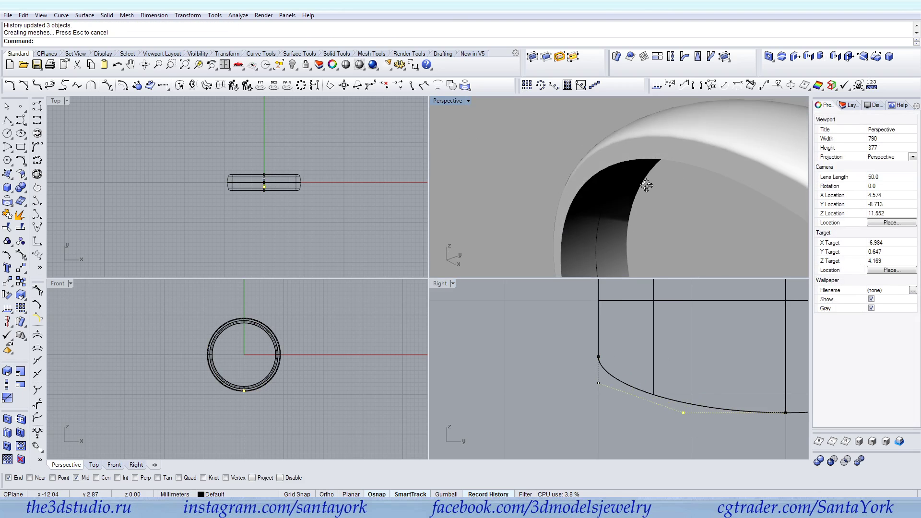
Scale the side edge's lower end point in one direction from the inner corner to a height of 0.5 mm.
scroll(590, 356, "down", 4)
left_click(586, 349)
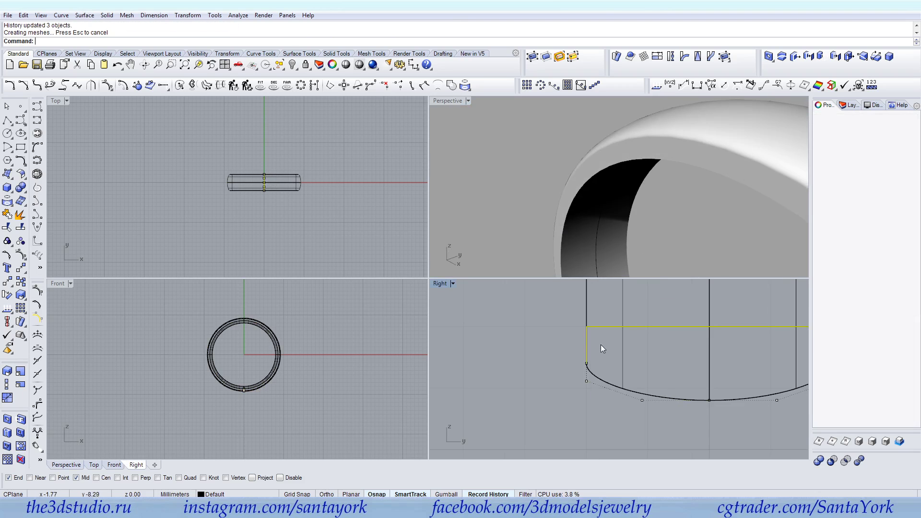
left_click(586, 363)
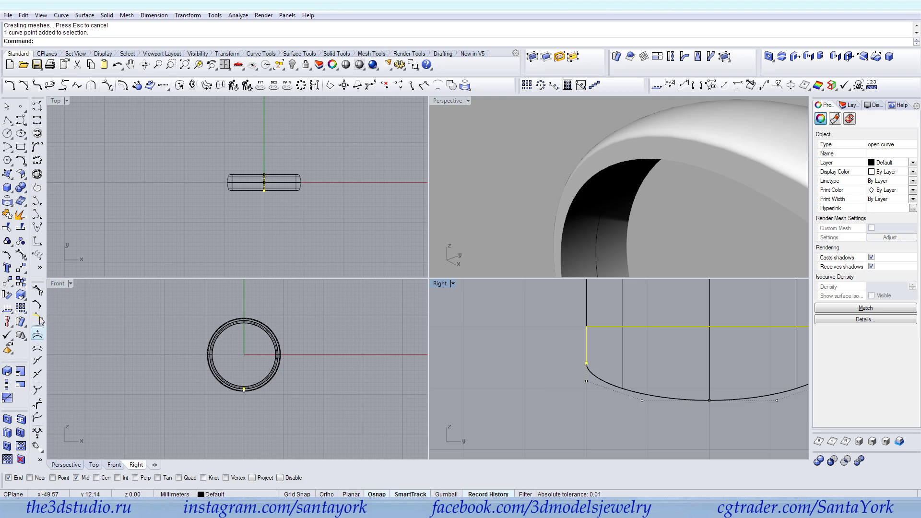
left_click(7, 398)
left_click(586, 327)
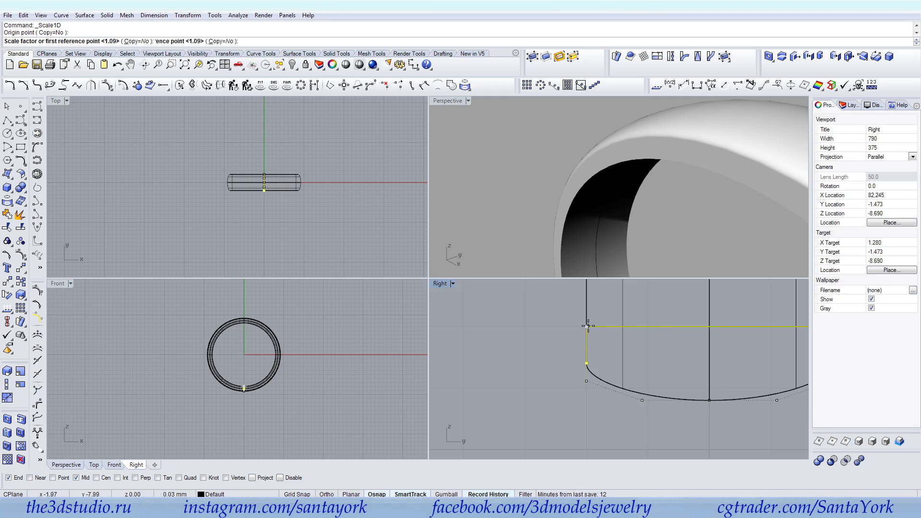
left_click(585, 362)
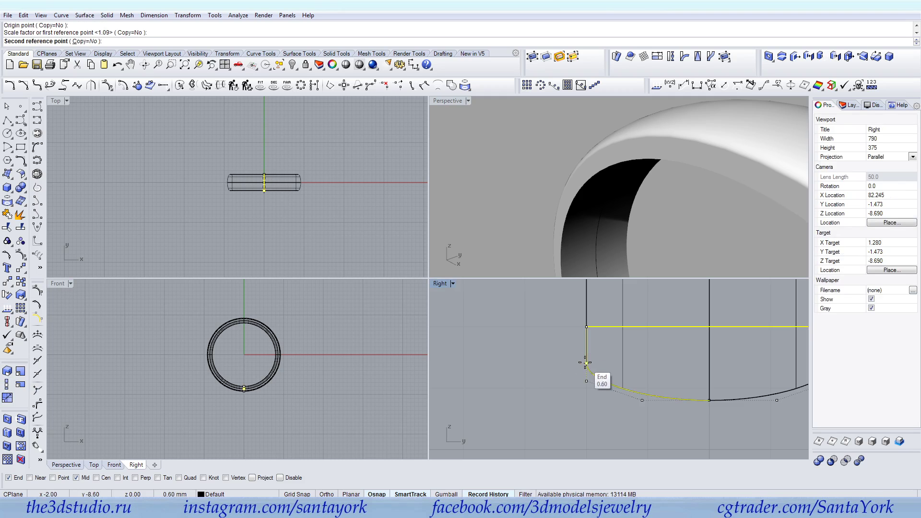
type("0.5")
key("Return")
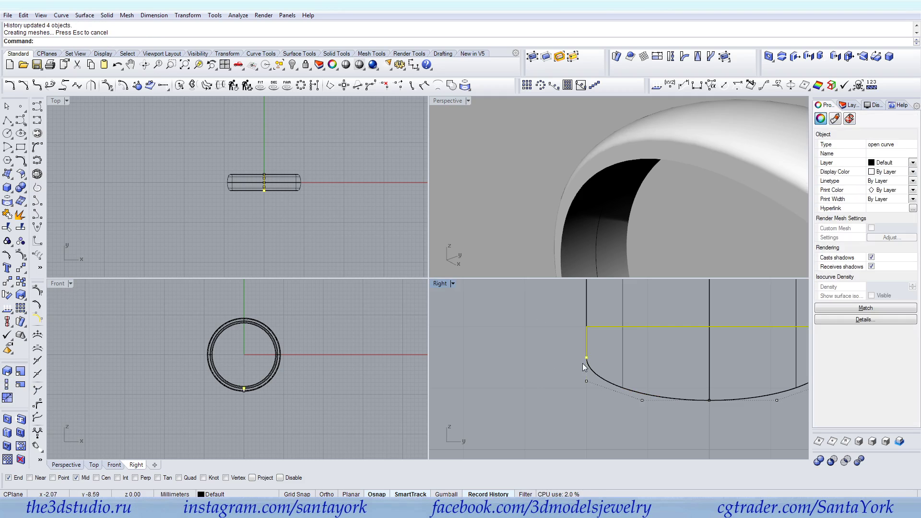
Scale the same end point in one direction from the inner corner to shorten the side edge to about 0.12 mm.
scroll(654, 160, "down", 5)
right_click_drag(621, 180, 654, 199)
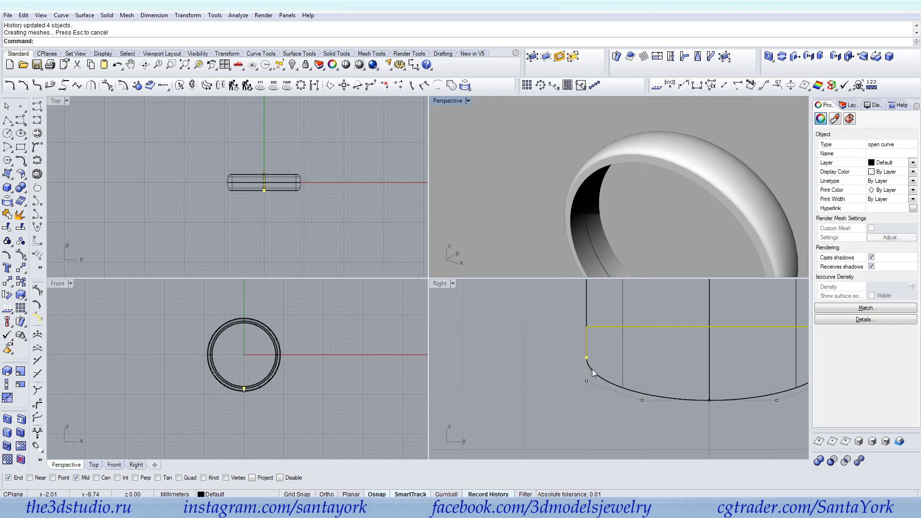
scroll(593, 372, "up", 2)
left_click(8, 384)
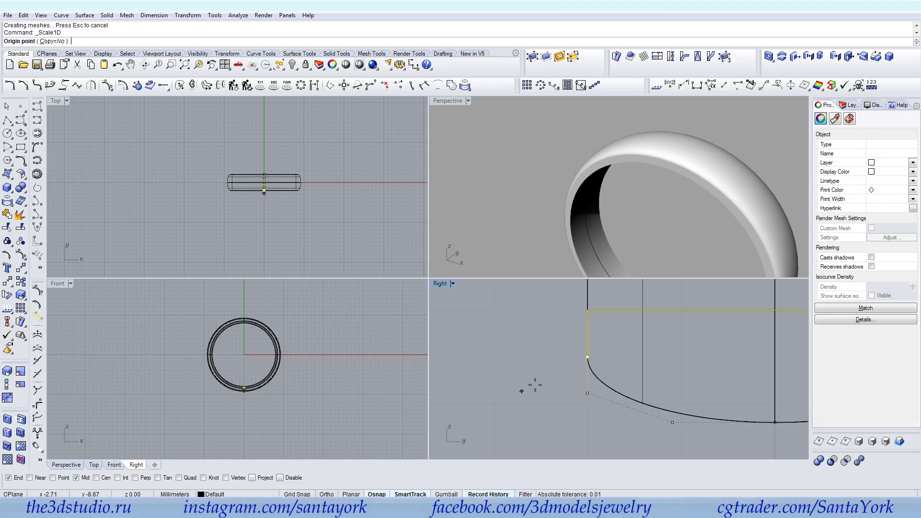
left_click(588, 310)
left_click(588, 358)
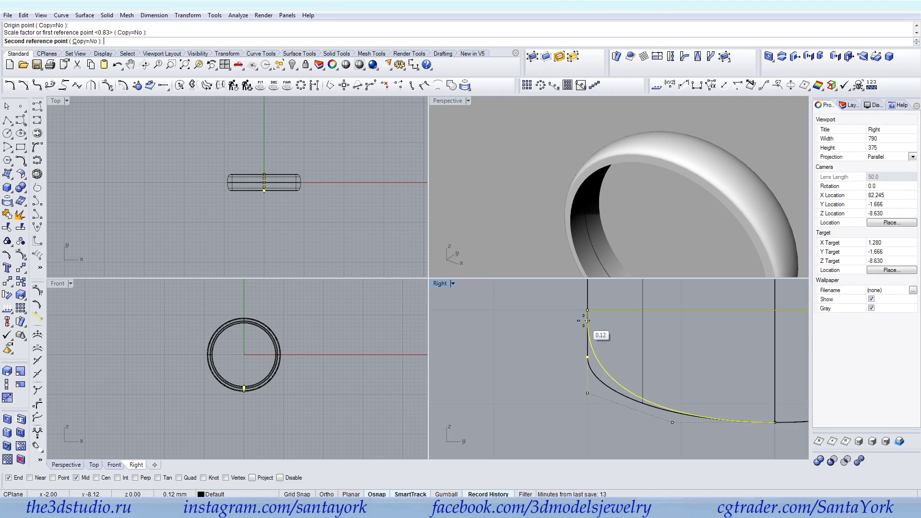
left_click(584, 321)
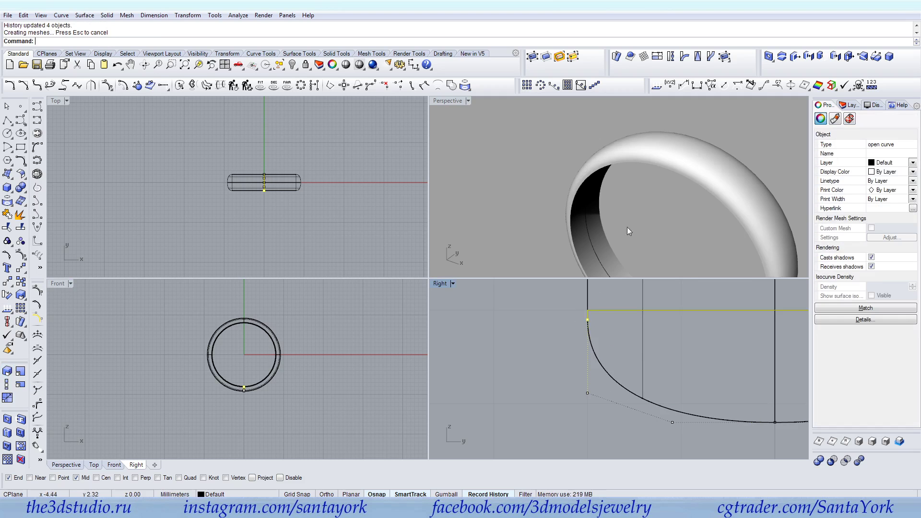
left_click(626, 200)
right_click_drag(627, 200, 611, 188)
Draw a straight vertical reference line spanning the ring's full height in the Right view, just inside the left side edge.
scroll(547, 395, "down", 4)
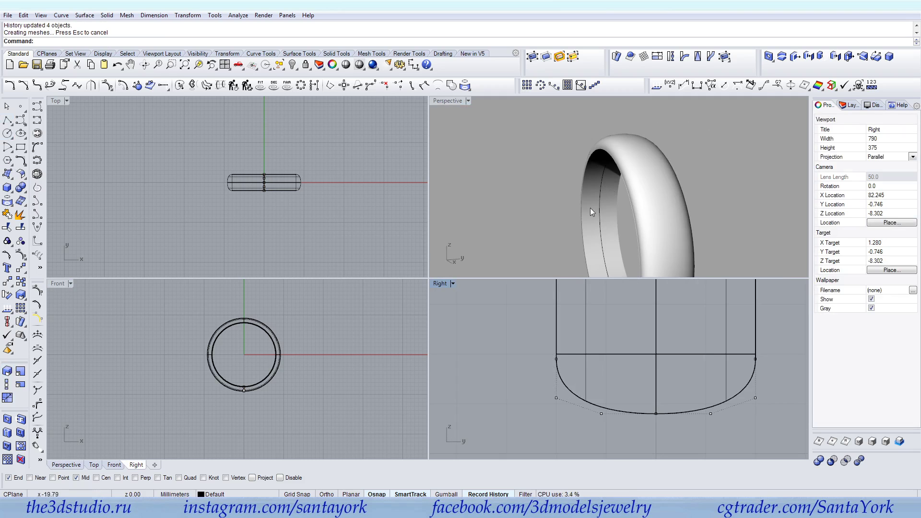
scroll(563, 355, "up", 4)
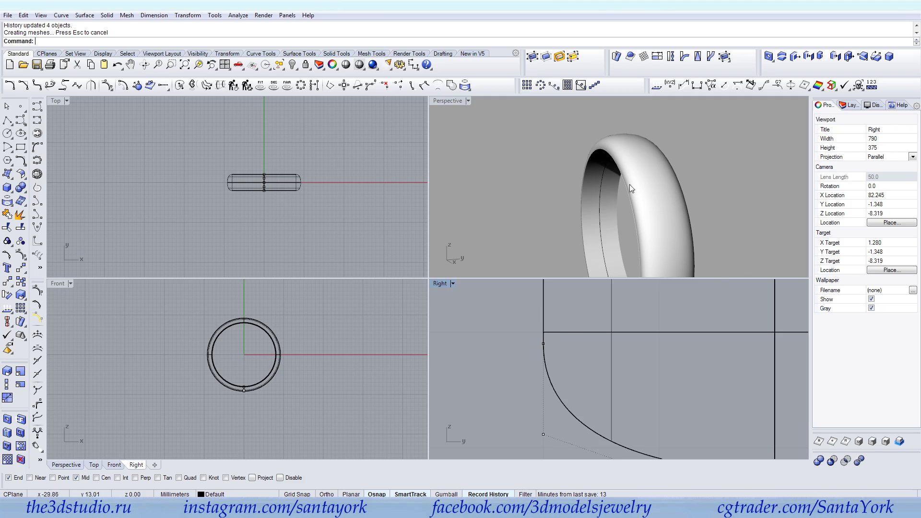
right_click_drag(630, 188, 645, 163)
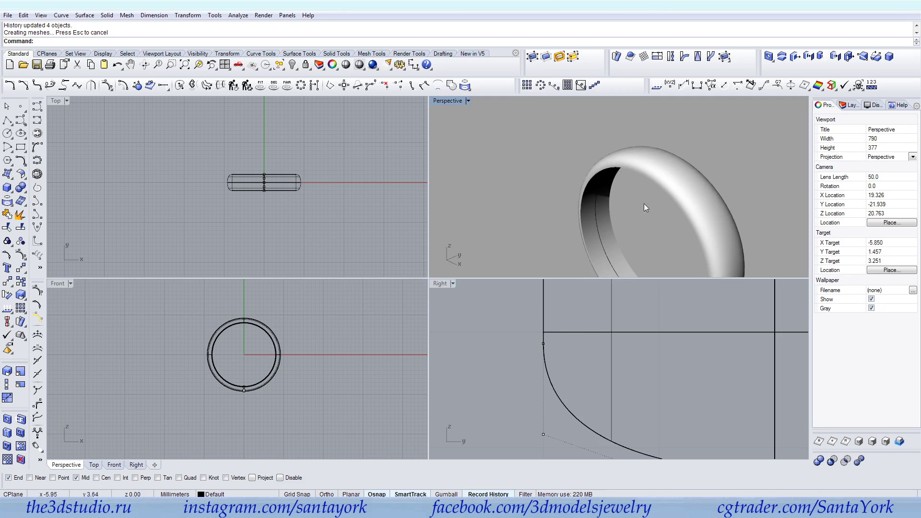
left_click(7, 120)
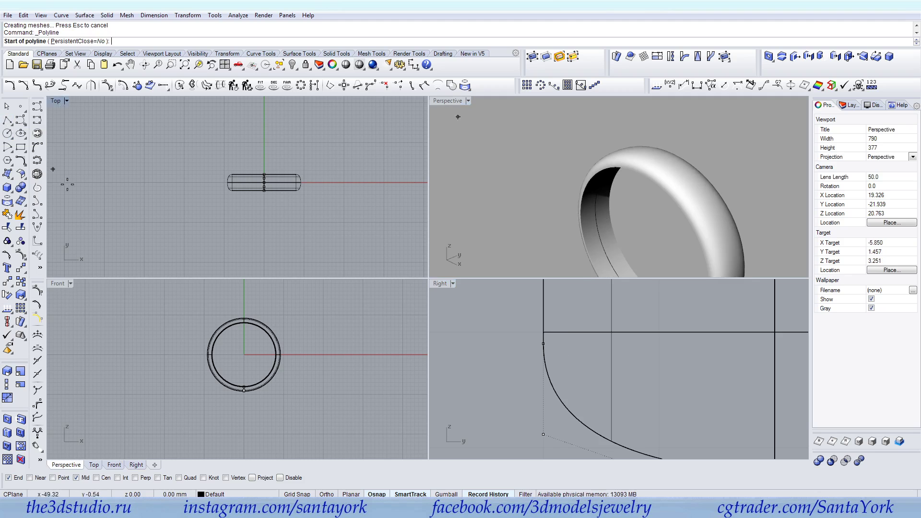
scroll(530, 386, "down", 5)
scroll(541, 379, "down", 3)
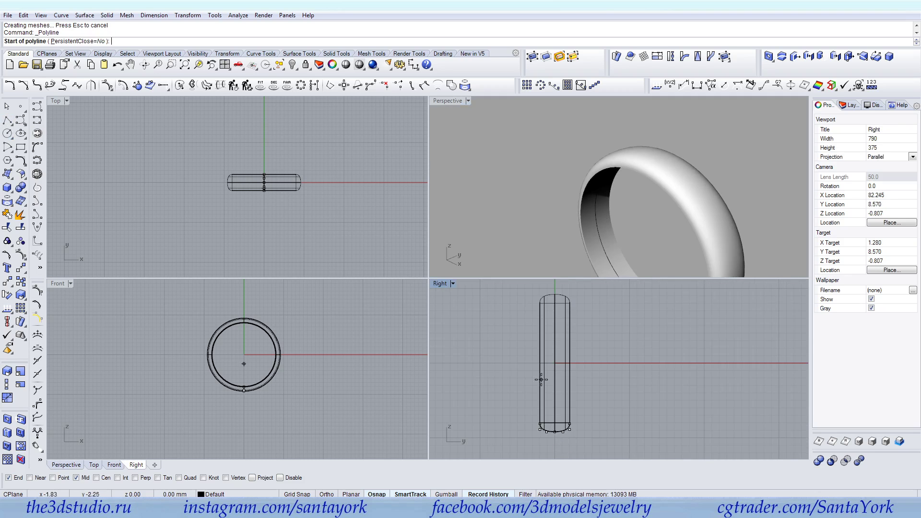
left_click(541, 285)
left_click(504, 449, "shift")
right_click(508, 446)
Move the left half's outer inner control point inward onto the vertical reference line and examine the effect on the ring's edge.
scroll(537, 437, "up", 2)
scroll(537, 436, "up", 2)
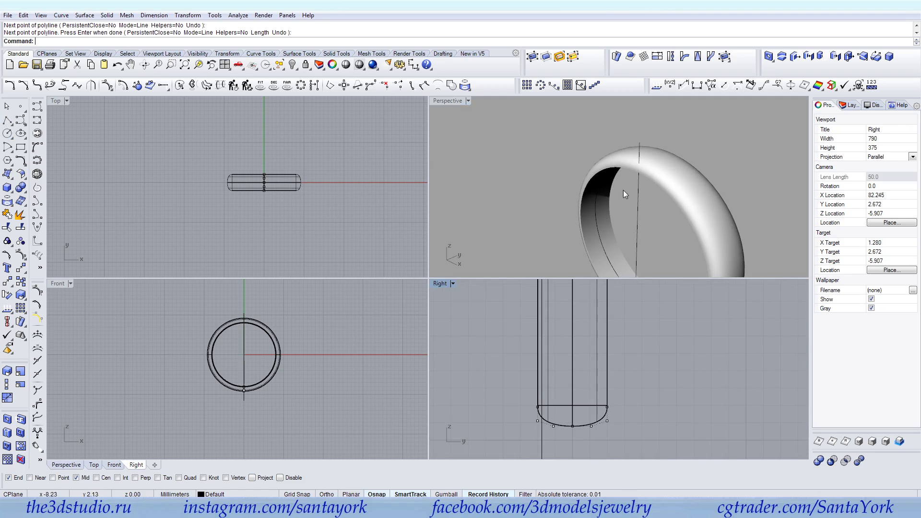
scroll(542, 408, "up", 5)
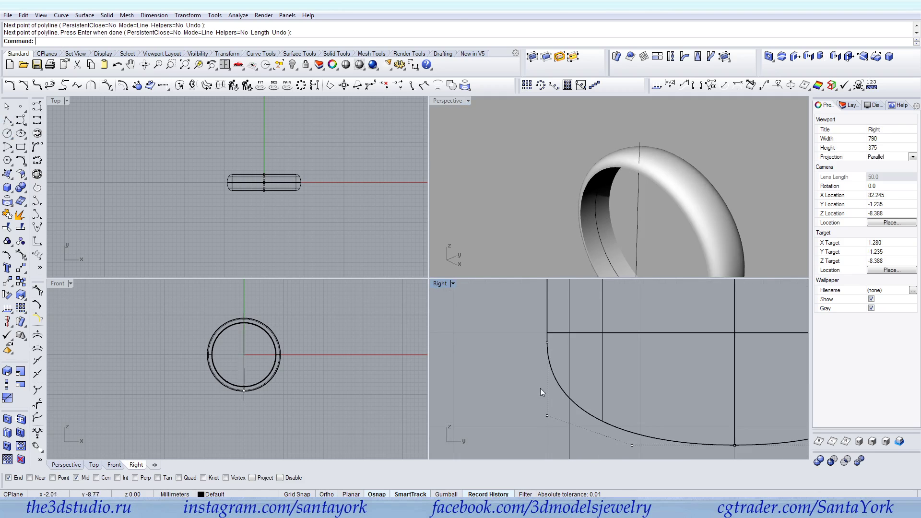
left_click(546, 415)
left_click_drag(546, 415, 573, 415)
right_click_drag(620, 200, 576, 161)
scroll(563, 326, "up", 2)
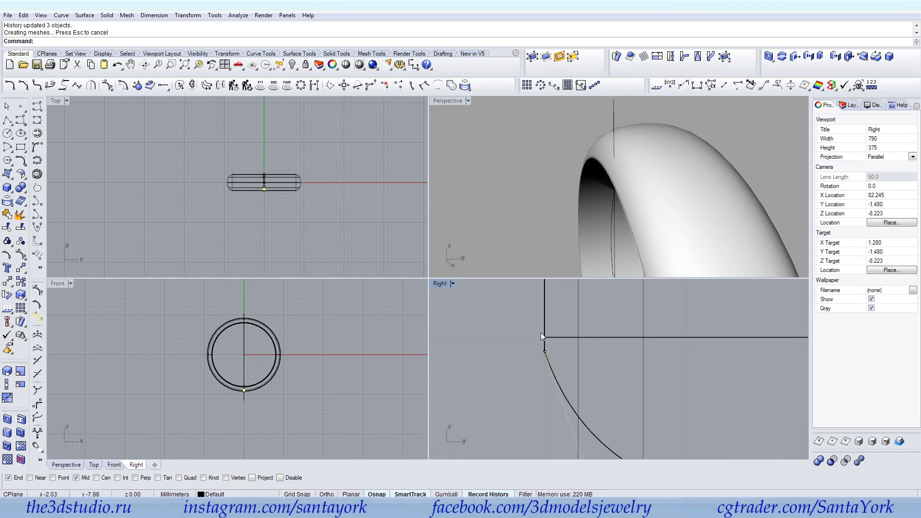
right_click_drag(587, 192, 632, 177)
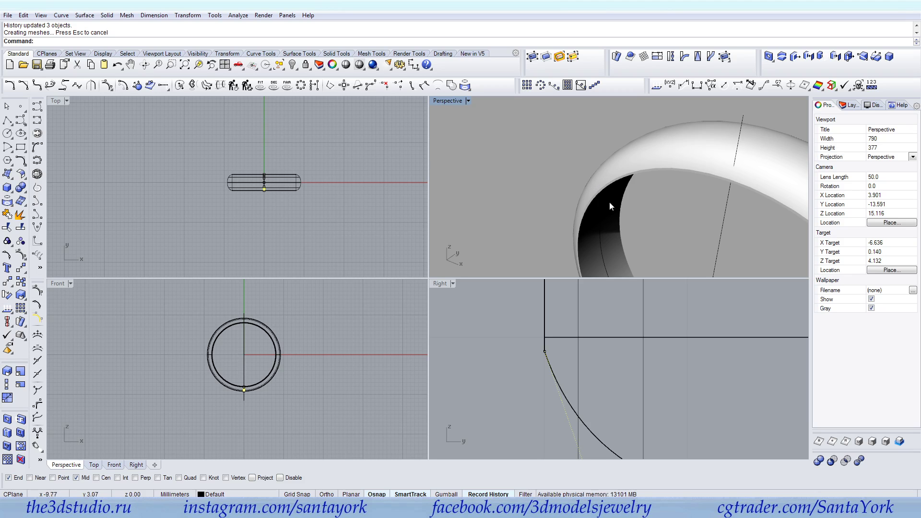
Select the vertical reference line and move it outward toward the profile's left side edge.
scroll(556, 324, "down", 6)
right_click_drag(568, 413, 563, 307)
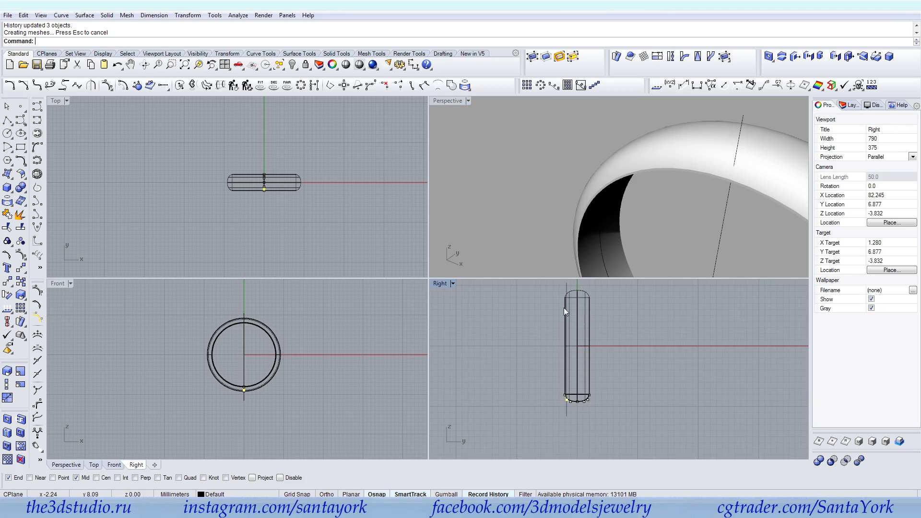
left_click(567, 336)
scroll(568, 350, "up", 5)
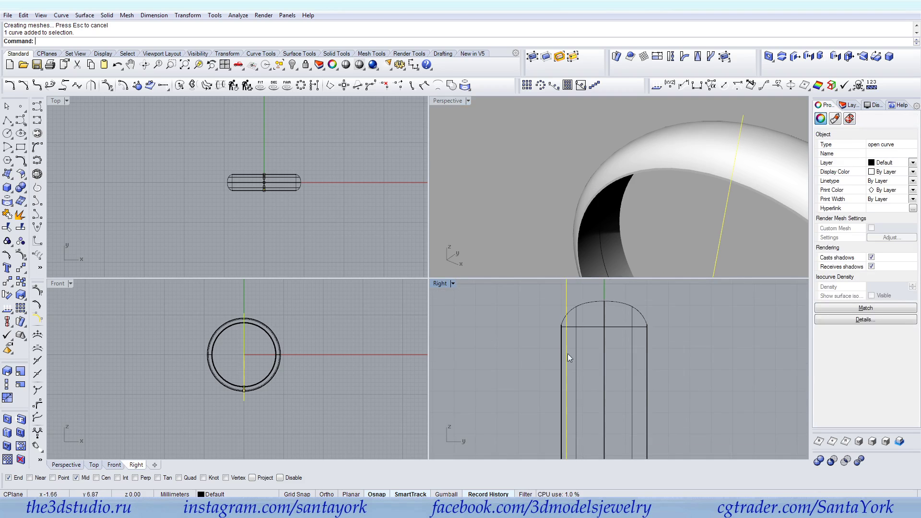
scroll(565, 333, "up", 4)
scroll(569, 326, "down", 4)
scroll(571, 355, "down", 3)
scroll(566, 363, "up", 4)
scroll(563, 361, "up", 3)
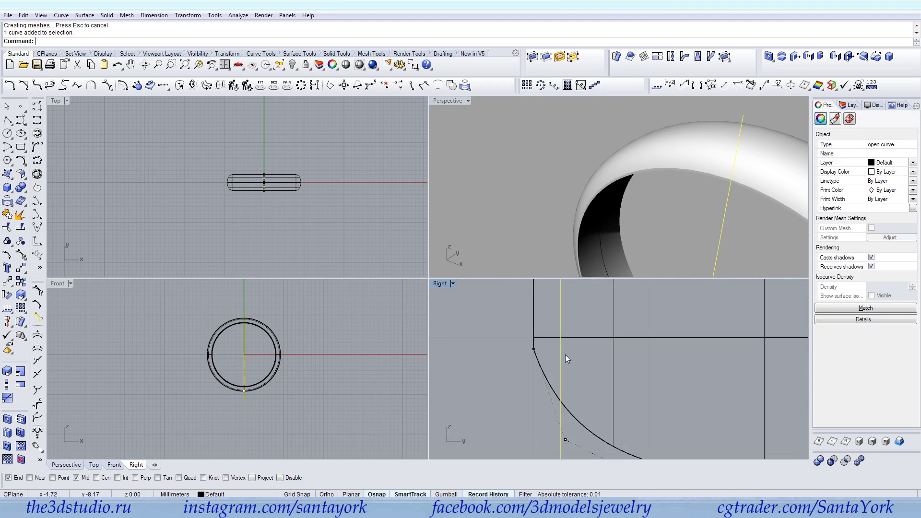
left_click_drag(562, 359, 537, 359)
Undo the reference line, the control point's inward move and the last one-directional scale of the left side edge.
key("Escape")
key("ctrl+z")
key("ctrl+z")
key("ctrl+z")
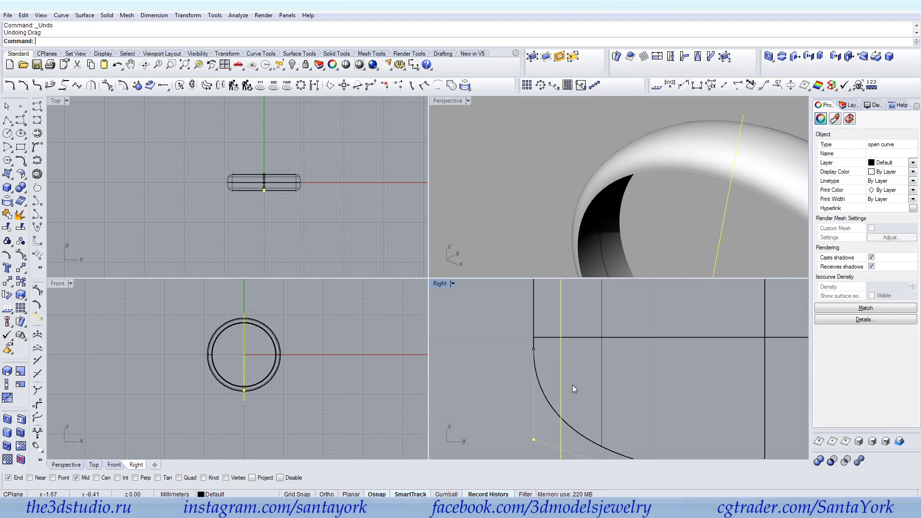
Try scaling the left side edge's lower end point in one direction from the inner corner.
left_click(533, 396)
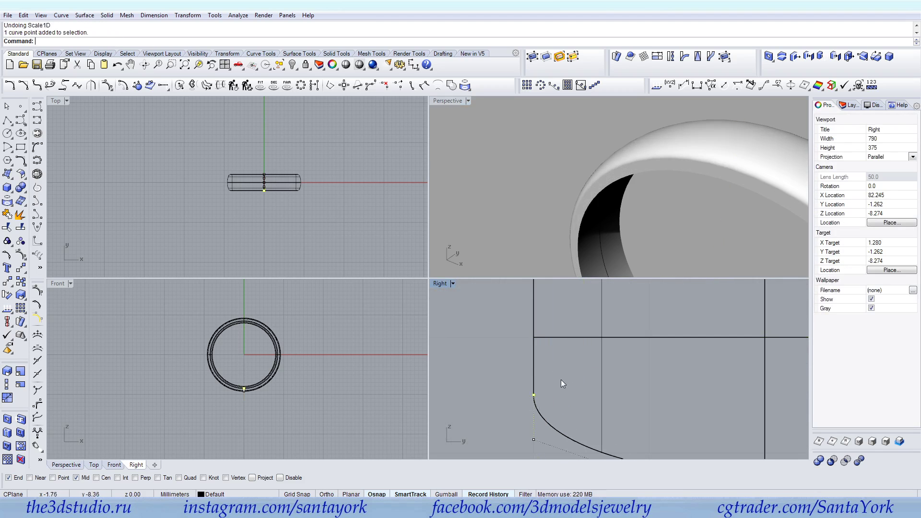
left_click(534, 378)
left_click(544, 367)
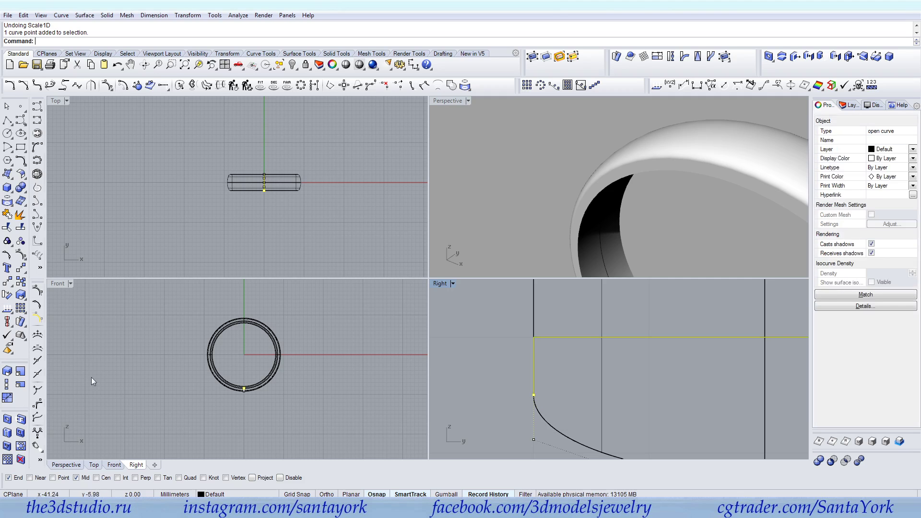
left_click(7, 384)
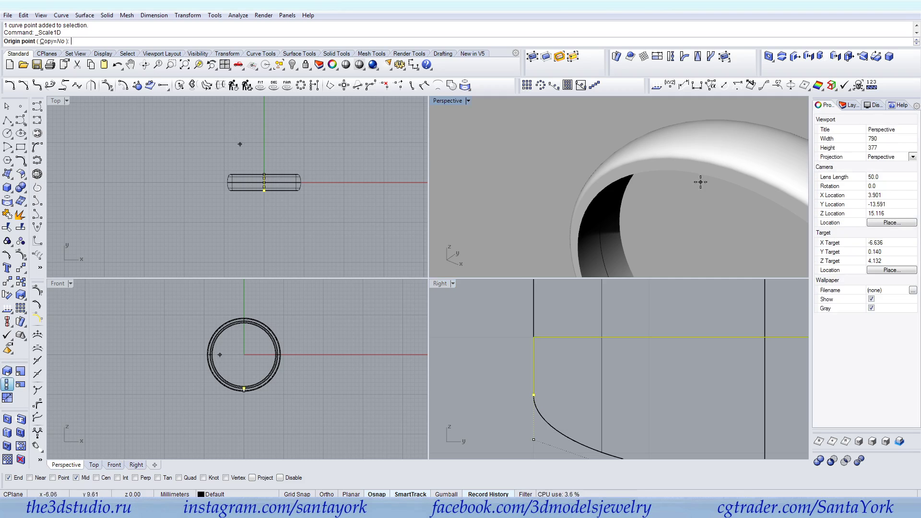
left_click(532, 338)
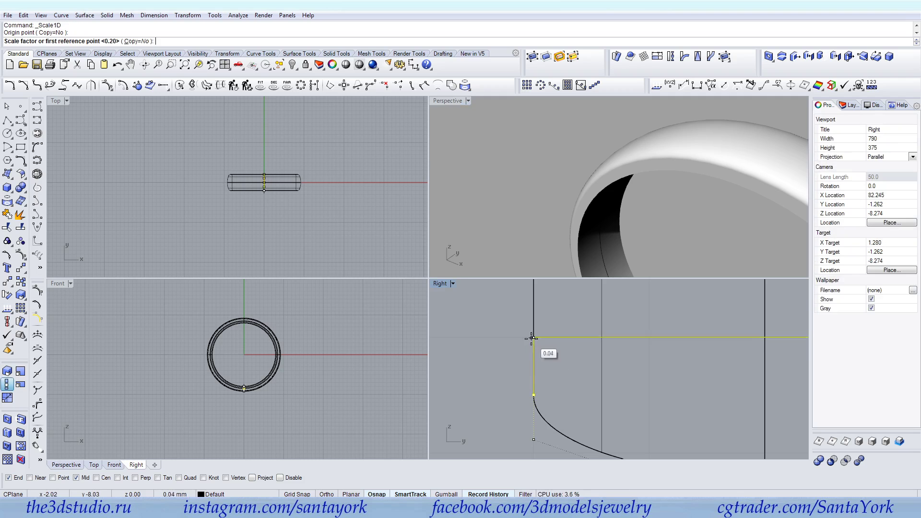
left_click(533, 392)
left_click(534, 393)
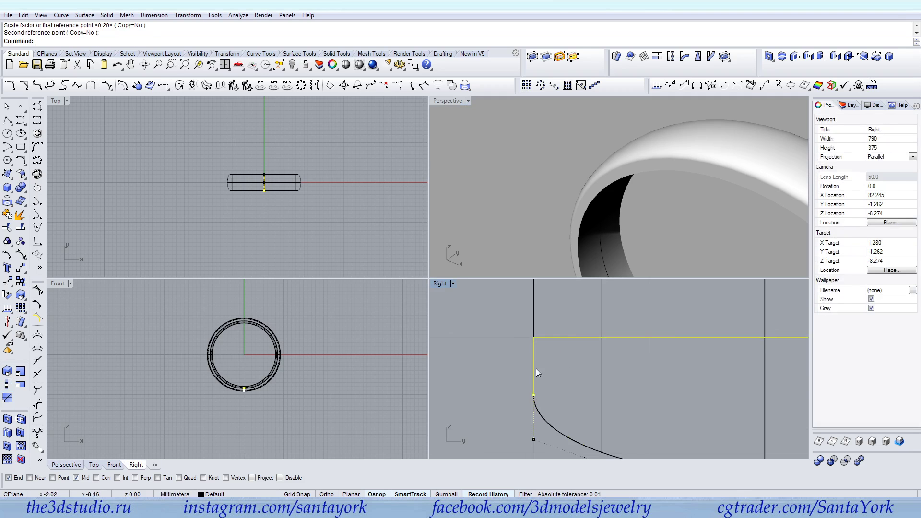
Move the left half's crown-side control point slightly outward at the crown's level and inspect the ring from several sides.
scroll(536, 355, "down", 10)
scroll(563, 370, "up", 6)
left_click(554, 383)
left_click_drag(553, 384, 541, 383)
right_click_drag(646, 195, 596, 161)
scroll(654, 140, "down", 8)
right_click_drag(655, 140, 633, 211)
scroll(576, 391, "down", 5)
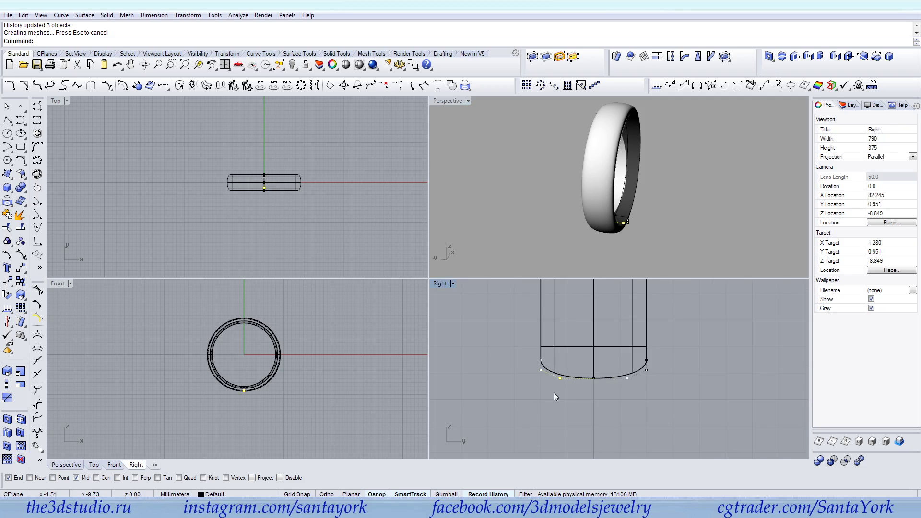
Try scaling the crown and left crown-side points in one direction from the inner edge's midpoint by 1.17, and undo the scale.
left_click_drag(603, 369, 600, 373)
scroll(591, 384, "up", 4)
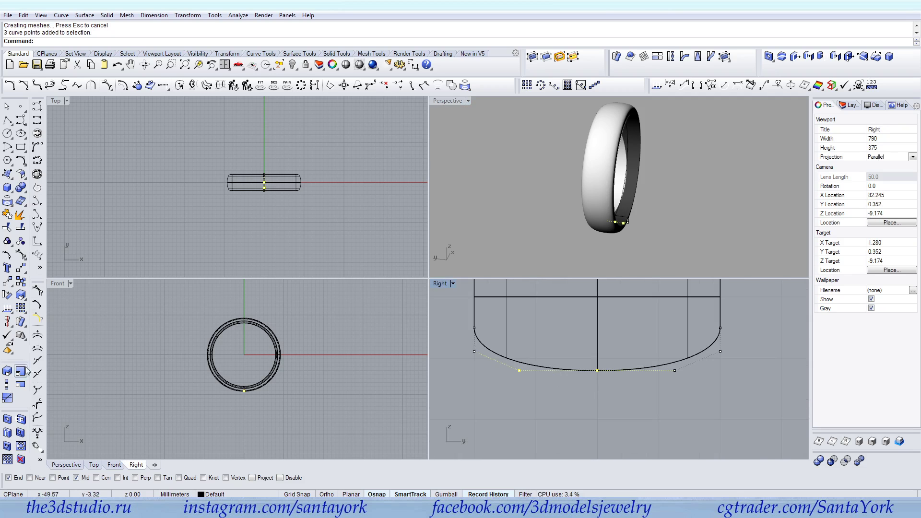
left_click(13, 382)
scroll(617, 212, "up", 6)
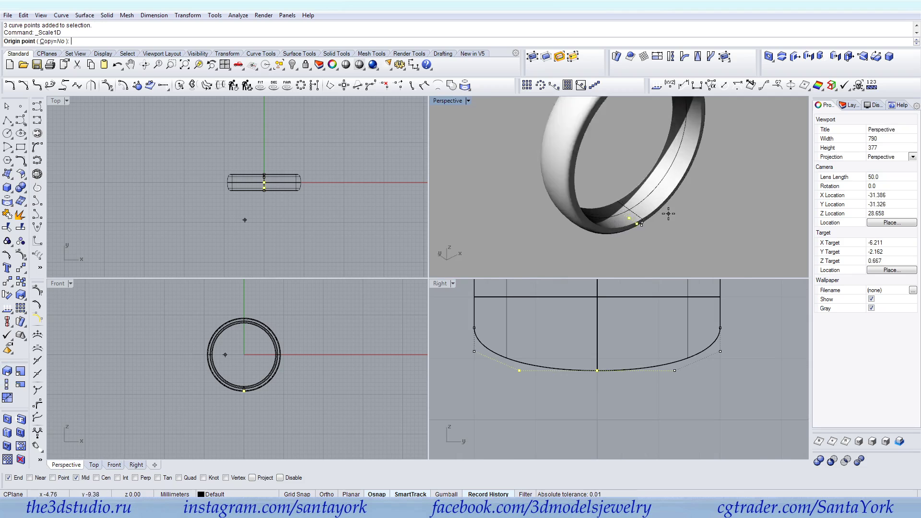
left_click(600, 206)
left_click(596, 370)
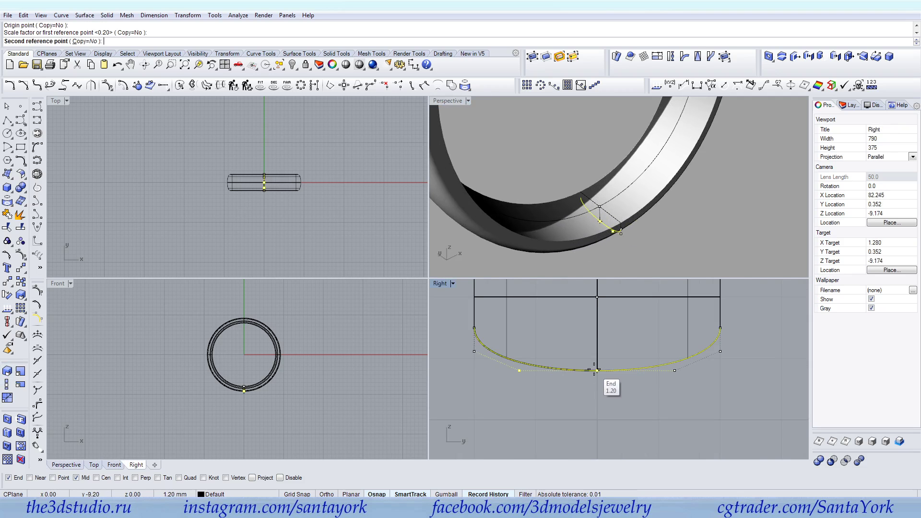
left_click(595, 373)
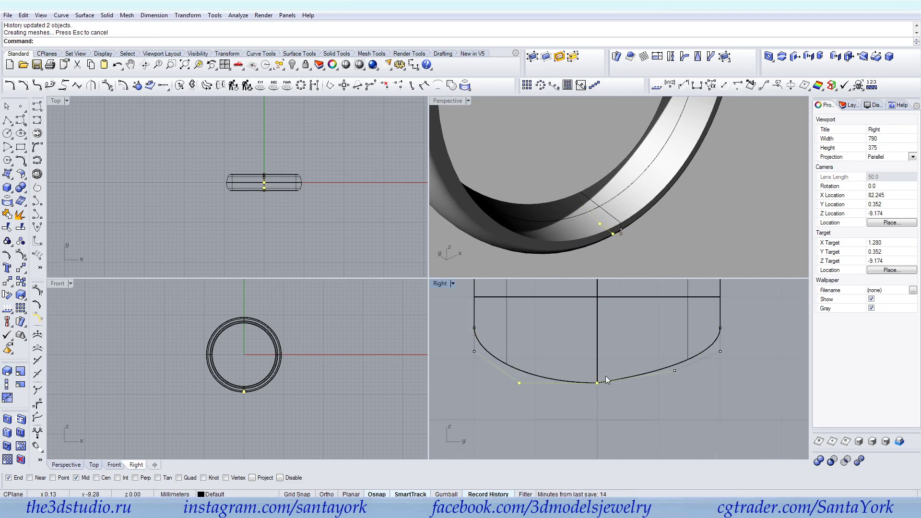
key("ctrl+z")
Show the left half curve's control points and scale its crown end and crown-side point in one direction from the inner edge to raise the crown.
left_click(535, 367)
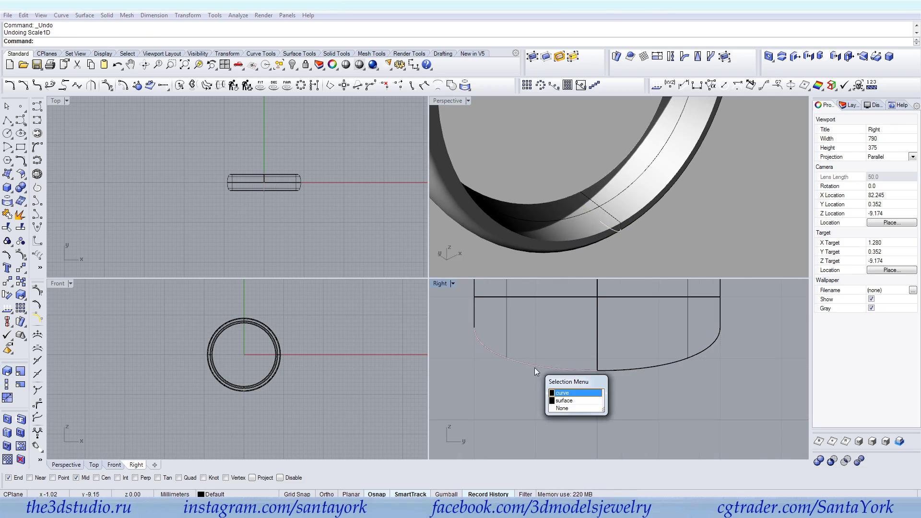
left_click(556, 393)
key("F10")
left_click_drag(508, 387, 617, 355)
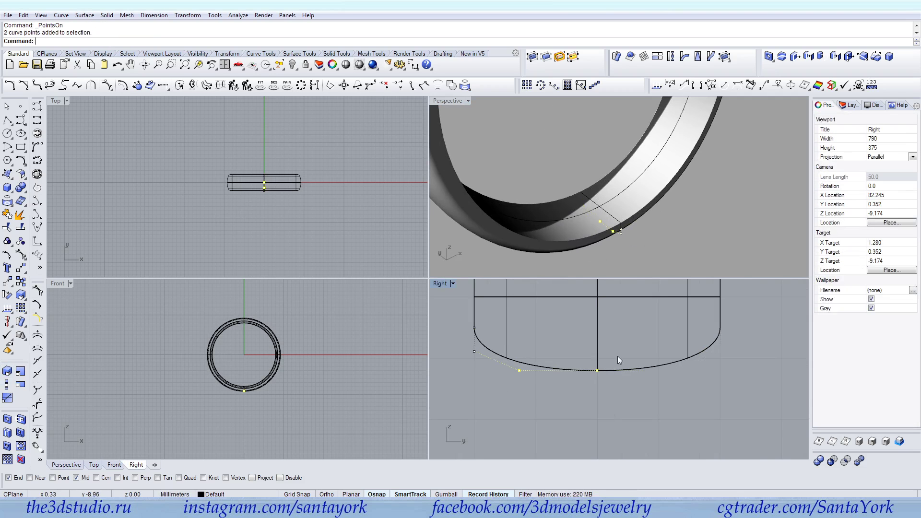
left_click(7, 383)
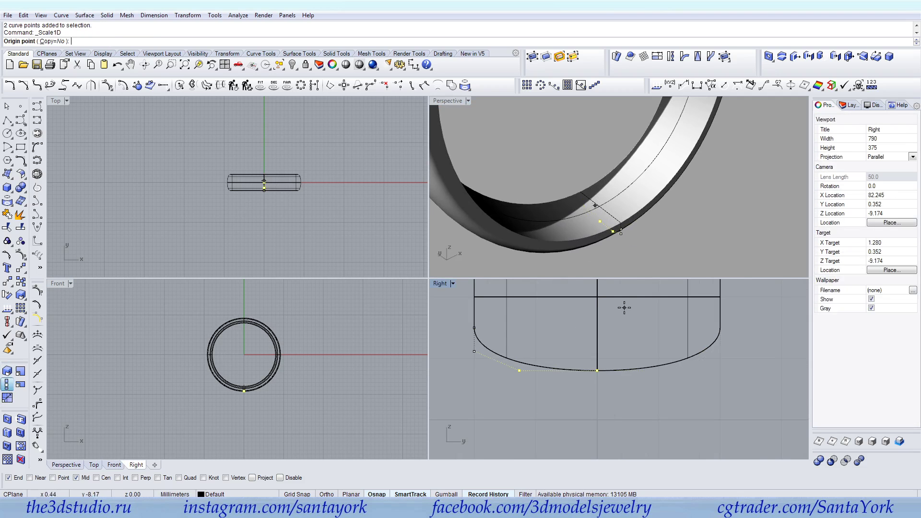
left_click(598, 296)
left_click(597, 370)
left_click(597, 382)
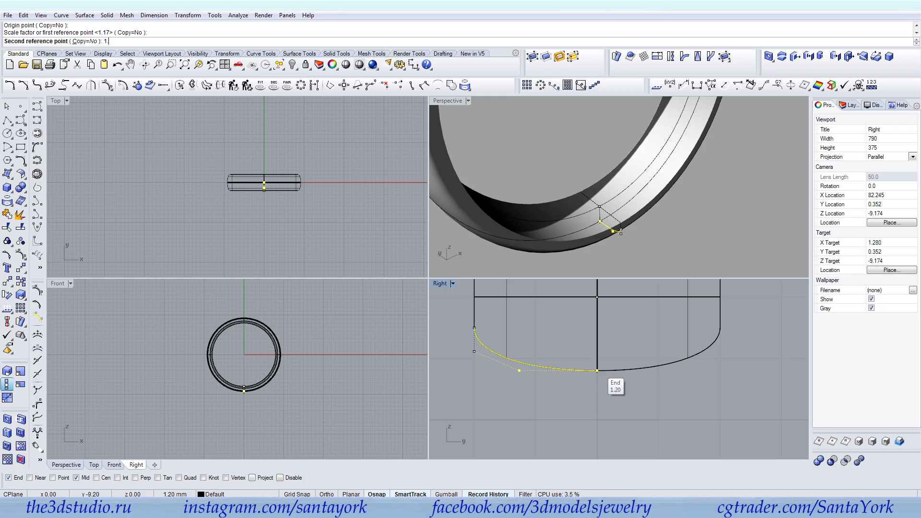
Examine the ring with the raised crown from several angles and undo the crown scaling.
right_click_drag(645, 261, 684, 248)
scroll(684, 249, "down", 9)
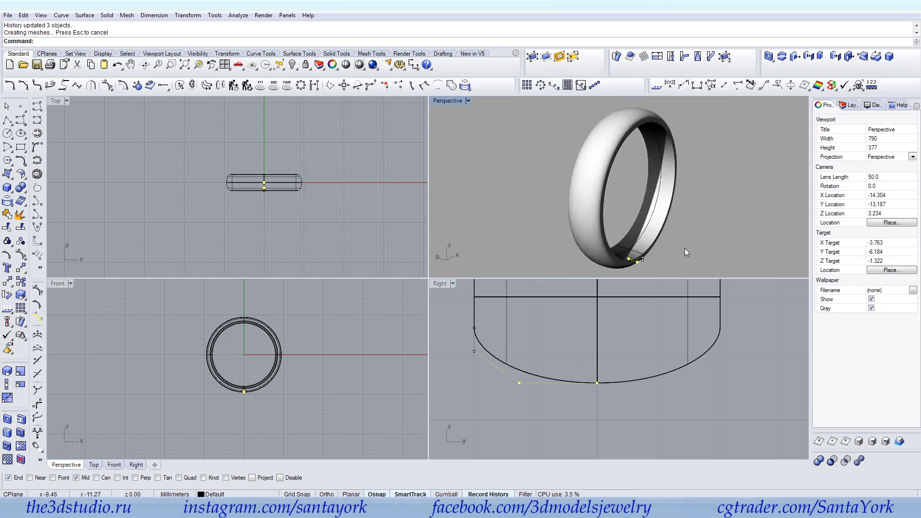
scroll(666, 168, "up", 6)
right_click_drag(665, 166, 614, 214)
scroll(617, 246, "down", 5)
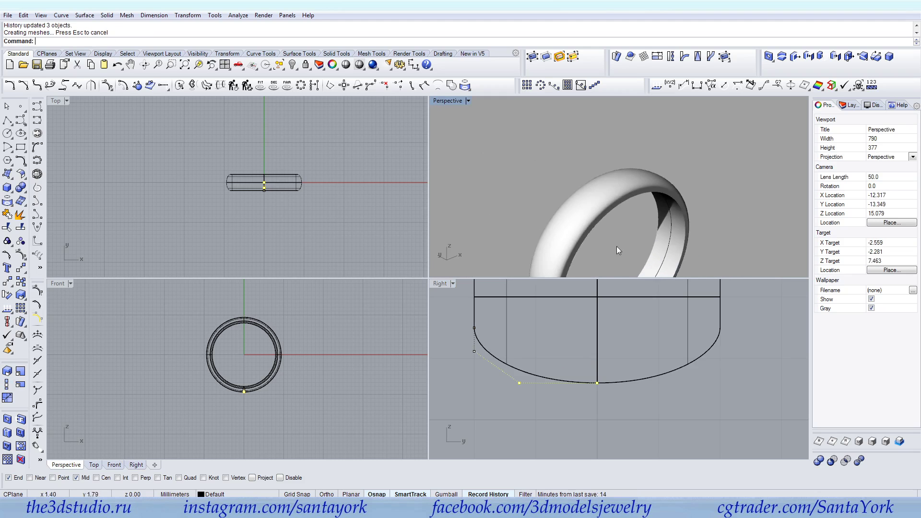
scroll(650, 261, "up", 2)
scroll(663, 249, "down", 2)
right_click_drag(662, 250, 653, 347)
key("ctrl+z")
Set the Perspective view to Shaded display and delete the ring's revolved surfaces, keeping the profile curves and the circle.
left_click(467, 101)
left_click(460, 126)
scroll(697, 185, "up", 3)
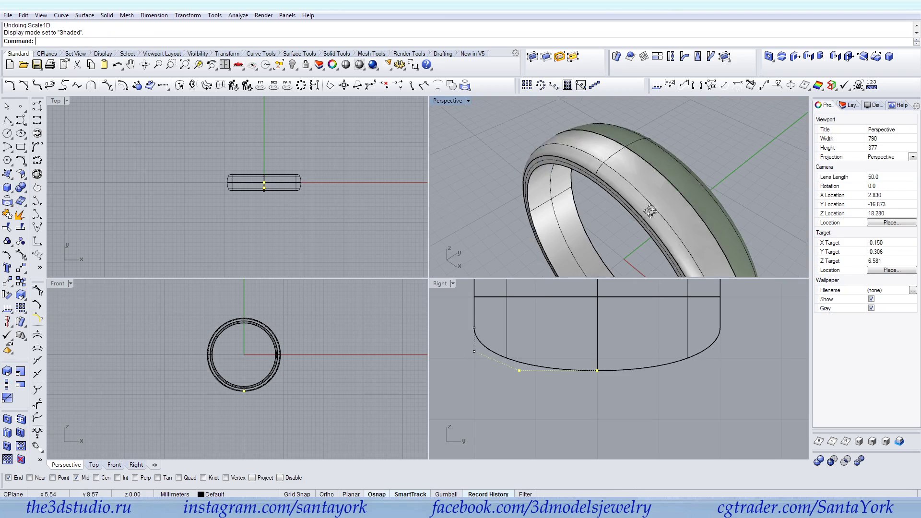
left_click(652, 197, "ctrl+shift")
key("Delete")
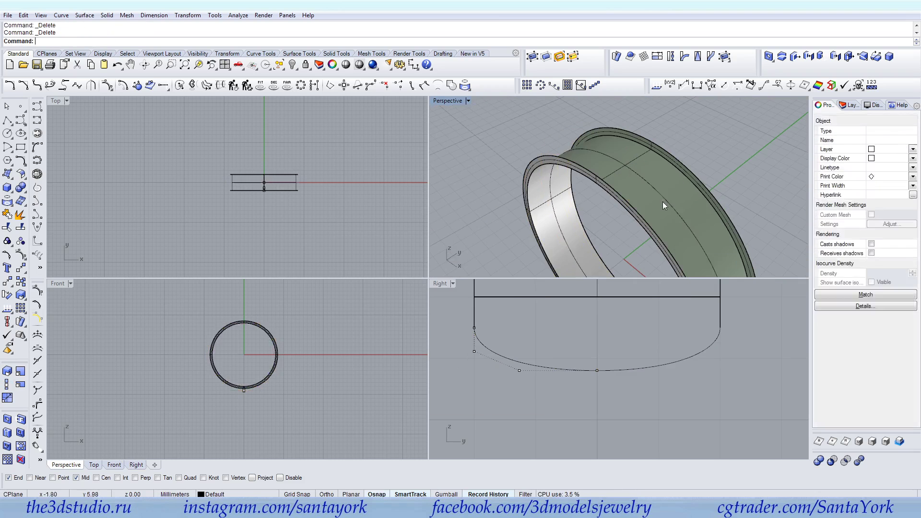
key("ctrl+z")
left_click(678, 183)
key("Delete")
scroll(665, 139, "down", 3)
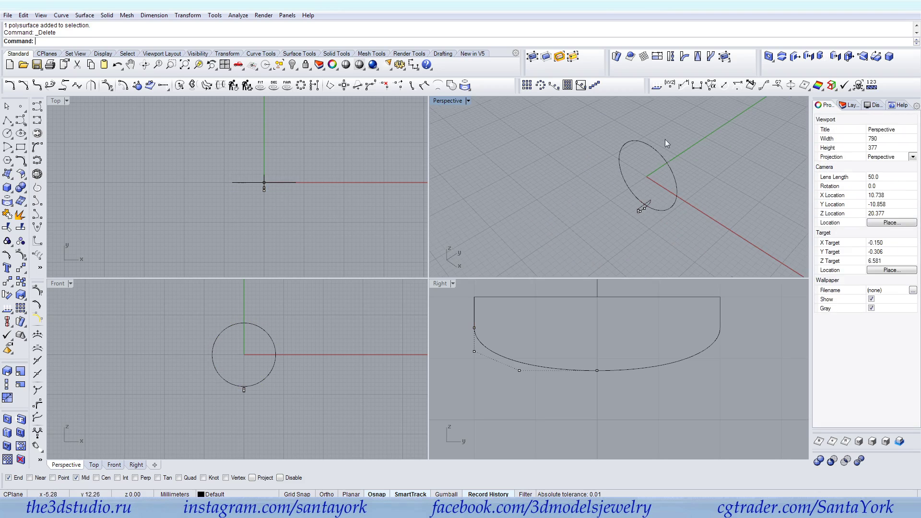
Join the three profile curves into one closed profile and revolve it 360 degrees about the ring's axis starting at the origin.
left_click_drag(627, 223, 668, 184)
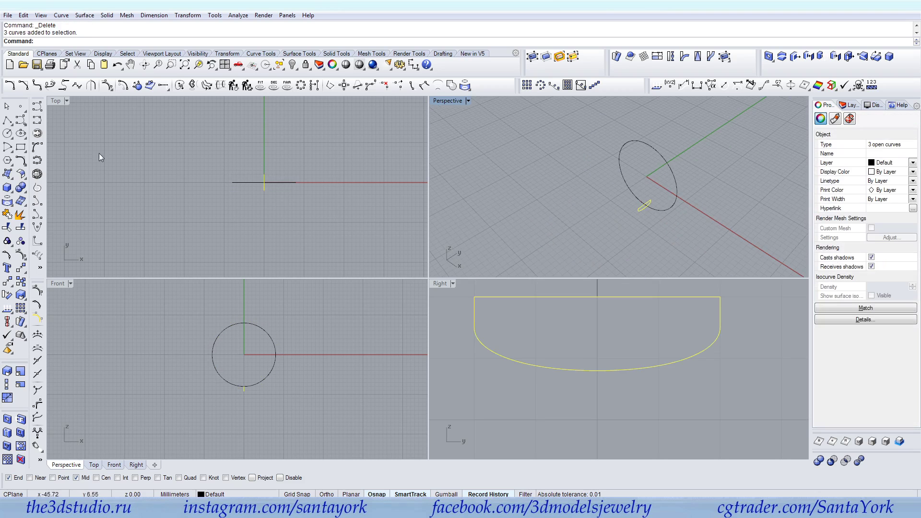
left_click(8, 214)
left_click(84, 14)
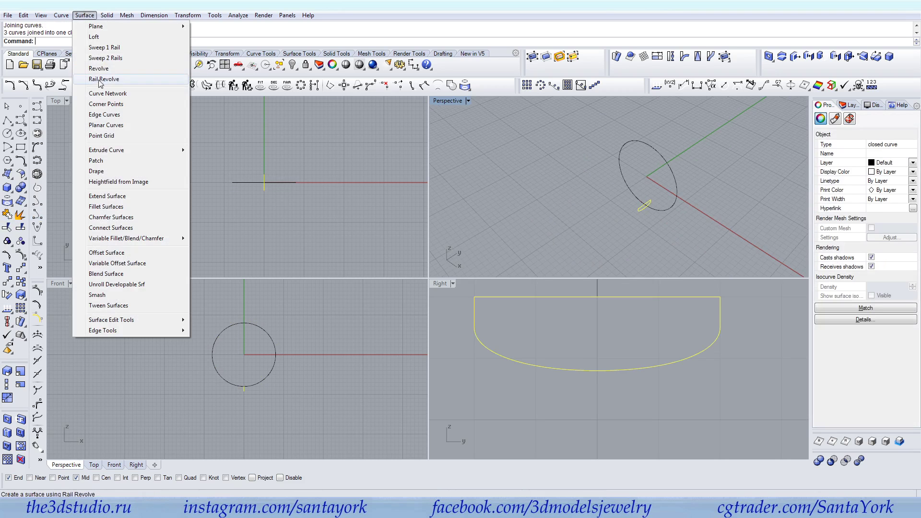
left_click(102, 68)
type("0")
key("Return")
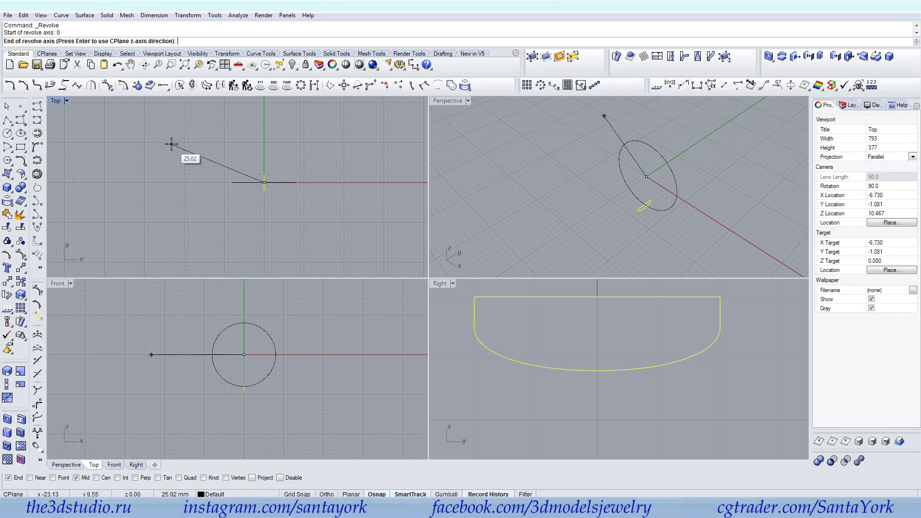
left_click(288, 122)
key("Return")
key("Return")
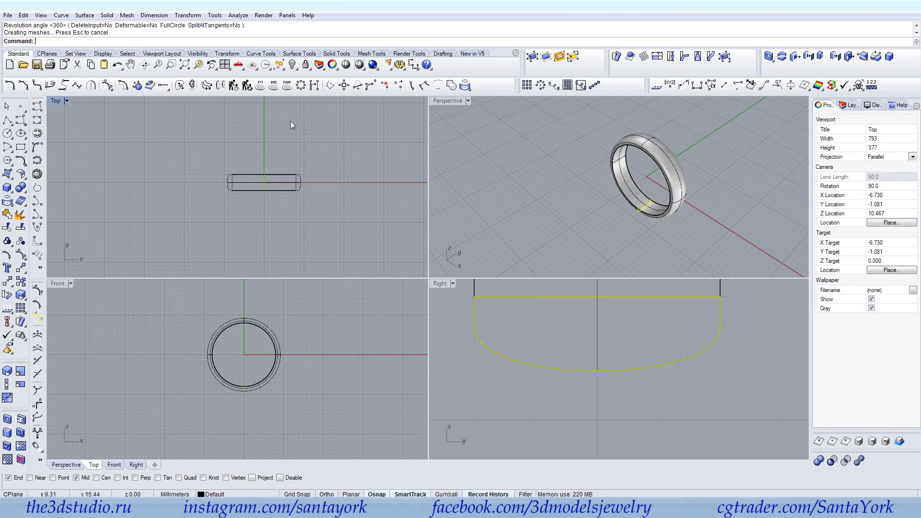
Hide the revolved ring's surface isocurves and inspect its smooth outer face from several angles.
right_click_drag(539, 167, 600, 136)
scroll(600, 137, "up", 6)
right_click_drag(599, 182, 544, 131)
scroll(543, 131, "up", 3)
left_click(616, 181)
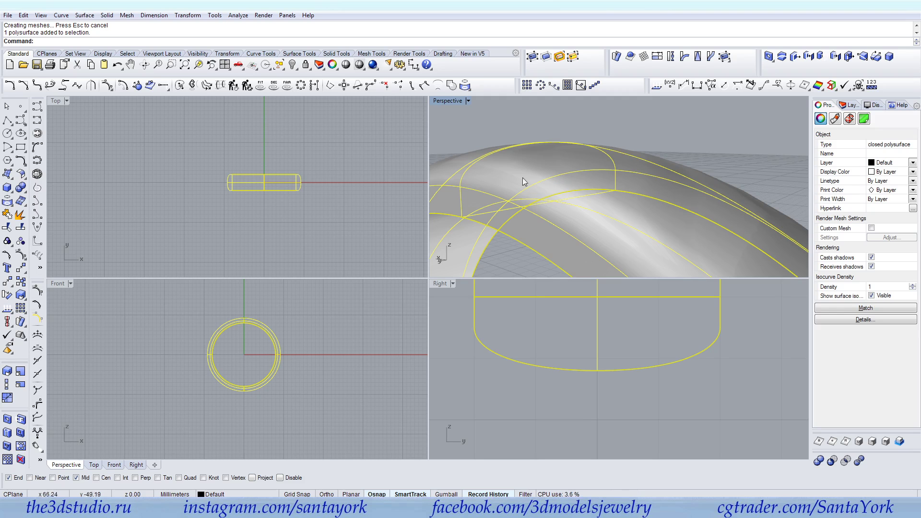
left_click(873, 296)
left_click(722, 158)
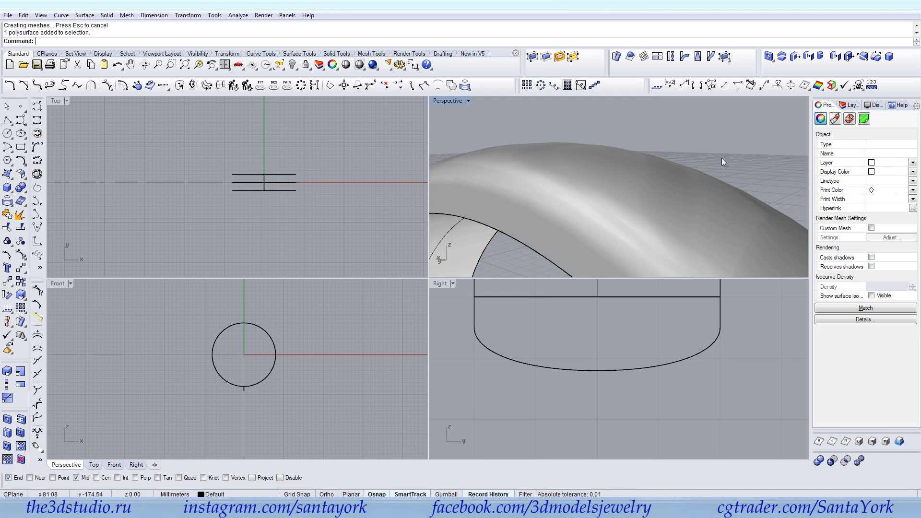
scroll(710, 156, "down", 6)
right_click_drag(681, 158, 643, 157)
scroll(672, 130, "up", 4)
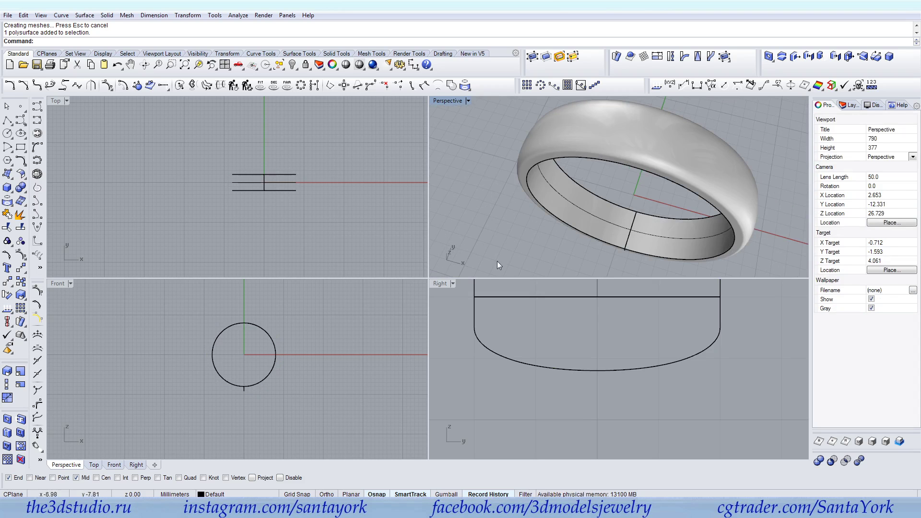
Turn the ring's surface isocurves back on and check it against the inner circle.
left_click(600, 214)
left_click(624, 245)
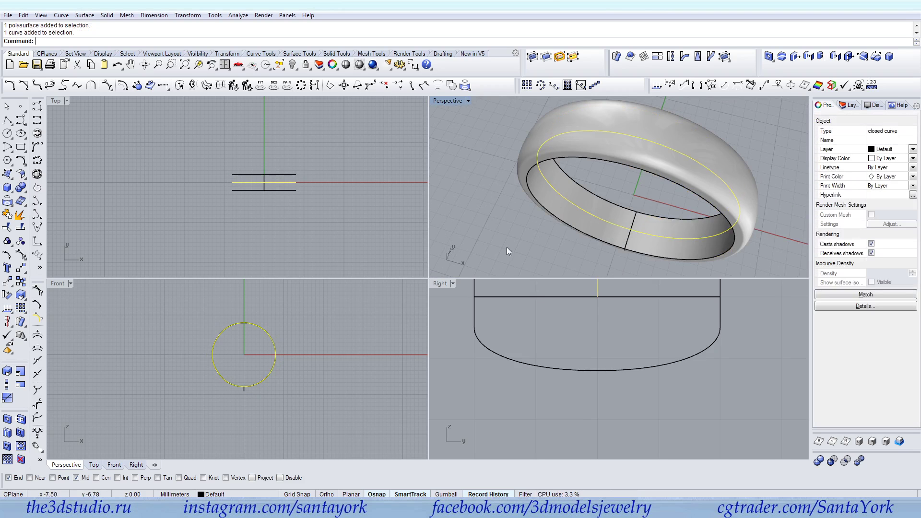
right_click_drag(290, 379, 283, 356)
left_click(620, 154)
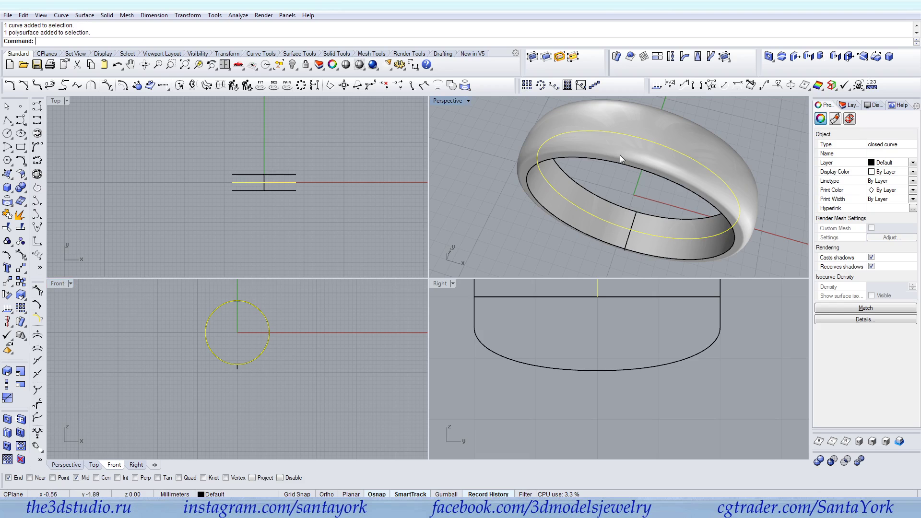
left_click(874, 295)
key("Escape")
key("Escape")
right_click_drag(649, 230, 642, 201)
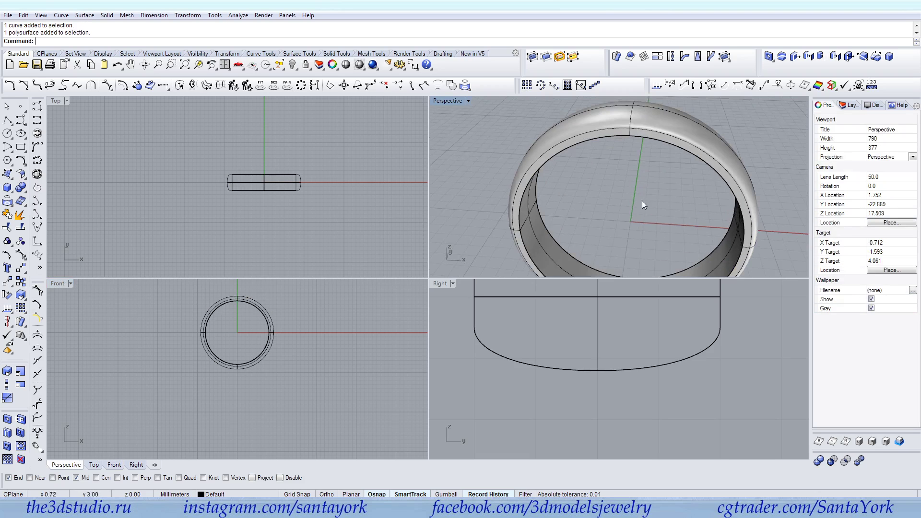
scroll(656, 123, "down", 3)
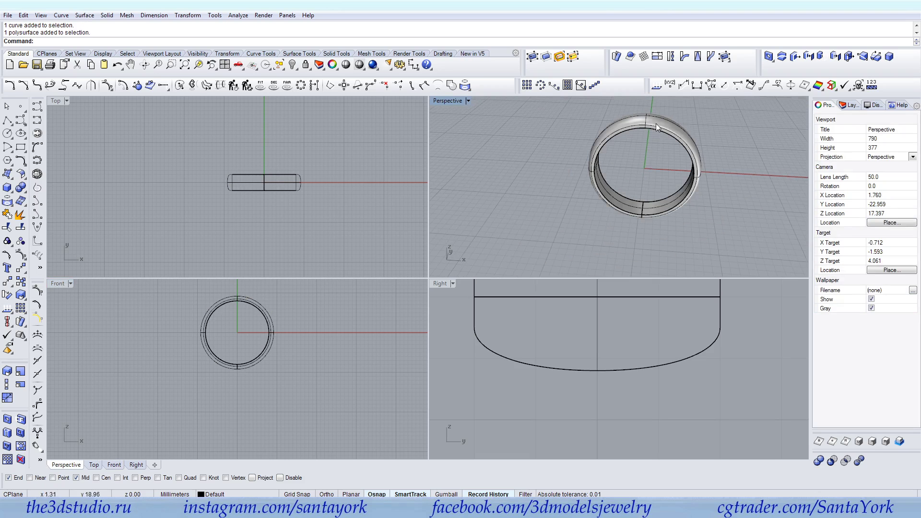
Offset the ring's inner circle outward by 1.2 mm.
left_click(635, 206)
key("Return")
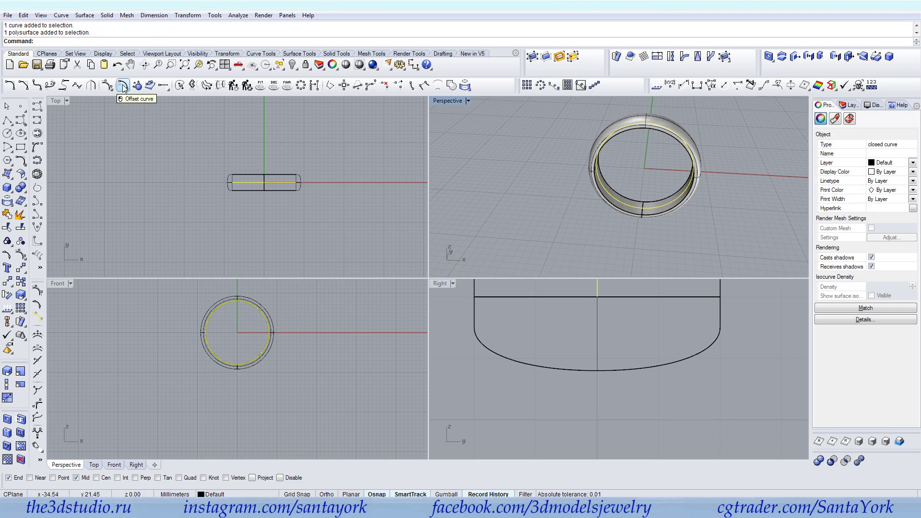
left_click(61, 14)
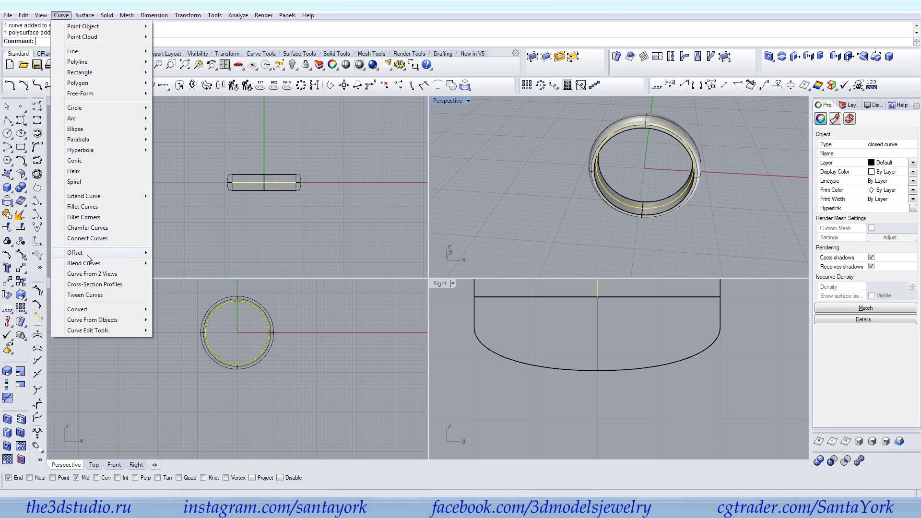
mouse_move(94, 256)
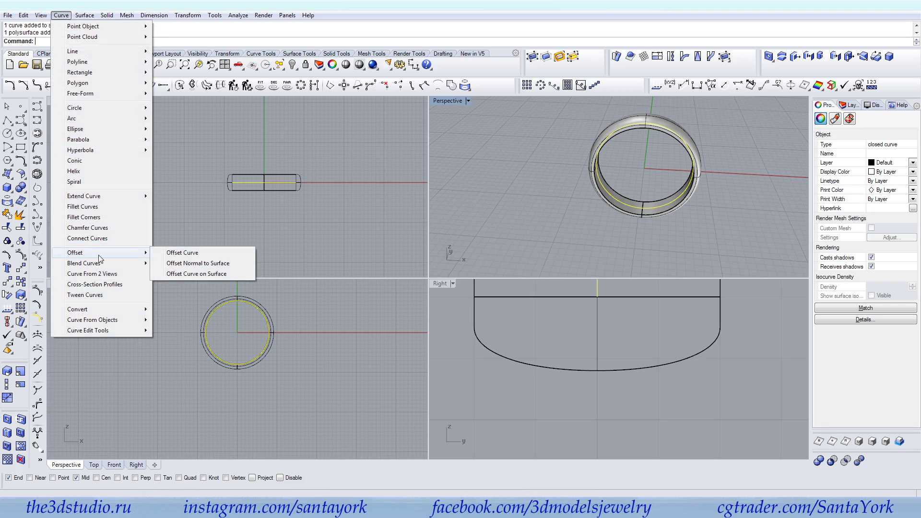
left_click(190, 255)
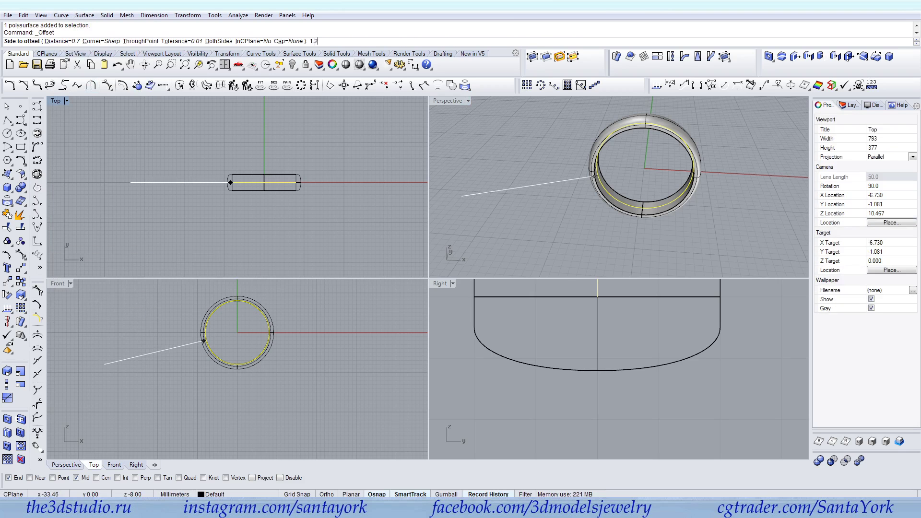
type("1.2")
key("Return")
left_click(271, 330)
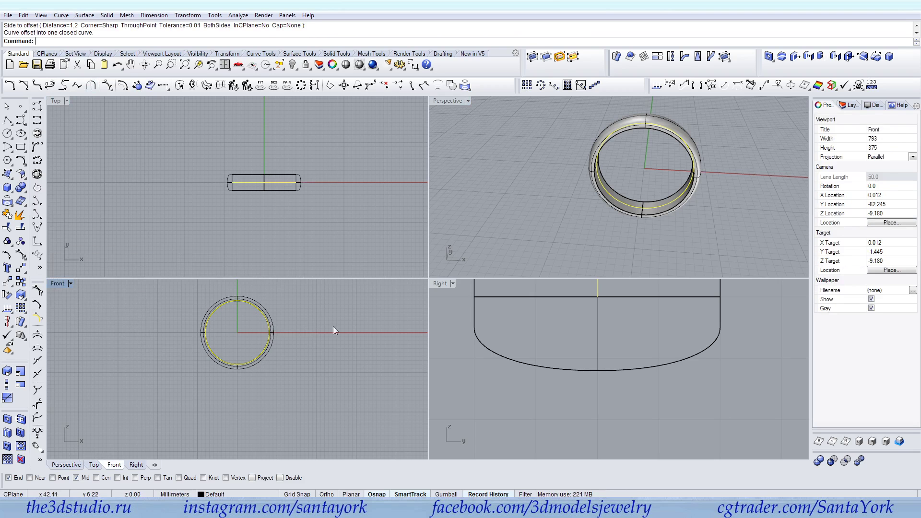
Hide the surface isocurves of the ring to expose the offset circle running along its outer crown.
right_click_drag(693, 178, 670, 174)
scroll(681, 120, "up", 7)
left_click(681, 136)
left_click(872, 295)
left_click(738, 157)
Measure the length of the outer offset circle and read it in the command history.
left_click(667, 140)
left_click(689, 165)
scroll(687, 138, "down", 6)
right_click_drag(687, 137, 661, 168)
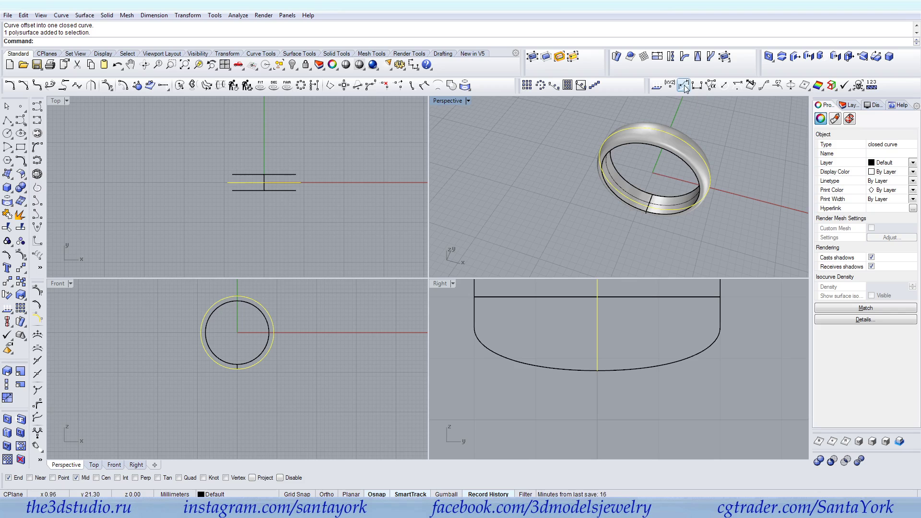
left_click(232, 15)
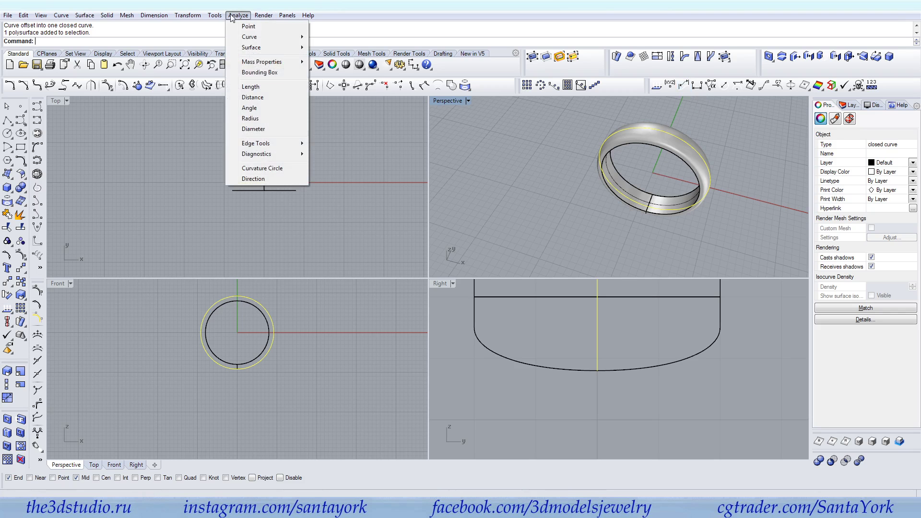
left_click(261, 89)
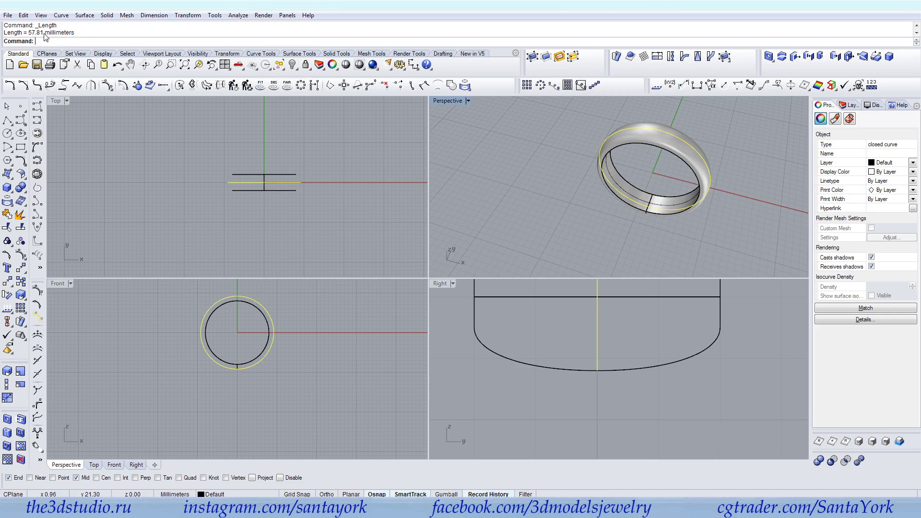
left_click(64, 47)
left_click_drag(64, 47, 64, 32)
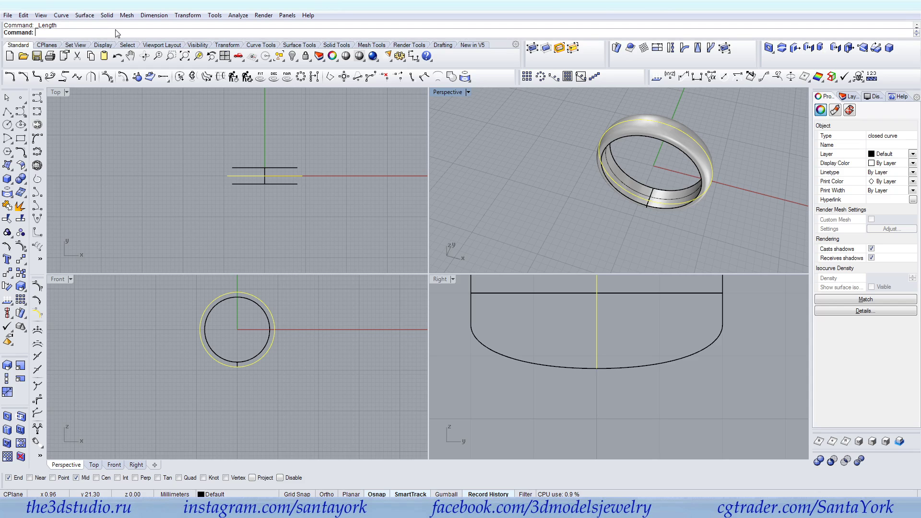
left_click(103, 39)
left_click_drag(103, 38, 104, 47)
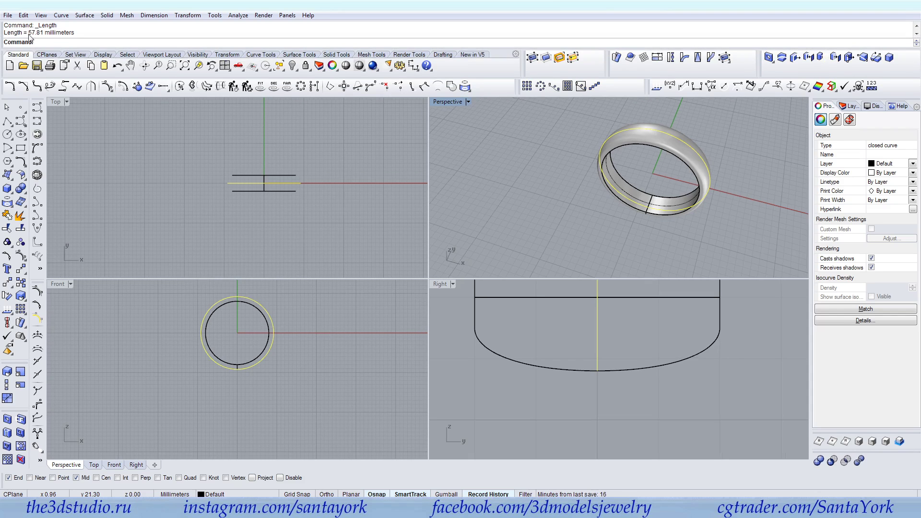
Draw a straight horizontal 57.81 mm line beside the ring in the Top view.
right_click_drag(128, 163, 227, 162)
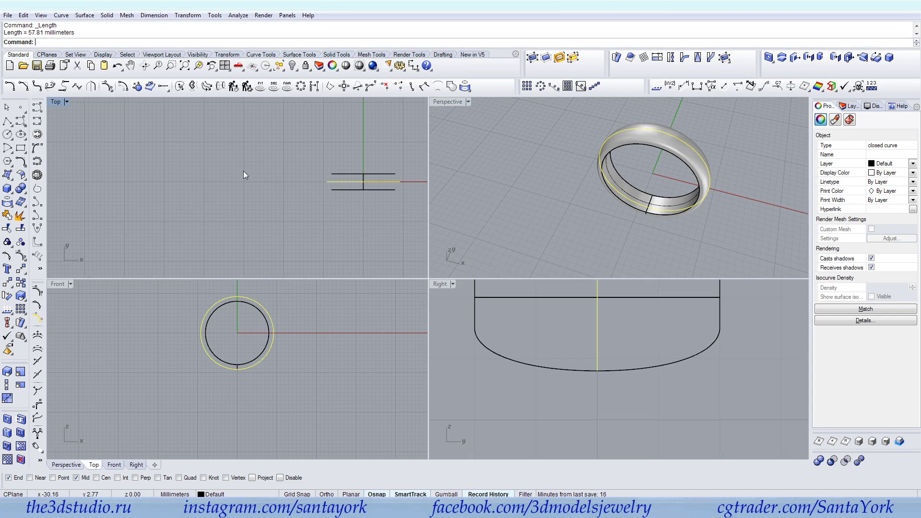
left_click(7, 122)
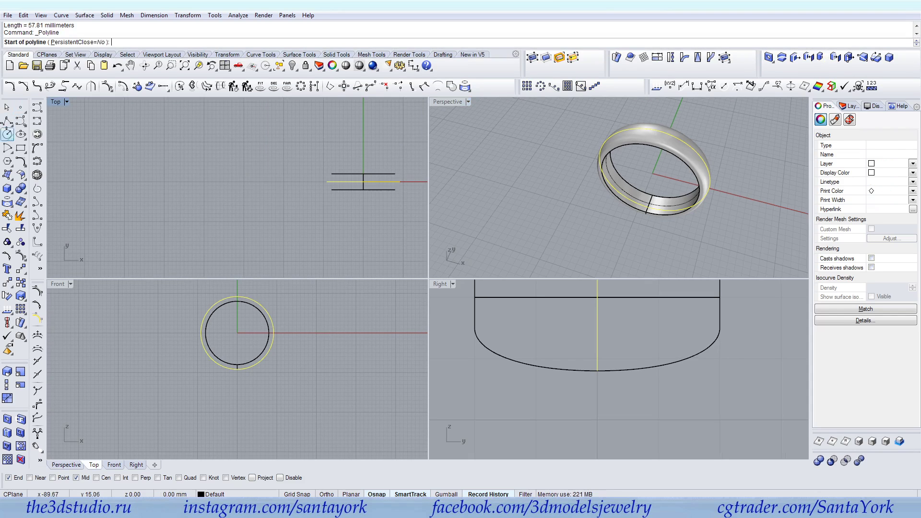
left_click(244, 182)
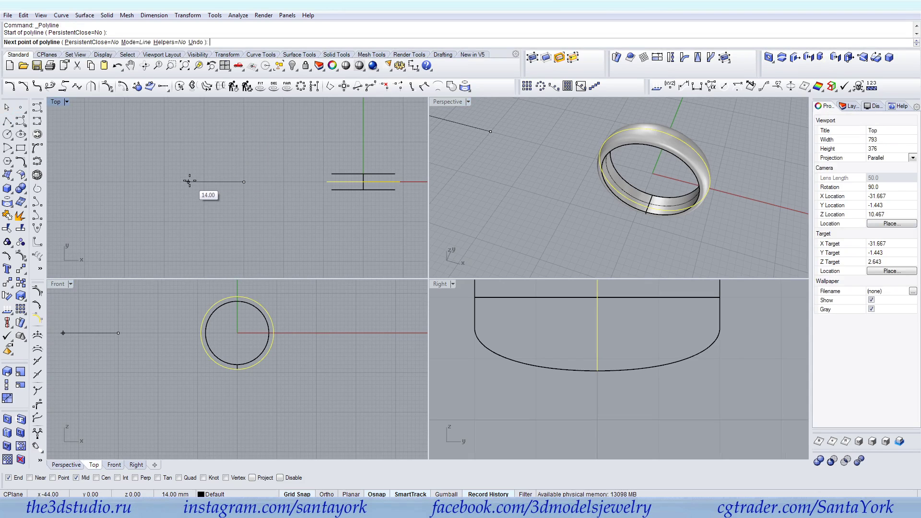
type("57.81")
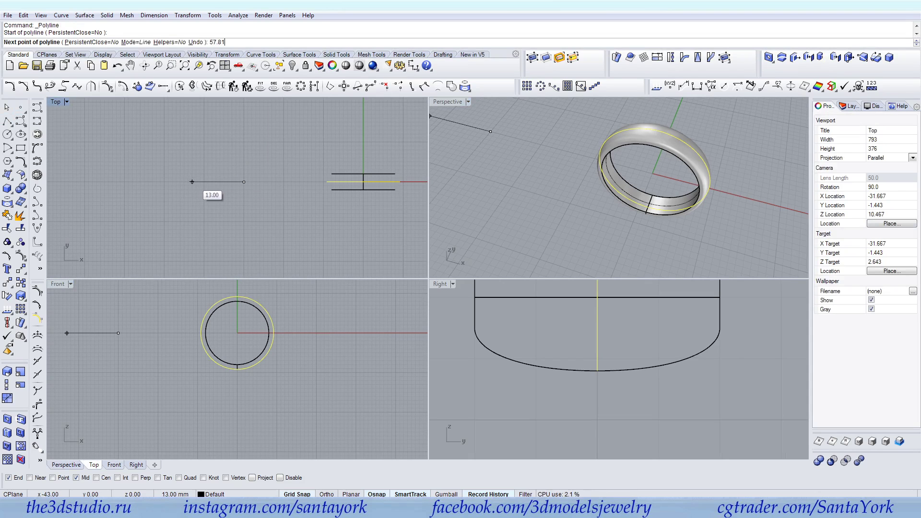
key("Return")
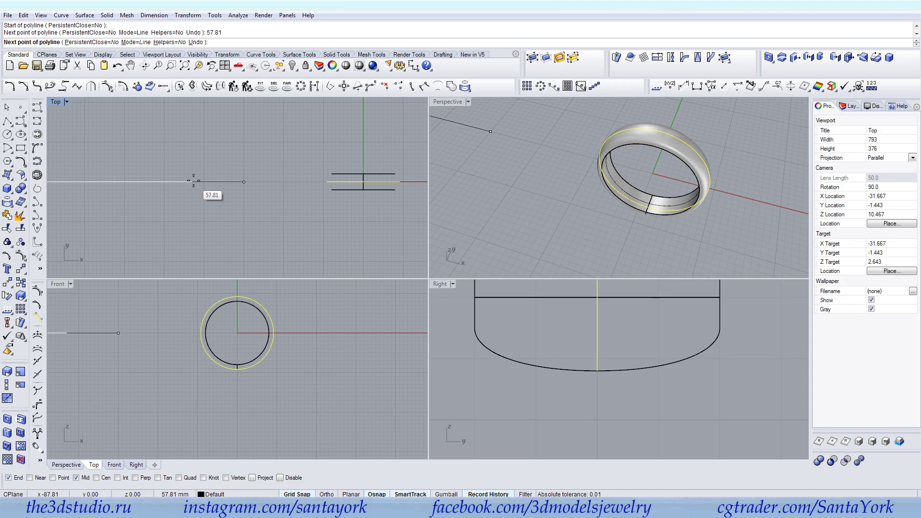
left_click(175, 180)
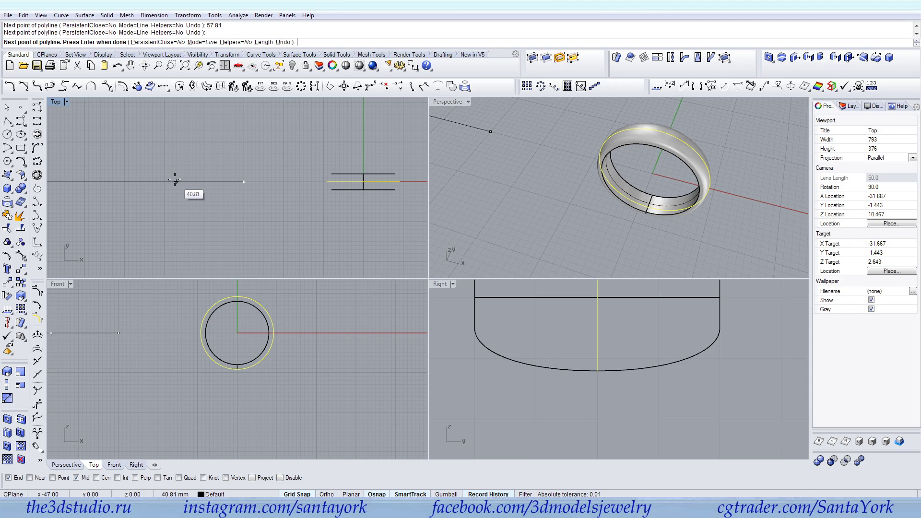
key("Return")
Move the 57.81 mm line by its midpoint to the origin.
scroll(329, 201, "down", 3)
left_click(274, 197)
scroll(304, 199, "up", 3)
left_click(22, 269)
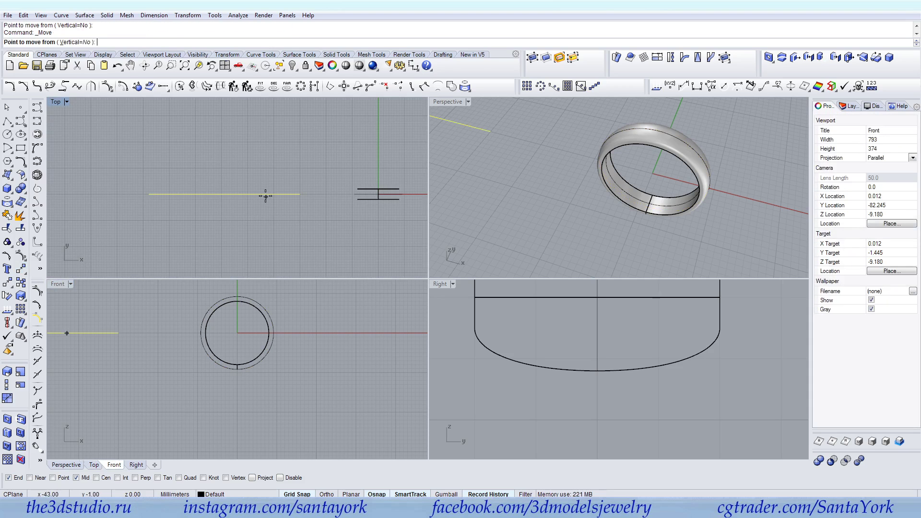
left_click(224, 194)
type("0")
key("Return")
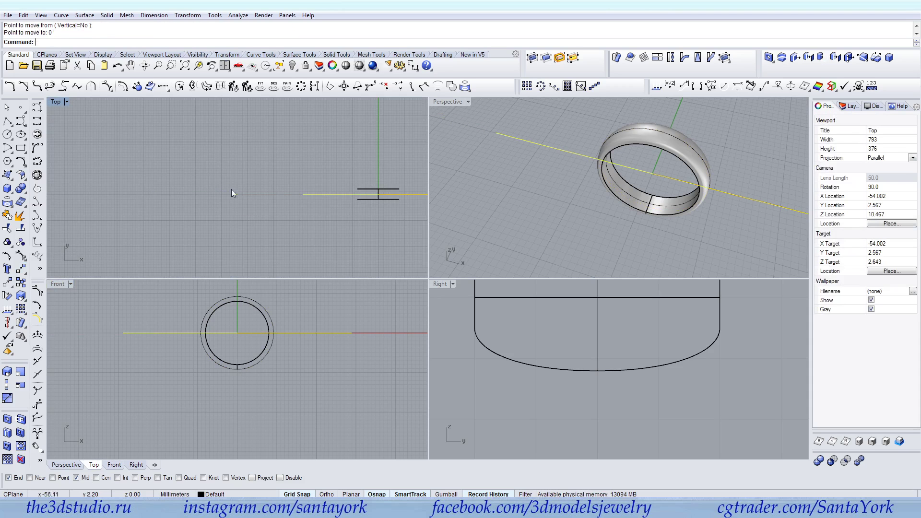
Move the ring together with its circles and profile 50 mm along the X axis, away from the straight line.
right_click_drag(355, 212, 269, 219)
left_click_drag(262, 223, 337, 147)
left_click_drag(303, 199, 352, 207)
type("50")
key("Return")
left_click(352, 206)
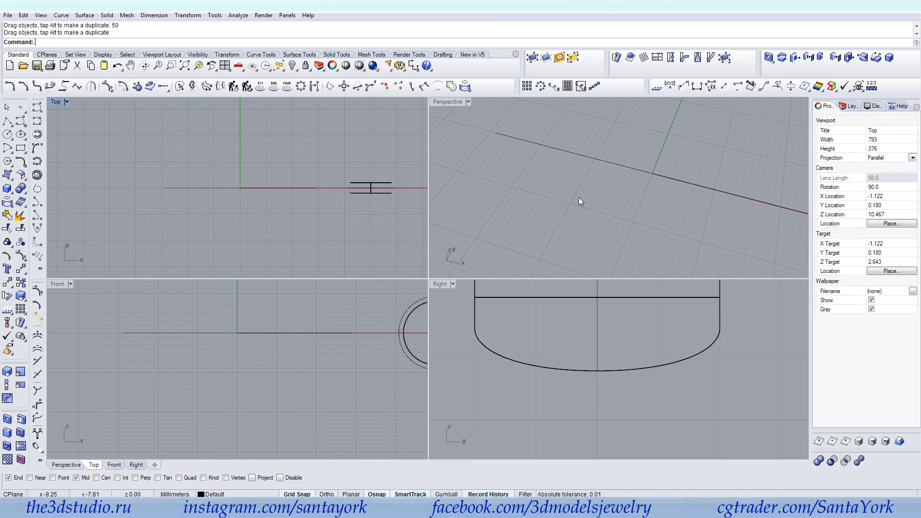
Copy the closed ring profile from the midpoint of its crown to the straight line's midpoint at the origin.
scroll(579, 197, "down", 12)
right_click_drag(589, 225, 617, 201)
scroll(617, 202, "up", 9)
right_click_drag(697, 201, 668, 223)
scroll(672, 220, "up", 7)
scroll(680, 203, "down", 7)
scroll(667, 231, "up", 7)
left_click(658, 211)
right_click_drag(675, 189, 560, 122)
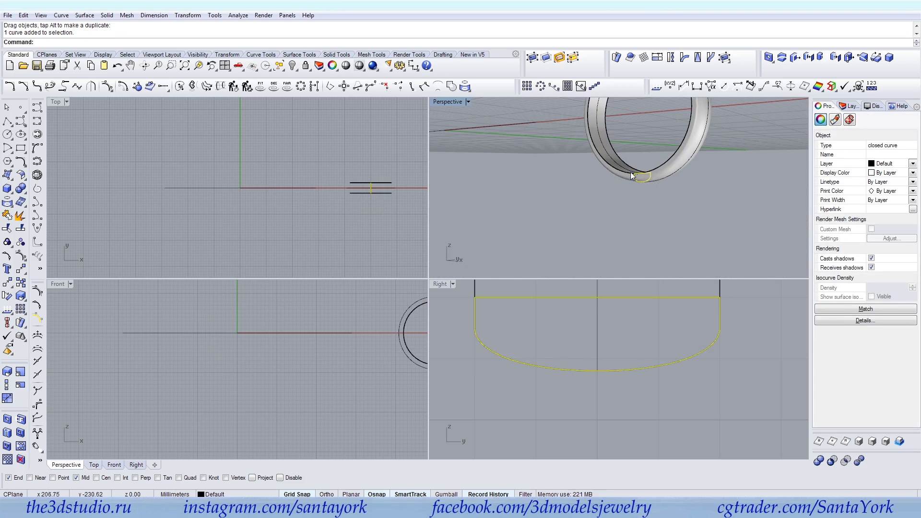
scroll(632, 176, "up", 4)
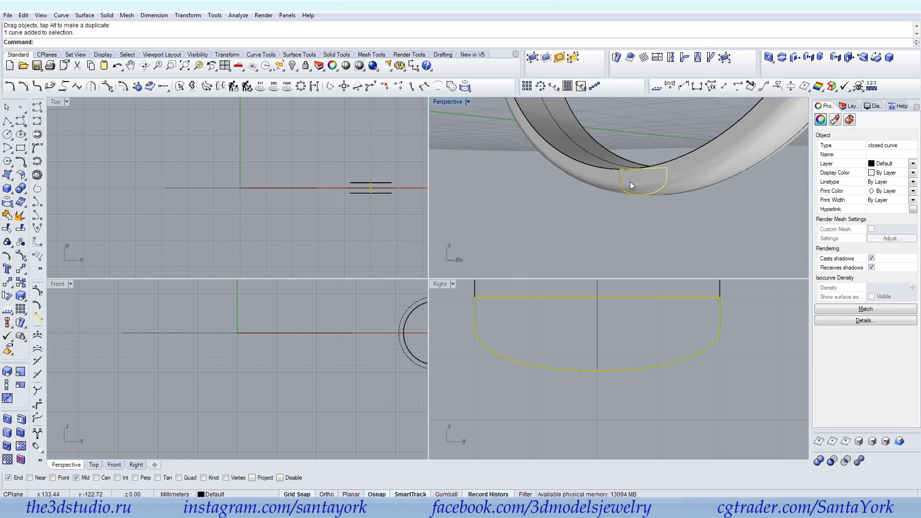
left_click(21, 283)
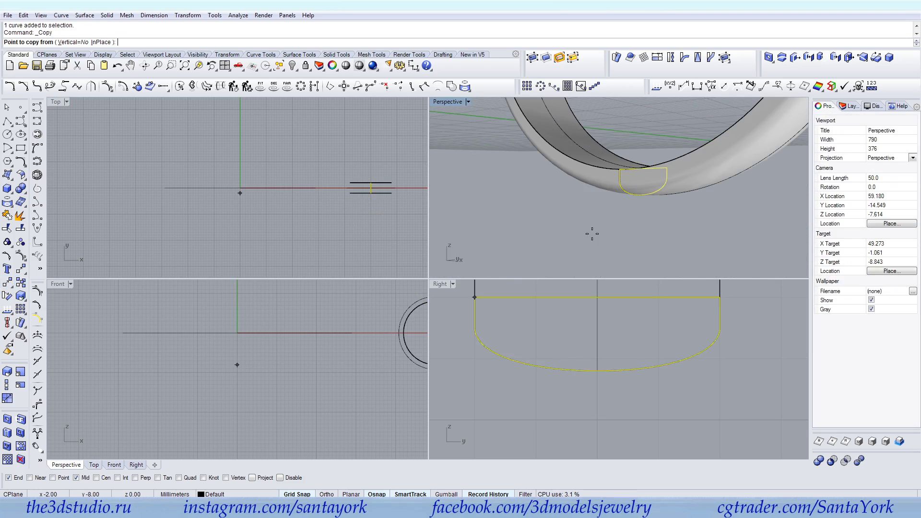
left_click(645, 194)
left_click(238, 187)
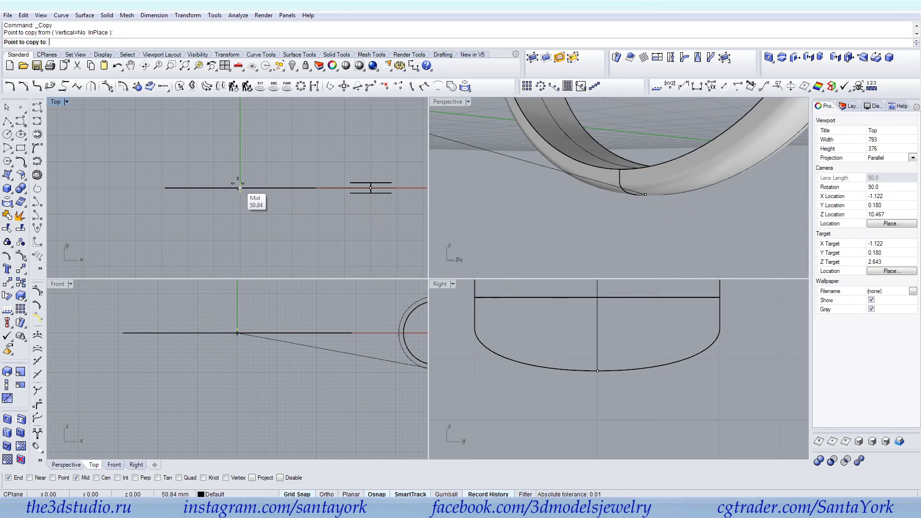
right_click(239, 187)
left_click(687, 235)
scroll(688, 238, "down", 8)
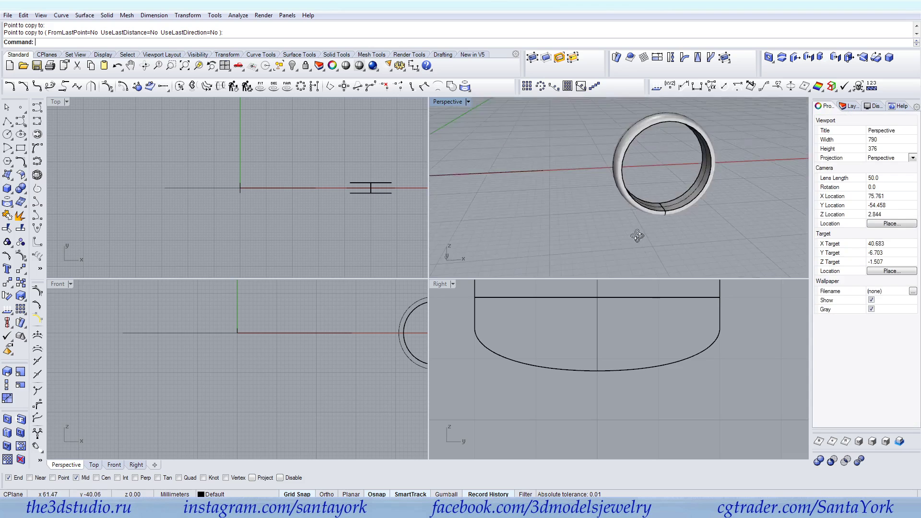
Rotate the copied ring profile 180 degrees about the origin in the Right view so that its crown faces up.
right_click_drag(704, 211, 709, 189)
right_click_drag(582, 187, 543, 170)
left_click(541, 183)
left_click(7, 296)
right_click_drag(559, 226, 657, 200)
left_click(607, 195)
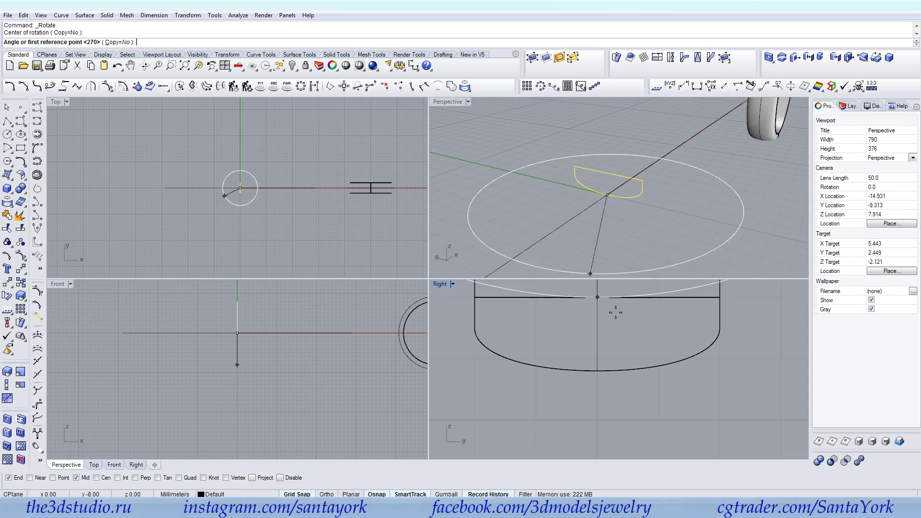
scroll(616, 312, "down", 5)
left_click(595, 309)
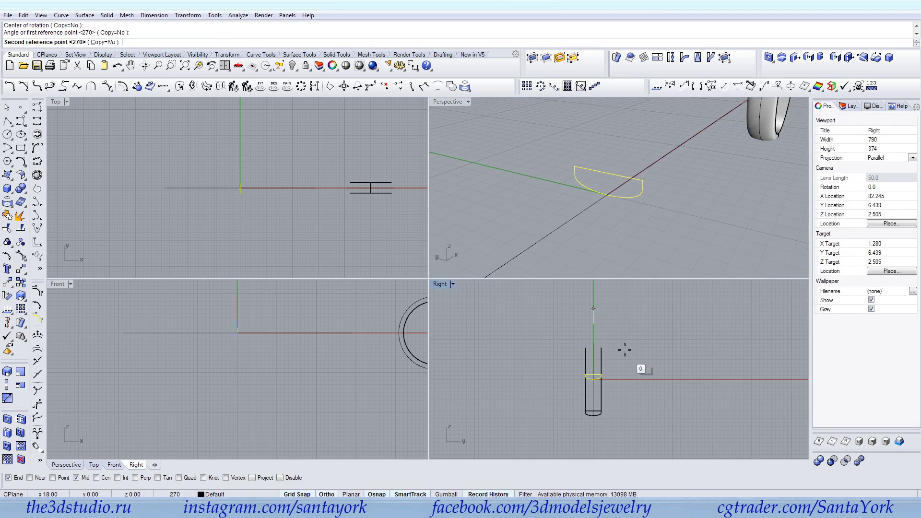
left_click(655, 369)
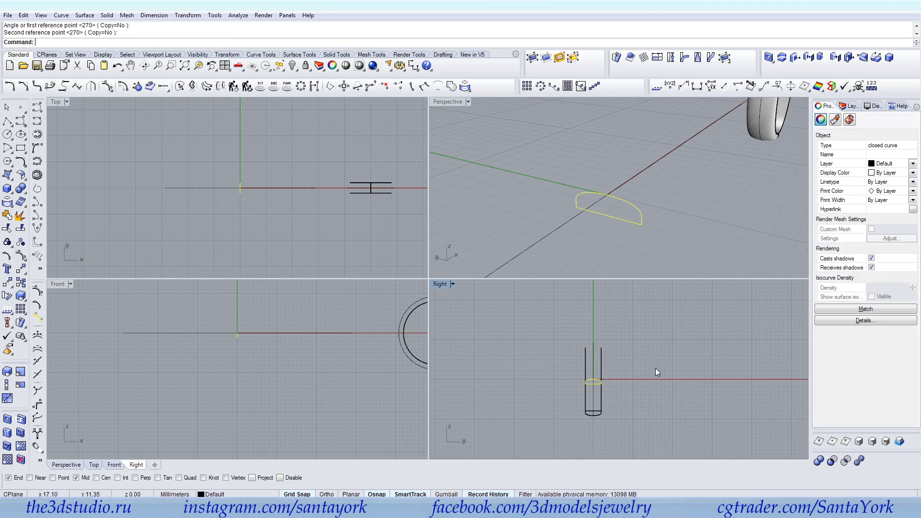
Explode the rotated profile and delete its straight base and side segments, keeping the two crown arcs.
left_click(20, 215)
left_click(611, 198, "ctrl")
left_click(599, 194, "ctrl")
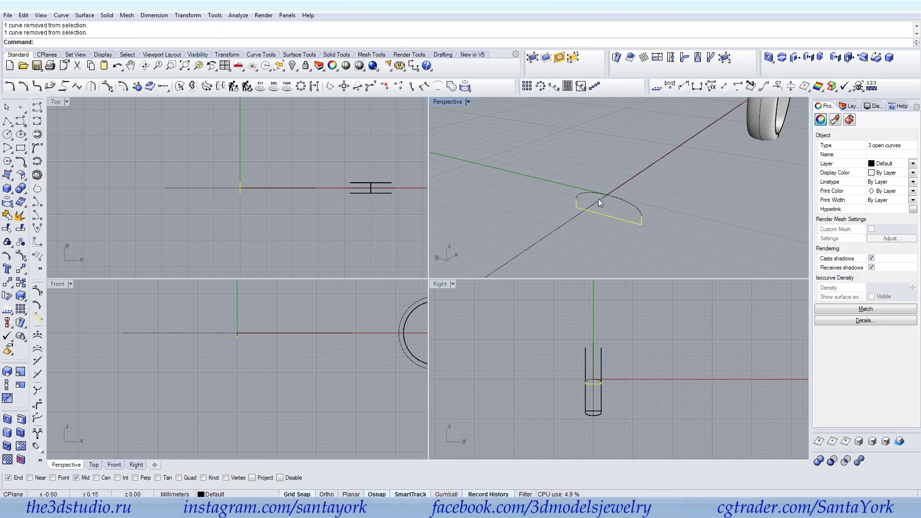
key("Escape")
Join the two remaining crown arcs into one open curve.
left_click(632, 206, "shift")
left_click(578, 196, "shift")
left_click(9, 215)
Extrude the joined crown arc straight to both sides, 28.91 mm each way, up to the ends of the 57.81 mm line.
left_click(628, 205)
right_click_drag(690, 214, 583, 203)
left_click(107, 15)
mouse_move(203, 186)
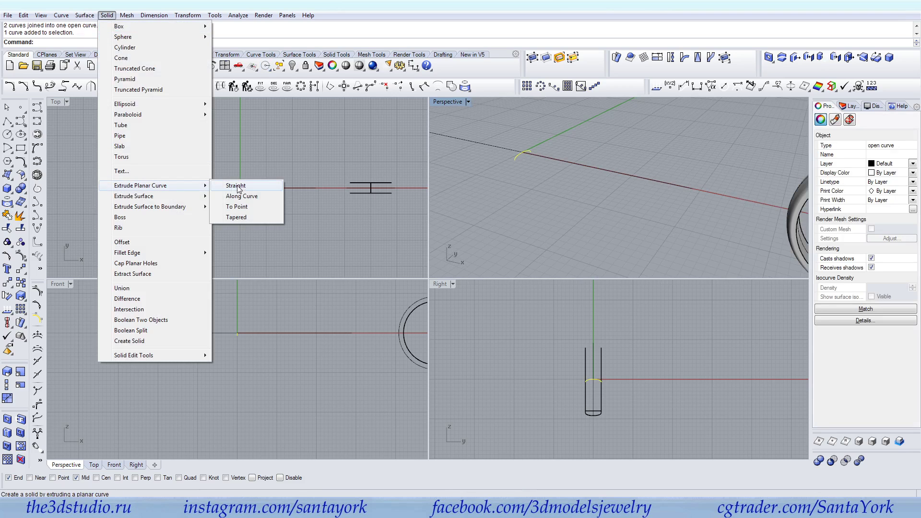
left_click(237, 187)
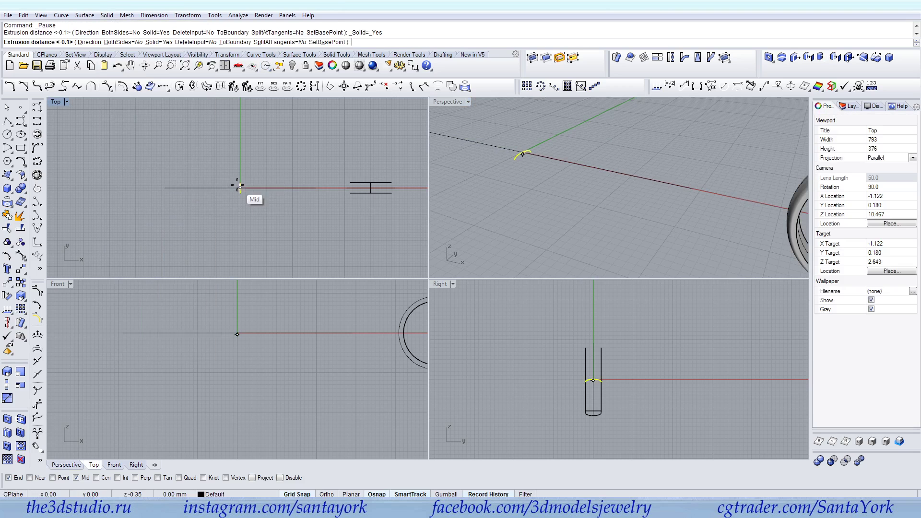
left_click(120, 42)
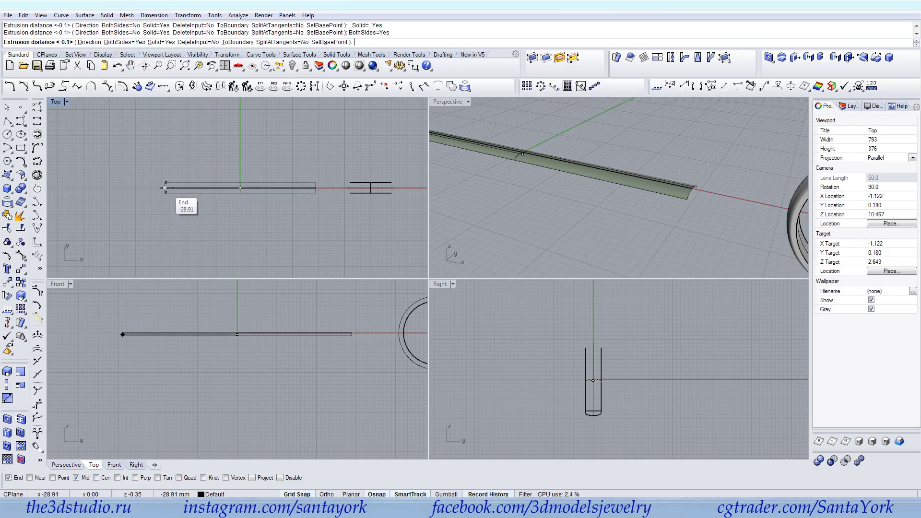
left_click(166, 187)
Flip the direction of the crown arc so that the extruded strip's front face points outward.
left_click(623, 205)
left_click(518, 156)
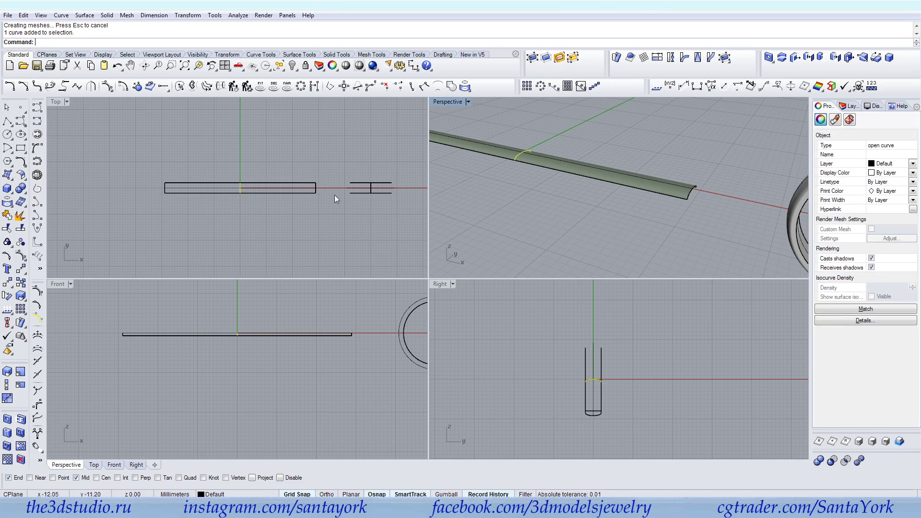
right_click(4, 311)
right_click_drag(524, 190, 539, 212)
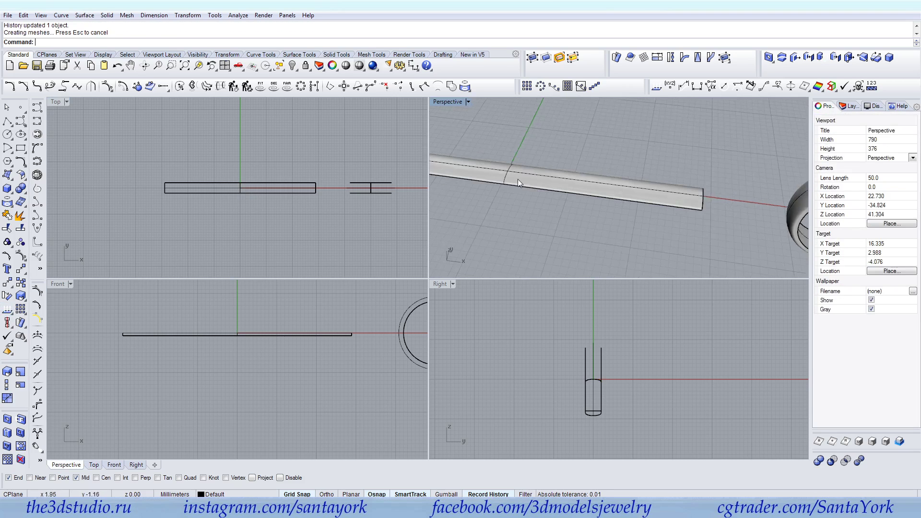
Explode the extruded strip into a plain surface and turn off its isocurve display.
scroll(517, 179, "up", 6)
left_click(628, 203)
left_click(714, 268)
left_click(605, 191)
scroll(606, 193, "down", 3)
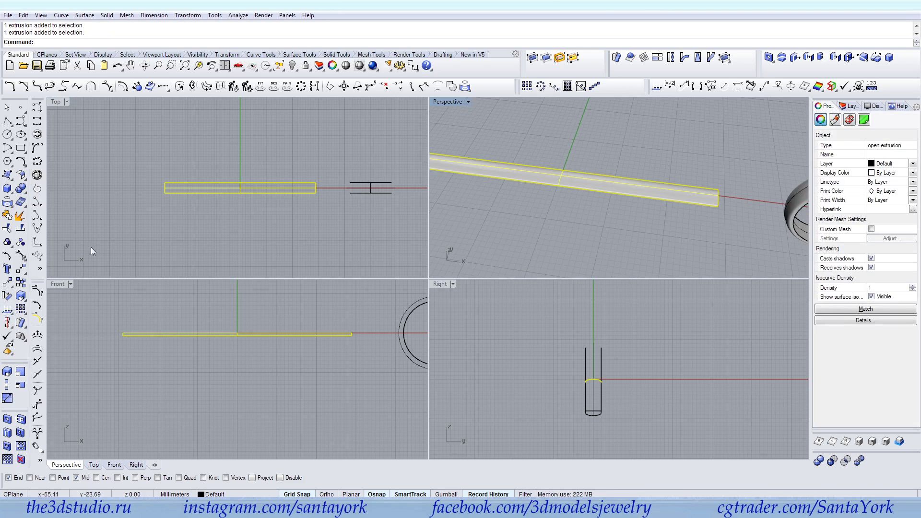
left_click(20, 215)
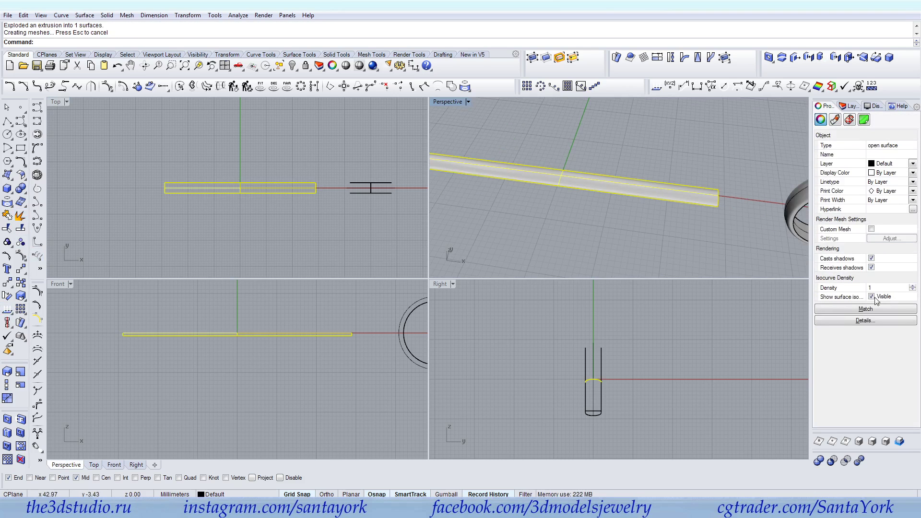
left_click(874, 297)
left_click(639, 214)
Measure the length of the crown arc across the middle of the domed strip.
right_click_drag(639, 214, 563, 192)
scroll(589, 172, "up", 7)
left_click(589, 173)
scroll(556, 134, "down", 8)
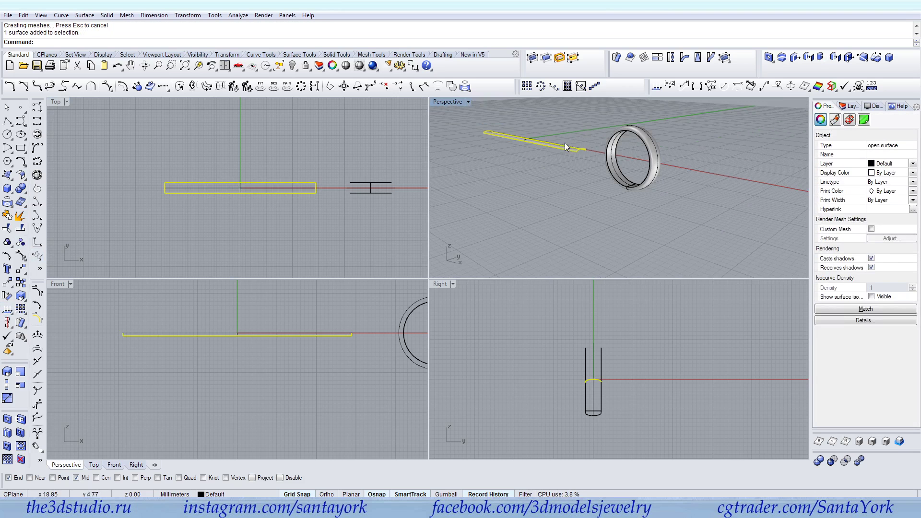
scroll(596, 212, "up", 8)
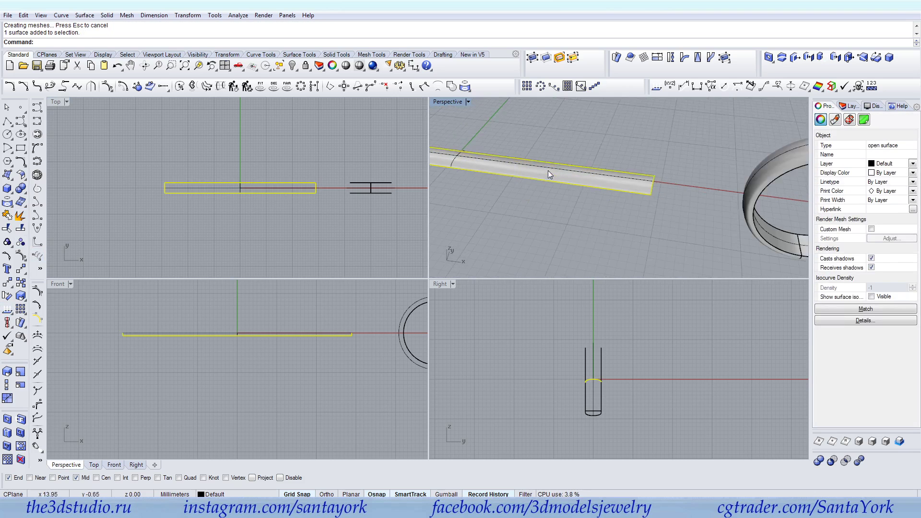
scroll(608, 191, "up", 5)
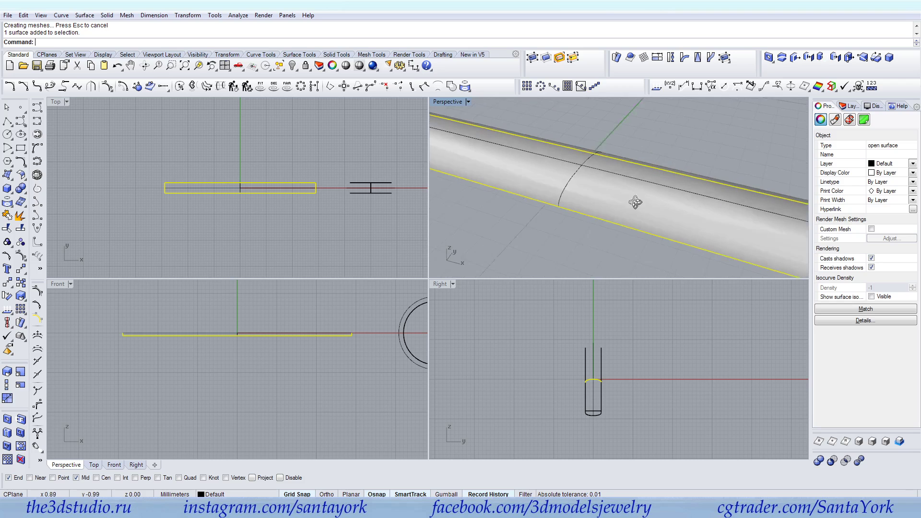
left_click(566, 165)
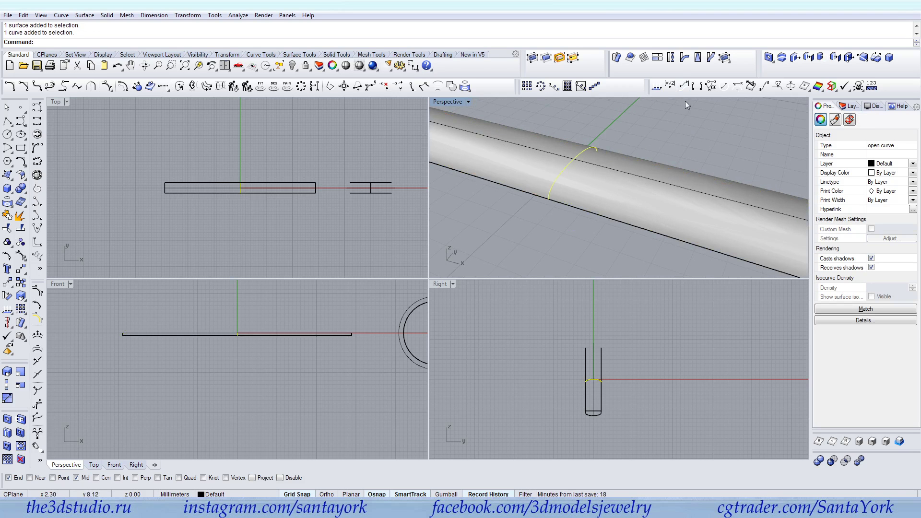
left_click(685, 87)
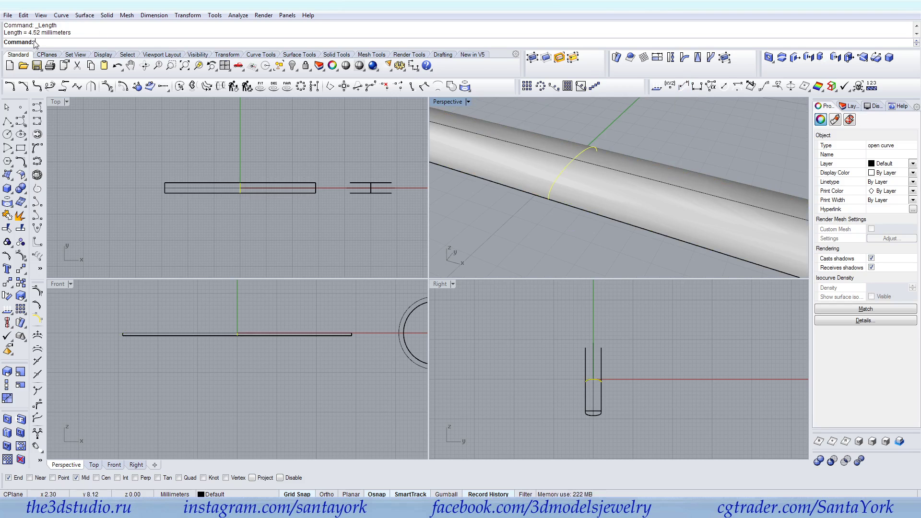
Draw a 4.52 mm line along the Y axis in the Top view, starting 10 mm from the origin, beside the strip.
left_click(229, 175)
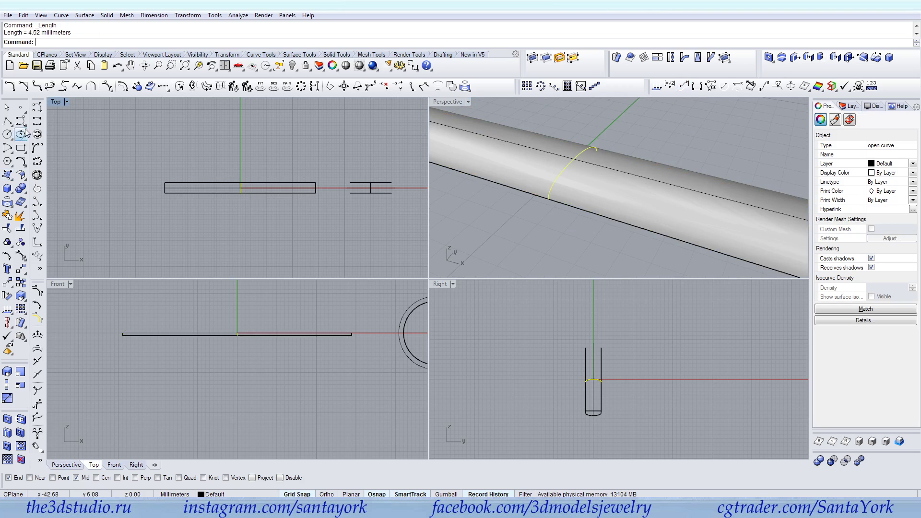
left_click(7, 121)
scroll(224, 174, "up", 5)
left_click(222, 175)
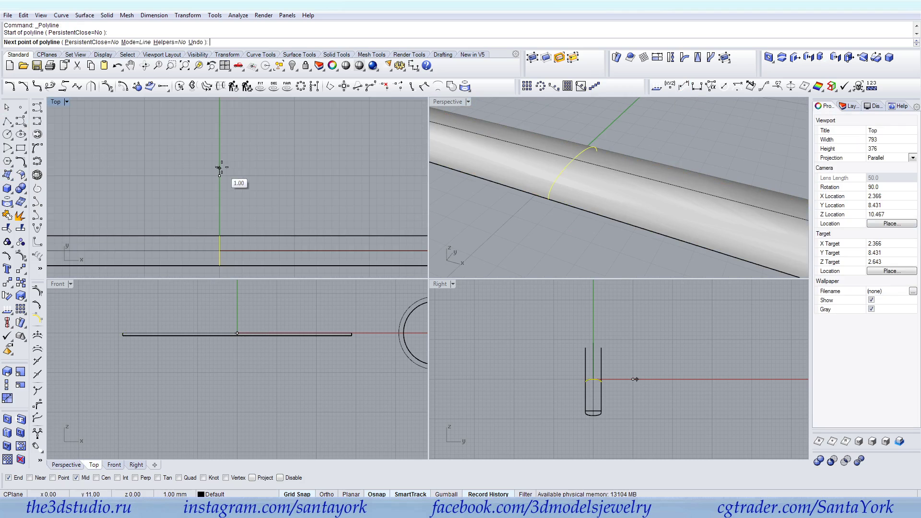
type("4.5")
key("Return")
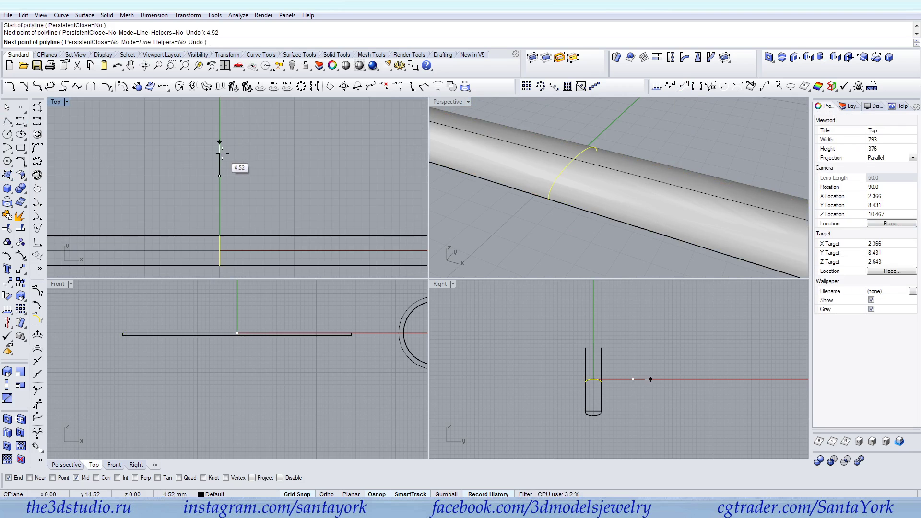
key("Return")
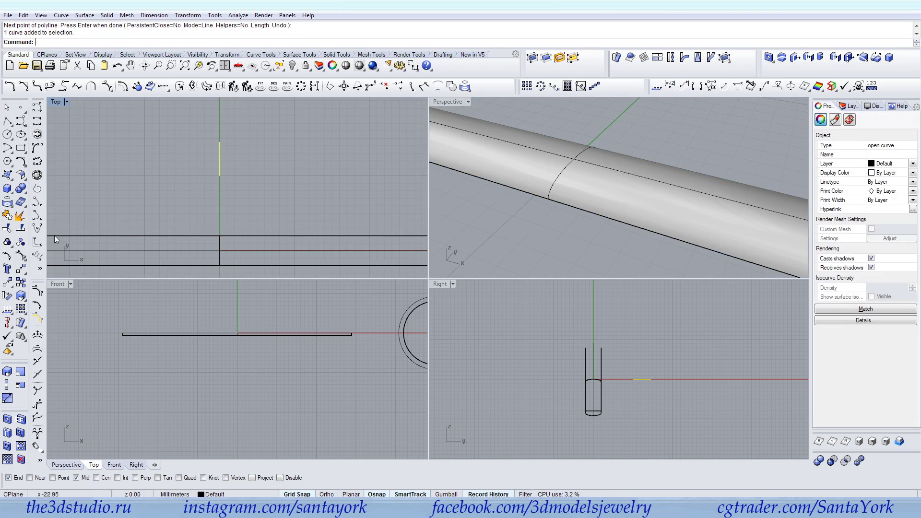
Move the 4.52 mm line by its midpoint to its own end nearest the strip.
left_click(21, 268)
left_click(219, 158)
left_click(219, 176)
right_click_drag(271, 172, 277, 144)
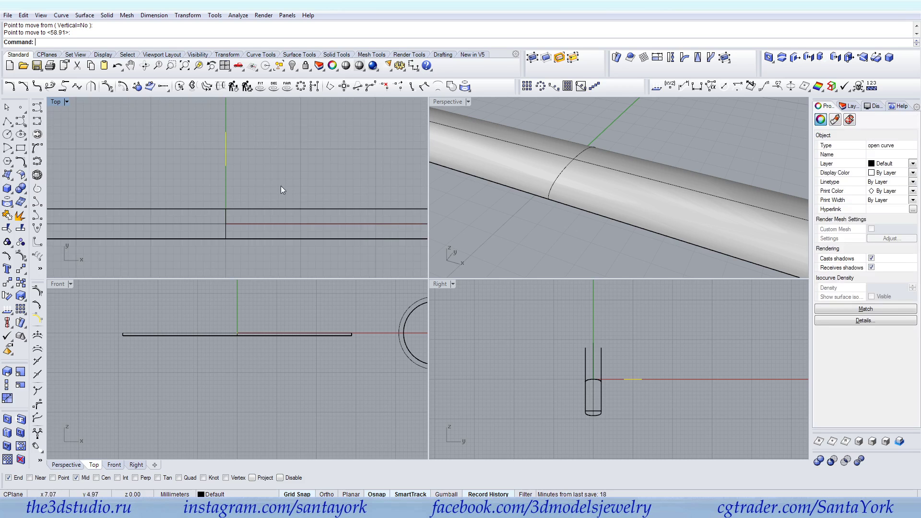
Draw a rectangle centred on the 4.52 mm line's midpoint, as long as the domed strip and as wide as the line.
left_click(24, 151)
left_click(49, 154)
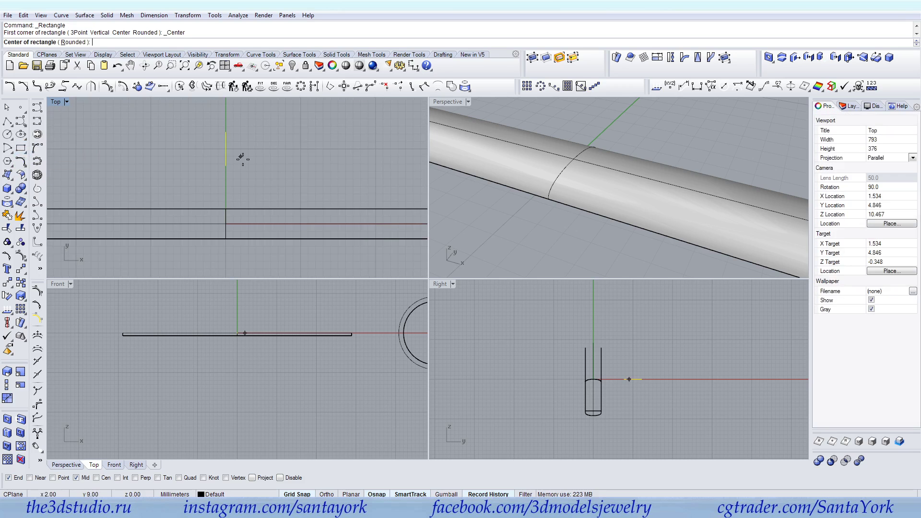
left_click(19, 149)
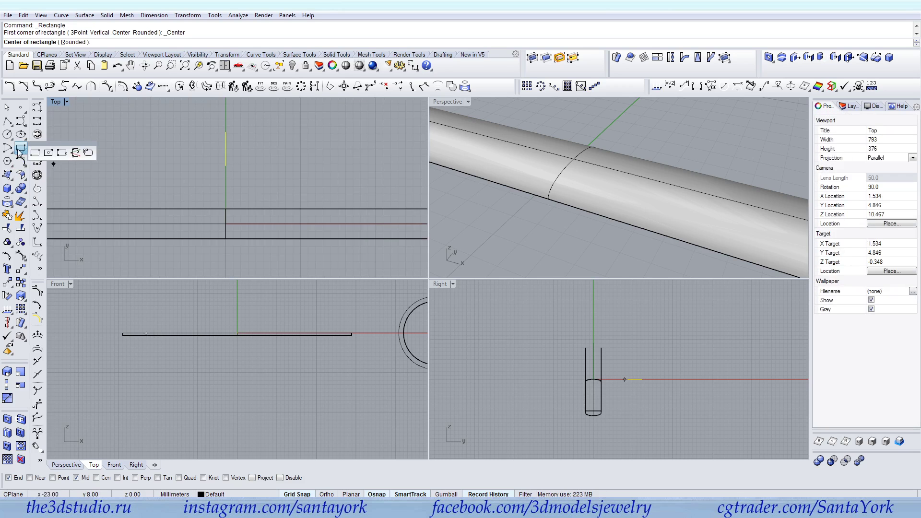
left_click(48, 154)
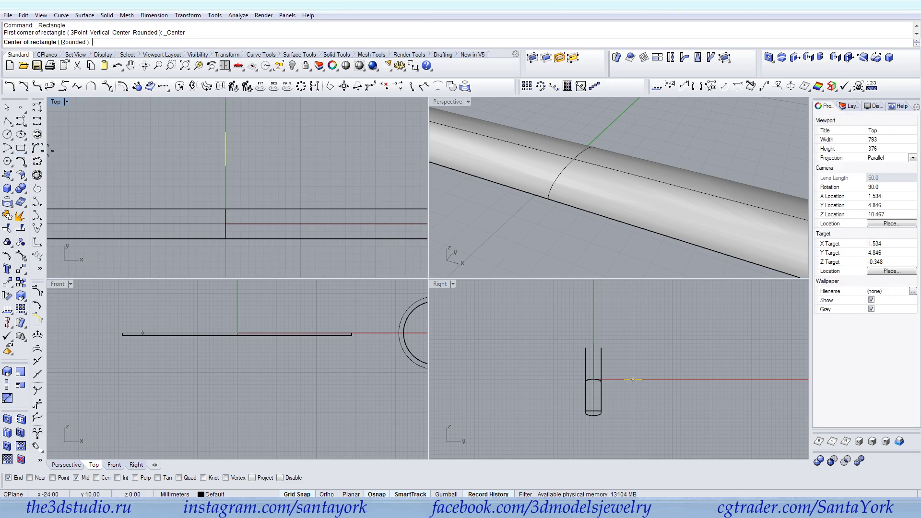
left_click(226, 149)
scroll(248, 139, "down", 2)
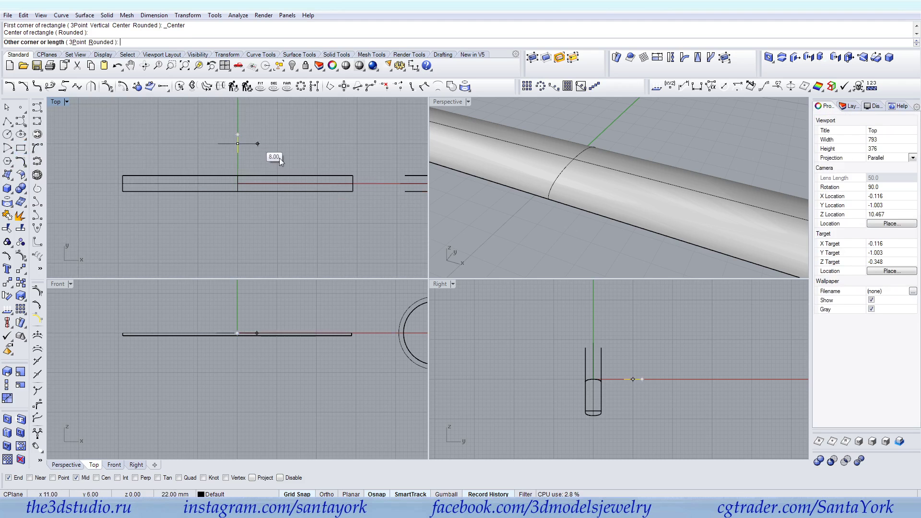
left_click(354, 135)
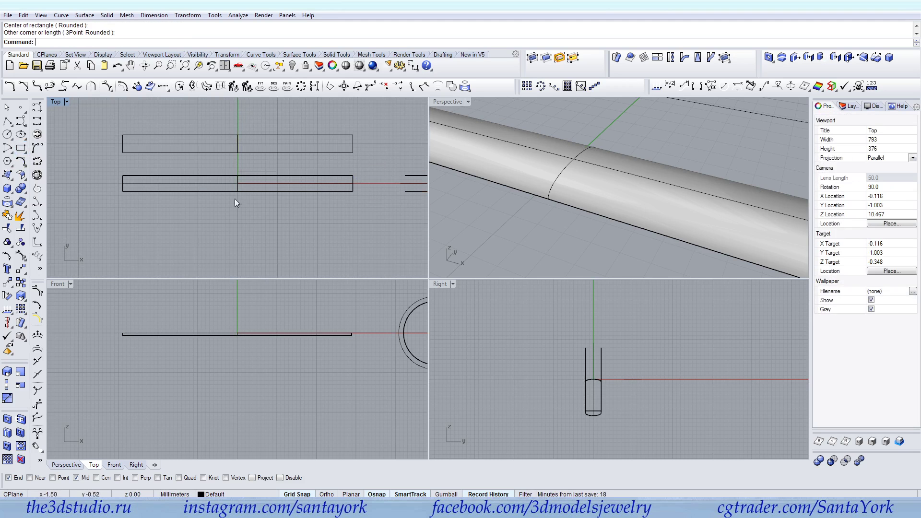
Examine the flat rectangle beside the domed strip in the Perspective and Top views.
scroll(568, 180, "down", 5)
right_click_drag(568, 179, 628, 175)
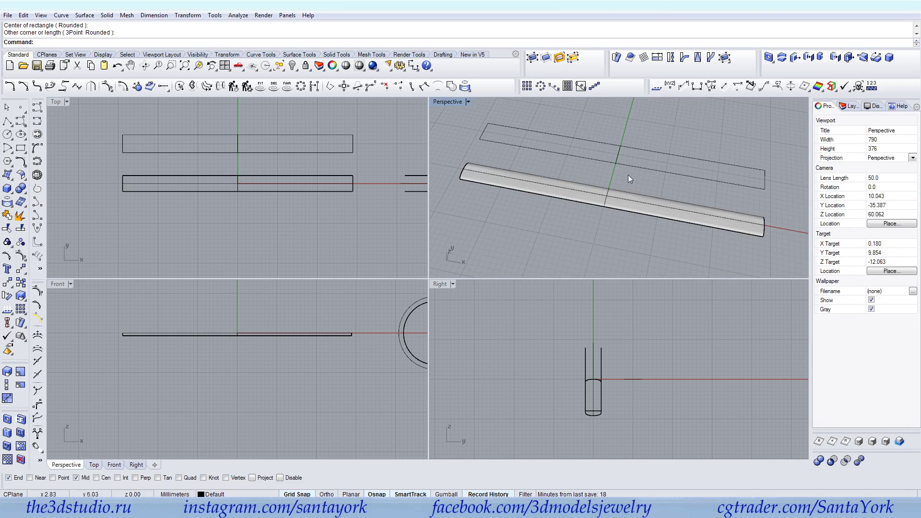
left_click(621, 162)
scroll(204, 142, "up", 5)
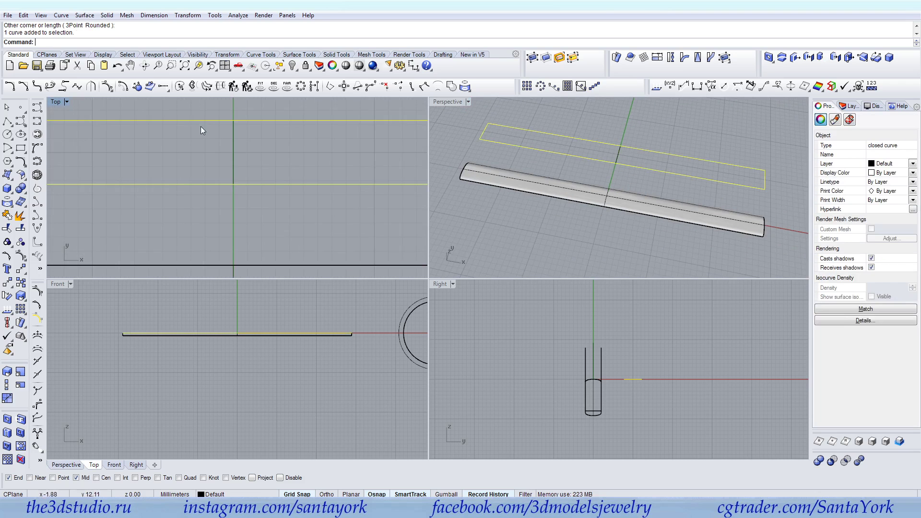
left_click(236, 134)
right_click_drag(243, 145, 256, 164)
scroll(261, 143, "down", 8)
scroll(266, 172, "up", 4)
scroll(254, 162, "up", 2)
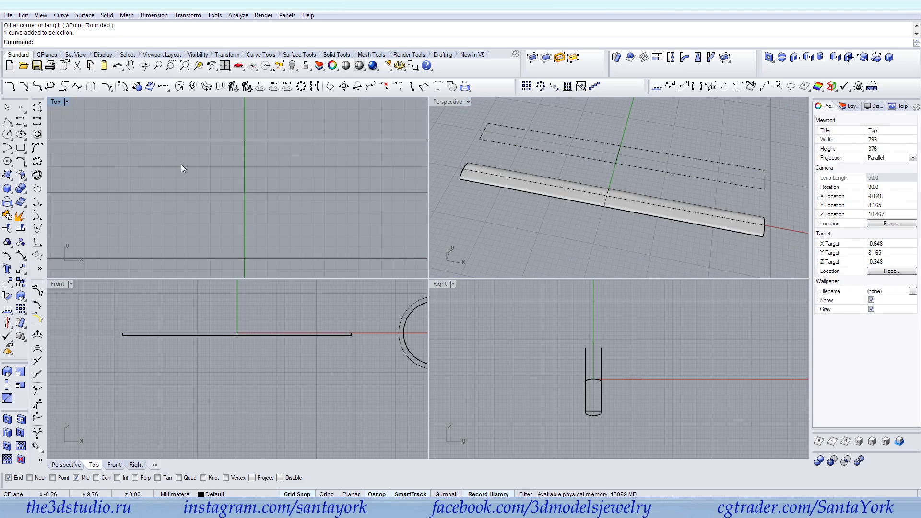
Turn off Grid Snap and the Mid object snap so that circles can be placed freely.
left_click(7, 134)
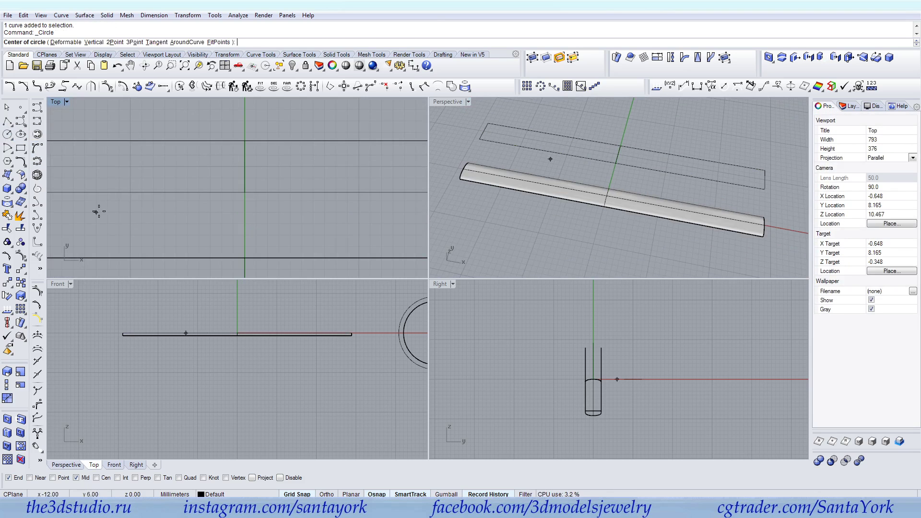
left_click(315, 493)
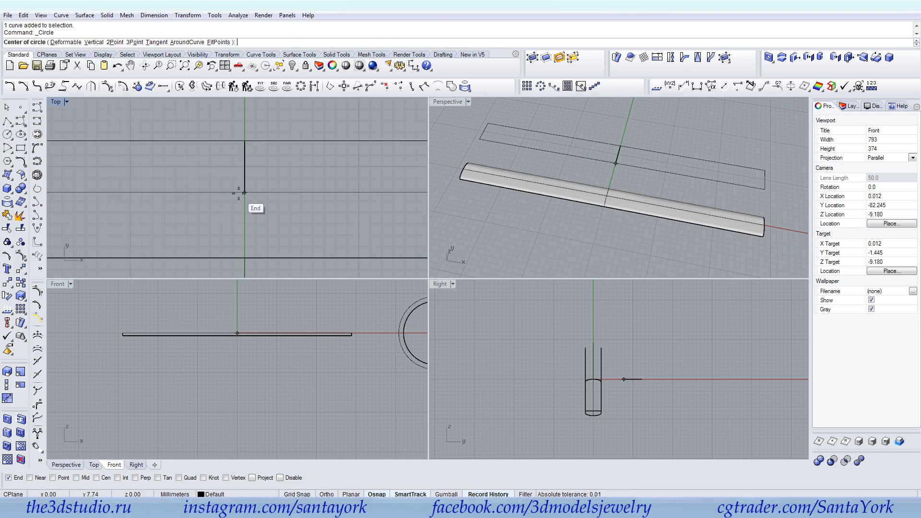
scroll(261, 158, "up", 2)
left_click(261, 157)
left_click(271, 158)
left_click_drag(265, 165, 260, 154)
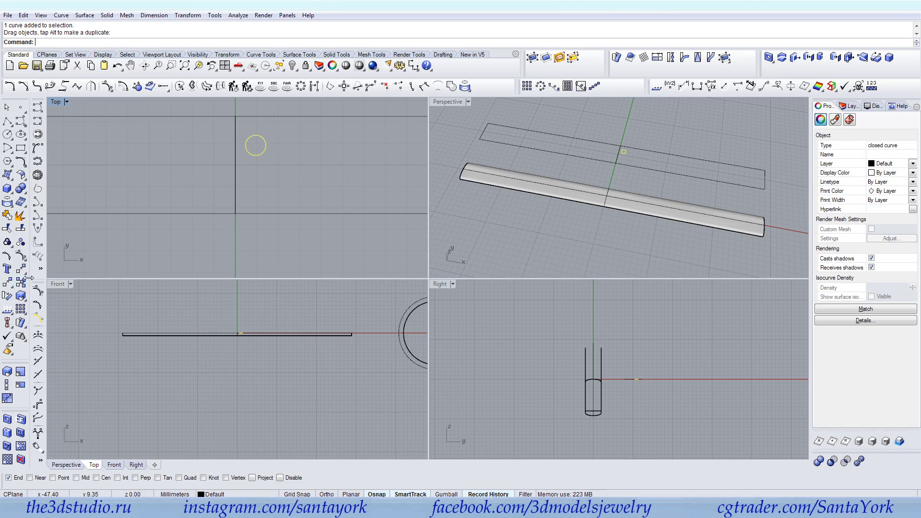
right_click(289, 151)
key("Escape")
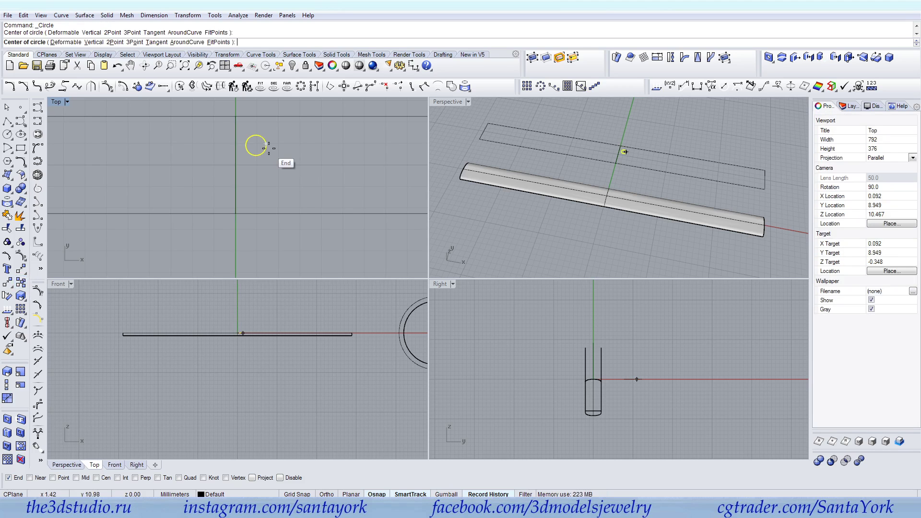
key("Delete")
Draw a 0.8 mm diameter circle inside the flat rectangle, about 1 mm from the centre line in the positive X direction.
left_click(7, 135)
left_click(258, 146)
type("0.")
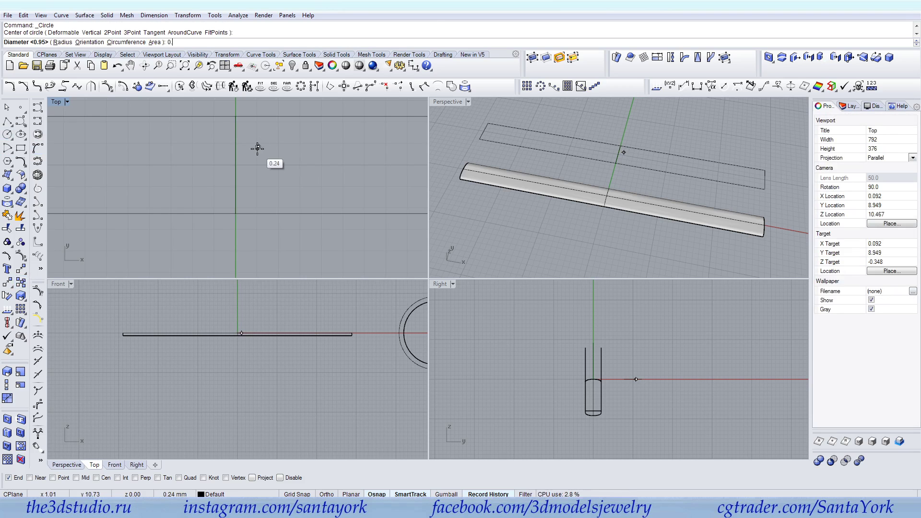
type("8")
key("Return")
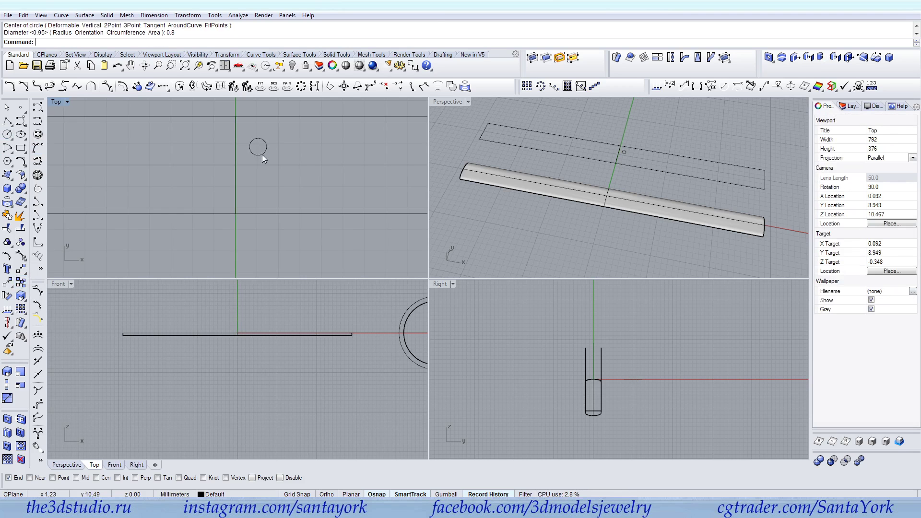
With the End object snap off, copy the 0.8 mm circle from near its centre to scattered spots on and just to the negative X side of the centre line.
left_click(262, 155)
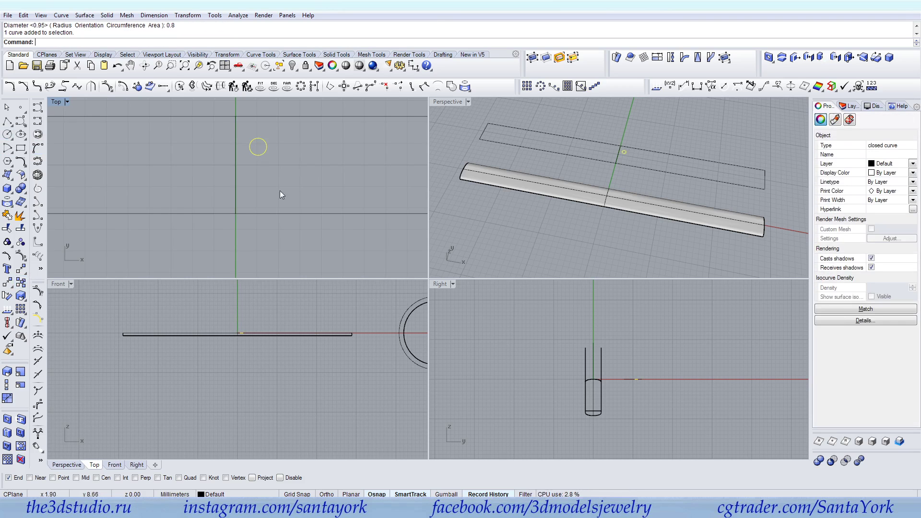
left_click(20, 283)
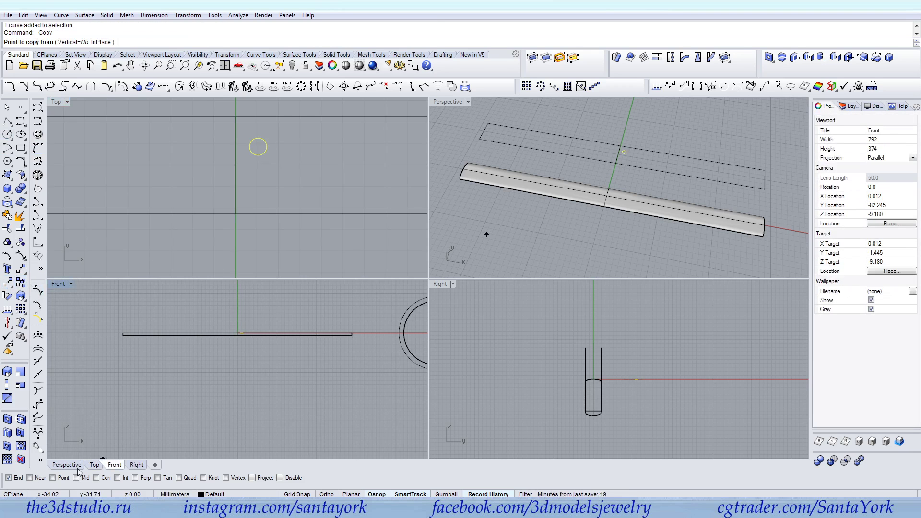
left_click(16, 478)
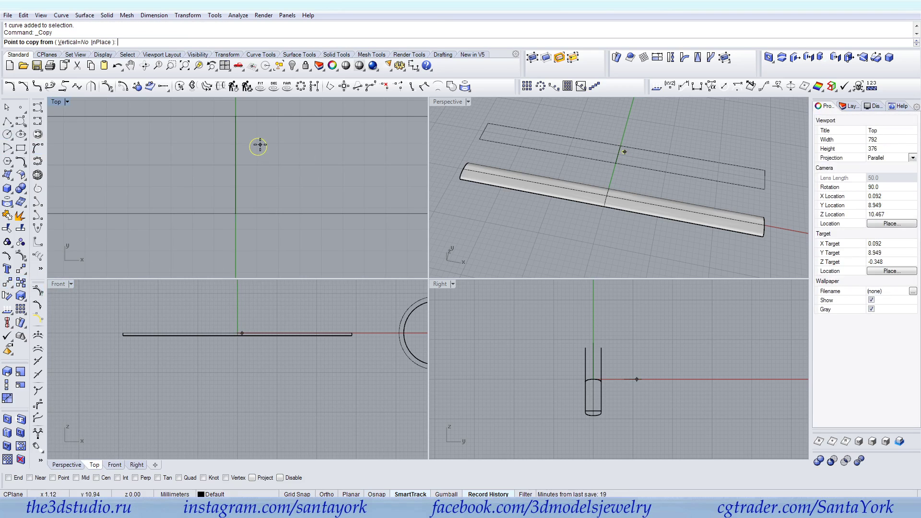
left_click(259, 144)
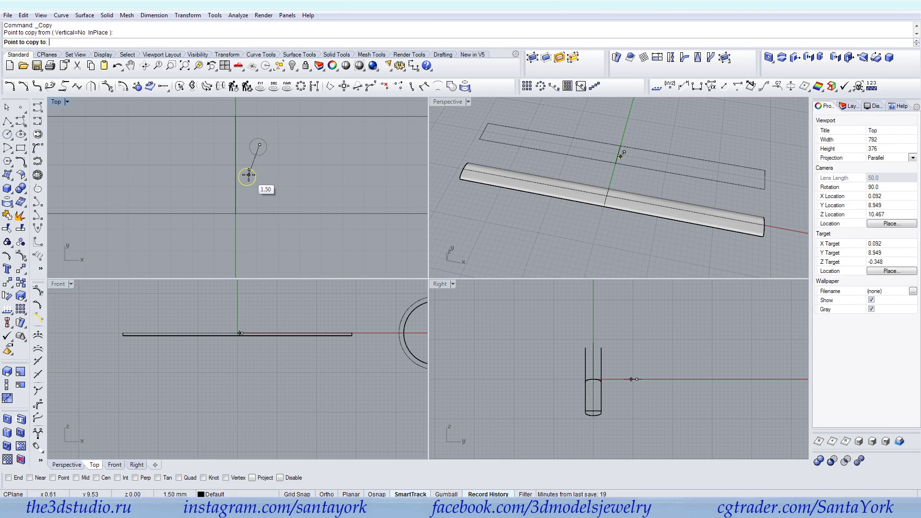
left_click(190, 159)
left_click(214, 137)
left_click(204, 186)
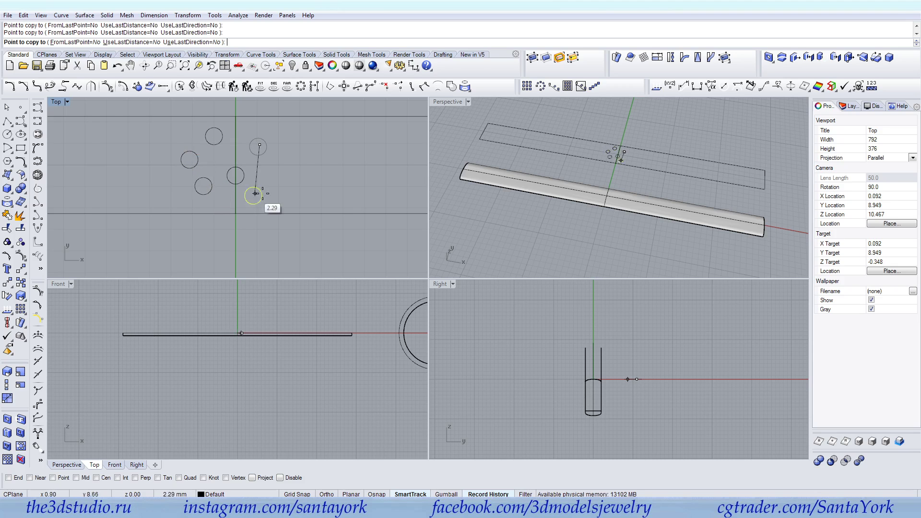
Scatter further circle copies across the flat rectangle's width in the positive X direction, out to about 8 mm from the centre line.
left_click(277, 193)
left_click(287, 164)
left_click(306, 138)
left_click(342, 143)
left_click(321, 171)
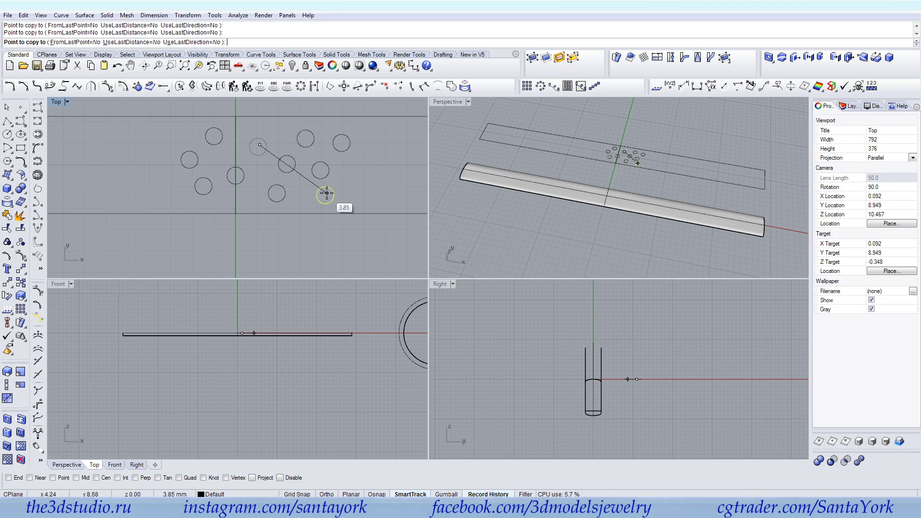
left_click(338, 195)
left_click(369, 168)
left_click(392, 139)
left_click(411, 165)
left_click(384, 193)
Scatter more circle copies across the rectangle's width in the negative X direction, out to about 10 mm from the centre line, and finish copying.
left_click(171, 185)
left_click(166, 137)
left_click(141, 166)
left_click(109, 136)
left_click(99, 170)
right_click_drag(76, 187, 156, 190)
left_click(141, 153)
left_click(109, 136)
left_click(131, 180)
left_click(94, 167)
left_click(100, 200)
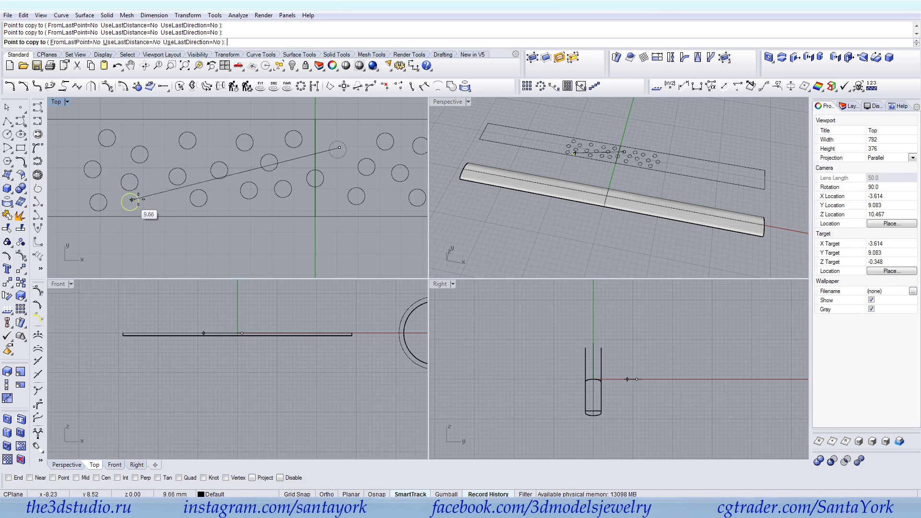
left_click(157, 195)
right_click(189, 157)
Select all the scattered circles inside the flat rectangle.
scroll(199, 169, "down", 10)
left_click_drag(143, 195, 311, 145)
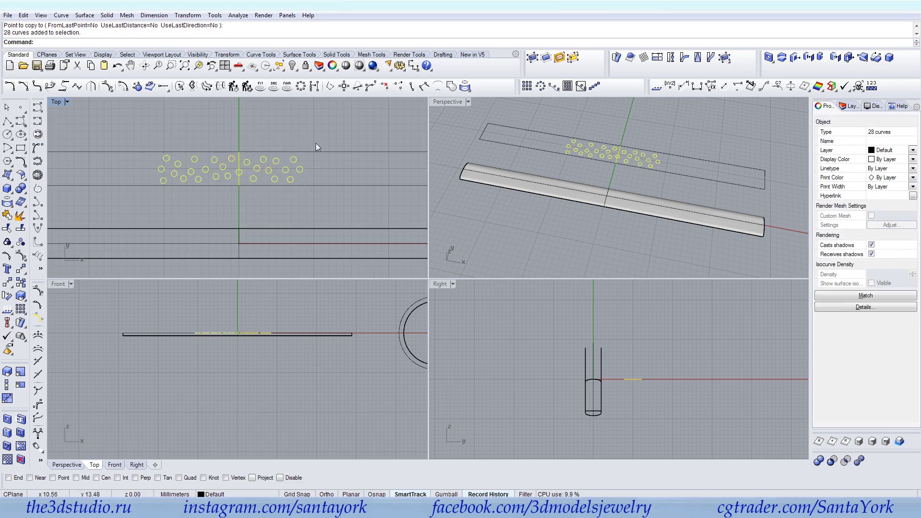
Deselect the crosswise centre line in the flat pattern and group the remaining circles.
scroll(248, 154, "up", 2)
left_click(232, 161, "ctrl")
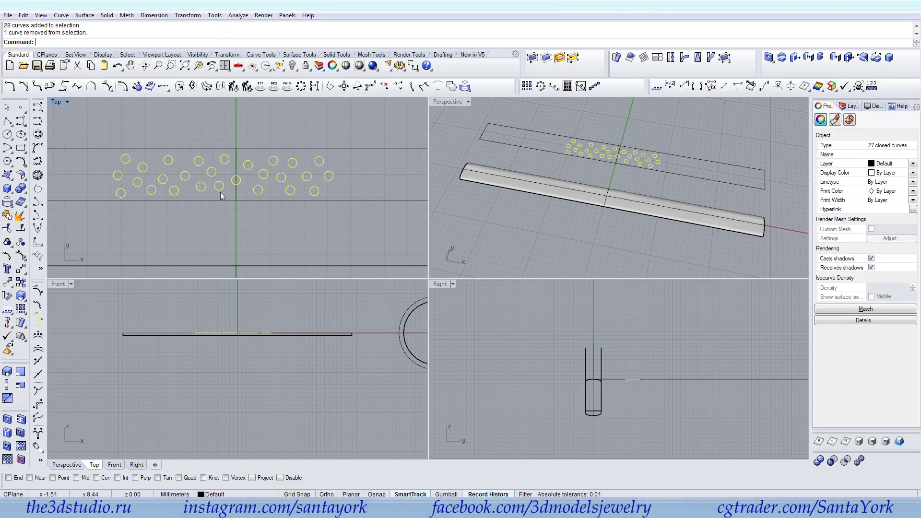
left_click(8, 242)
scroll(274, 198, "down", 3)
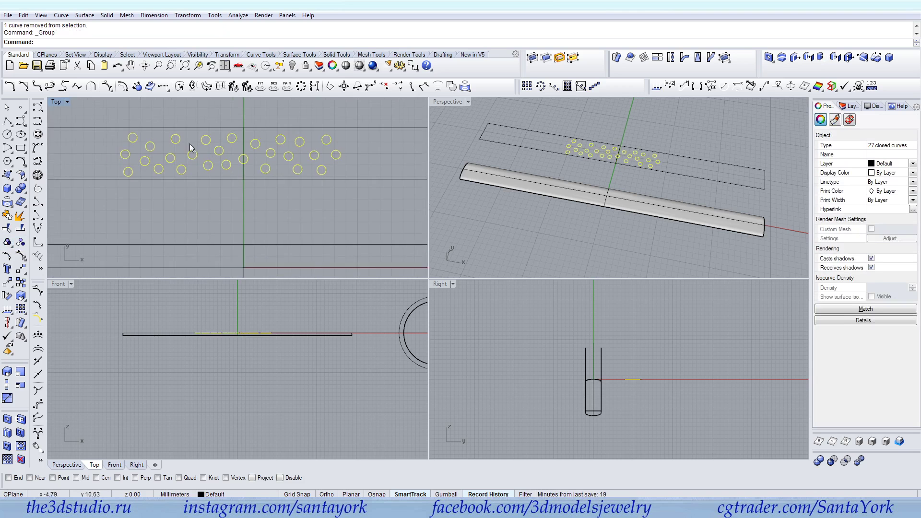
Flow a copy of the circle group along a curve, from the flat rectangle's crosswise line to the arc across the domed strip.
scroll(226, 159, "down", 3)
scroll(238, 173, "up", 1)
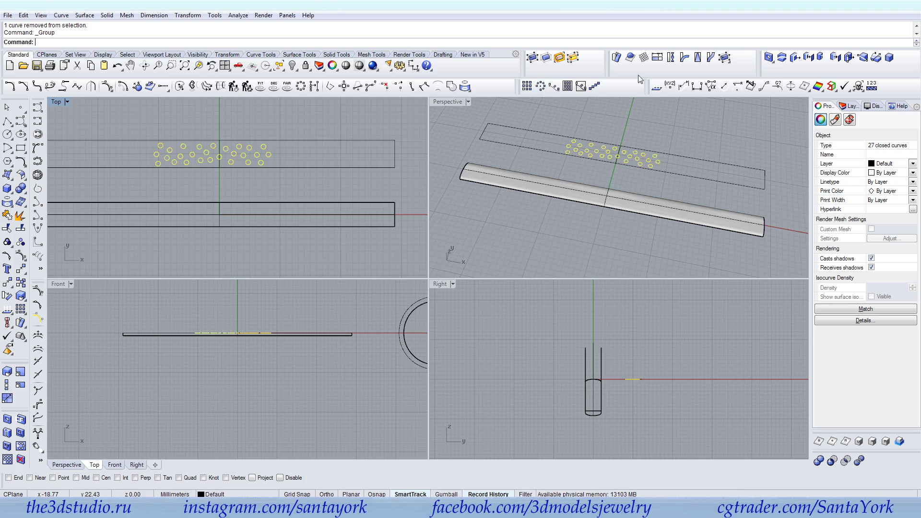
left_click(189, 16)
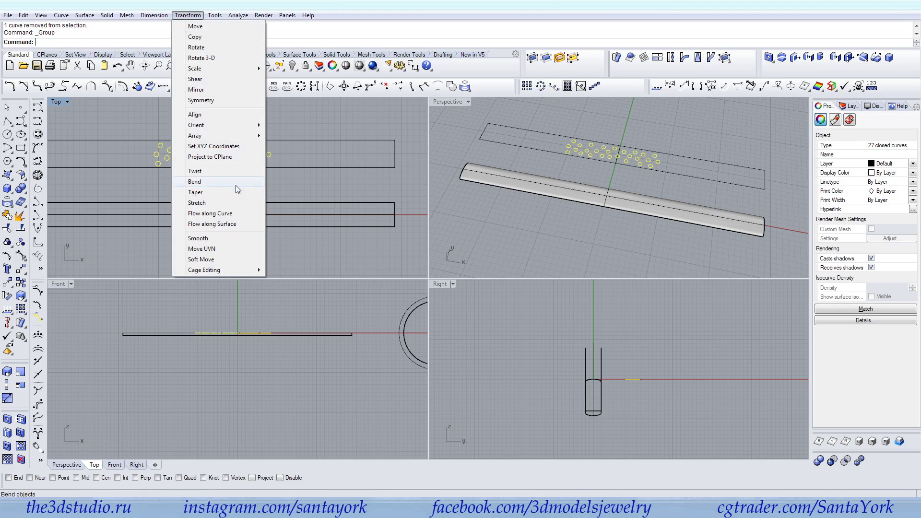
left_click(230, 216)
right_click_drag(695, 168, 607, 140)
scroll(608, 140, "up", 6)
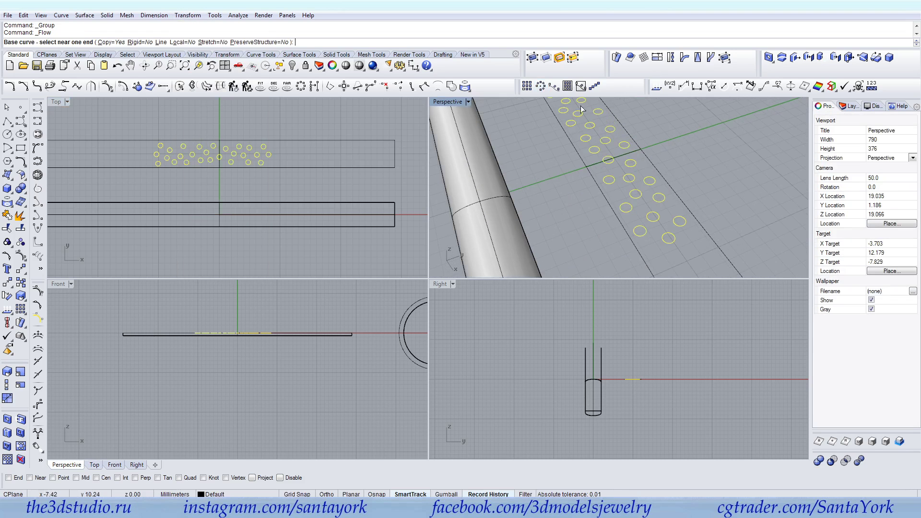
left_click(637, 154)
left_click(503, 199)
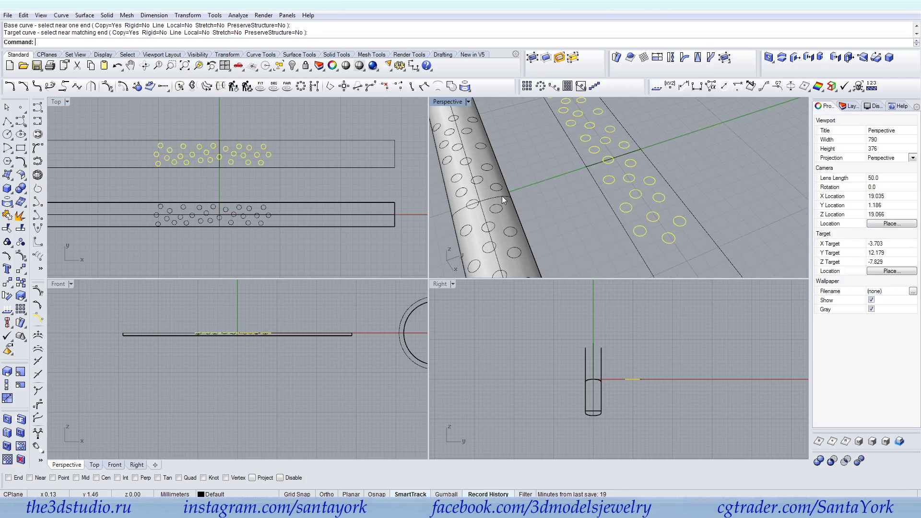
Flow a copy of the domed strip's circles onto the ring, using the strip's lengthwise centre line as base and the ring's circular curve as target.
right_click_drag(503, 199, 578, 218)
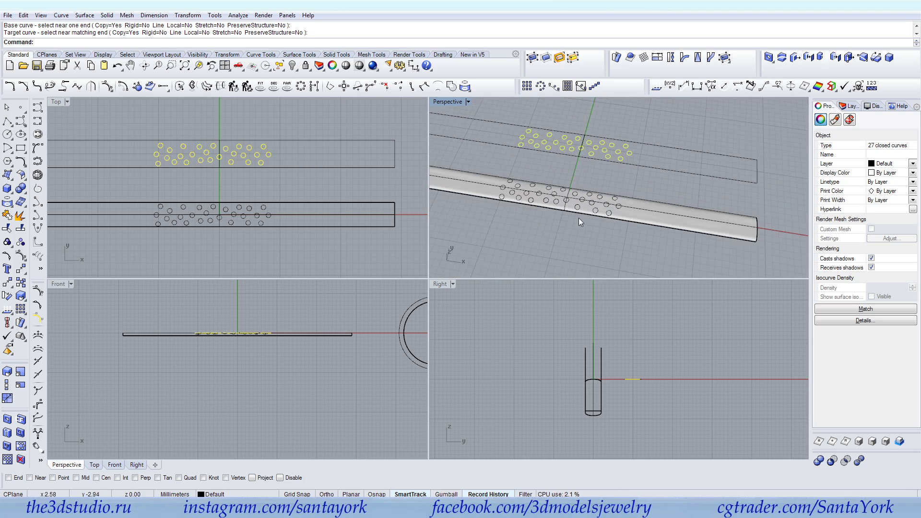
scroll(619, 207, "up", 8)
scroll(599, 182, "down", 5)
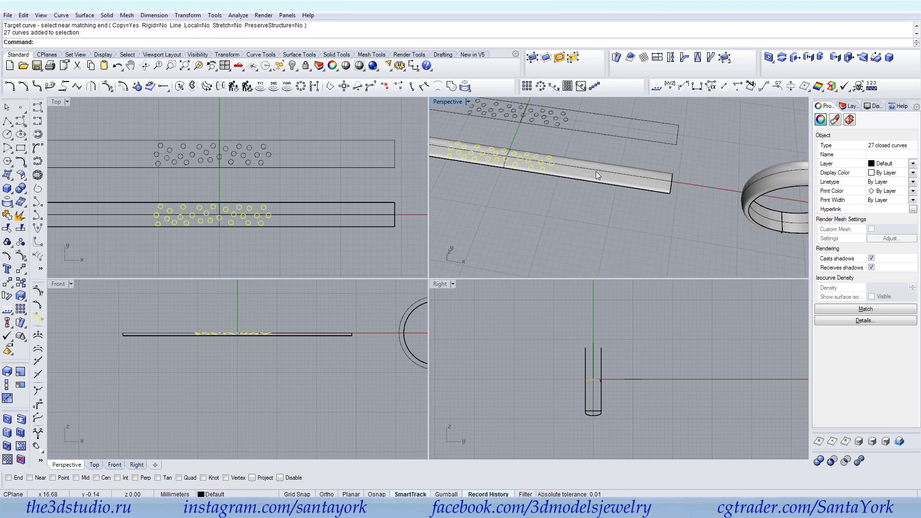
right_click(656, 180)
left_click(656, 180)
scroll(662, 182, "down", 6)
right_click_drag(677, 187, 624, 140)
scroll(705, 216, "up", 4)
left_click(702, 212)
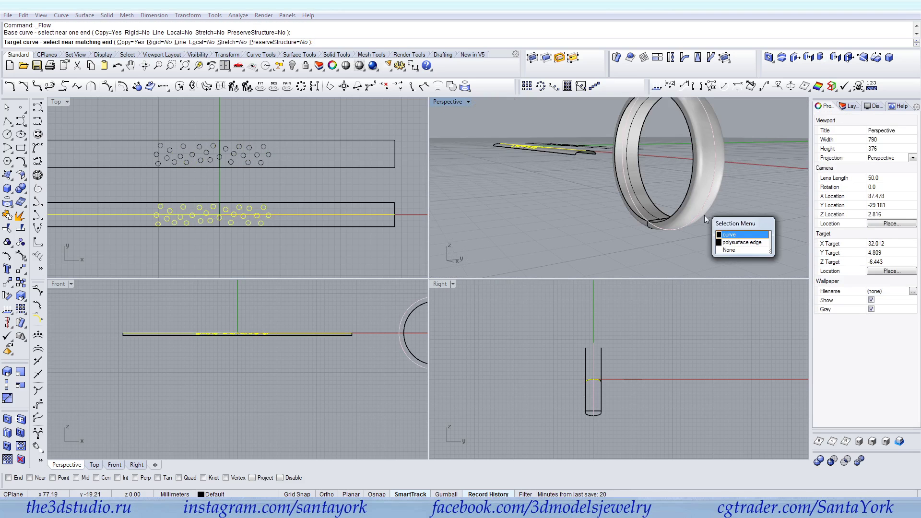
right_click(704, 214)
scroll(700, 213, "down", 6)
right_click_drag(576, 187, 672, 233)
left_click(673, 235)
scroll(609, 174, "up", 6)
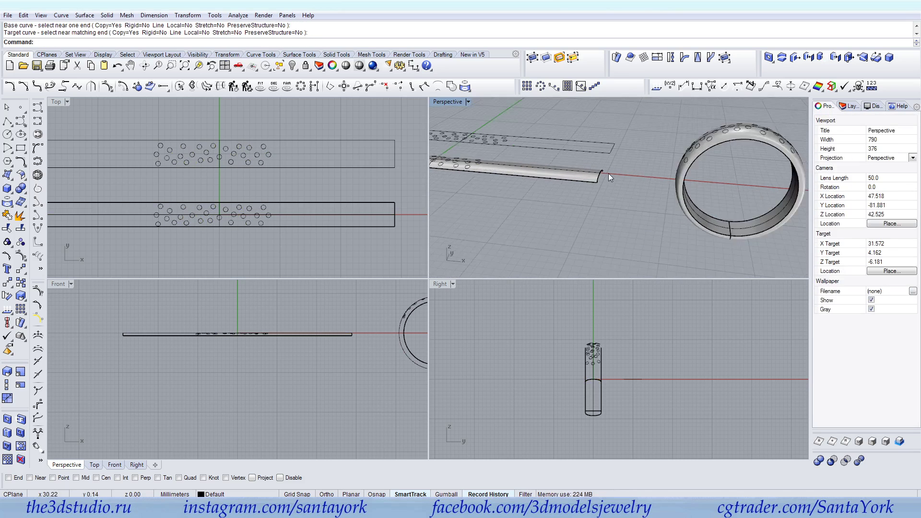
Inspect the circles on the ring and the ring's guide curves from several angles.
right_click_drag(603, 173, 612, 218)
scroll(770, 167, "up", 6)
left_click(768, 153)
left_click(589, 157)
scroll(588, 157, "down", 6)
right_click_drag(695, 213, 627, 236)
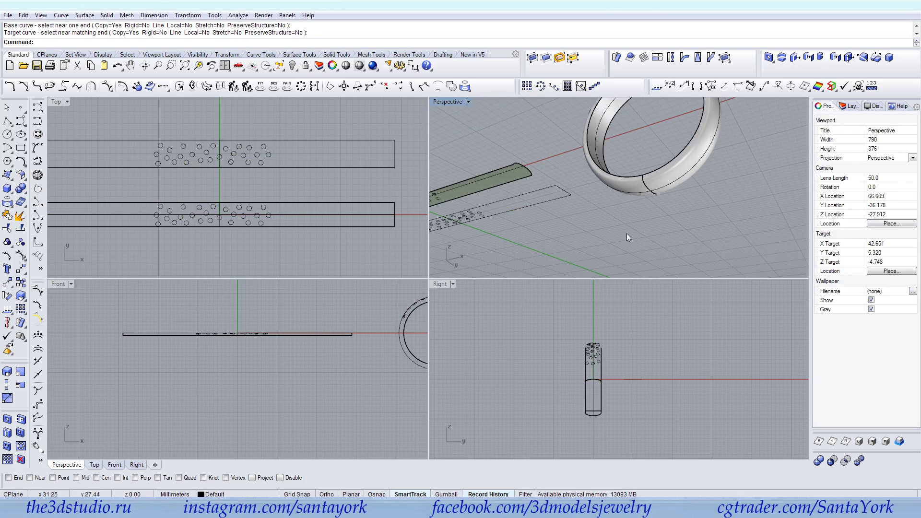
left_click(607, 110)
left_click(611, 143)
right_click_drag(611, 143, 462, 183)
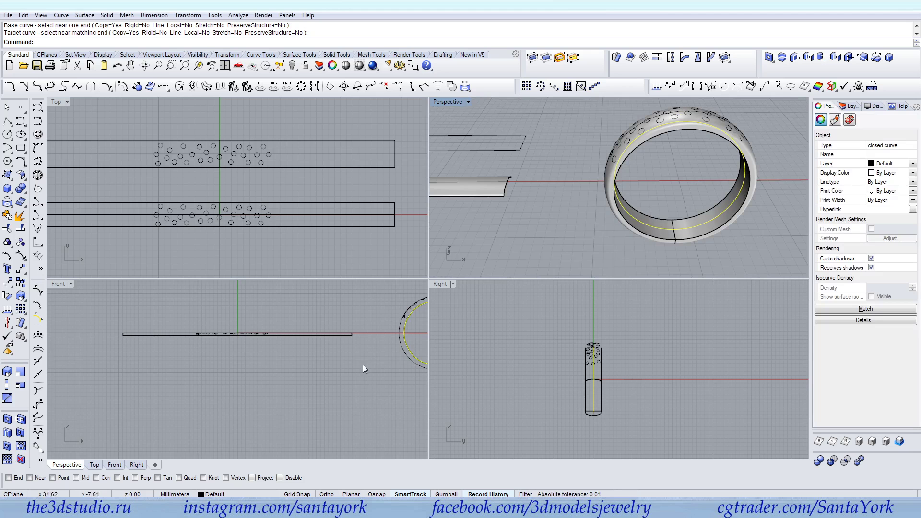
right_click_drag(363, 365, 258, 385)
scroll(305, 344, "up", 7)
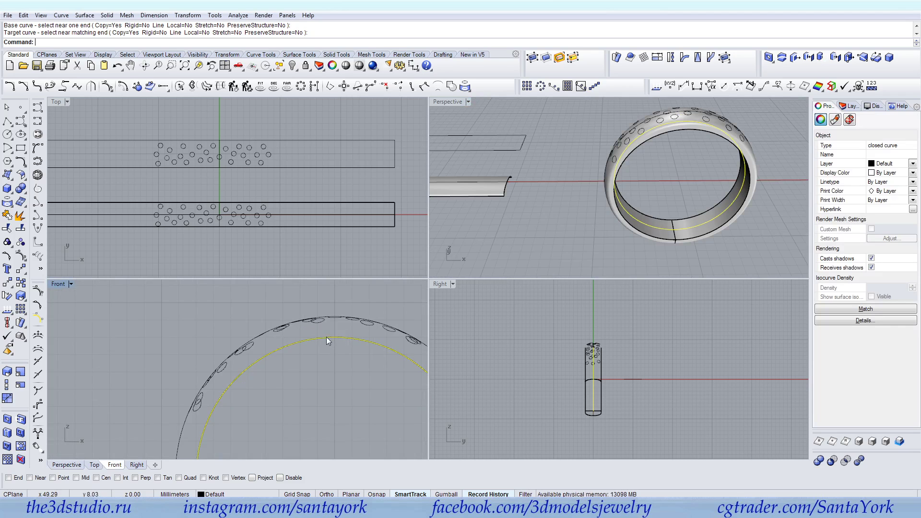
right_click_drag(689, 151, 705, 171)
left_click(692, 169)
scroll(688, 141, "up", 5)
scroll(652, 162, "down", 3)
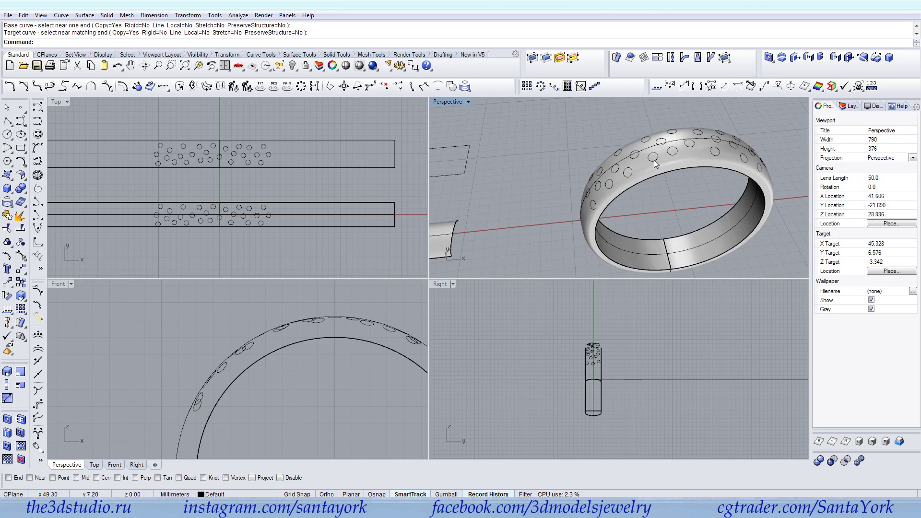
Polar array the ring's circle group around the ring centre at 50,0 with 3 items over 360 degrees.
left_click(654, 160)
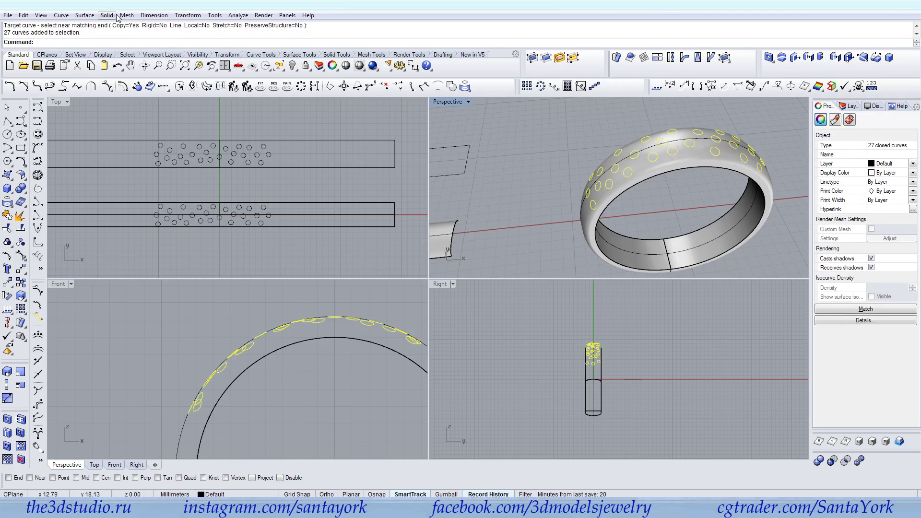
left_click(189, 16)
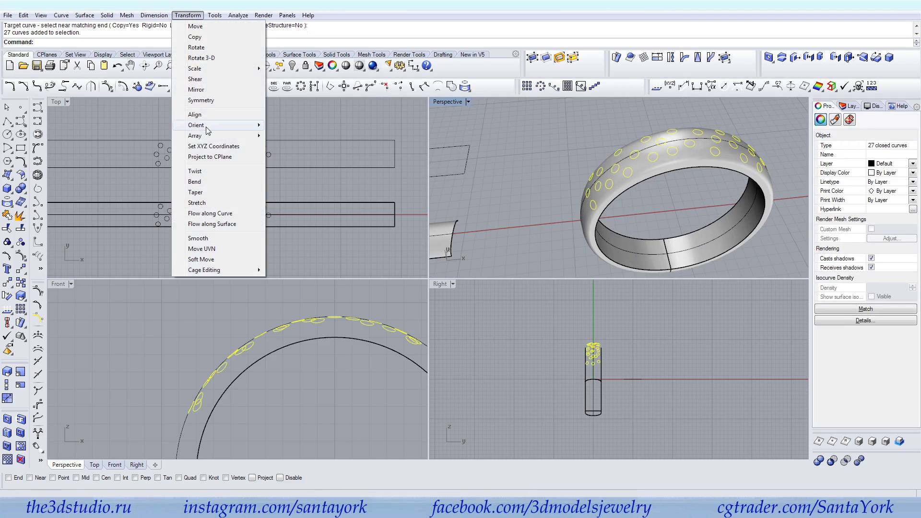
mouse_move(210, 137)
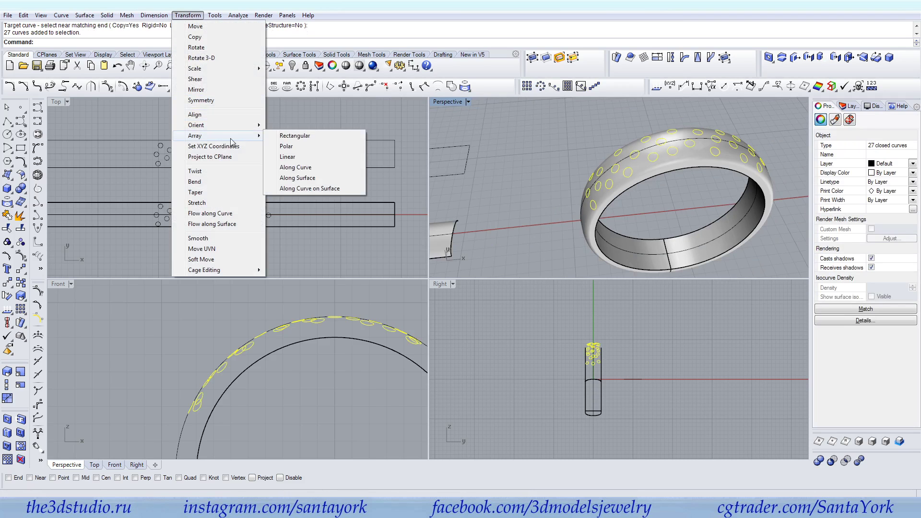
left_click(294, 150)
scroll(254, 343, "down", 3)
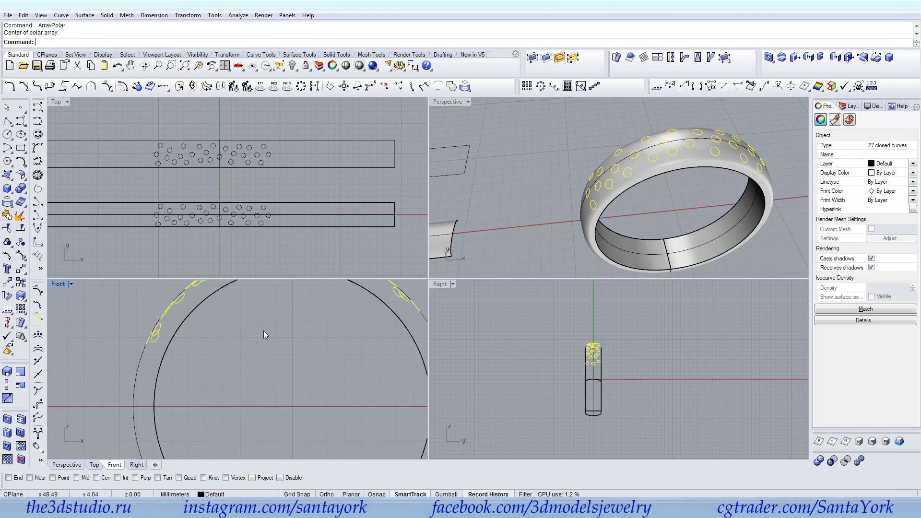
scroll(278, 384, "down", 4)
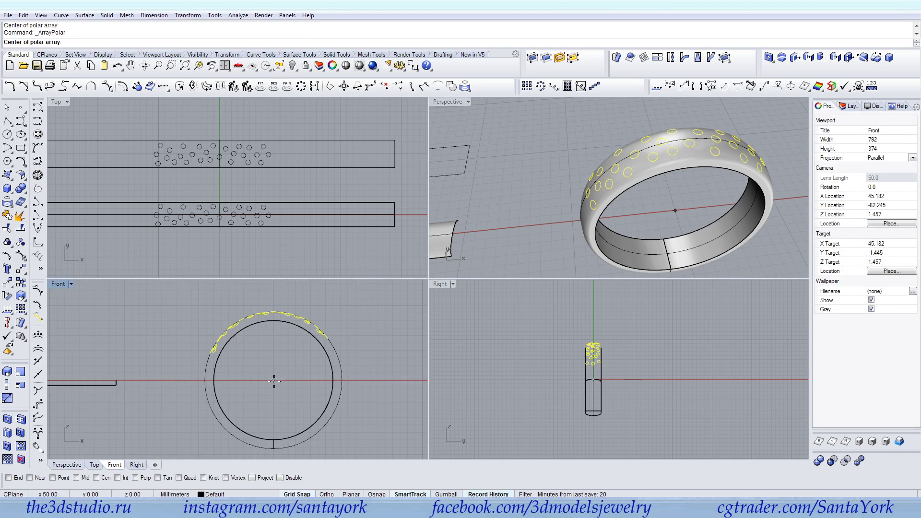
left_click(274, 381)
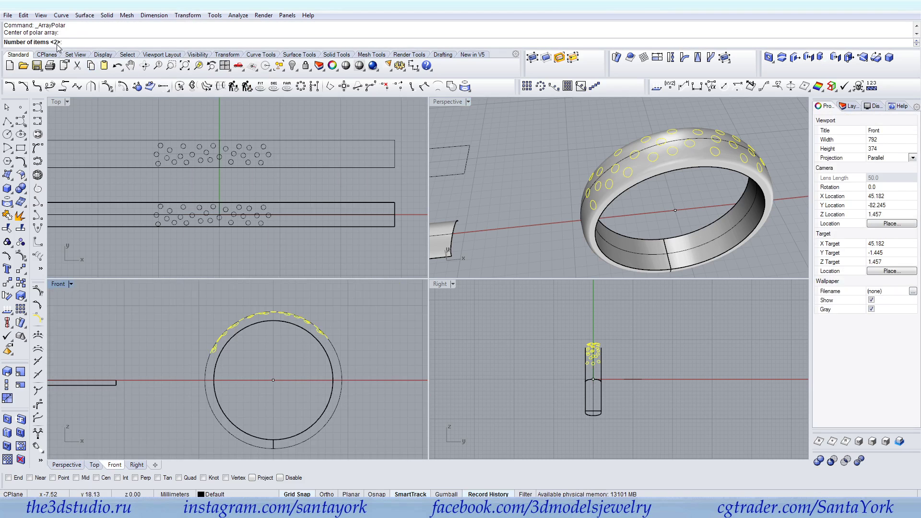
type("3")
key("Return")
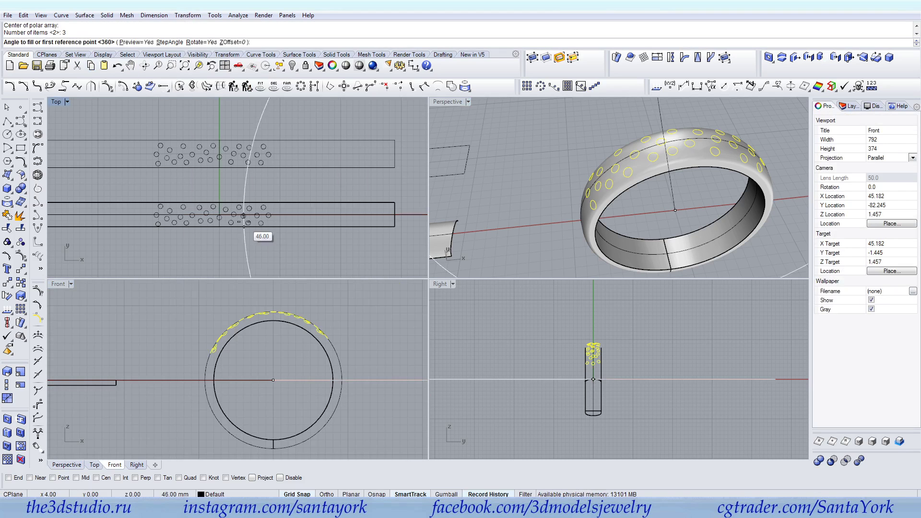
key("Return")
right_click(278, 219)
scroll(533, 164, "up", 5)
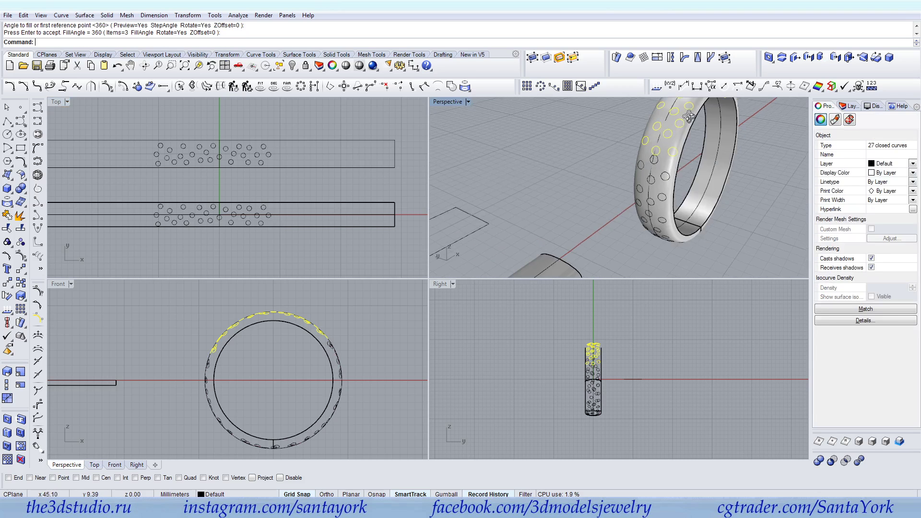
scroll(657, 162, "up", 4)
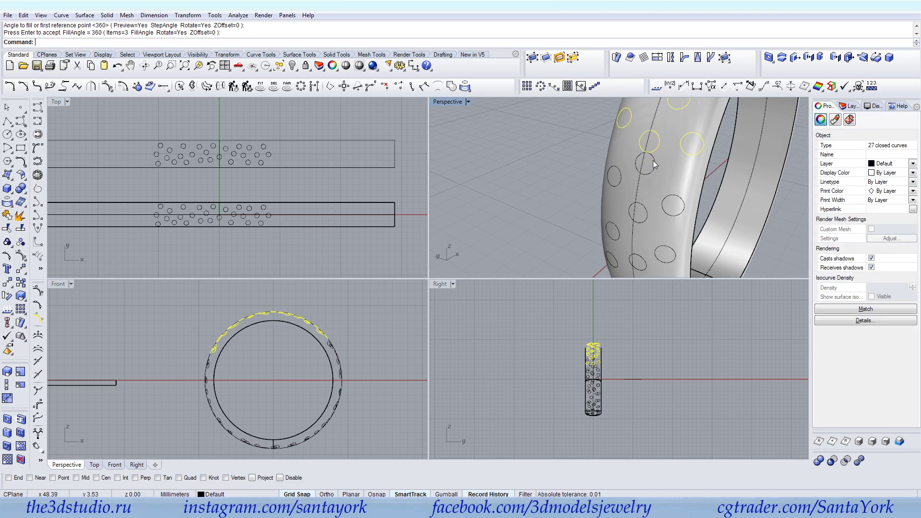
Ungroup the original circles on the flat rectangle.
left_click(652, 160)
scroll(652, 159, "down", 5)
right_click_drag(652, 160, 770, 196)
left_click(157, 160)
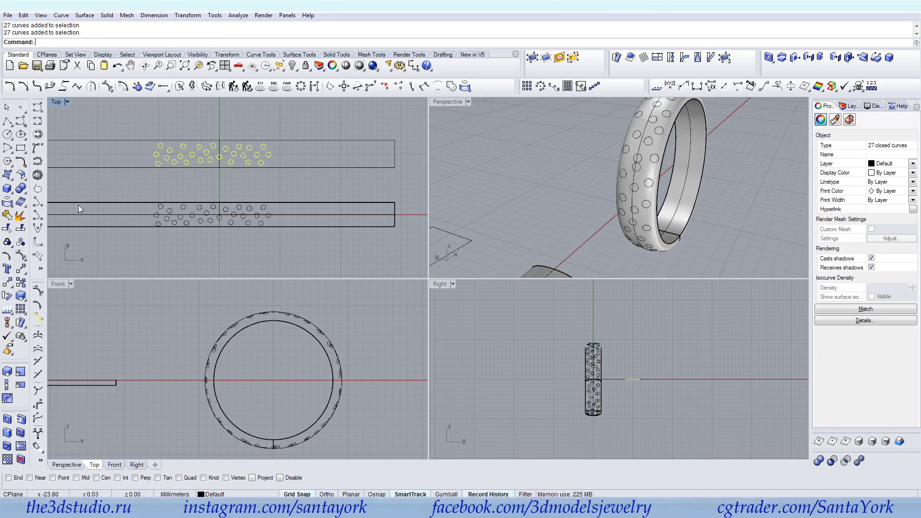
right_click(21, 242)
Nudge the outermost circle at each end of the flat pattern slightly inward with grid snap off.
scroll(163, 166, "up", 2)
scroll(158, 163, "up", 5)
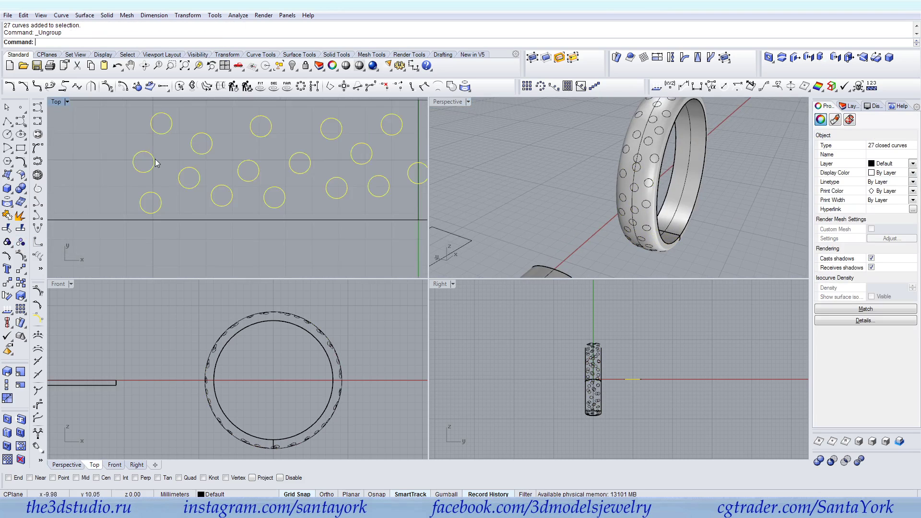
right_click_drag(513, 191, 707, 206)
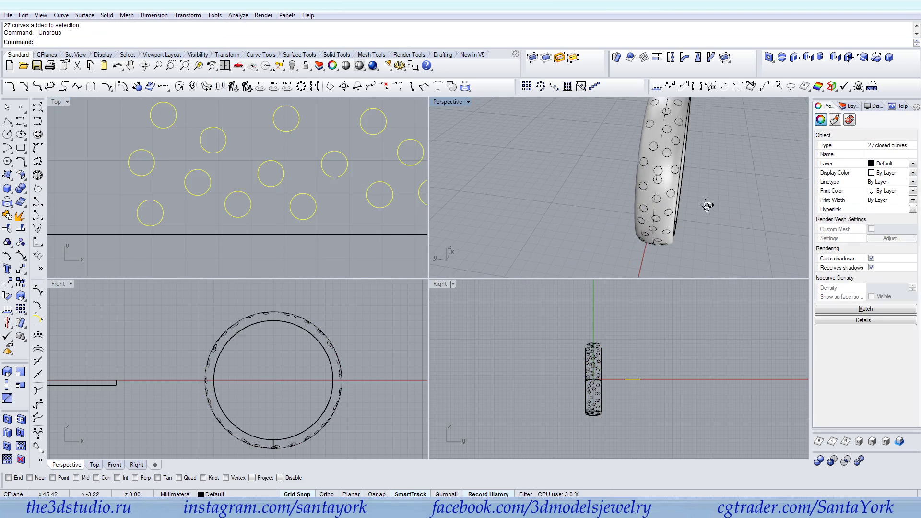
left_click(152, 172)
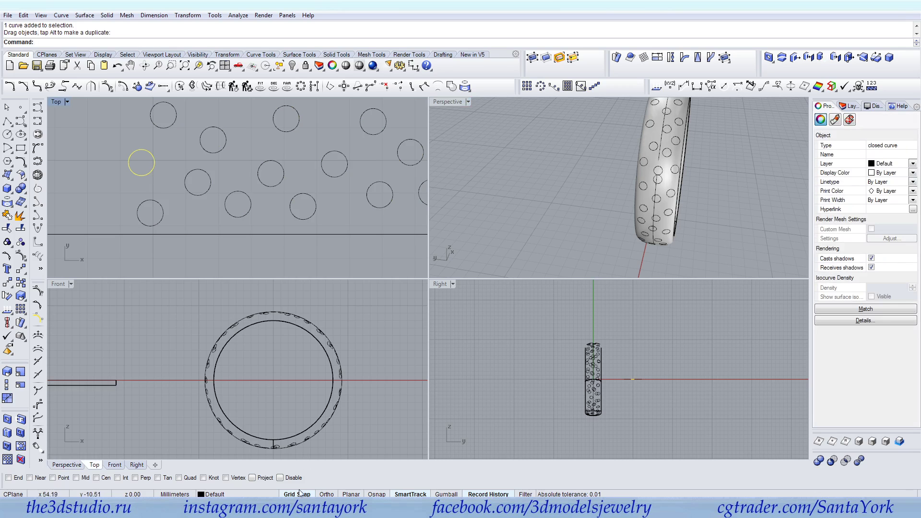
left_click_drag(150, 176, 162, 169)
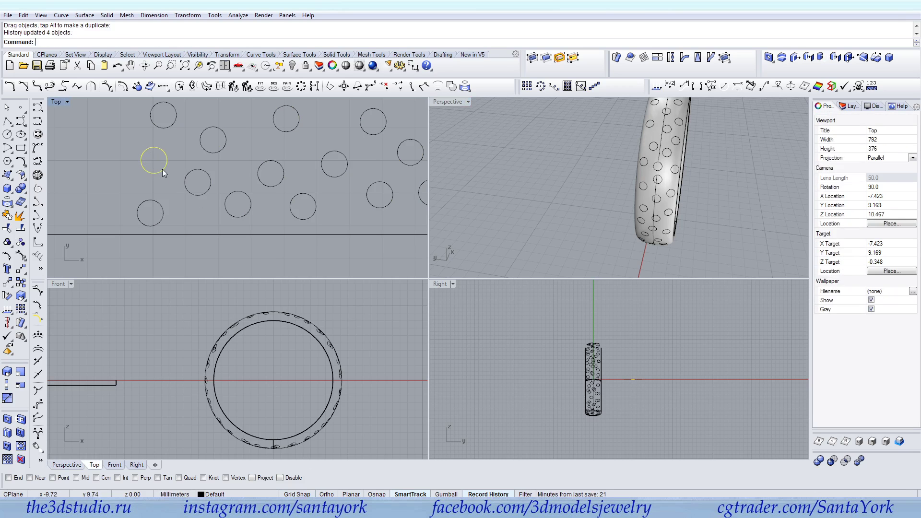
scroll(140, 183, "down", 5)
scroll(318, 183, "up", 10)
left_click_drag(297, 190, 284, 196)
right_click_drag(628, 223, 501, 242)
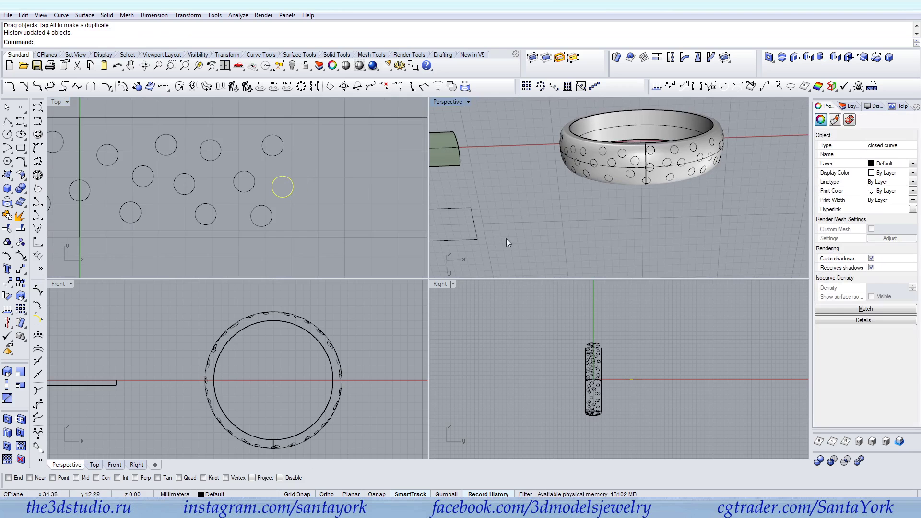
Reposition individual circles near the negative-X end of the flat pattern to even out the spacing where the ring's circle groups meet.
left_click(633, 174)
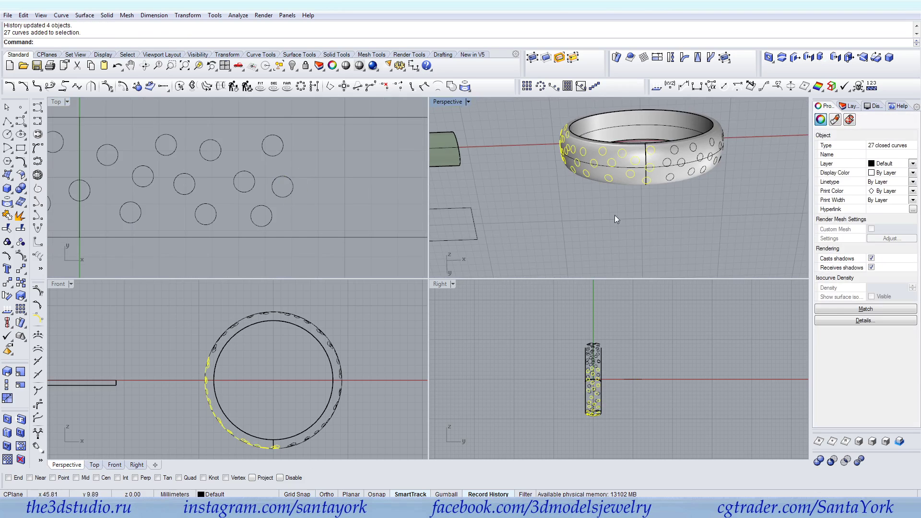
scroll(416, 148, "down", 4)
left_click(159, 136)
left_click_drag(160, 134, 165, 129)
scroll(177, 160, "up", 6)
left_click(176, 177)
left_click(177, 158)
scroll(178, 160, "up", 2)
mouse_move(182, 159)
left_mouse_down()
mouse_move(189, 158)
mouse_move(169, 157)
mouse_move(186, 146)
mouse_move(181, 153)
left_mouse_up()
mouse_move(111, 182)
left_mouse_down()
mouse_move(95, 179)
mouse_move(99, 172)
mouse_move(109, 185)
left_mouse_up()
left_click(107, 231)
mouse_move(107, 227)
left_mouse_down()
mouse_move(93, 225)
mouse_move(109, 221)
left_mouse_up()
mouse_move(125, 122)
left_mouse_down()
mouse_move(134, 121)
mouse_move(101, 122)
mouse_move(111, 123)
left_mouse_up()
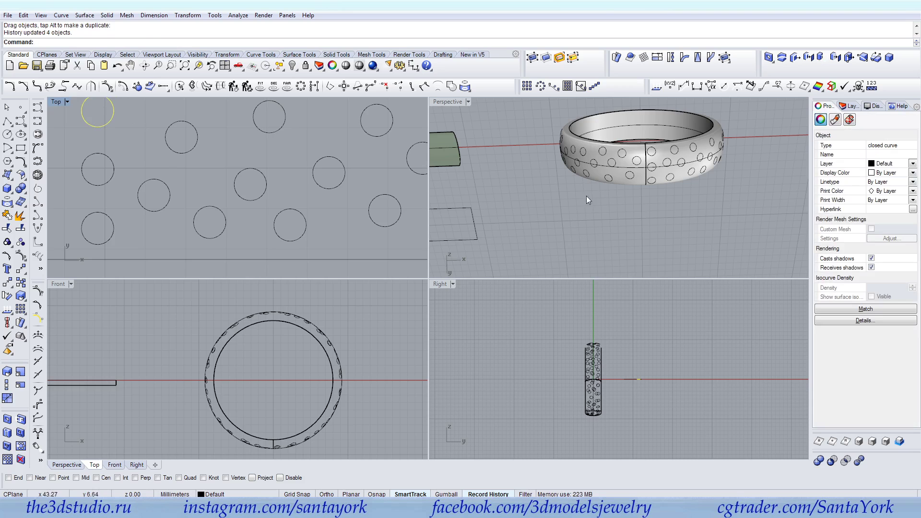
Shift the lower circle at the positive-X end of the flat pattern and fine-tune the surrounding spacing.
scroll(408, 173, "down", 3)
scroll(349, 160, "up", 3)
left_click(338, 173)
left_click_drag(338, 171, 345, 178)
scroll(347, 144, "down", 3)
scroll(342, 173, "up", 3)
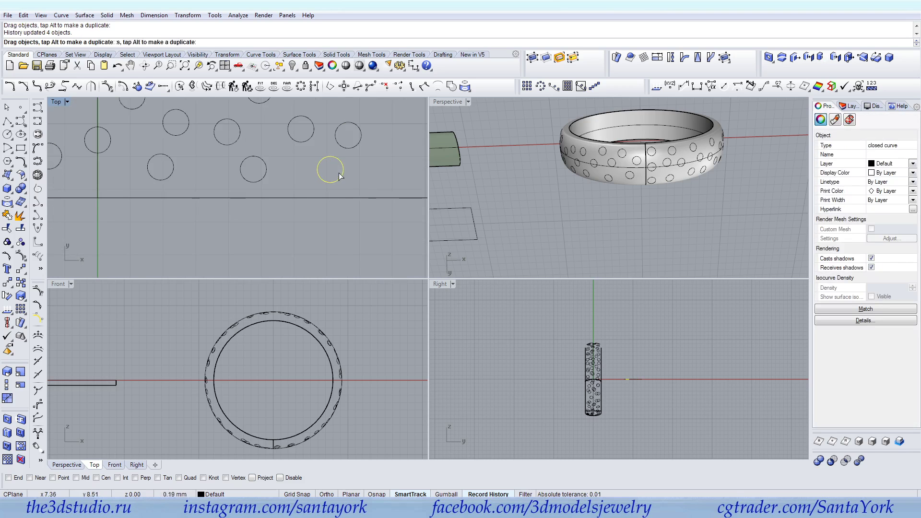
scroll(341, 172, "down", 5)
scroll(209, 153, "up", 12)
left_click_drag(218, 132, 134, 150)
Select all three arrayed circle sets around the ring and group them together.
right_click_drag(673, 208, 637, 181)
left_click(640, 174)
left_click(679, 209)
right_click_drag(679, 207, 609, 144)
scroll(609, 144, "up", 5)
left_click(610, 159, "shift")
left_click(652, 191)
scroll(652, 190, "down", 3)
right_click_drag(657, 172, 544, 165)
scroll(680, 151, "up", 3)
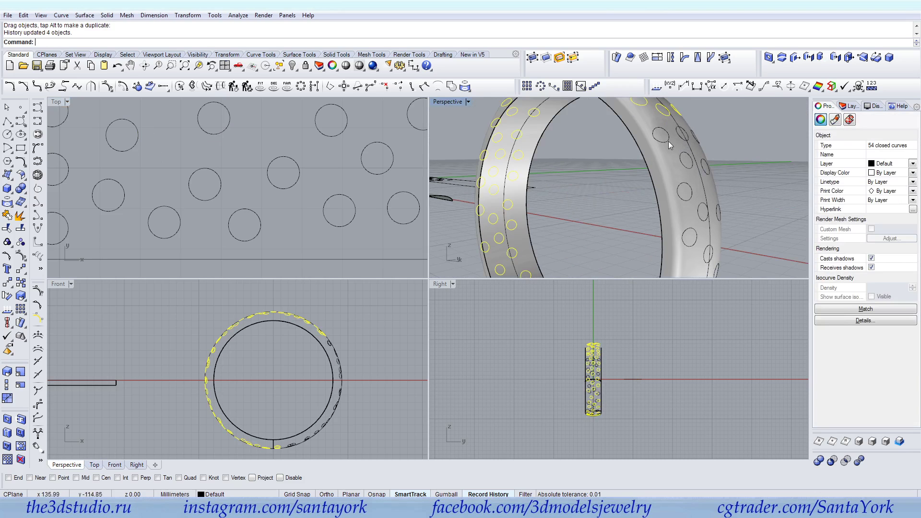
left_click(668, 141, "shift")
left_click(7, 242)
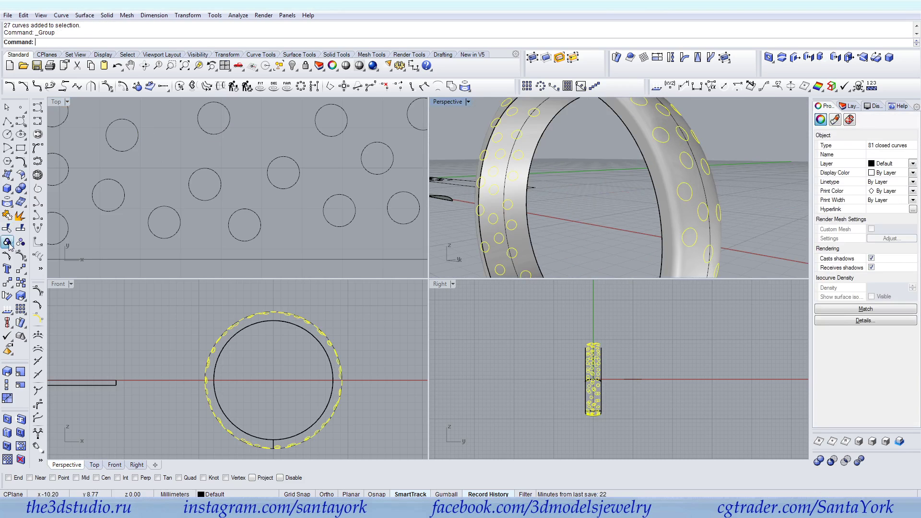
Examine the circle layout around the whole ring from several angles.
scroll(611, 177, "down", 6)
left_click(614, 178)
left_click(686, 182)
right_click_drag(686, 183, 572, 175)
scroll(652, 209, "up", 3)
scroll(630, 205, "up", 2)
right_click_drag(630, 205, 591, 151)
scroll(591, 152, "up", 3)
scroll(691, 172, "down", 4)
right_click_drag(700, 178, 735, 118)
scroll(701, 161, "down", 8)
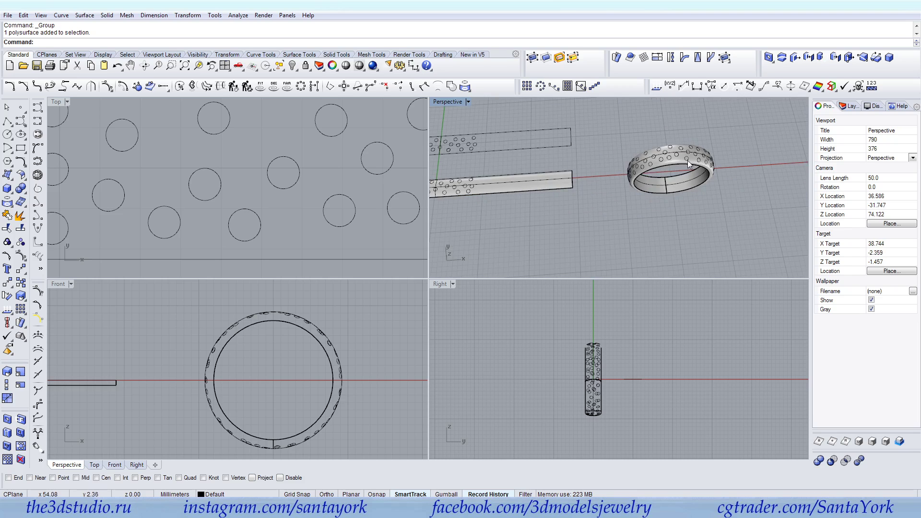
Delete the grouped circles around the ring and the curved circle set on the domed strip.
left_click(687, 160)
left_click(714, 191)
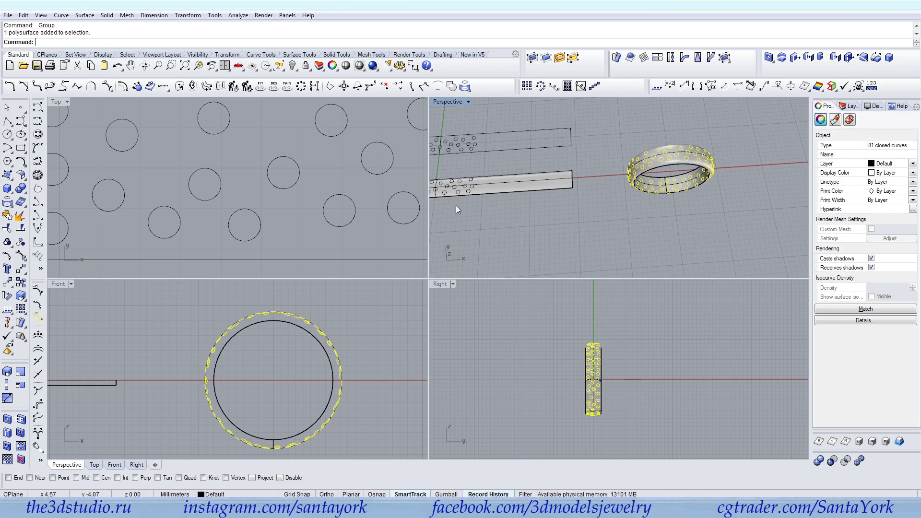
key("Delete")
left_click(467, 190)
left_click(501, 224)
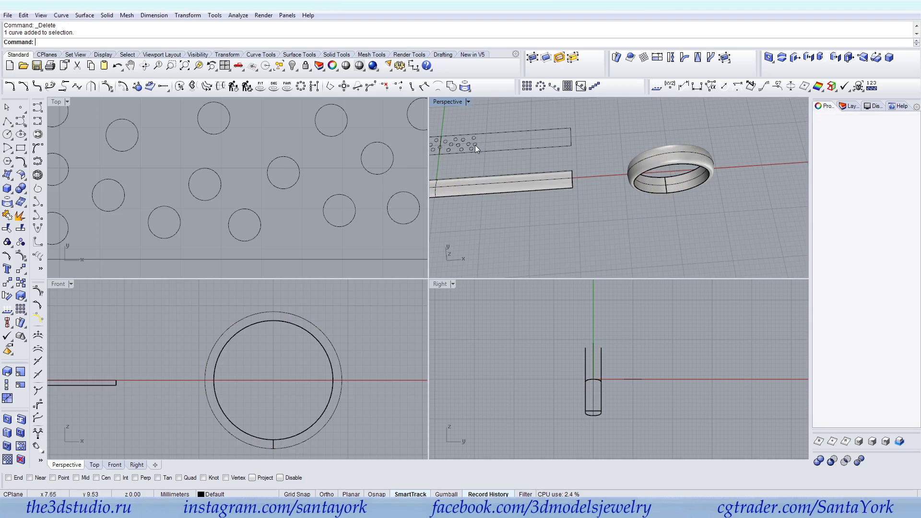
Select all the flat circles in the scattered pattern and group them.
scroll(364, 163, "down", 3)
left_click_drag(89, 247, 325, 123)
scroll(312, 150, "down", 4)
left_click(315, 148, "shift")
left_click(332, 174, "shift")
left_click(346, 155, "shift")
scroll(341, 191, "down", 2)
left_click_drag(350, 211, 423, 143)
right_click_drag(411, 189, 338, 175)
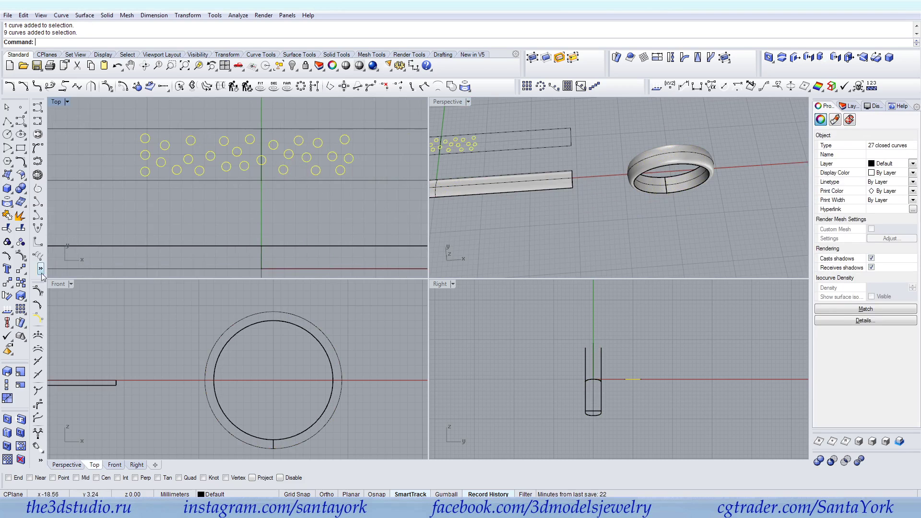
left_click(8, 242)
right_click_drag(224, 191, 250, 204)
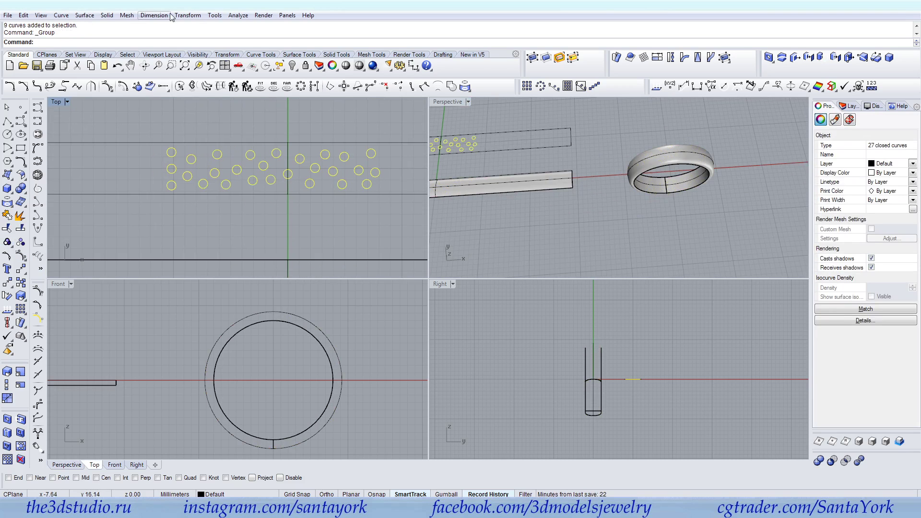
Extrude the flat circles straight into solids with BothSides enabled at a distance of 0.4 mm, and group the resulting cylinders.
left_click(105, 15)
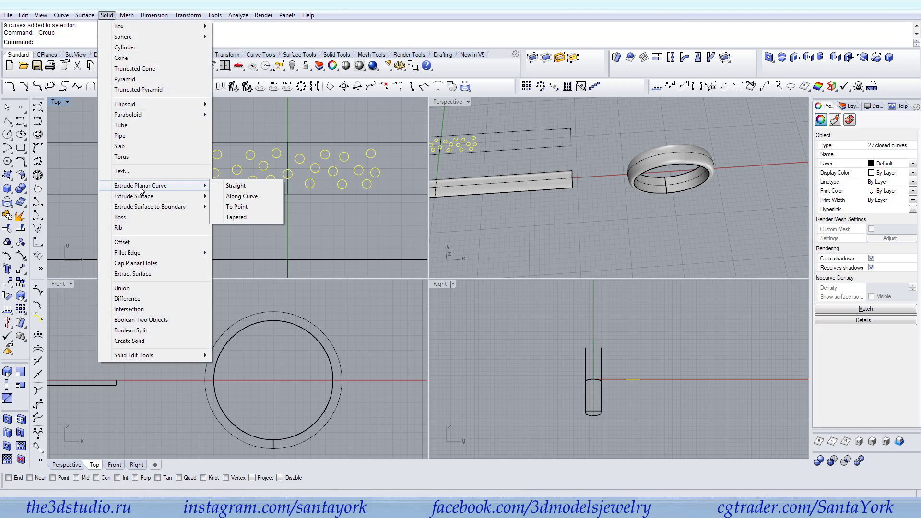
mouse_move(192, 186)
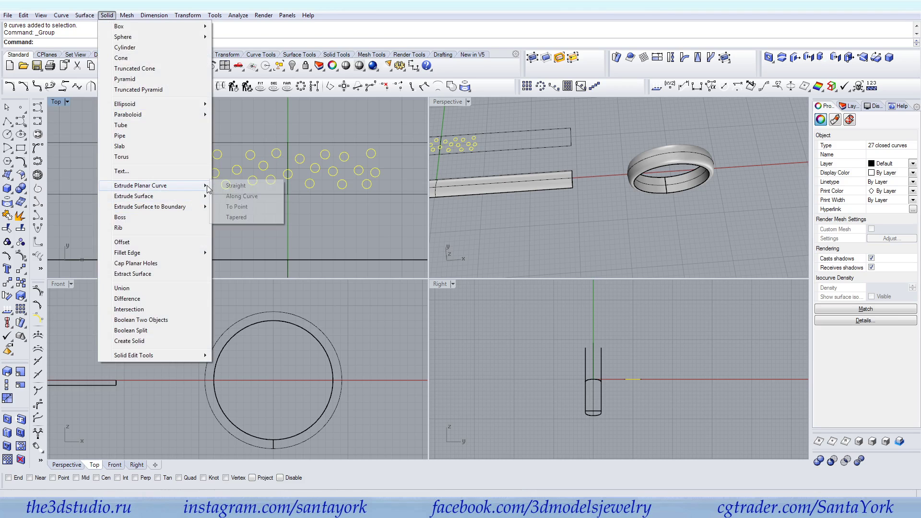
left_click(230, 186)
scroll(673, 393, "up", 5)
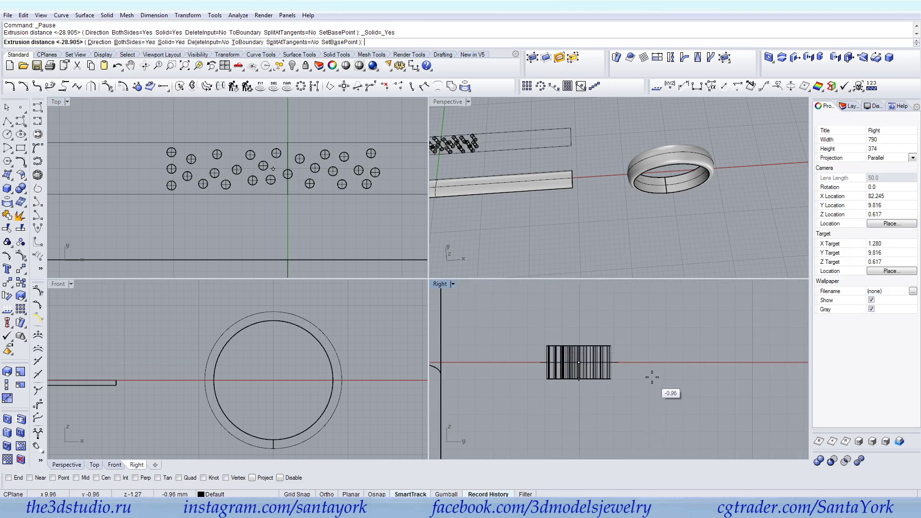
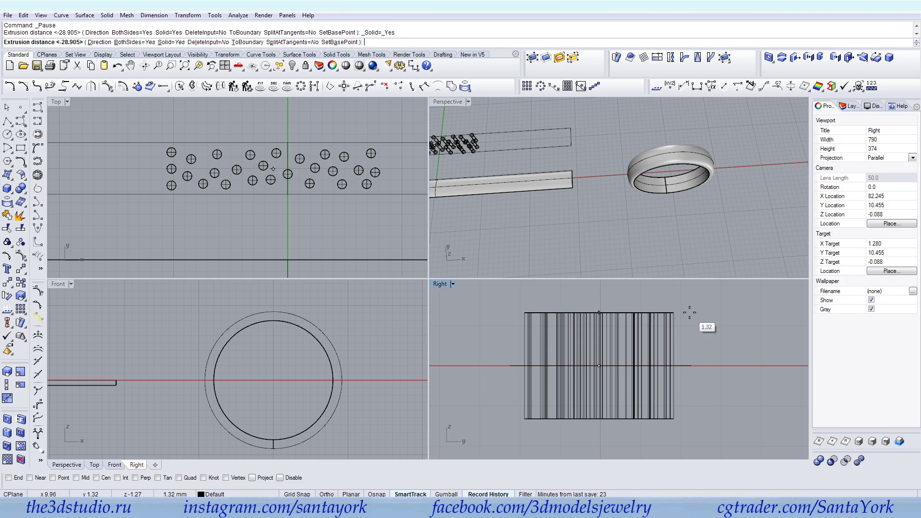
type("4")
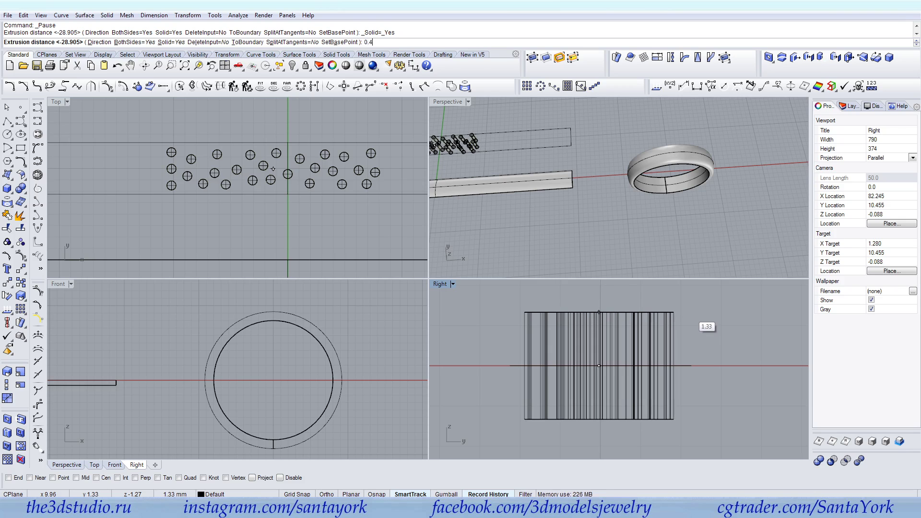
key("Return")
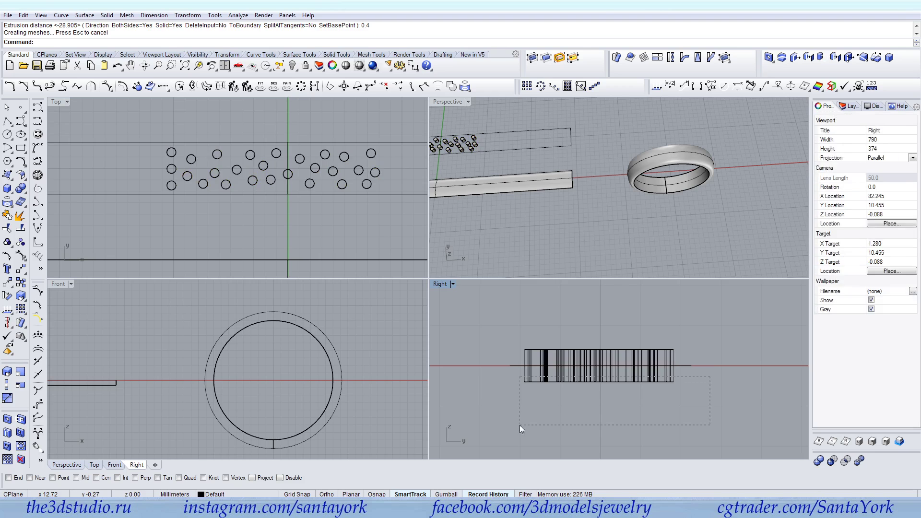
key("ctrl+g")
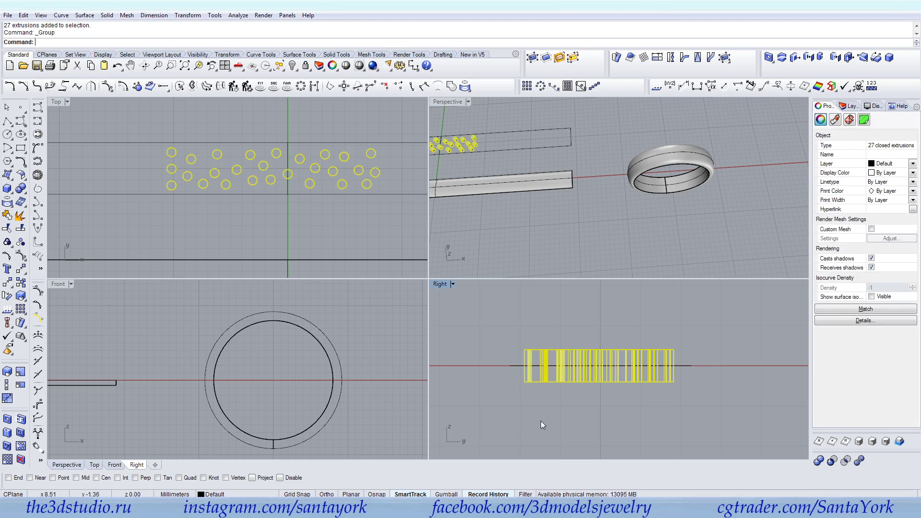
Flow the grouped flat cylinders from the flat cross line onto the strip's domed profile curve with Copy=Yes and Rigid=No.
right_click_drag(493, 175, 546, 180, "shift")
right_click_drag(625, 139, 579, 192)
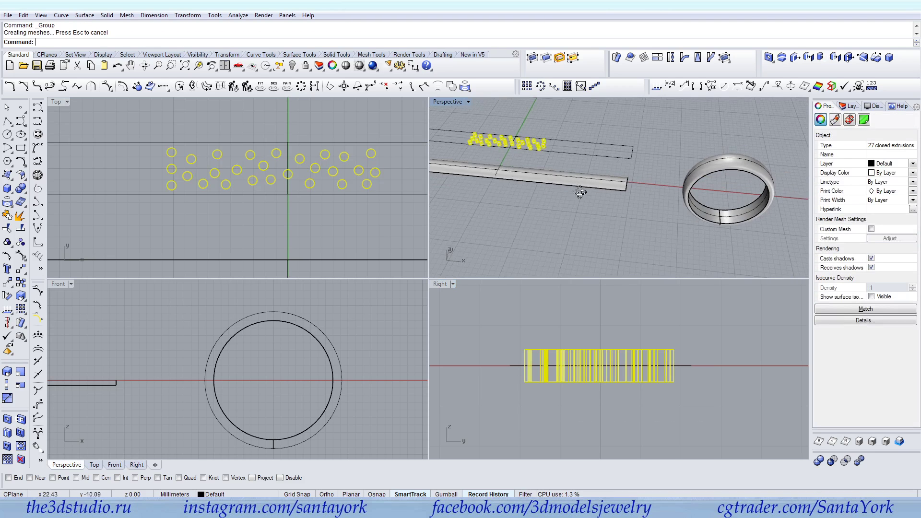
scroll(632, 181, "up", 4)
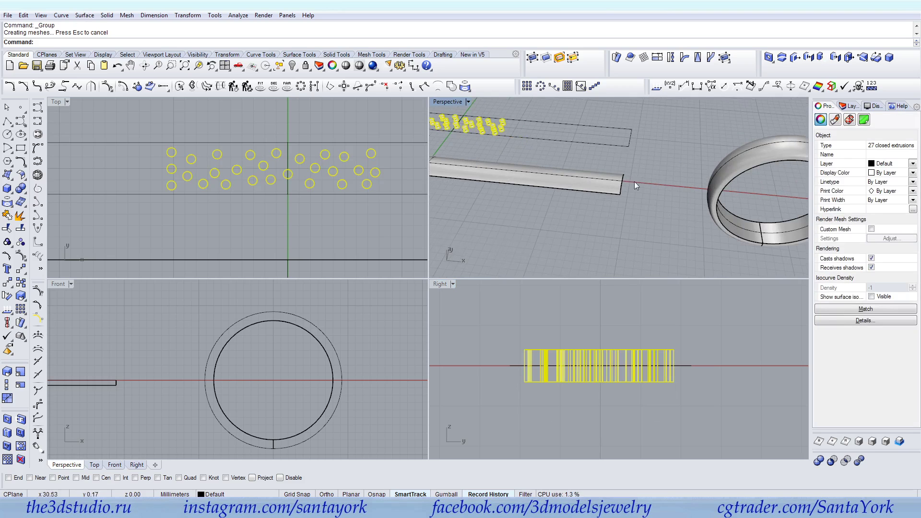
left_click(722, 57)
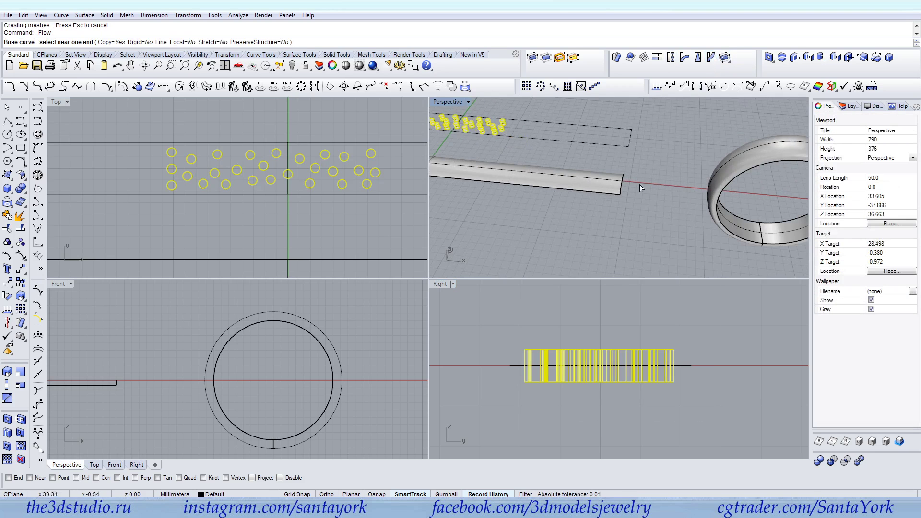
left_click(465, 123)
left_click(446, 156)
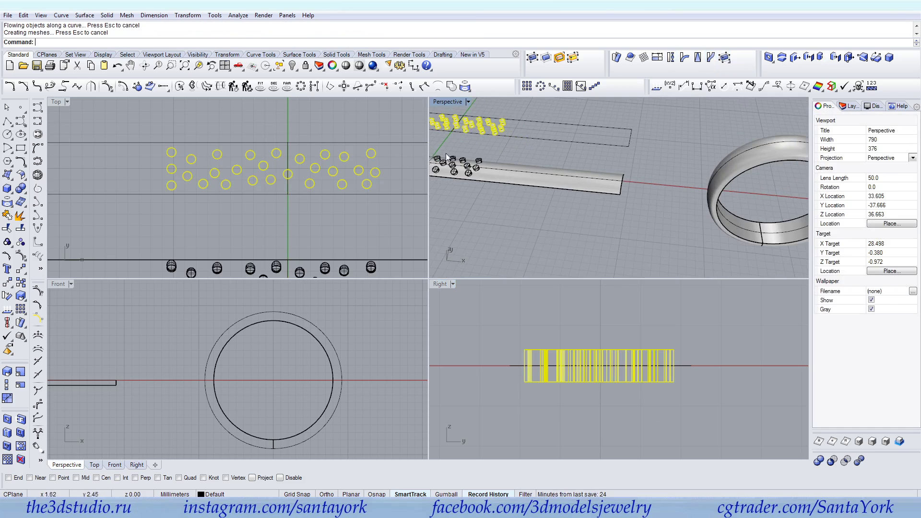
Flow the cylinders on the domed strip from its straight centre line onto the ring's outer curve.
right_click_drag(446, 153, 509, 154, "shift")
left_click(531, 176)
right_click(666, 179)
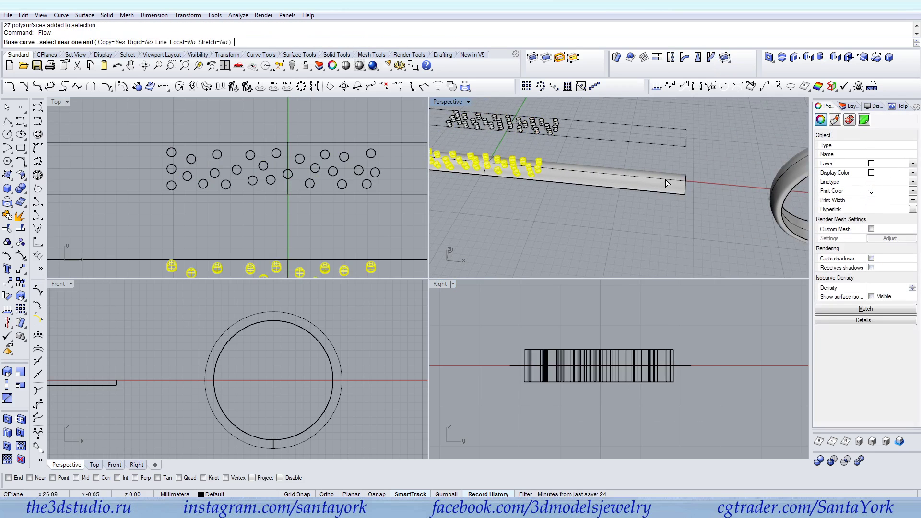
left_click(665, 179)
right_click_drag(686, 184, 513, 176, "shift")
right_click_drag(679, 206, 676, 269)
left_click(664, 208)
left_click(667, 238)
Subtract the flowed cylinders from the ring body with a Boolean Difference.
scroll(616, 127, "up", 9)
scroll(682, 228, "down", 8)
right_click_drag(682, 228, 638, 232)
scroll(634, 178, "up", 9)
left_click(638, 231)
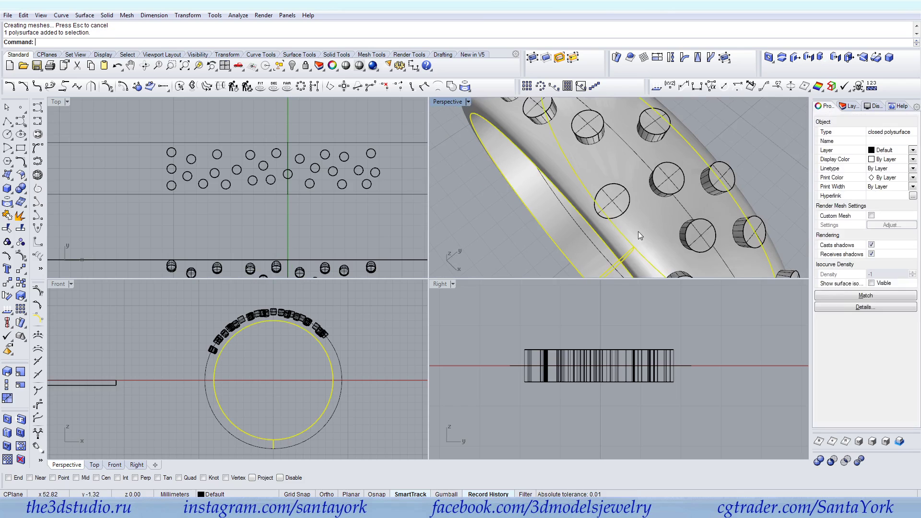
left_click(21, 190)
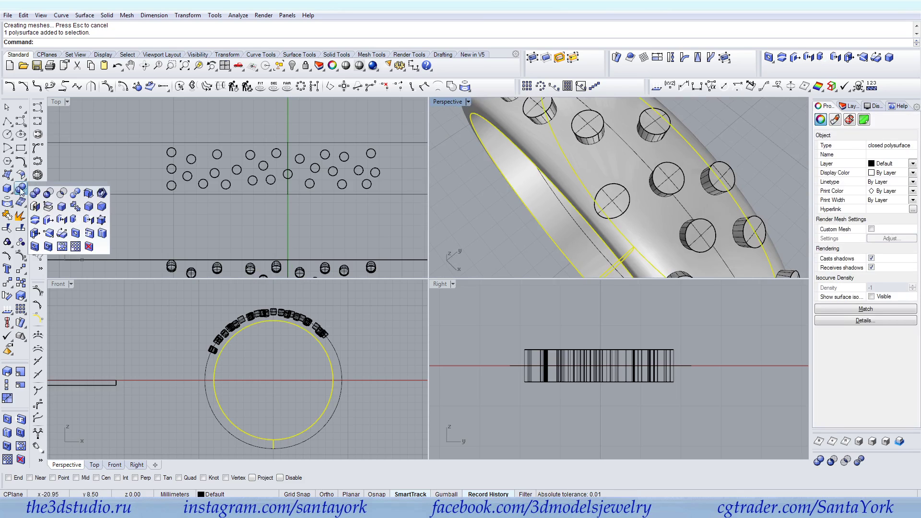
left_click(47, 194)
left_click(621, 206)
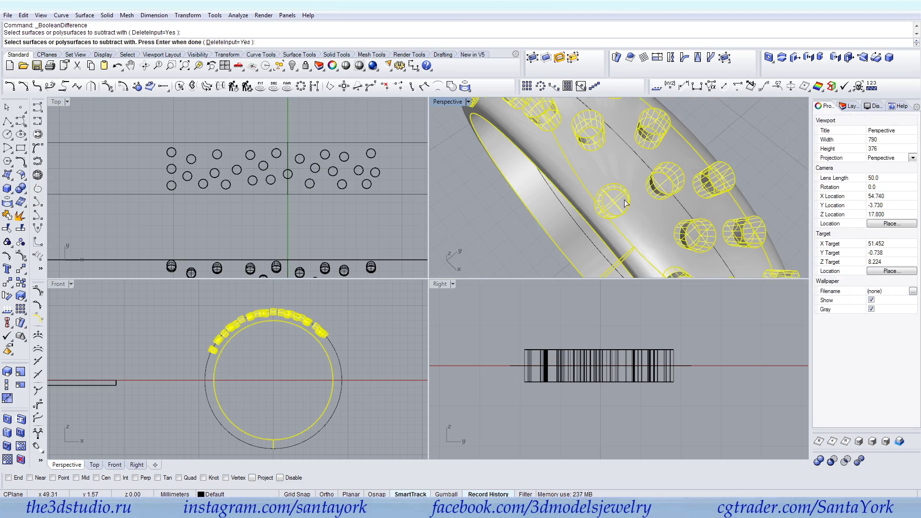
key("Return")
Examine the shape of the holes cut into the ring up close from several angles.
right_click_drag(624, 210, 649, 193)
scroll(648, 193, "up", 8)
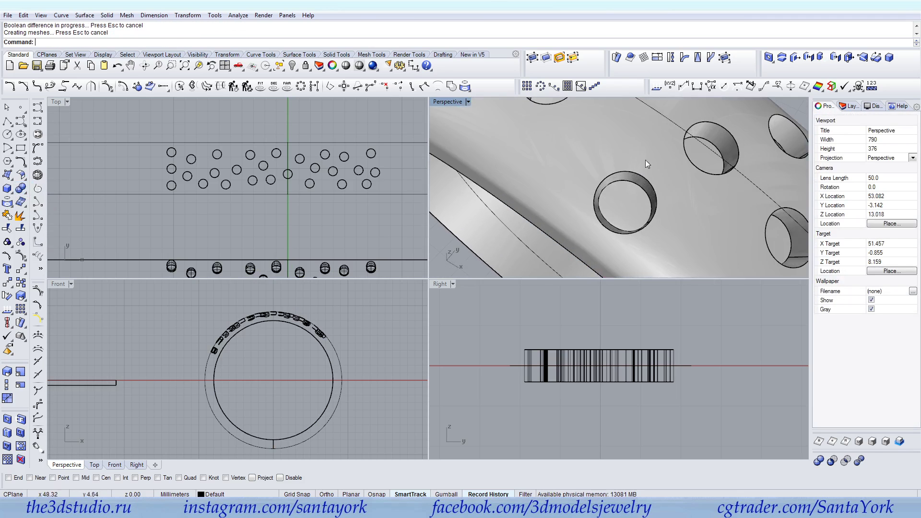
scroll(657, 208, "down", 8)
right_click_drag(657, 208, 640, 214)
scroll(629, 219, "up", 9)
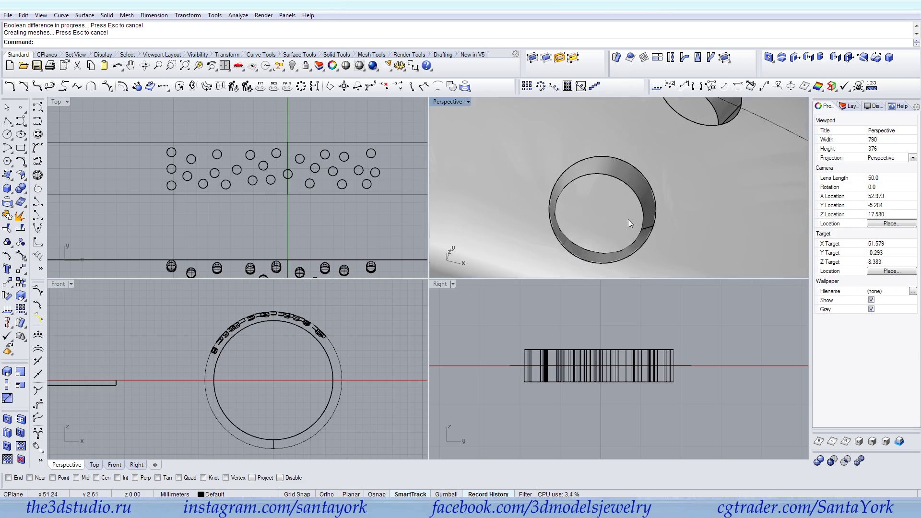
scroll(677, 212, "down", 12)
right_click_drag(651, 228, 582, 216)
Compare the side profile of the cylinders on the domed strip with that of the flat cylinders.
scroll(577, 367, "down", 8)
right_click_drag(576, 367, 709, 357)
scroll(616, 357, "up", 9)
right_click_drag(616, 357, 650, 310)
scroll(761, 304, "up", 3)
right_click_drag(762, 304, 729, 322)
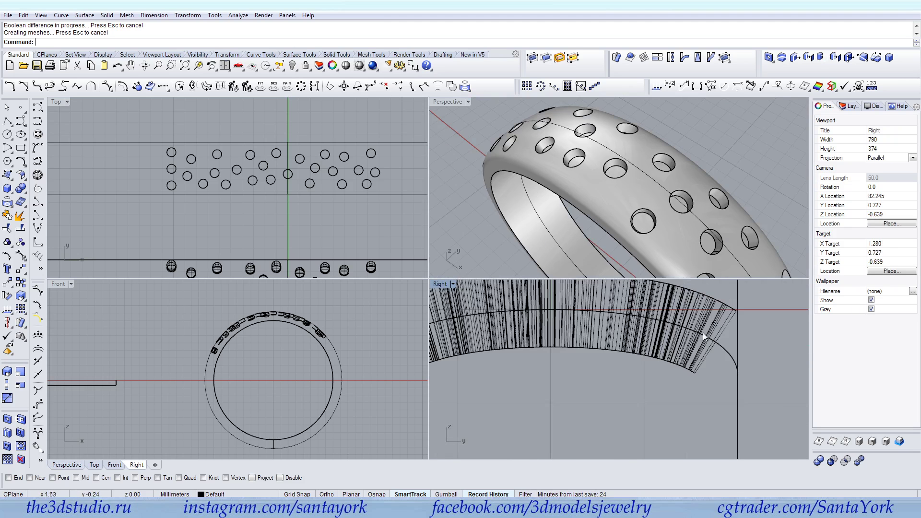
scroll(550, 332, "down", 10)
right_click_drag(783, 331, 694, 335)
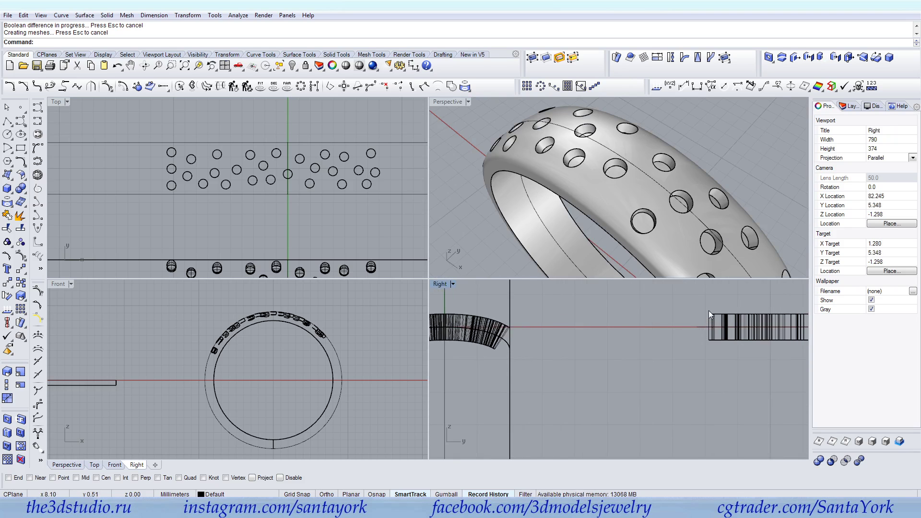
Select the flat cross line and the domed profile curve to compare the flow's base and target curves.
left_click(707, 327)
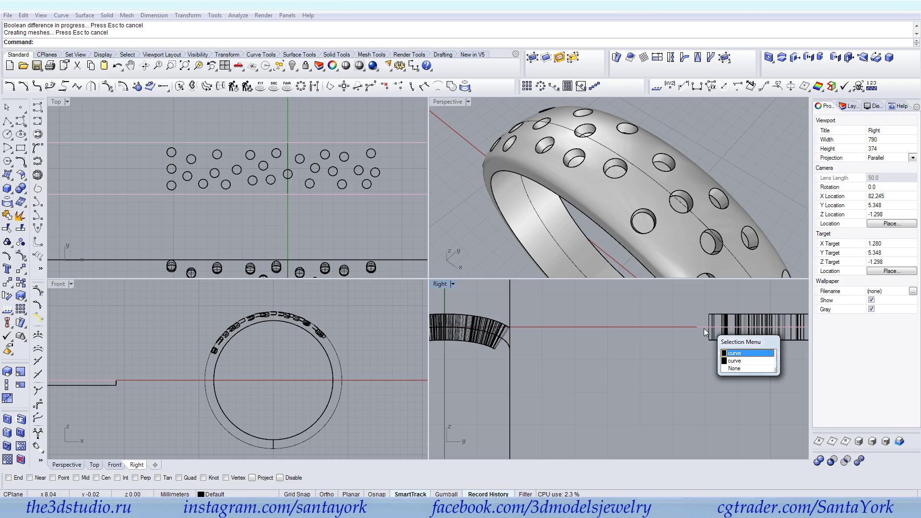
left_click(747, 353)
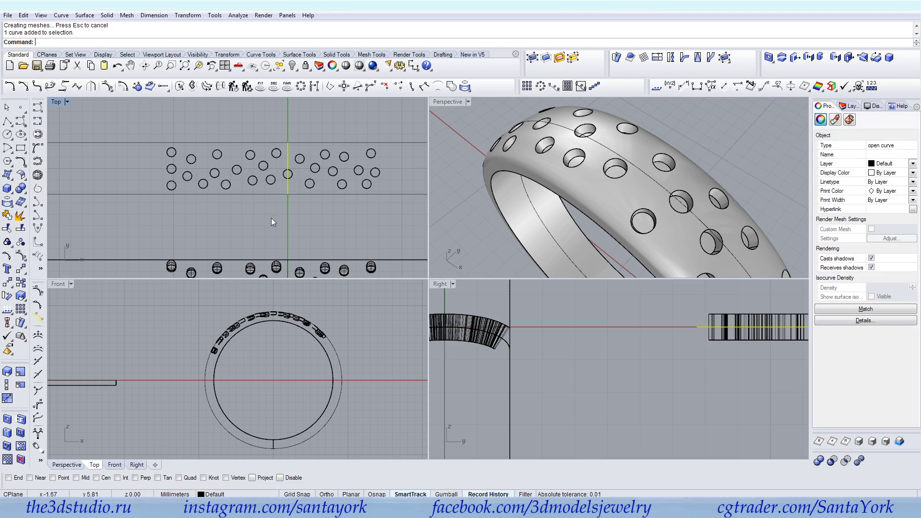
left_click(287, 272, "shift")
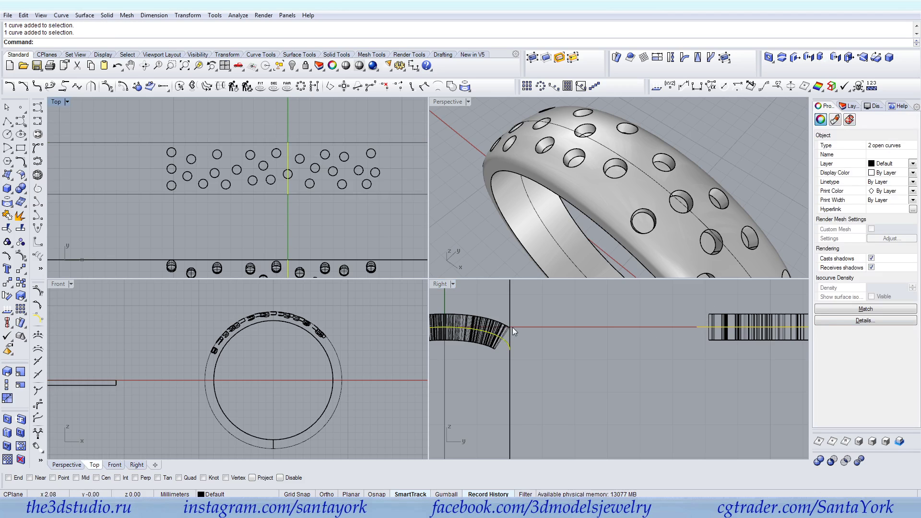
scroll(548, 338, "up", 5)
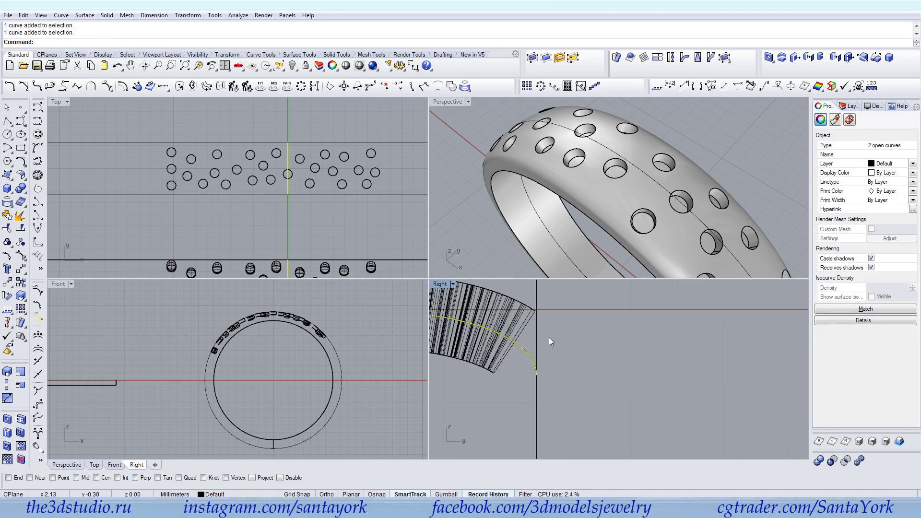
scroll(607, 233, "down", 2)
scroll(607, 234, "down", 4)
scroll(711, 228, "down", 3)
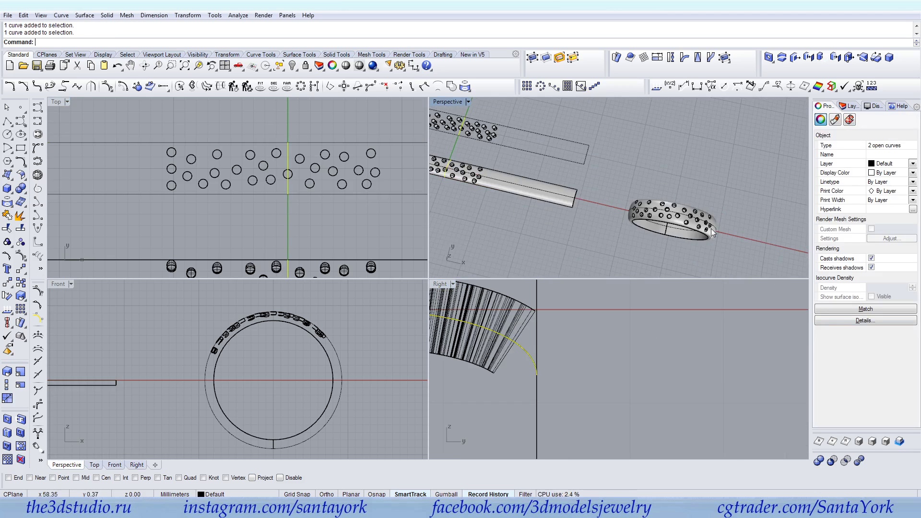
Undo the Boolean Difference, both flows and the grouping of the flat cylinders, and clear the selection.
key("ctrl+z")
key("ctrl+z")
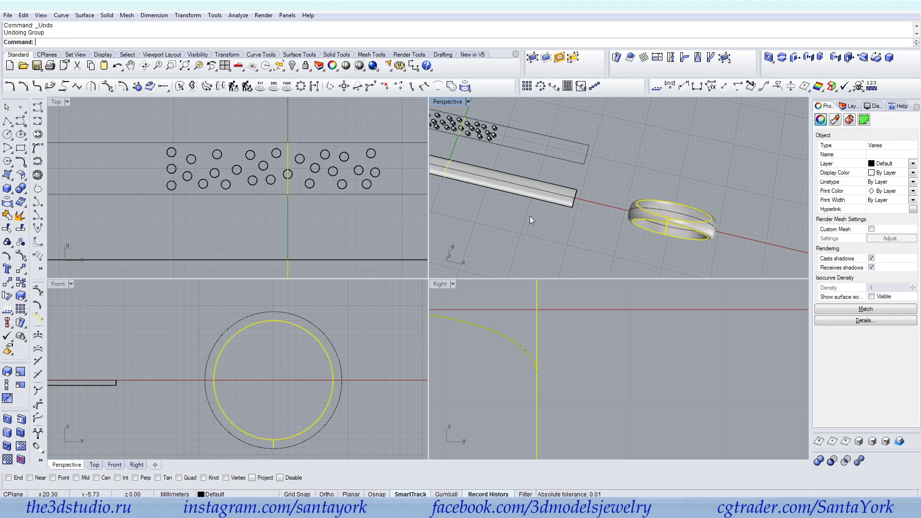
scroll(619, 335, "down", 3)
key("Escape")
Flow the ungrouped flat cylinders from the flat cross line onto the strip's domed profile curve with Rigid=Yes.
left_click(769, 337)
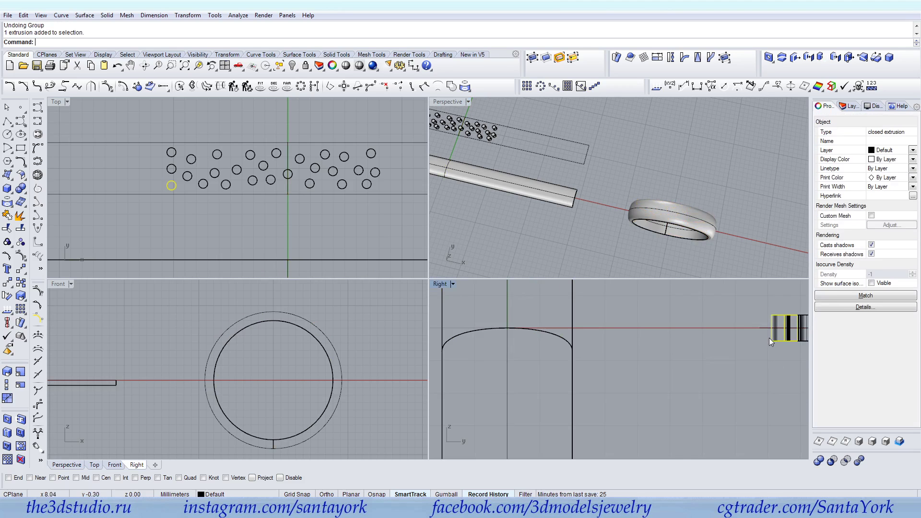
right_click_drag(756, 354, 600, 355)
left_click_drag(757, 333, 565, 355)
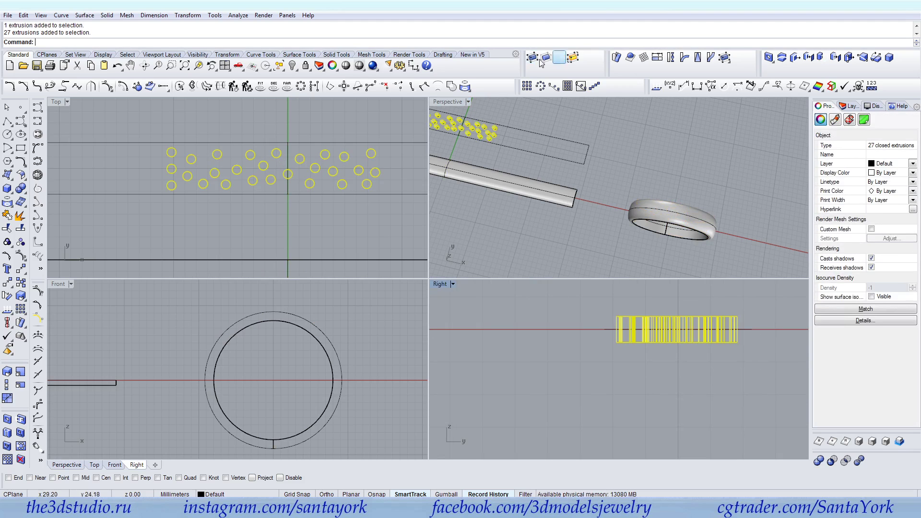
left_click(710, 58)
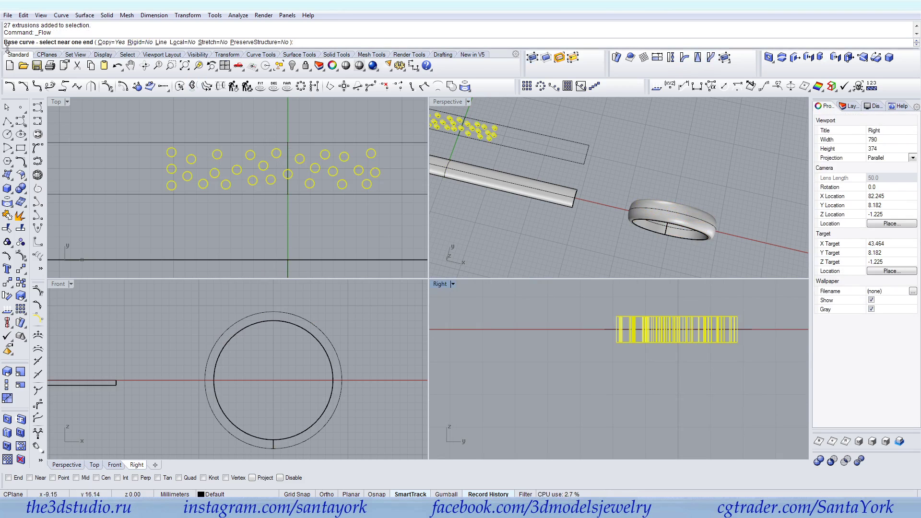
left_click(132, 44)
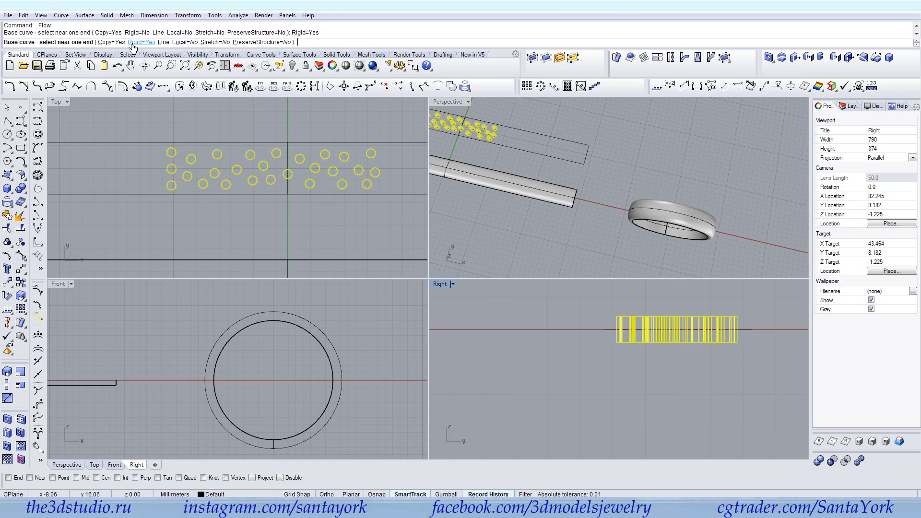
left_click(290, 150)
scroll(455, 159, "up", 6)
left_click(455, 159)
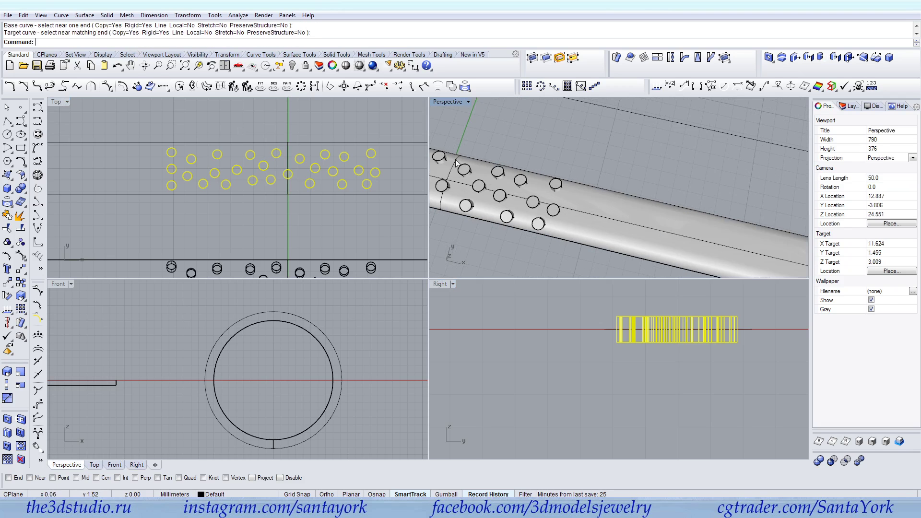
Examine the shape of the rigidly flowed cylinders on the domed strip up close.
scroll(652, 192, "down", 4)
scroll(579, 188, "up", 6)
right_click_drag(580, 189, 560, 155)
scroll(560, 155, "up", 4)
scroll(576, 193, "up", 6)
left_click(576, 191)
scroll(700, 352, "down", 12)
Group the rigidly flowed cylinders on the domed strip, leaving the ring's curves out of the selection.
right_click_drag(700, 352, 743, 364)
scroll(640, 357, "up", 12)
left_click_drag(707, 392, 615, 372)
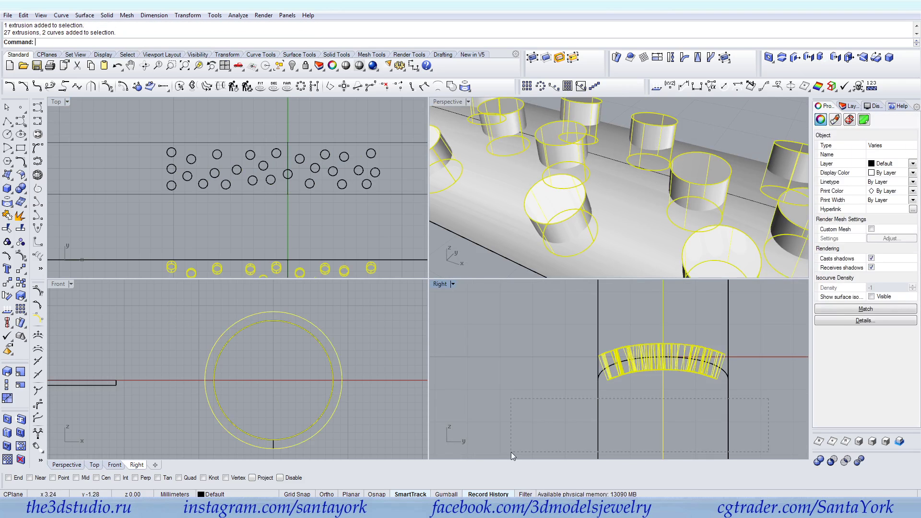
left_click_drag(510, 452, 511, 452, "ctrl")
left_click(7, 242)
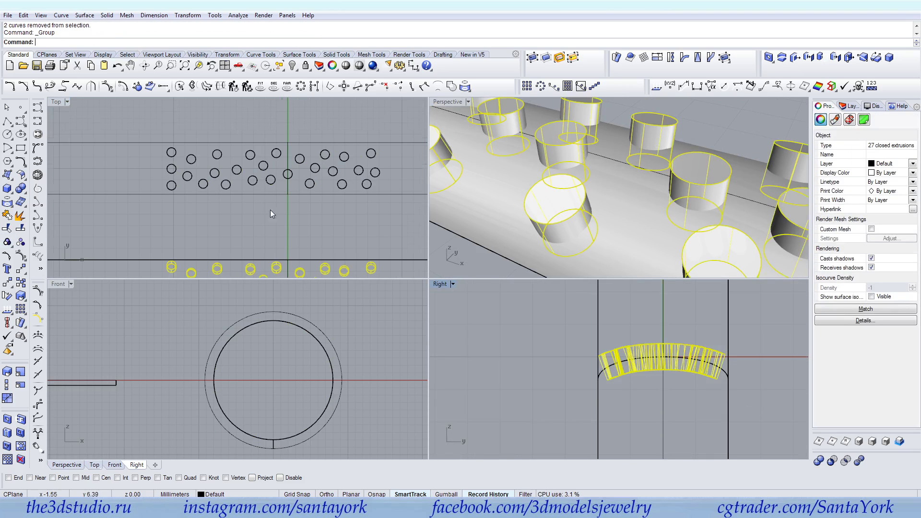
Flow the grouped cylinders from the domed strip's lengthwise centre curve onto the ring's outer circle with Rigid=Yes.
right_click_drag(271, 214, 203, 145)
left_click(276, 116)
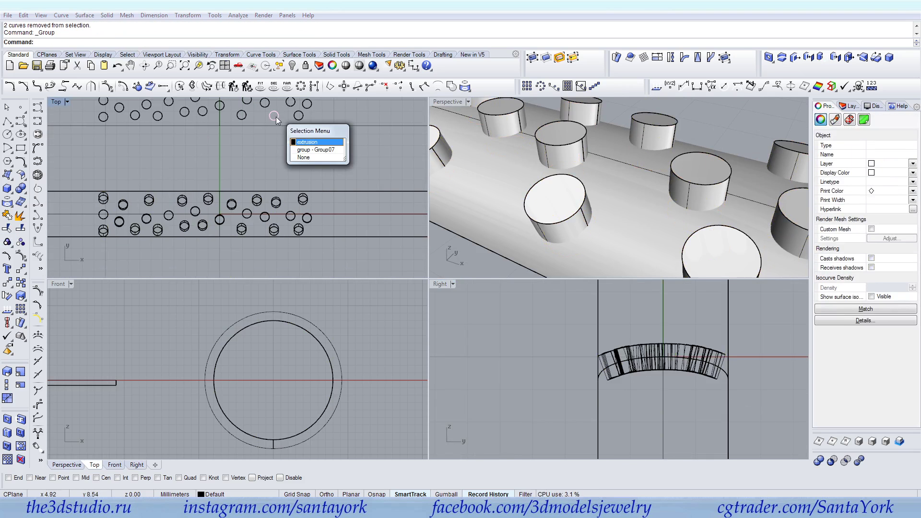
left_click(323, 149)
scroll(596, 322, "down", 8)
scroll(792, 352, "up", 6)
left_click_drag(798, 351, 688, 335)
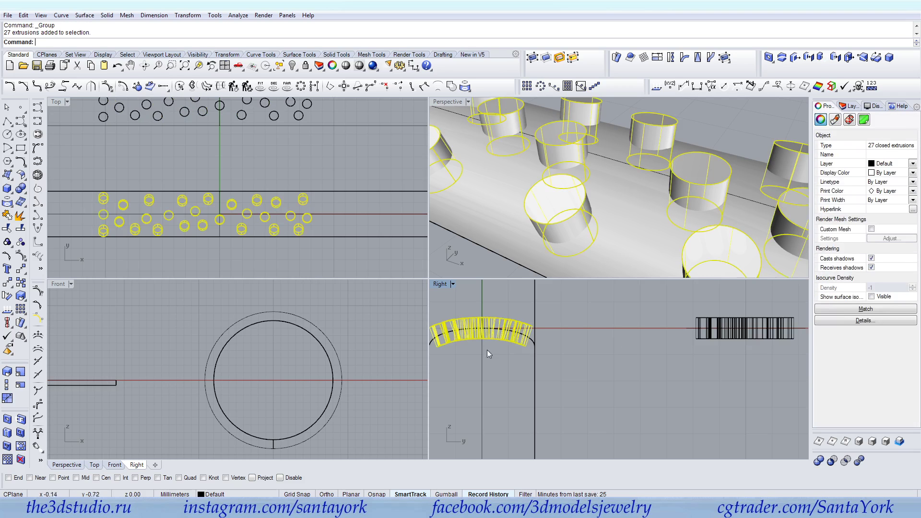
left_click(708, 58)
scroll(503, 132, "down", 12)
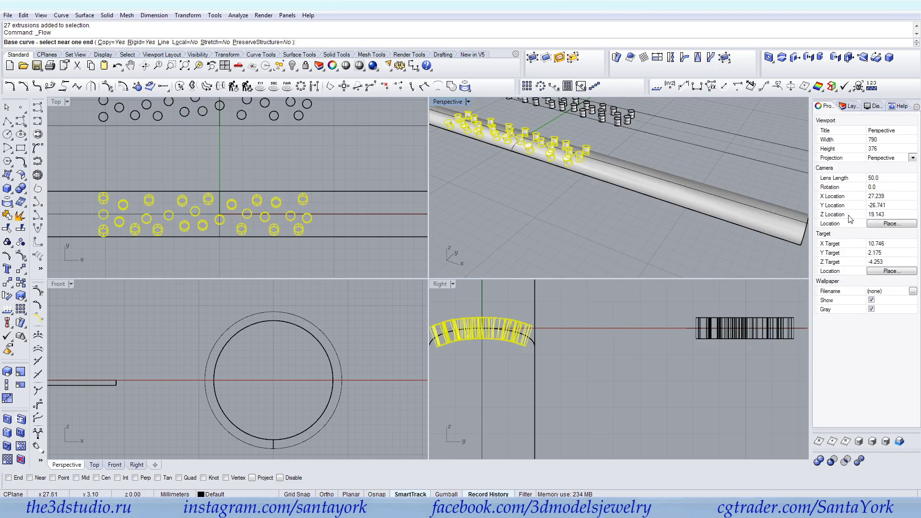
left_click(799, 222)
scroll(599, 187, "down", 12)
right_click_drag(604, 192, 581, 170)
scroll(635, 202, "up", 10)
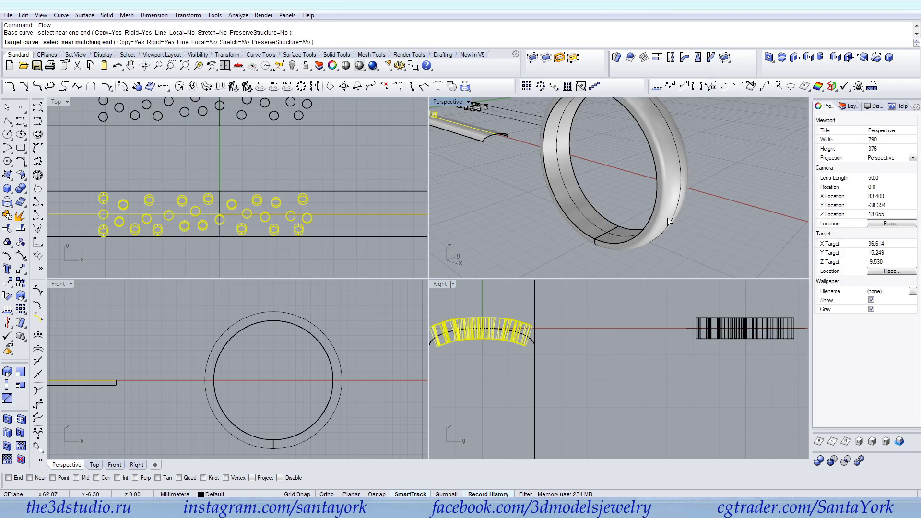
left_click(670, 221)
right_click_drag(560, 123, 591, 122)
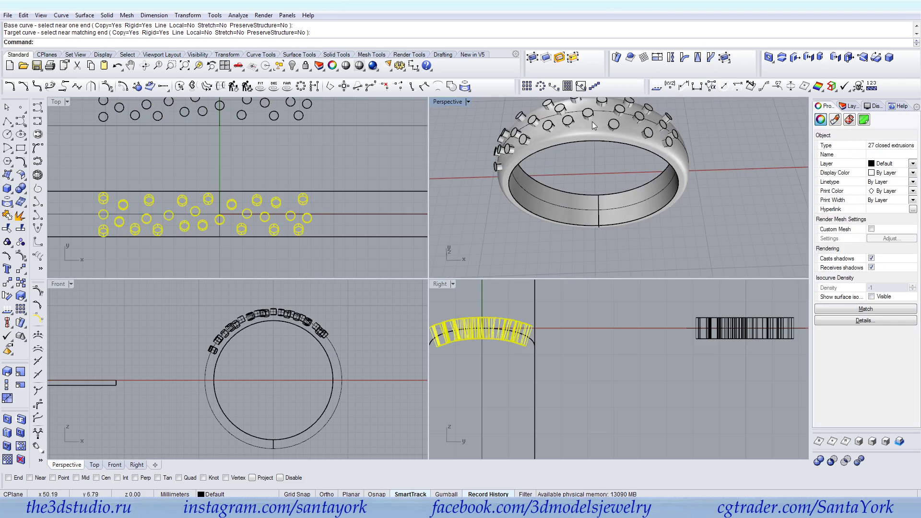
Polar array the flowed cylinders around the ring's centre with 3 items over a 360-degree fill angle.
left_click(539, 88)
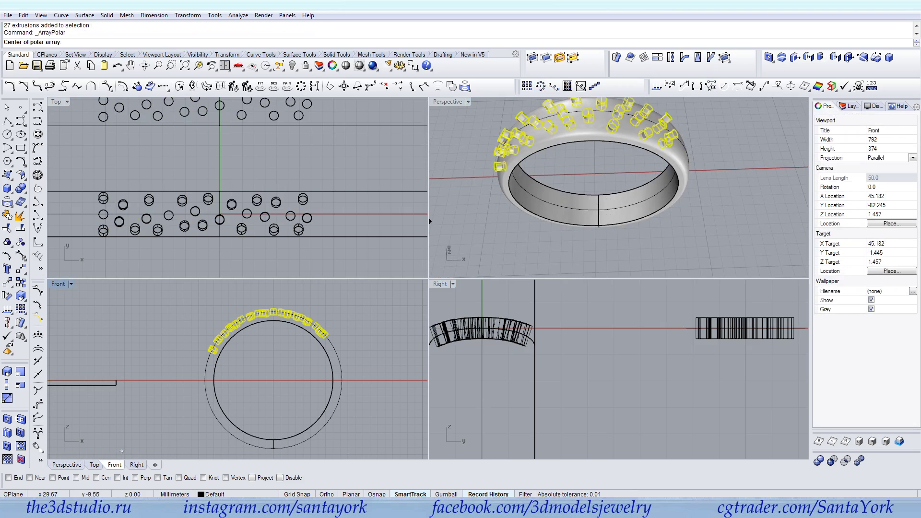
left_click(271, 378)
key("Return")
key("Return")
key("Return")
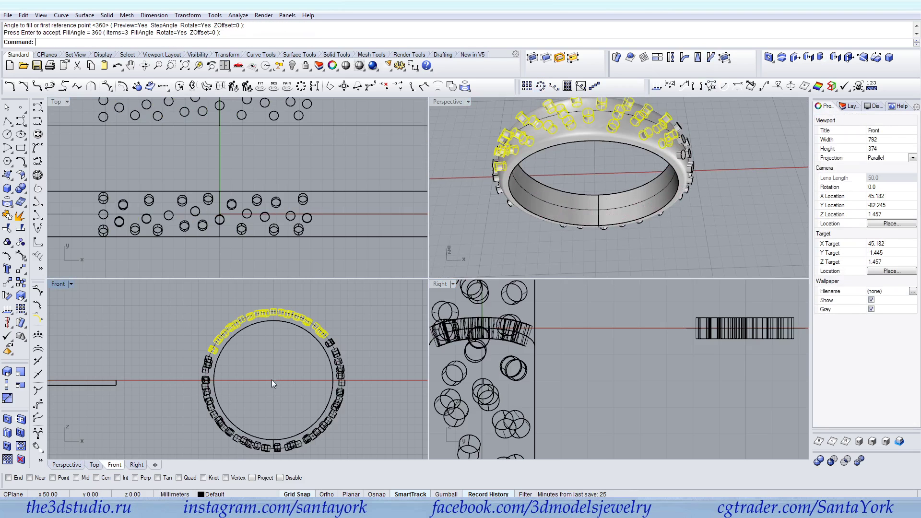
Group all three arrayed sets of cylinders around the ring into one group and clear the selection.
scroll(211, 363, "up", 6)
left_click(211, 364, "shift")
scroll(349, 345, "down", 6)
scroll(389, 340, "up", 6)
left_click(387, 331, "shift")
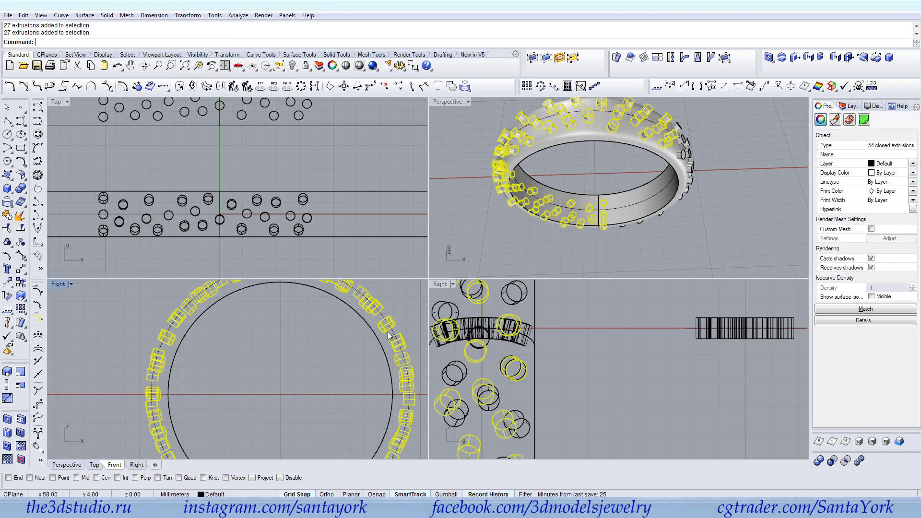
left_click(7, 242)
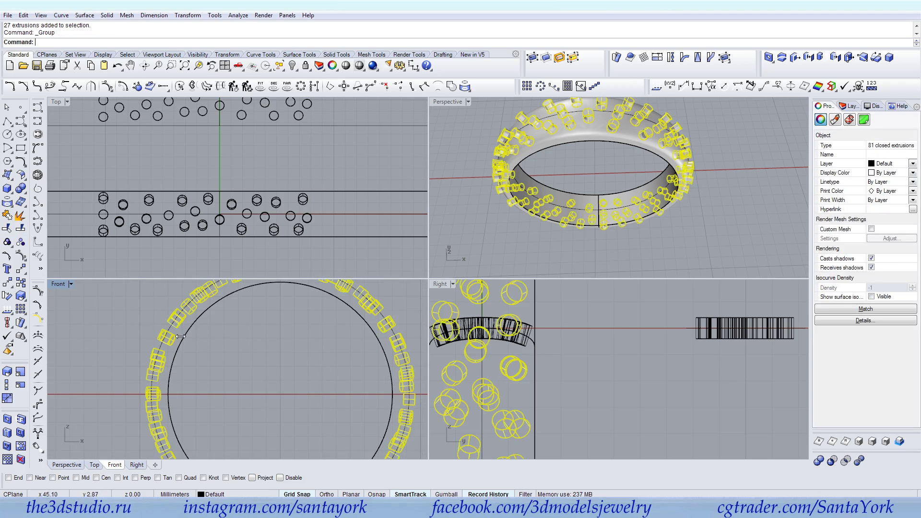
left_click(726, 203)
Subtract the grouped cylinders from the ring with Boolean Difference, deleting the input objects.
right_click_drag(726, 203, 635, 223)
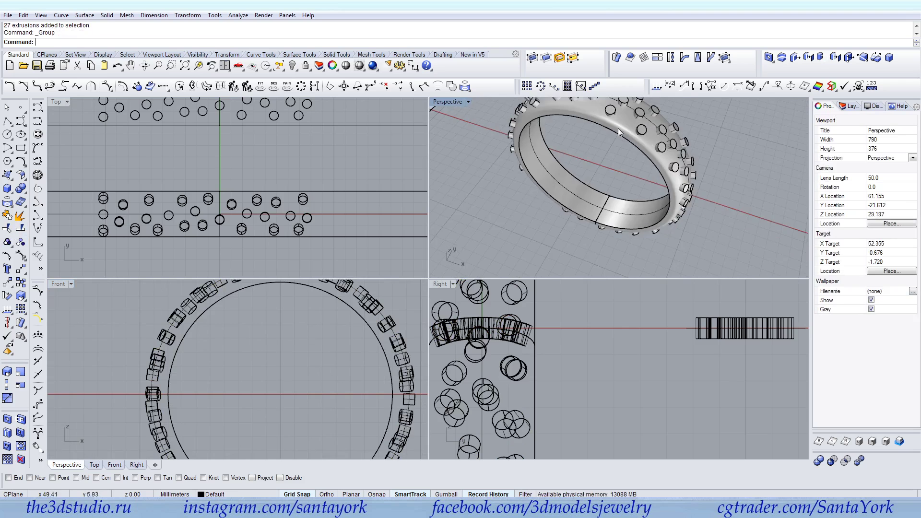
scroll(620, 126, "up", 6)
left_click(624, 119)
left_click(20, 188)
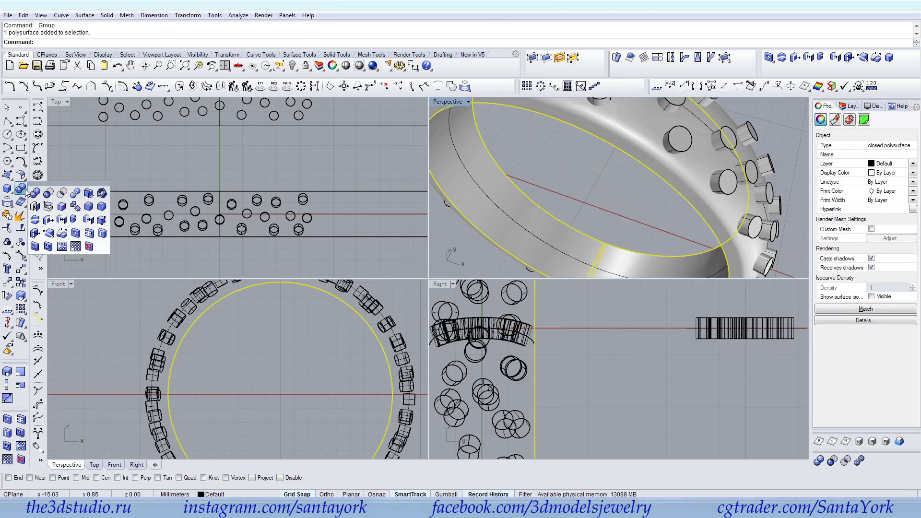
left_click(55, 197)
left_click(770, 171)
scroll(714, 154, "down", 2)
right_click(714, 154)
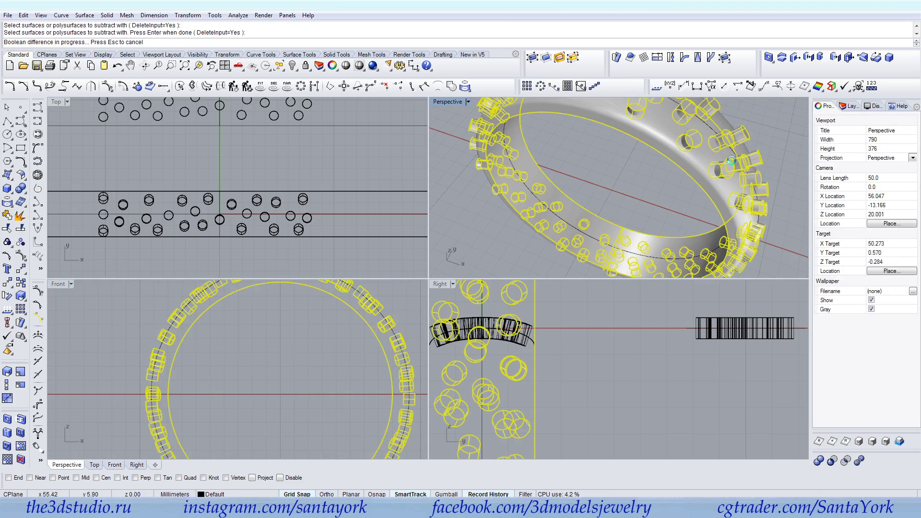
Examine the roundness and distribution of the holes around the ring from several angles.
scroll(661, 163, "down", 6)
right_click_drag(660, 163, 643, 192)
scroll(643, 192, "up", 6)
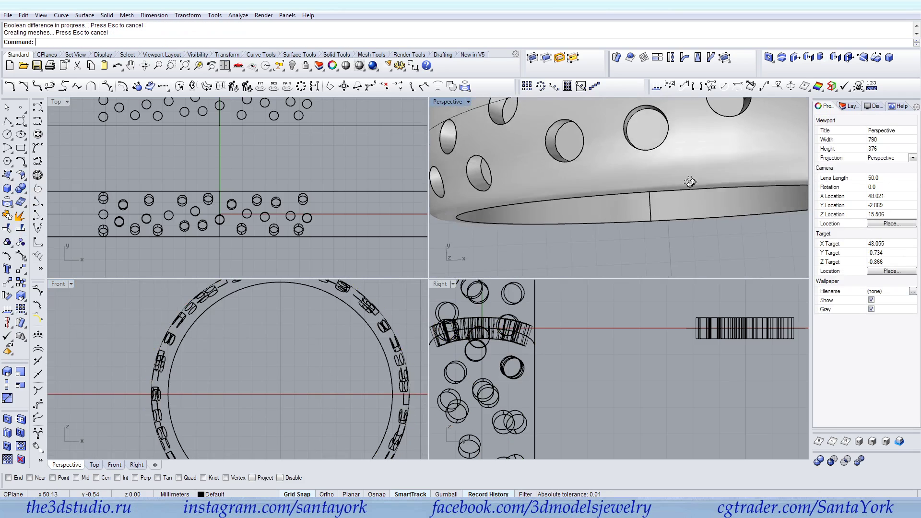
scroll(667, 248, "down", 5)
right_click_drag(667, 247, 628, 215)
scroll(575, 208, "up", 6)
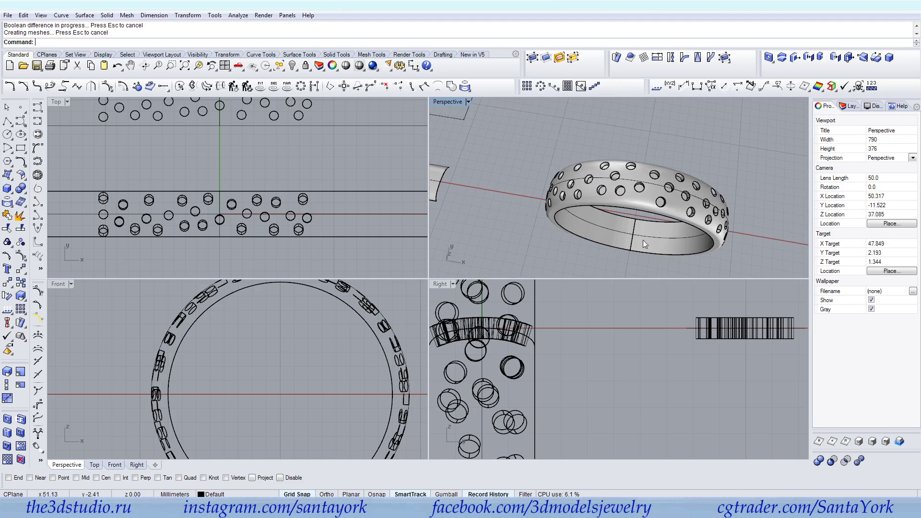
right_click_drag(682, 228, 647, 217)
scroll(720, 167, "down", 10)
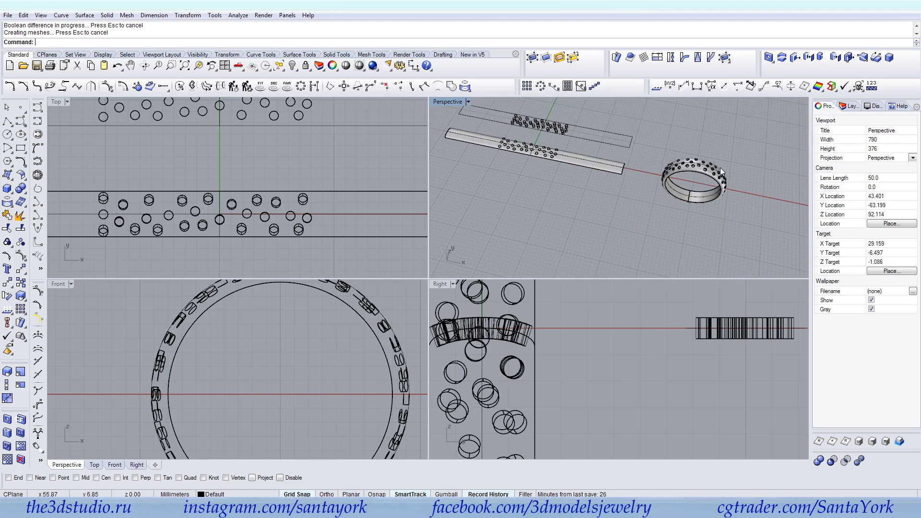
scroll(597, 136, "up", 4)
right_click_drag(747, 230, 707, 208, "shift")
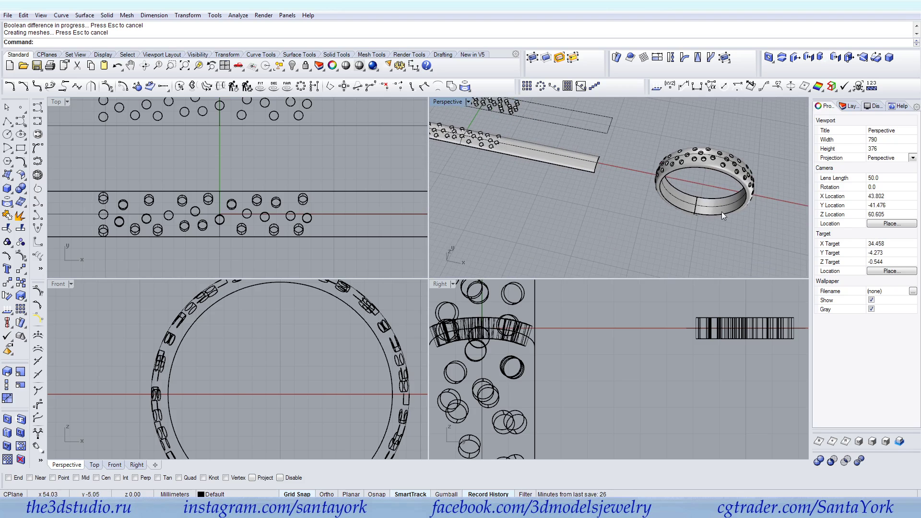
Compare the domed strip's surface with the ring's inner circle curve and measure that curve's length.
left_click(723, 206)
right_click(723, 206)
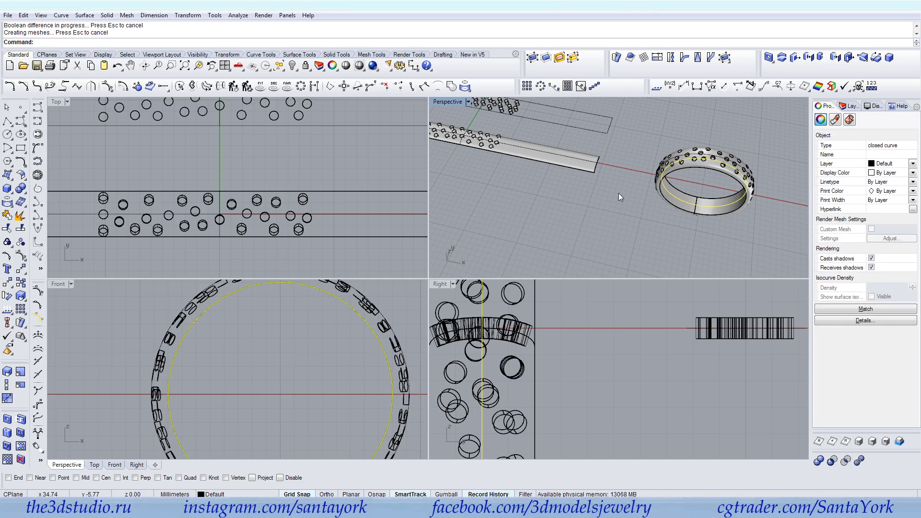
left_click(571, 166)
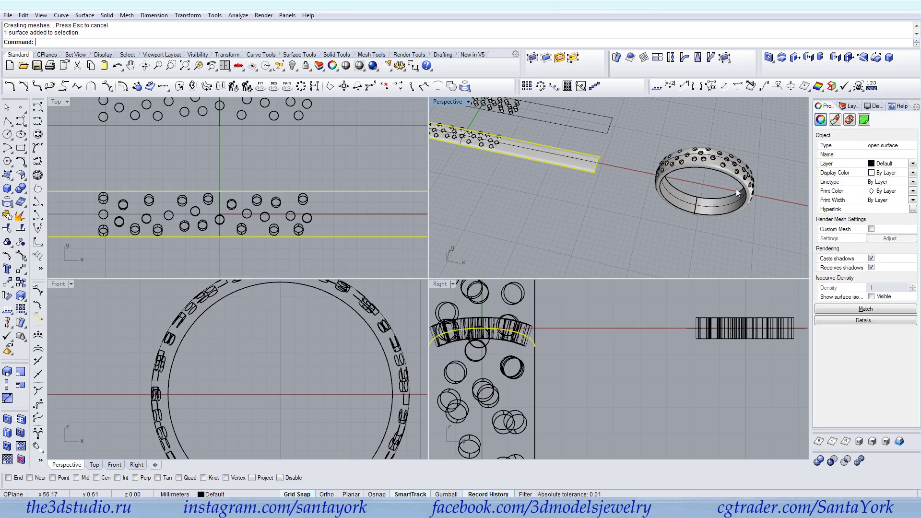
scroll(733, 198, "up", 6)
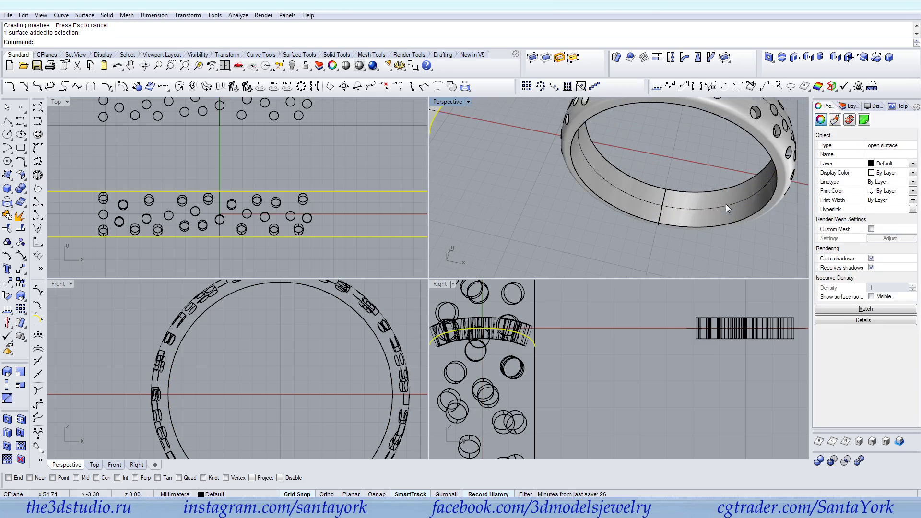
left_click(721, 206)
right_click(661, 232)
scroll(661, 232, "down", 5)
right_click_drag(662, 233, 665, 215)
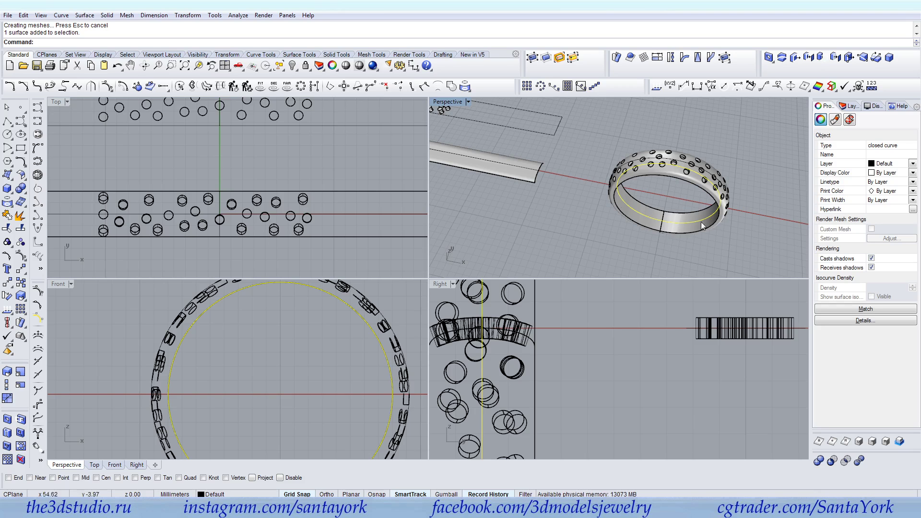
left_click(594, 88)
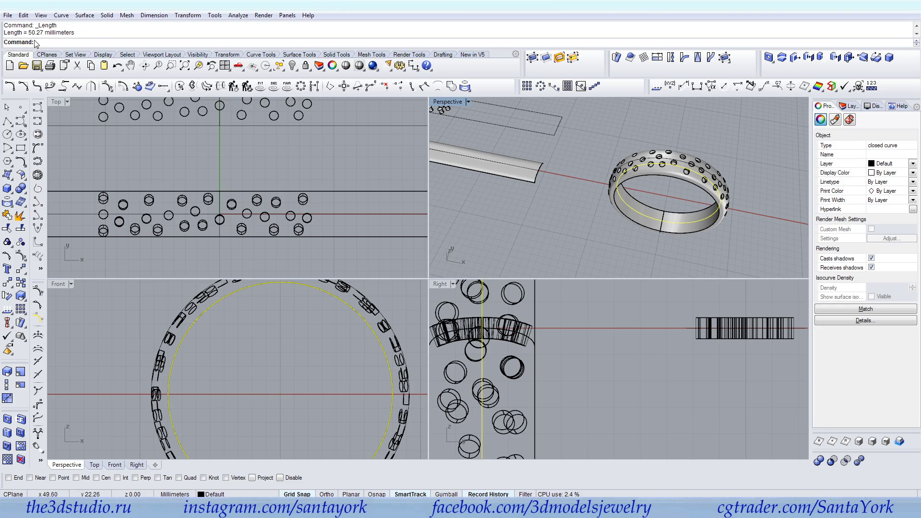
Draw a straight horizontal polyline 50.27 mm long below the domed strip in the Top view.
scroll(314, 122, "down", 4)
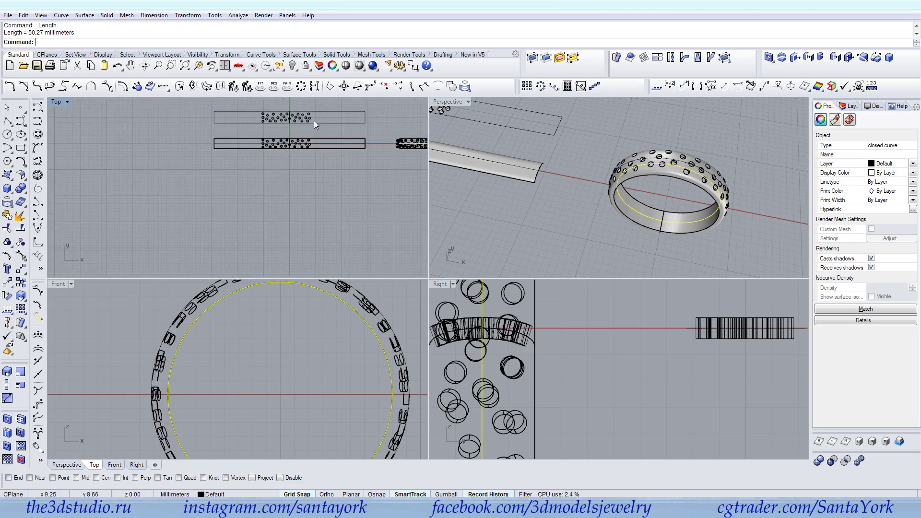
left_click(7, 122)
left_click(262, 177)
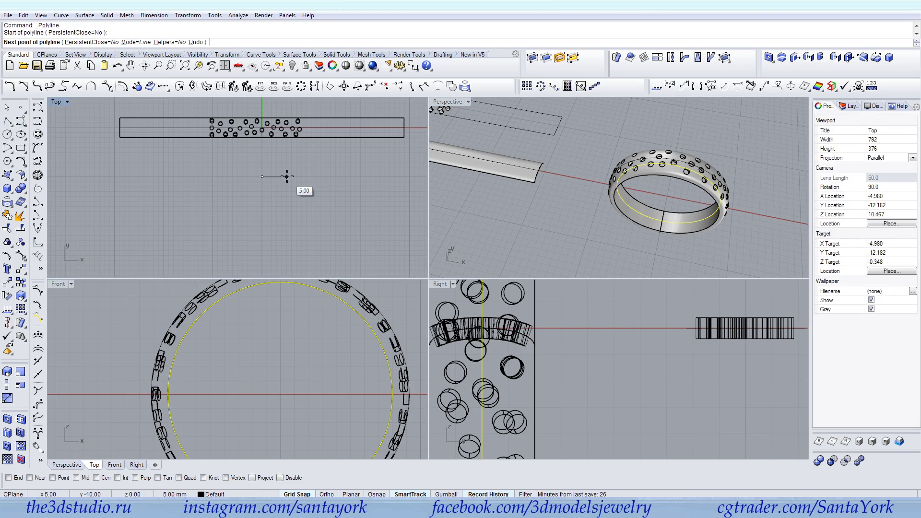
type("50.27")
key("Return")
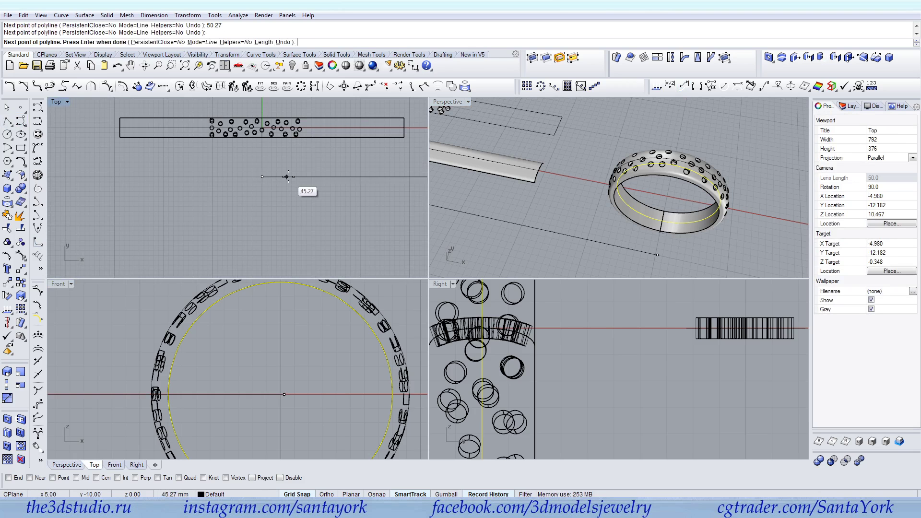
key("Return")
Move the 50.27 mm line from its midpoint to its former start point, centring it on the Y axis.
scroll(289, 177, "down", 2)
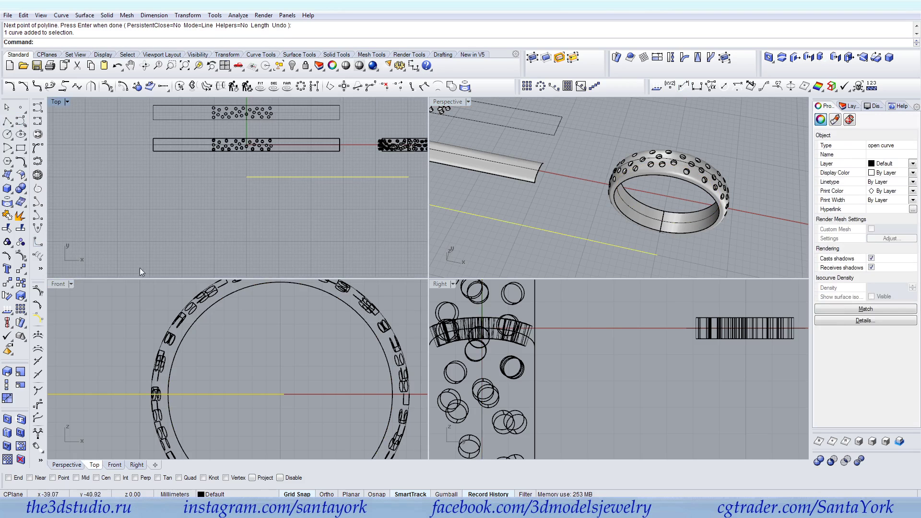
left_click(21, 269)
left_click(84, 478)
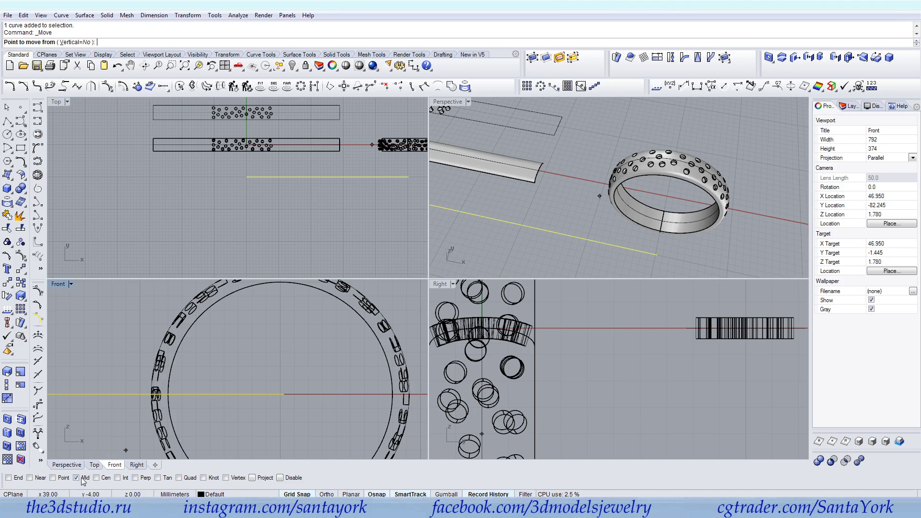
left_click(328, 178)
left_click(8, 478)
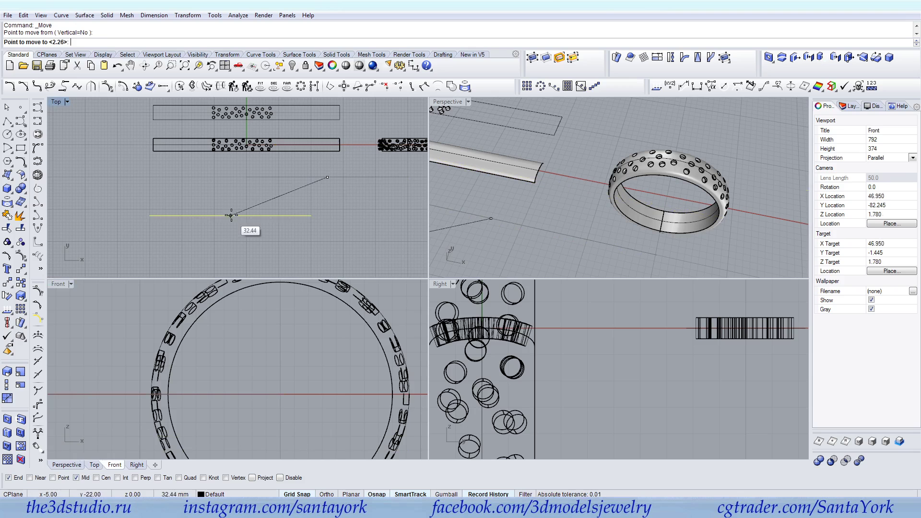
left_click(248, 182)
right_click_drag(270, 194, 248, 220)
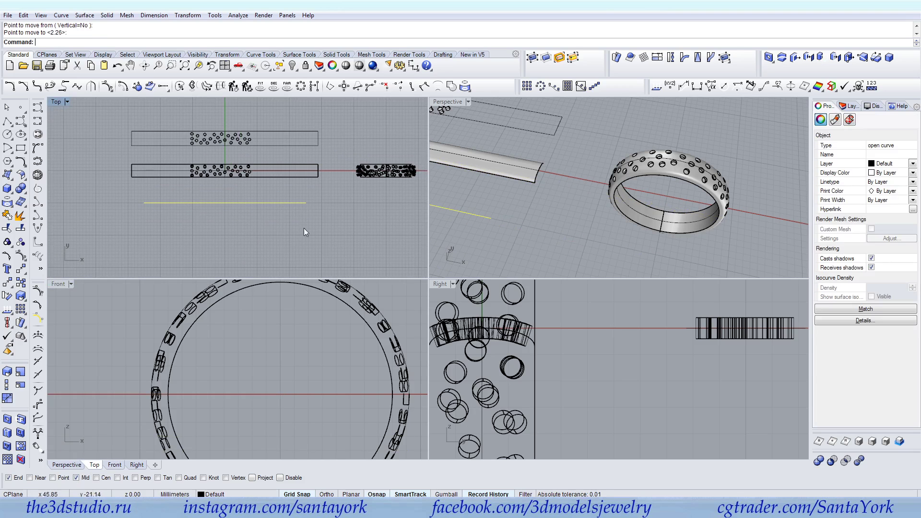
Measure the length of the ring's closed cross-section curve at the seam.
scroll(719, 227, "up", 5)
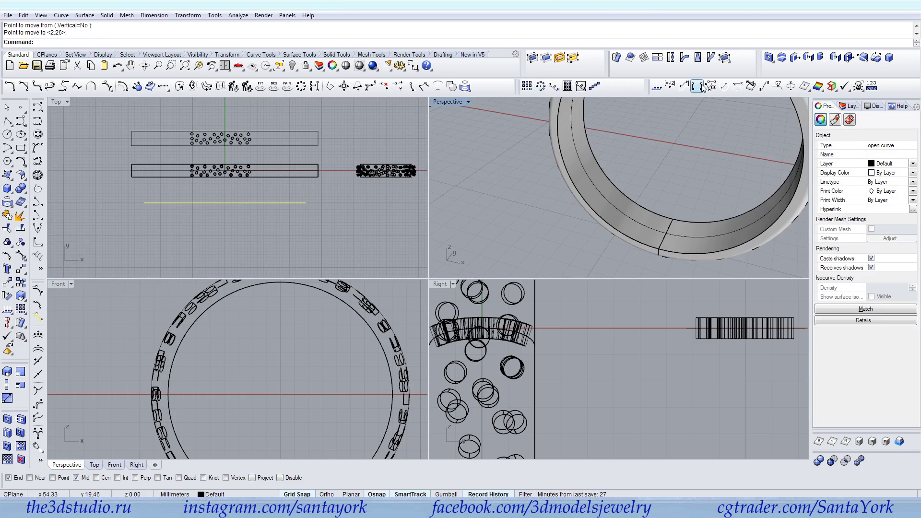
left_click(684, 86)
left_click(686, 249)
left_click(695, 249)
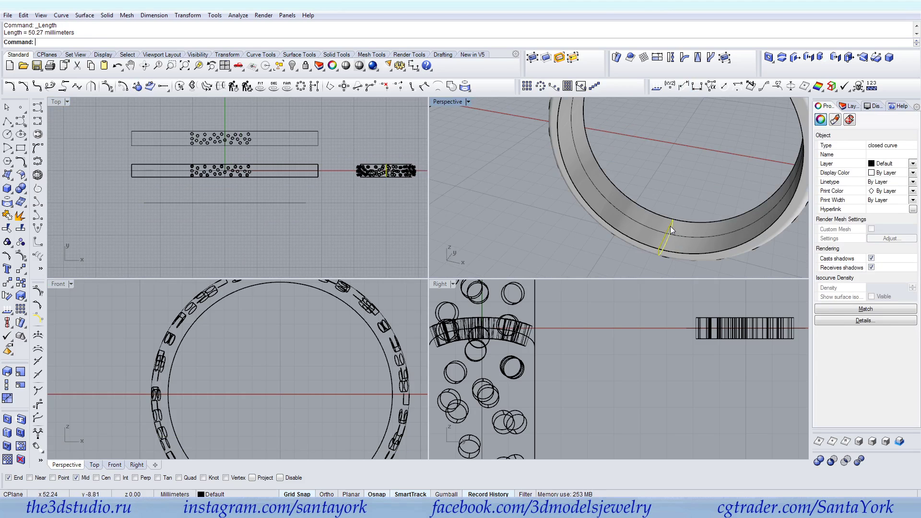
key("Escape")
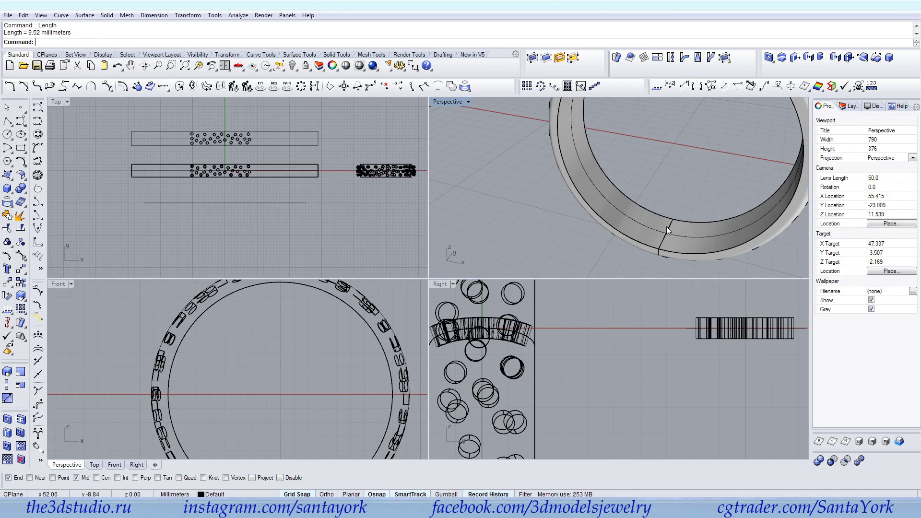
Measure the length of the polysurface edge across the ring's inner face at the seam.
key("Return")
left_click(666, 227)
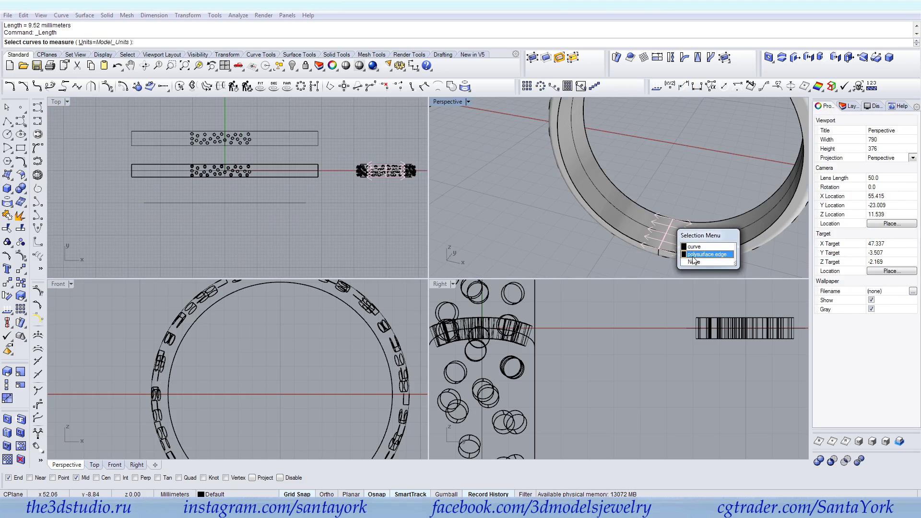
left_click(707, 257)
key("Return")
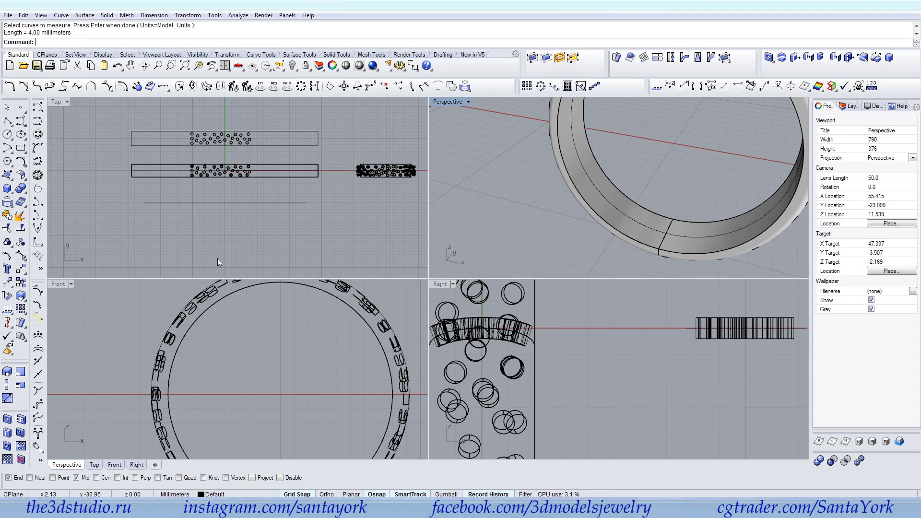
Draw a rectangle about 4 mm high, centred on the midpoint of the 50.27 mm line and as long as that line.
left_click(20, 148)
left_click(48, 152)
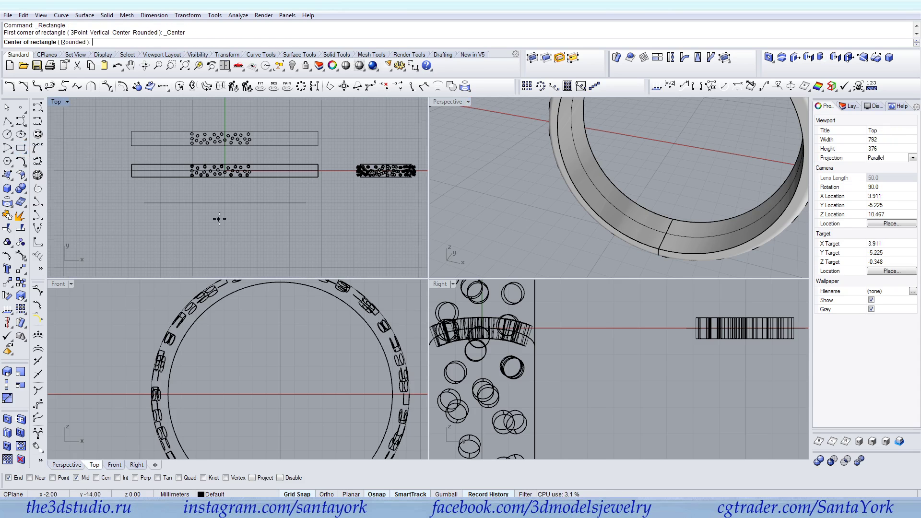
scroll(220, 216, "up", 3)
left_click(214, 194)
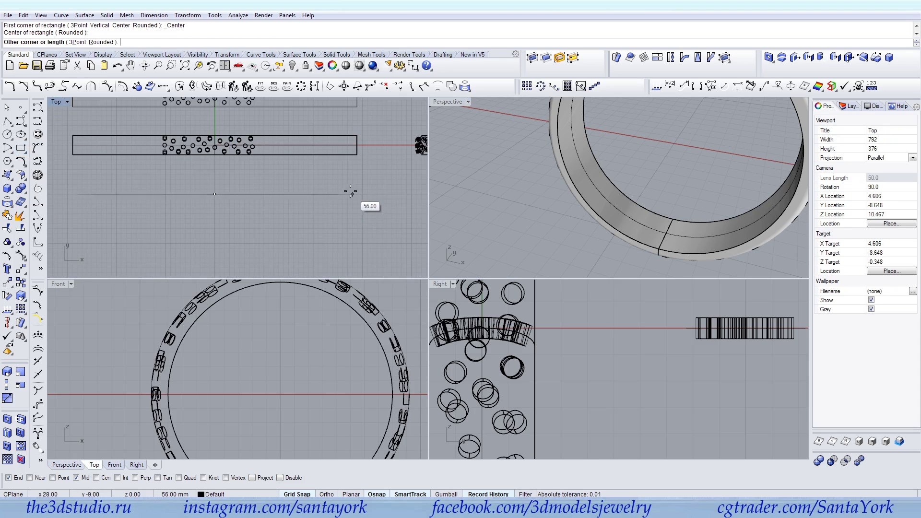
scroll(339, 190, "up", 4)
left_click(336, 175)
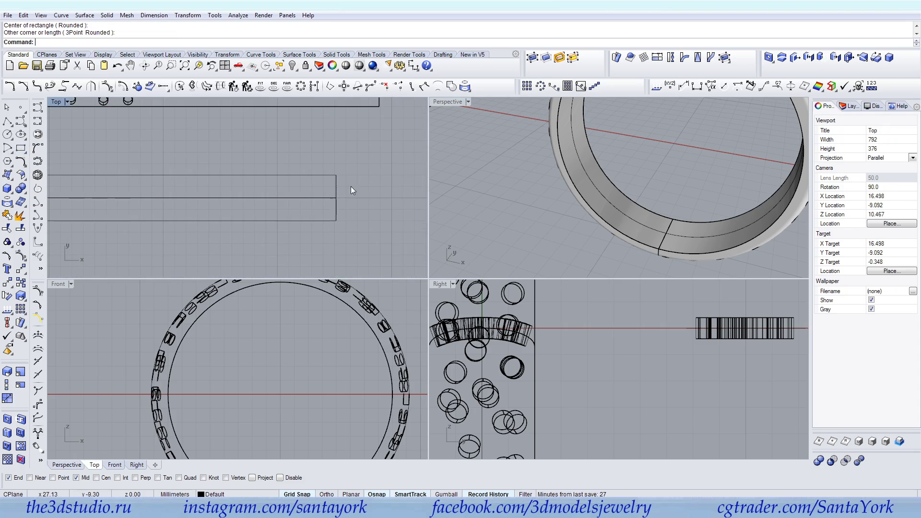
Check the height of the rectangle's short end with a temporary polyline.
left_click(8, 128)
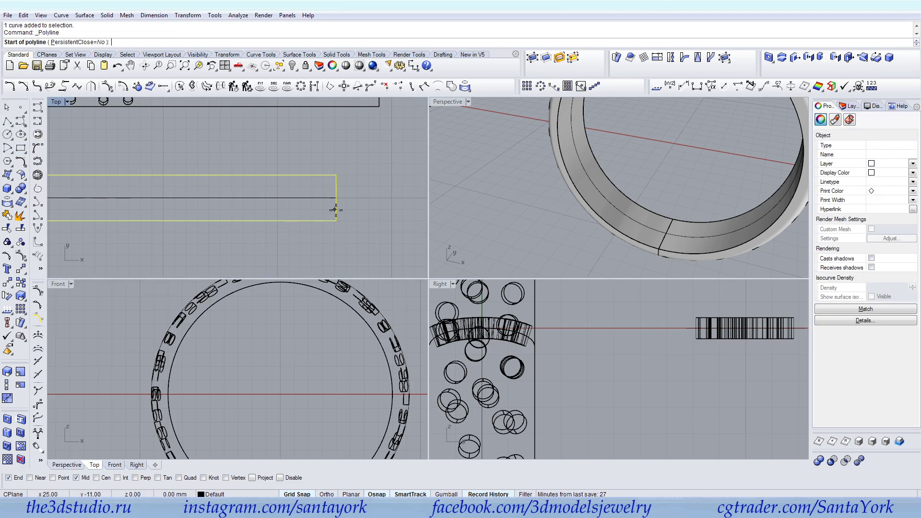
left_click(337, 176)
key("Escape")
scroll(373, 184, "down", 10)
scroll(293, 222, "up", 4)
left_click(292, 221)
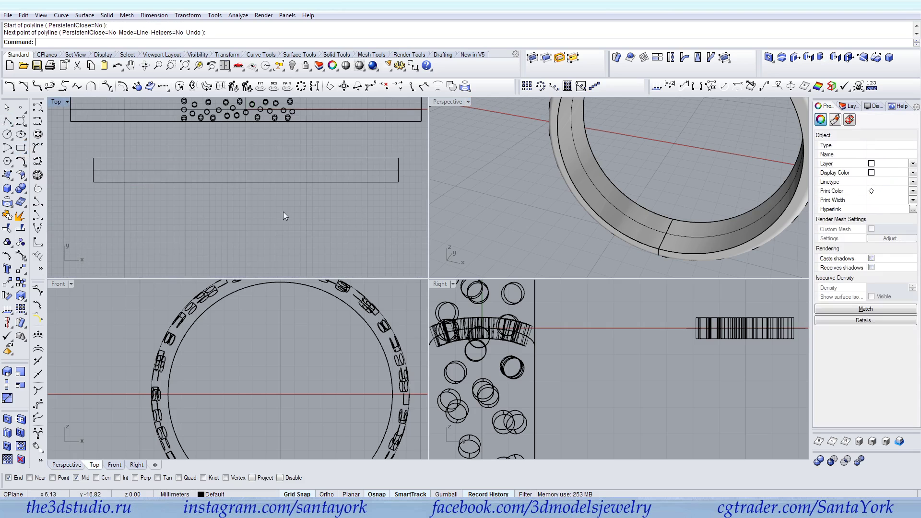
Create the text AMORE as grouped curves in bold Traditional Arabic, 5 mm high, and place it below the rectangle.
left_click(7, 269)
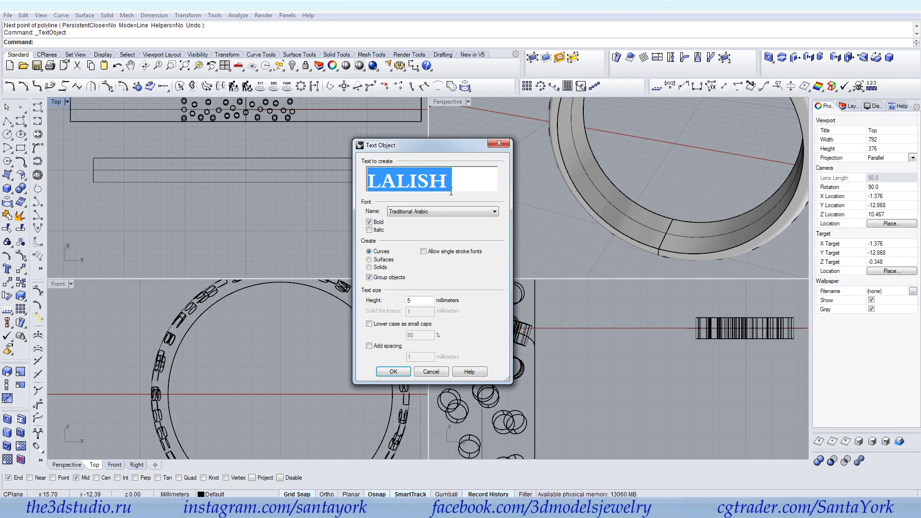
type("AM")
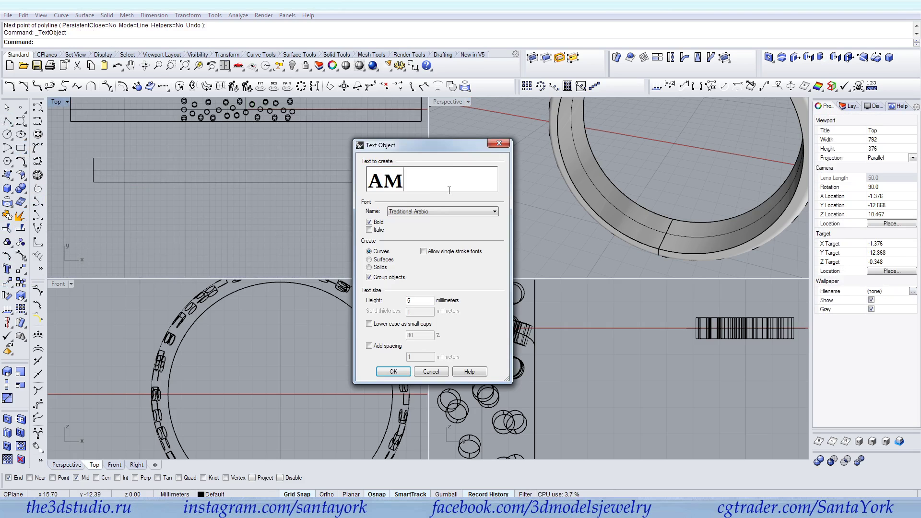
type("ORE")
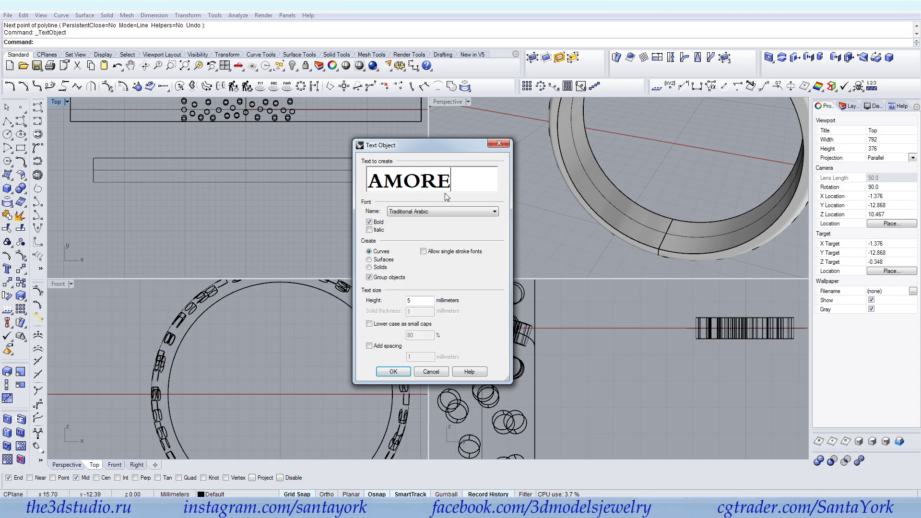
left_click(398, 372)
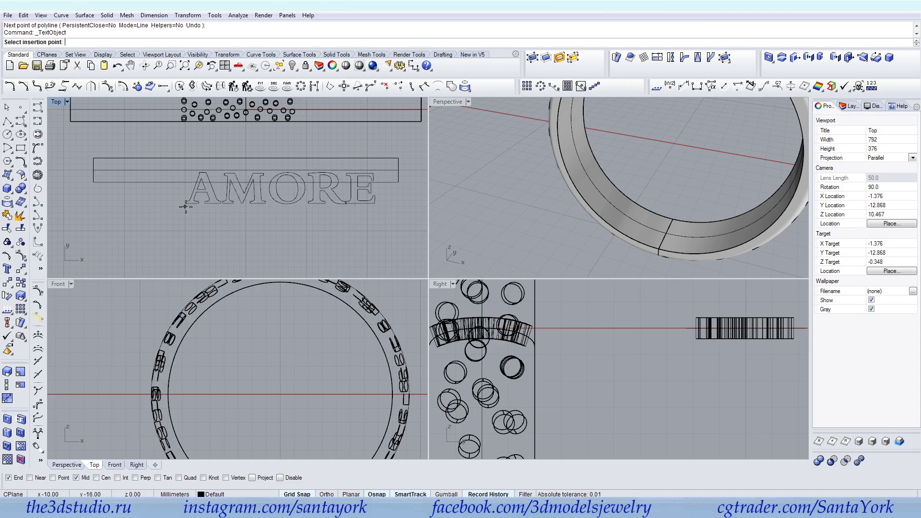
left_click(271, 216)
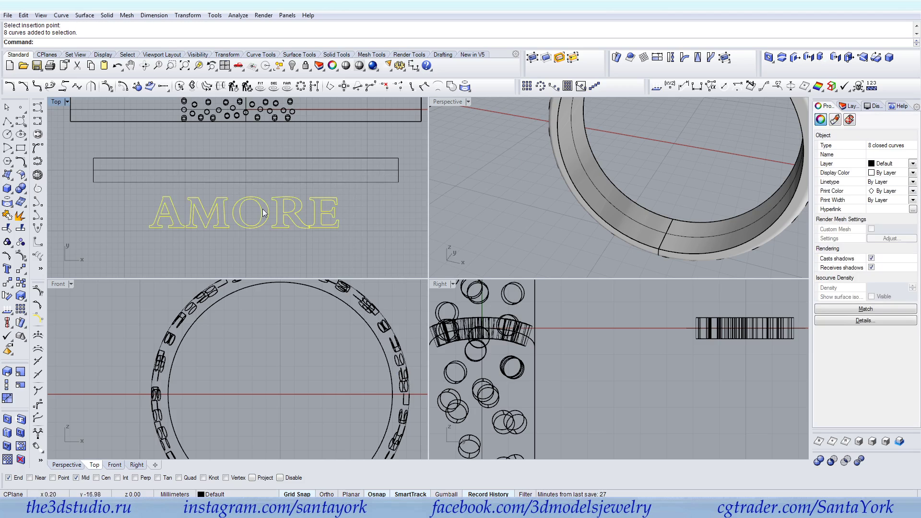
Move the AMORE curves onto the rectangle and scale them in 2D about the centre line's midpoint by a factor of about 0.59.
left_click_drag(227, 216, 235, 174)
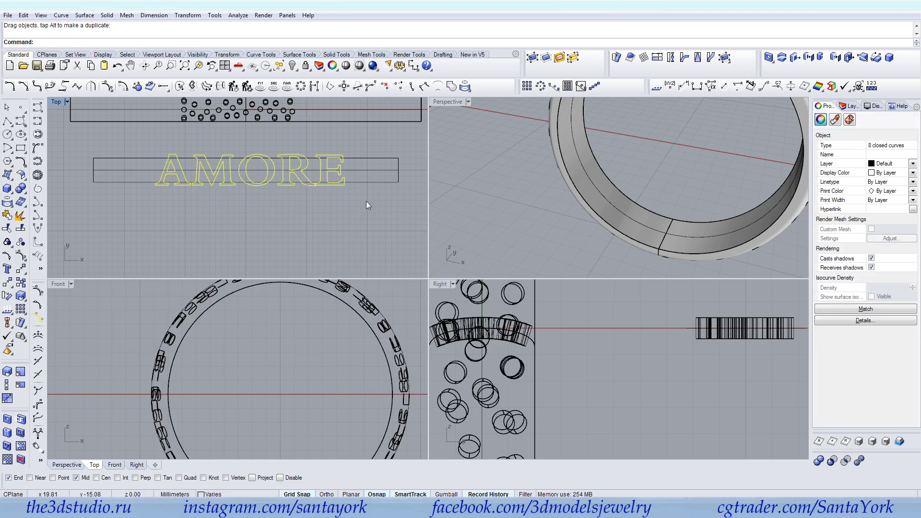
left_click(20, 372)
scroll(248, 166, "up", 5)
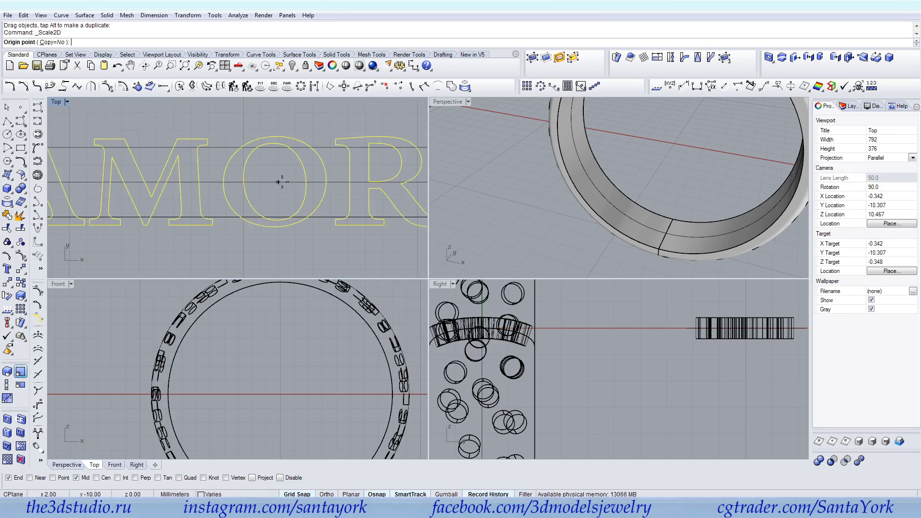
left_click(247, 185)
scroll(251, 199, "down", 3)
left_click(298, 495)
left_click(401, 236, "shift")
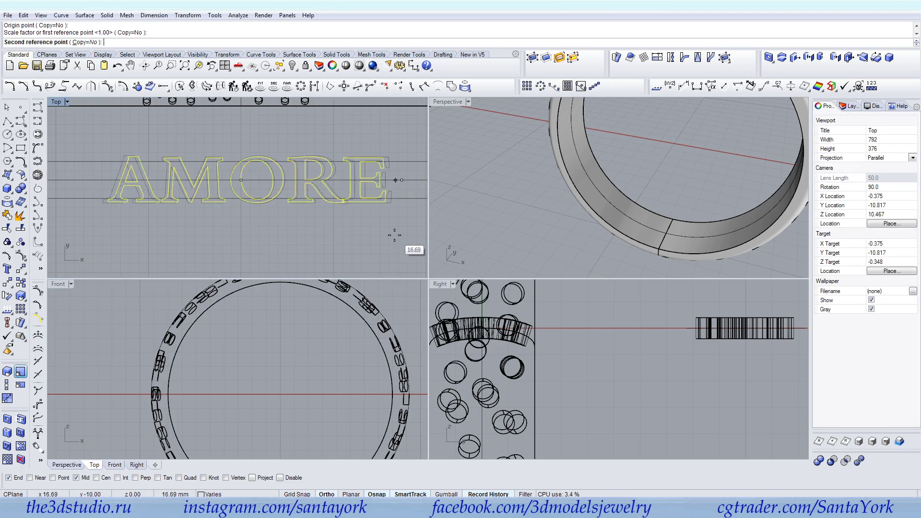
left_click(338, 234)
left_click(341, 162)
scroll(340, 162, "up", 3)
scroll(239, 153, "down", 3)
scroll(260, 137, "up", 3)
key("Escape")
scroll(270, 170, "down", 3)
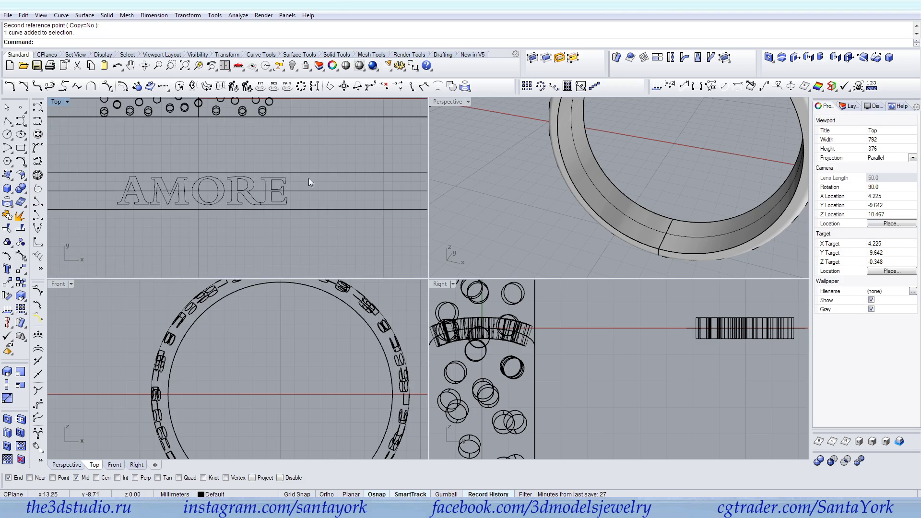
Offset the rectangle inward by 0.4 mm to mark the margin for the lettering.
scroll(143, 205, "up", 5)
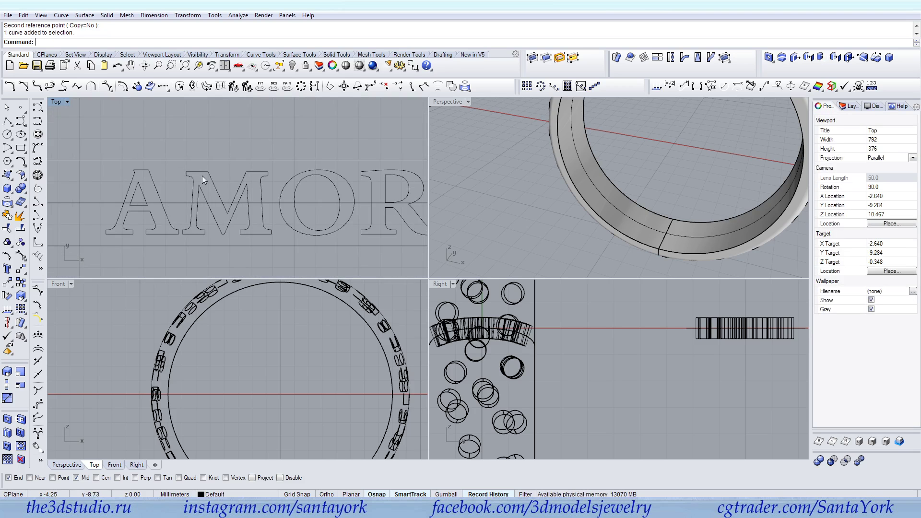
left_click(123, 87)
left_click(164, 160)
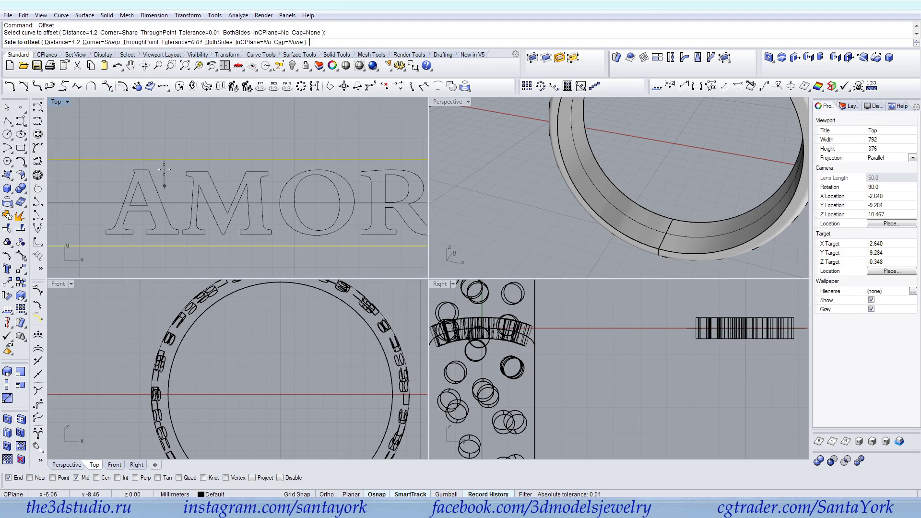
type("0.4")
key("Return")
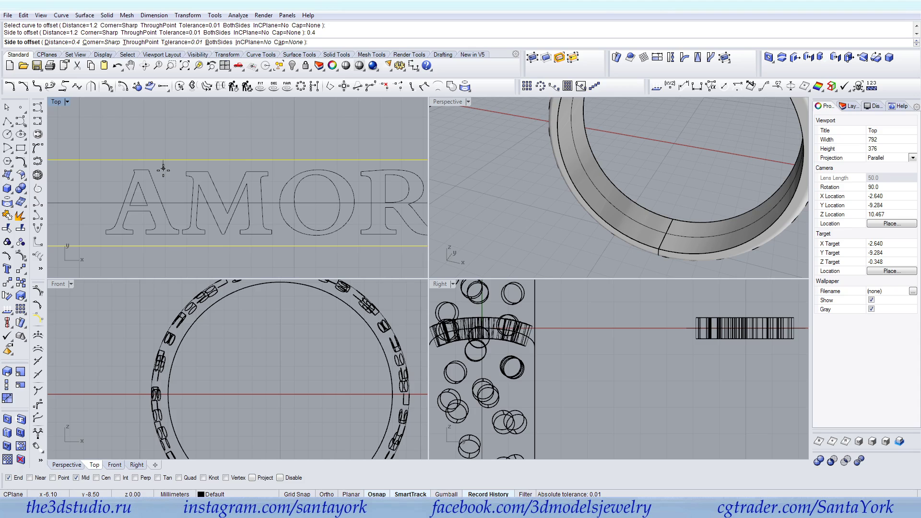
key("Return")
left_click(163, 168)
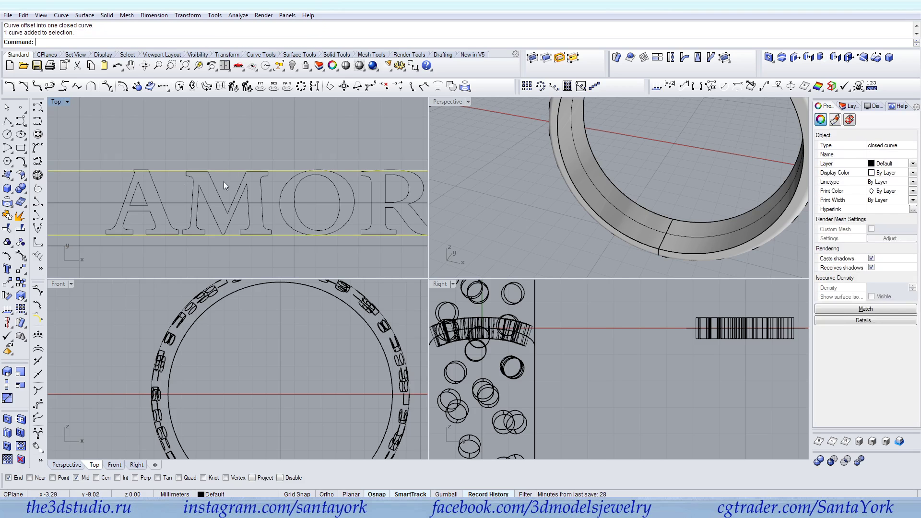
Scale the AMORE curves down slightly in 2D about the centre line's midpoint to fit inside the offset rectangle.
left_click(214, 183)
right_click_drag(295, 191, 247, 187)
scroll(283, 171, "down", 2)
left_click(20, 371)
scroll(273, 199, "up", 3)
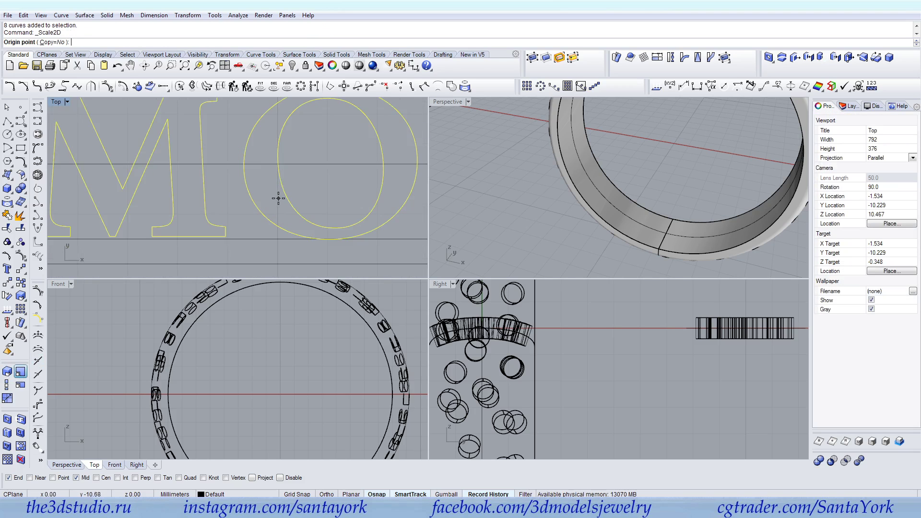
left_click(278, 168)
scroll(277, 172, "down", 2)
left_click(254, 254)
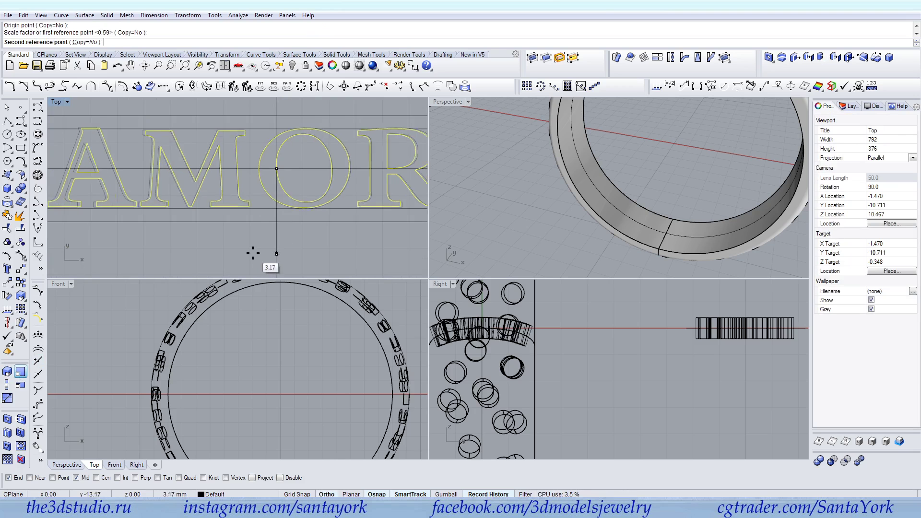
left_click(254, 245)
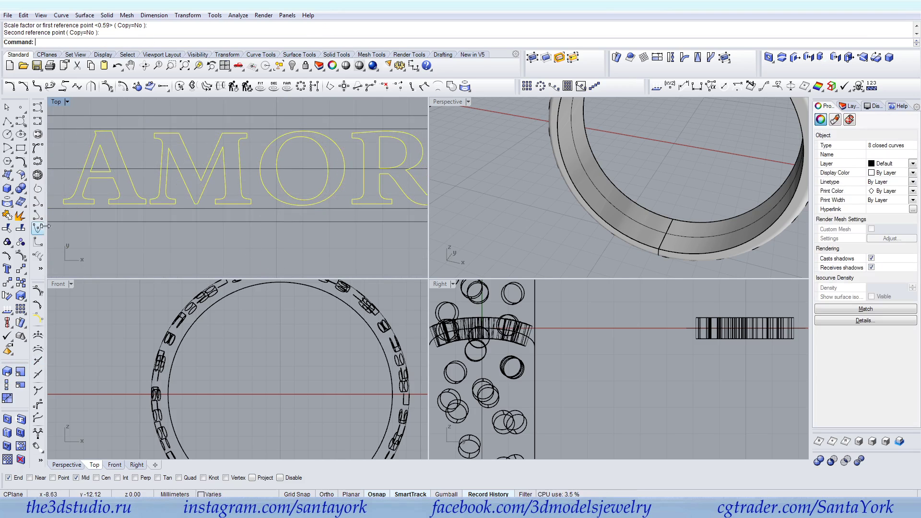
Ungroup the AMORE curves and group the outer and inner outlines of A, O and R letter by letter.
left_click(20, 242)
left_click(132, 177)
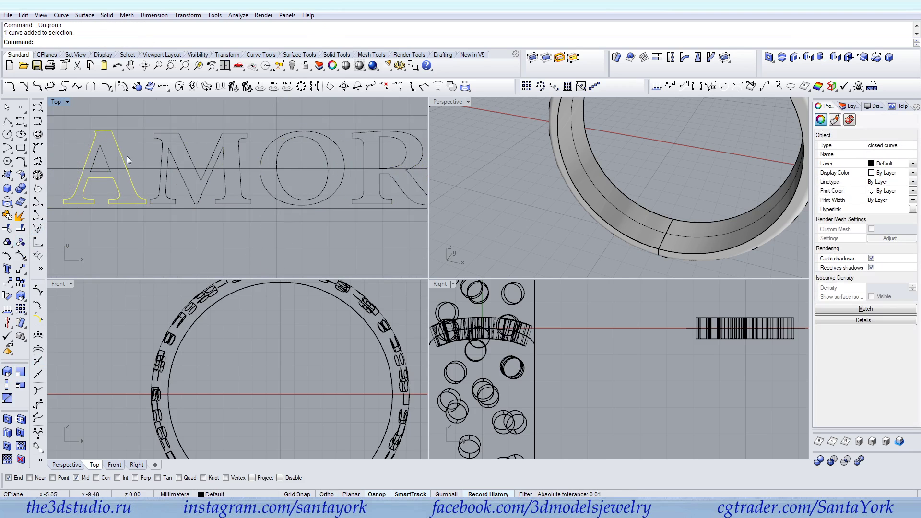
left_click(85, 162)
key("ctrl+g")
left_click_drag(301, 149, 241, 157)
key("ctrl+g")
left_click_drag(385, 146, 353, 151)
key("ctrl+g")
Maximize the Top view and check the thickness of the letter E's middle arm with a temporary polyline.
right_click_drag(383, 165, 217, 175)
scroll(350, 160, "down", 4)
left_click(339, 166)
scroll(336, 167, "up", 3)
scroll(339, 169, "down", 3)
double_click(59, 104)
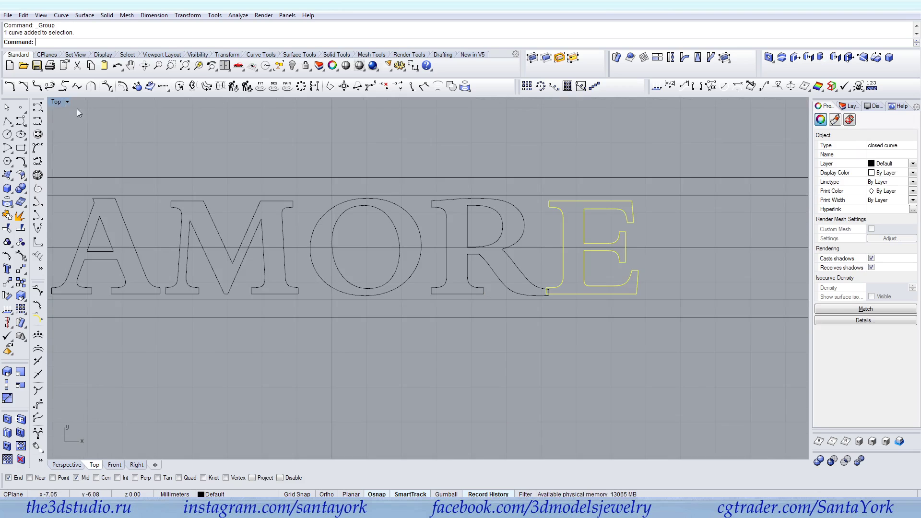
scroll(669, 248, "up", 3)
left_click(7, 122)
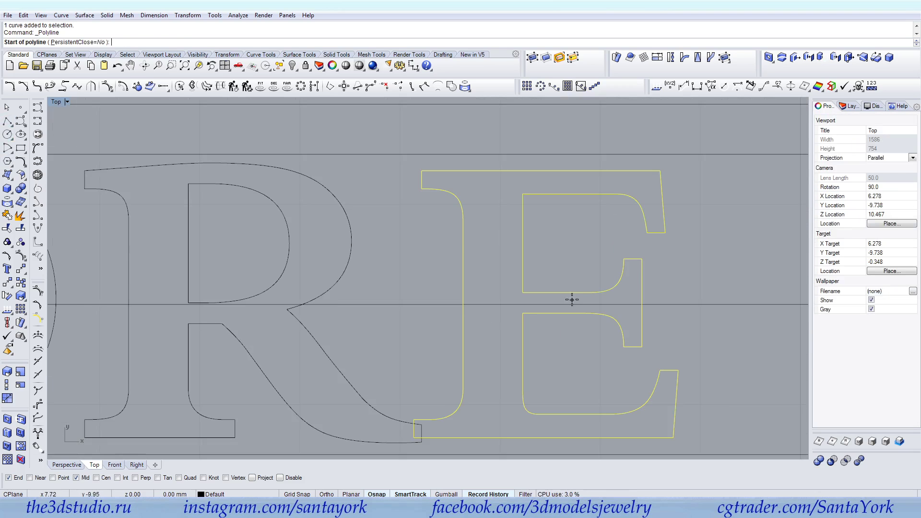
scroll(565, 248, "down", 3)
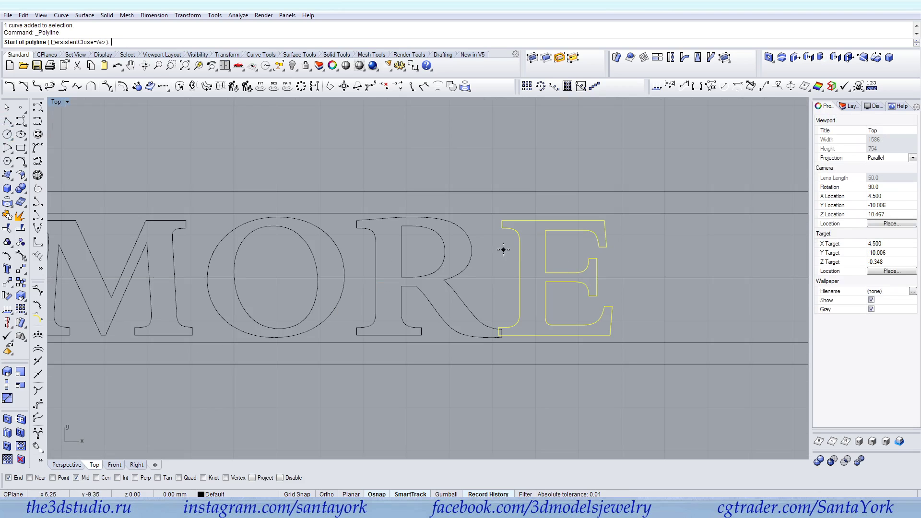
scroll(560, 265, "up", 5)
left_click(517, 284)
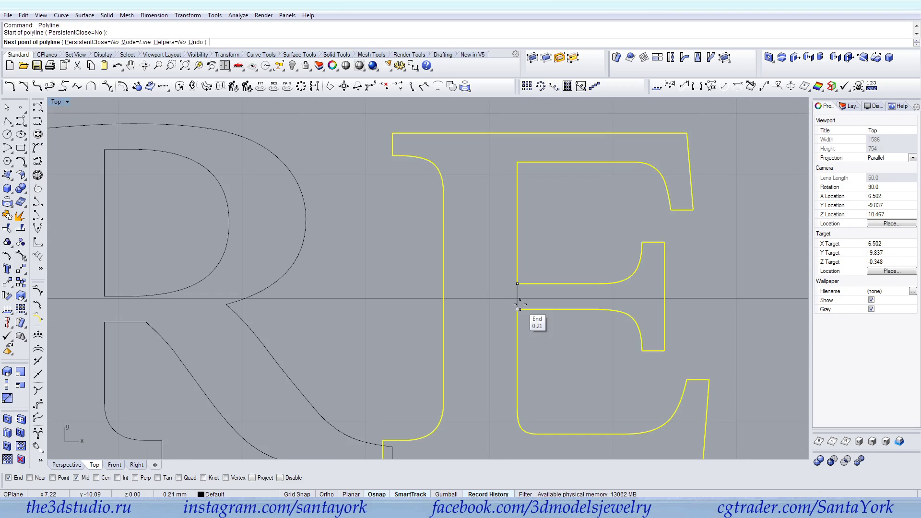
key("Escape")
scroll(533, 295, "down", 3)
scroll(539, 231, "up", 2)
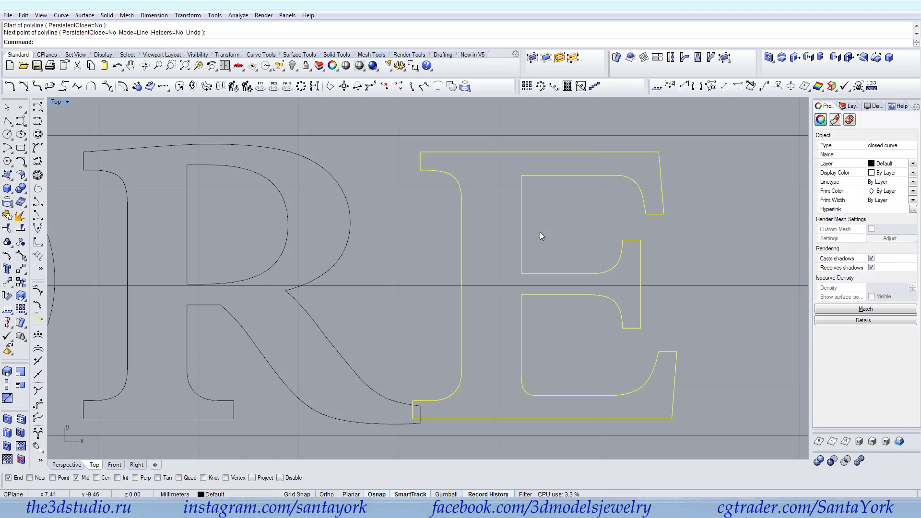
Offset the outline of the letter E outward by 0.05 mm.
left_click(124, 87)
type("0.05")
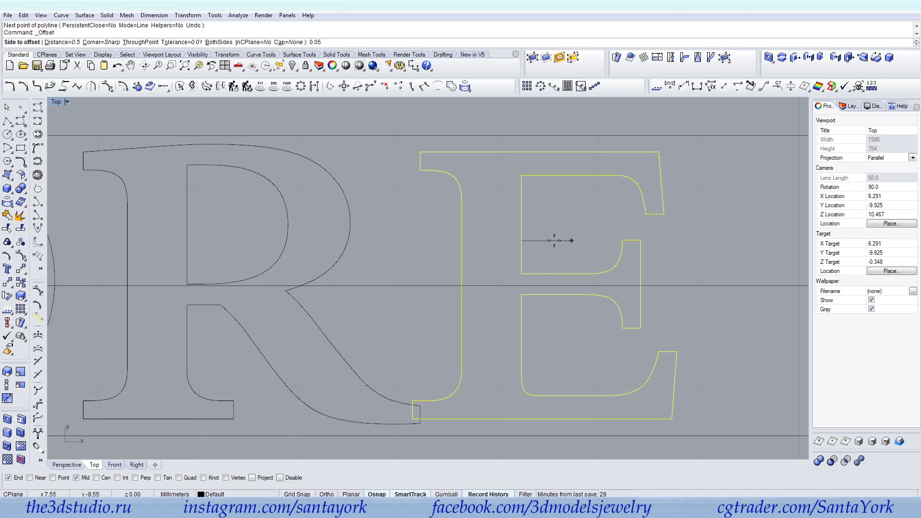
key("Return")
left_click(613, 243)
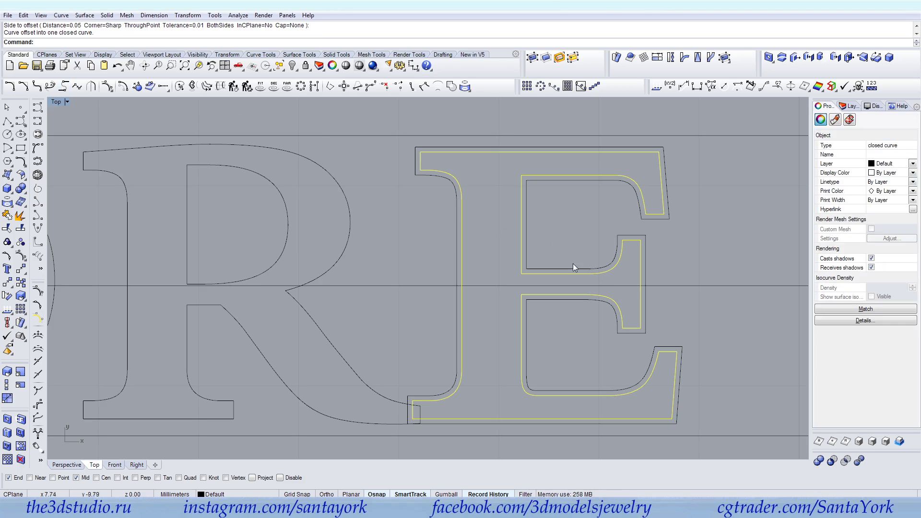
Check the thickness of the offset E's middle arm and lower serif with a temporary polyline.
left_click(7, 122)
left_click(526, 269)
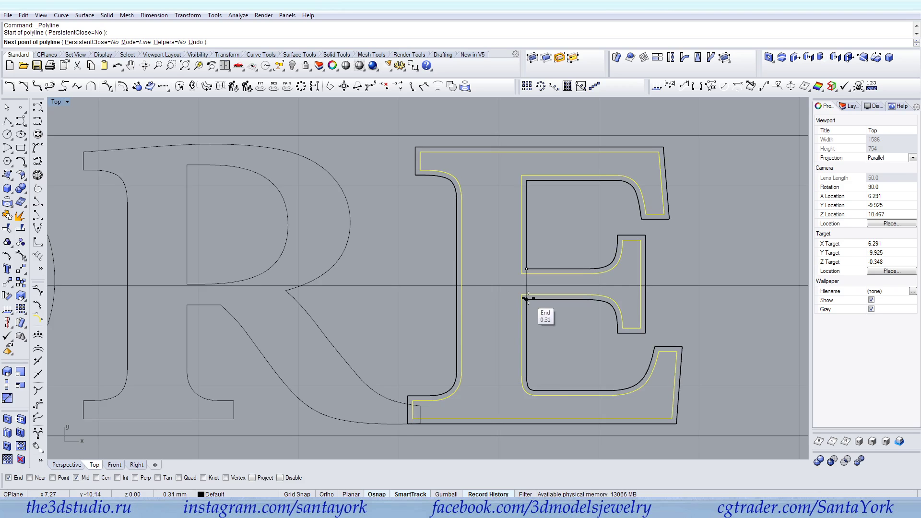
scroll(407, 424, "up", 4)
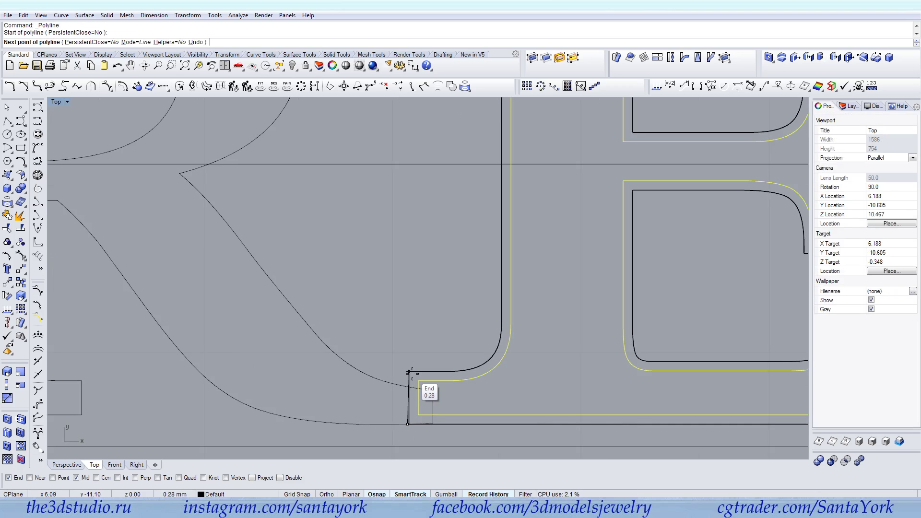
scroll(408, 379, "up", 3)
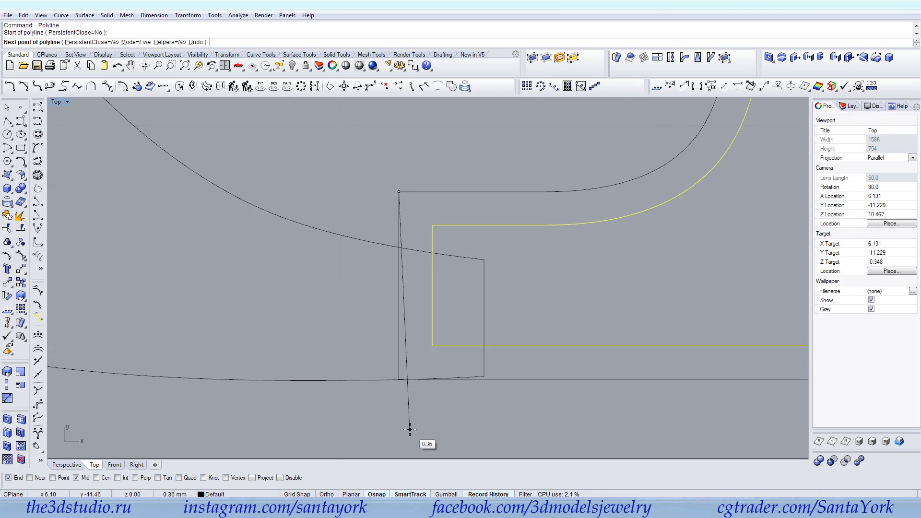
left_click(402, 378)
scroll(455, 355, "down", 6)
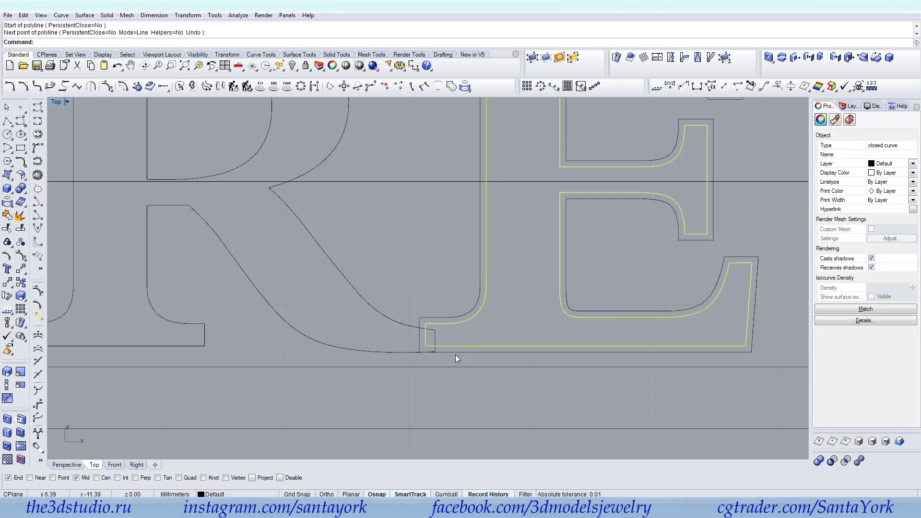
Offset the outer outline of the letter R outward and its counter inward by 0.05 mm.
left_click(472, 243)
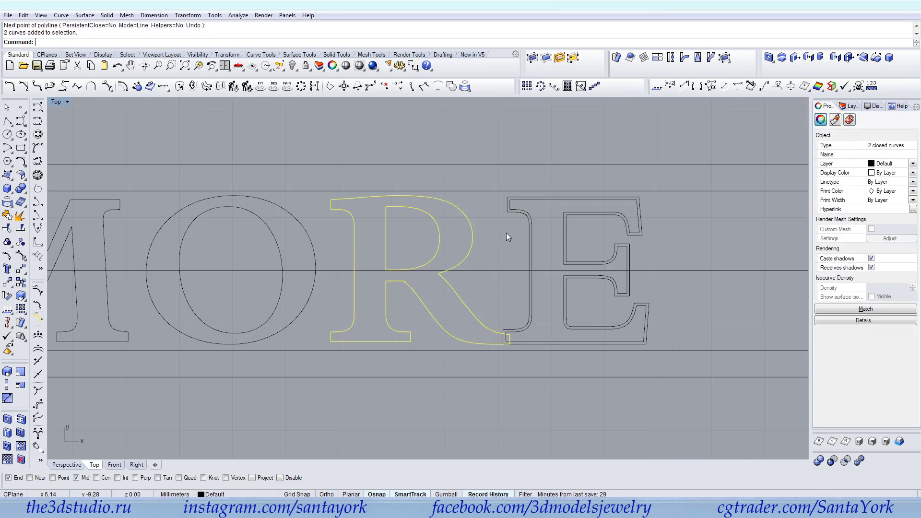
left_click(506, 233)
left_click(123, 87)
left_click(467, 218)
left_click(486, 208)
key("Return")
left_click(435, 218)
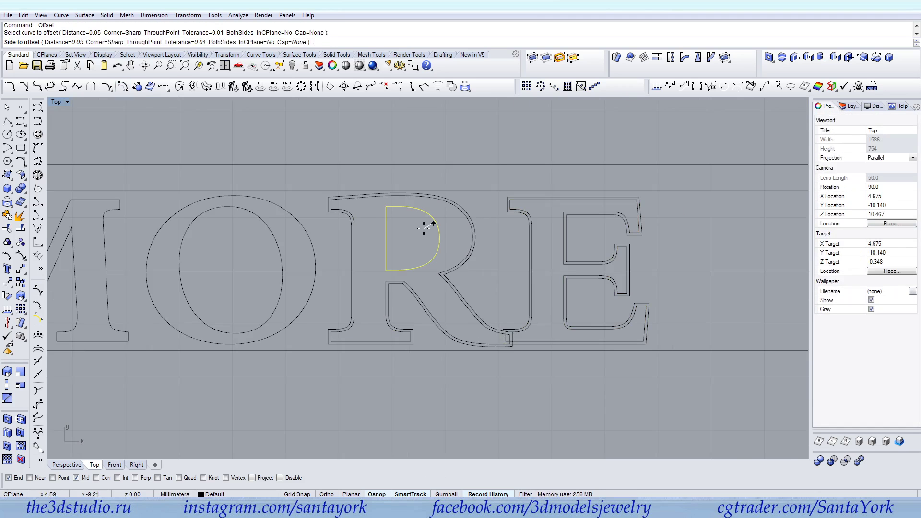
left_click(423, 228)
Offset both outlines of the letter O and the outline of the M by 0.05 mm to thicken the strokes.
scroll(490, 210, "down", 2)
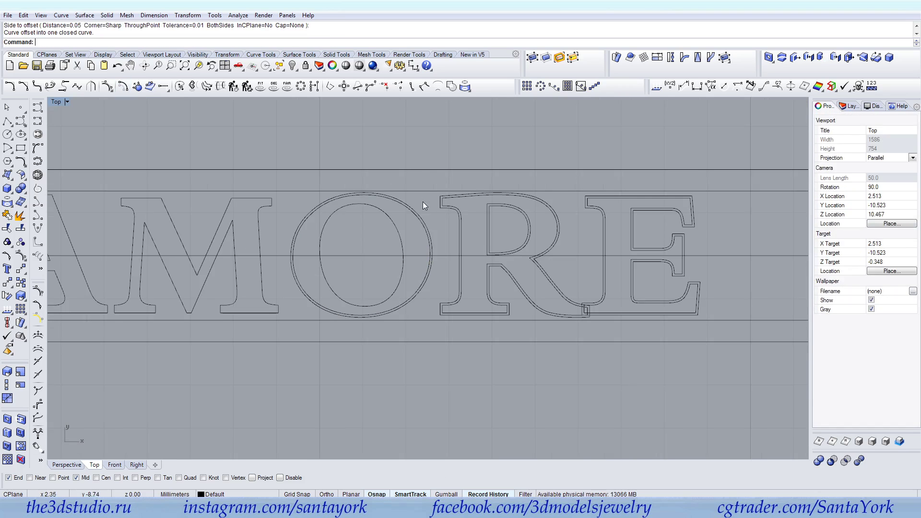
key("Return")
left_click(384, 215)
left_click(325, 224)
right_click(265, 211)
left_click(265, 207)
left_click(270, 219)
Offset the outer outline of the letter A outward and its triangular counter inward by 0.05 mm.
right_click_drag(103, 255, 243, 251)
key("Return")
left_click(211, 232)
left_click(166, 241)
scroll(165, 241, "up", 2)
key("Return")
left_click(188, 227)
left_click(168, 234)
Delete the original thinner outlines of all five AMORE letters, keeping only the offset curves.
left_click(399, 223)
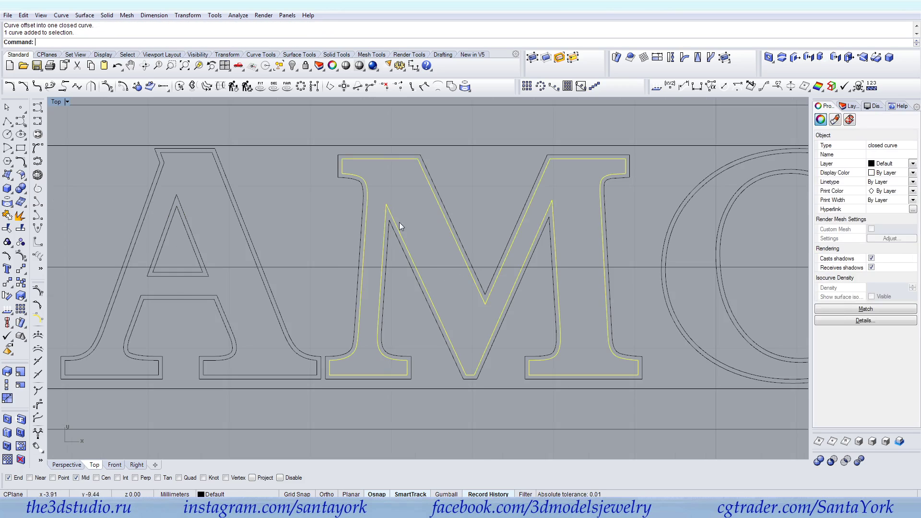
key("Delete")
left_click(230, 199)
key("Delete")
left_click(748, 179)
key("Delete")
scroll(502, 221, "down", 12)
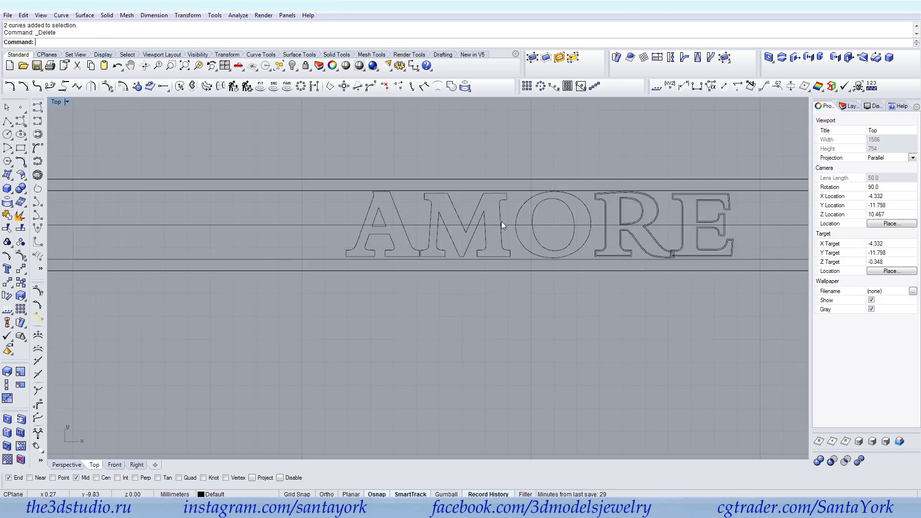
scroll(701, 202, "up", 6)
left_click(701, 194)
key("Delete")
left_click(606, 194)
key("Delete")
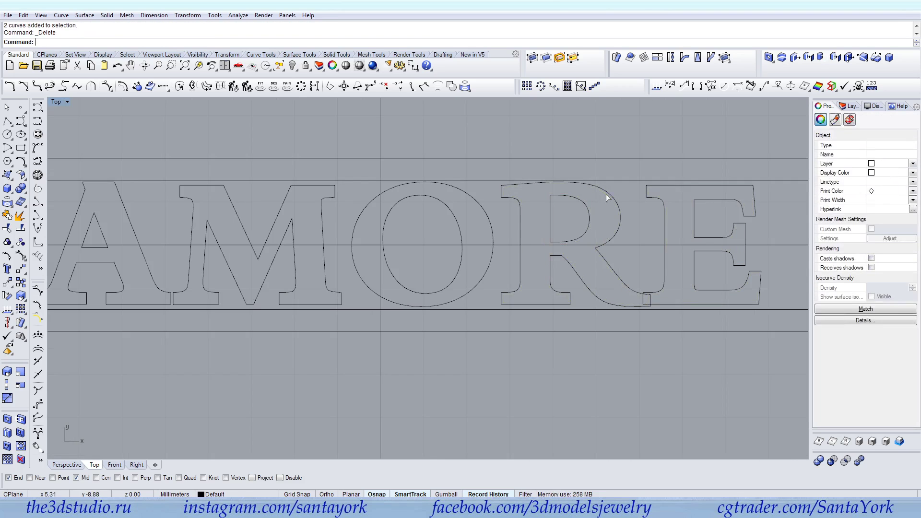
Move the letter E sideways until the left edge of its lower serif meets the end of the R's leg.
left_click(755, 212)
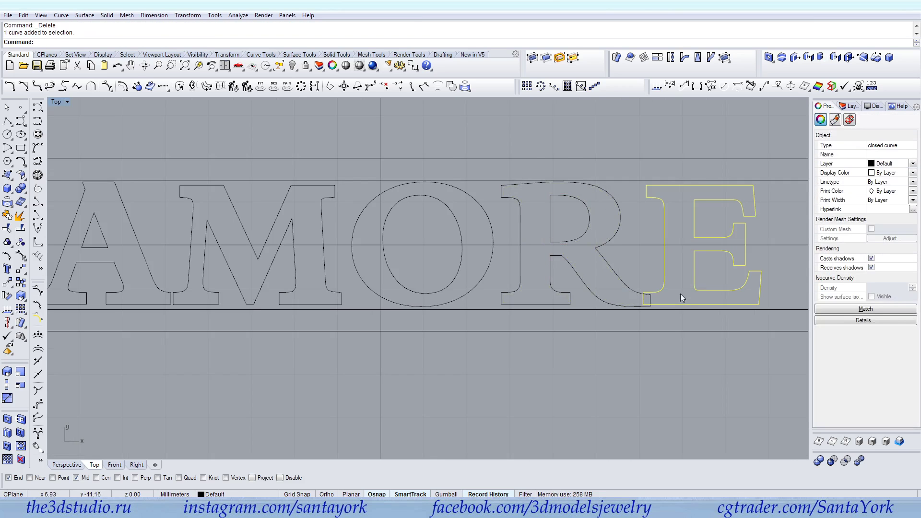
scroll(678, 298, "up", 2)
mouse_move(676, 310)
left_mouse_down()
mouse_move(703, 310)
mouse_move(689, 311)
left_mouse_up()
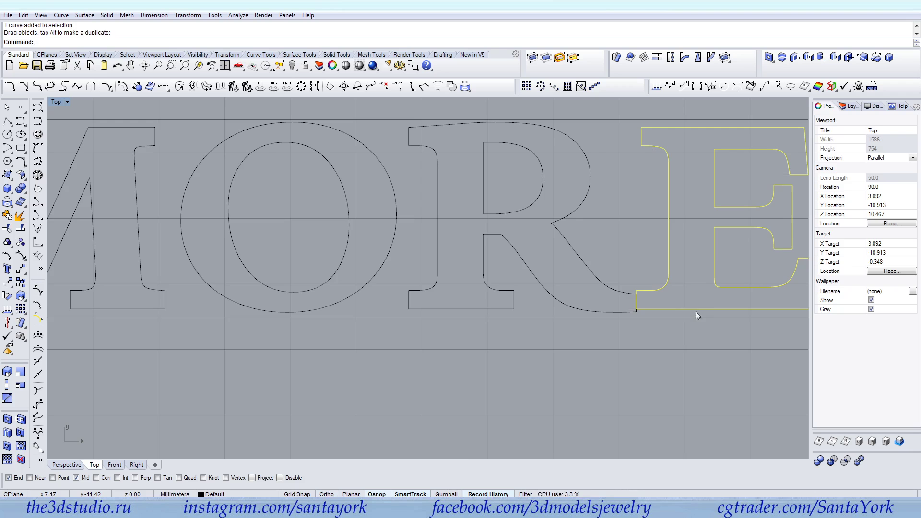
right_click_drag(628, 310, 505, 291)
scroll(506, 290, "up", 6)
mouse_move(537, 291)
left_mouse_down()
mouse_move(290, 304)
mouse_move(558, 302)
mouse_move(537, 289)
left_mouse_up()
scroll(537, 290, "up", 2)
scroll(480, 292, "down", 2)
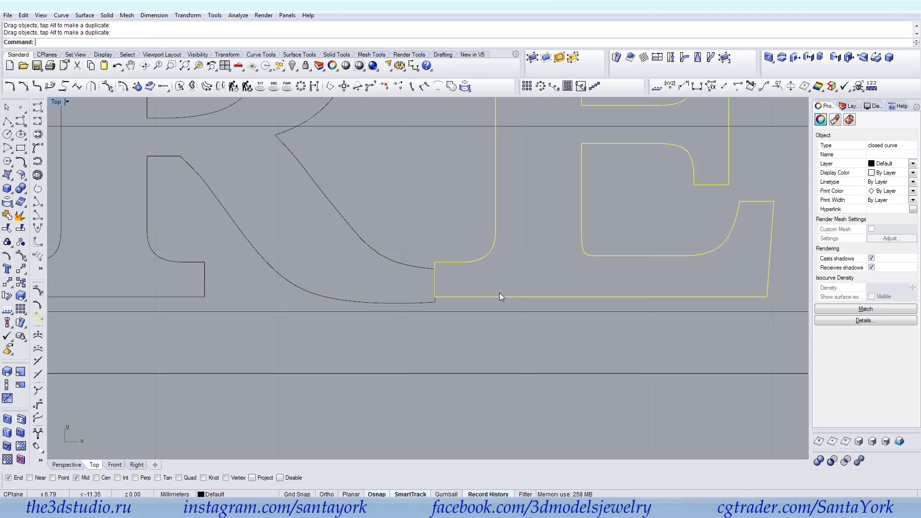
Move the letter E 0.5 mm away from the R along the baseline.
left_click_drag(486, 296, 549, 296)
type(".5")
key("Return")
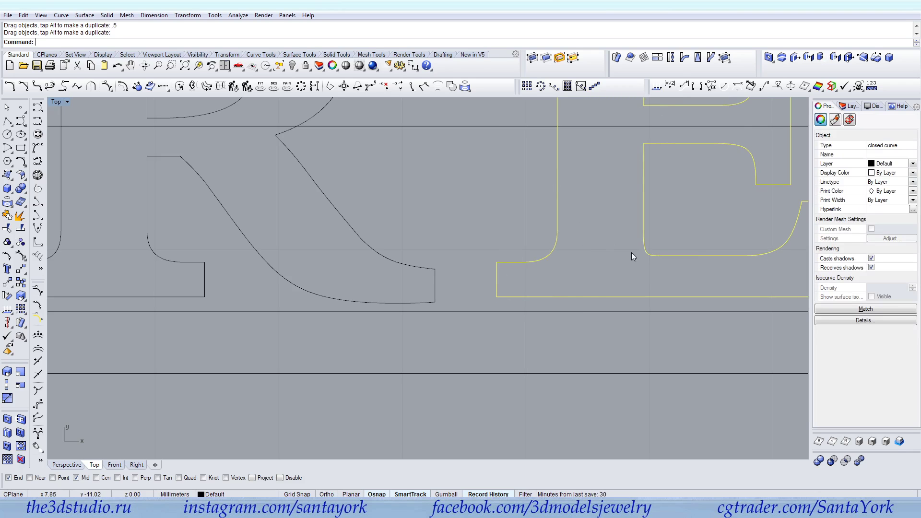
scroll(620, 248, "down", 4)
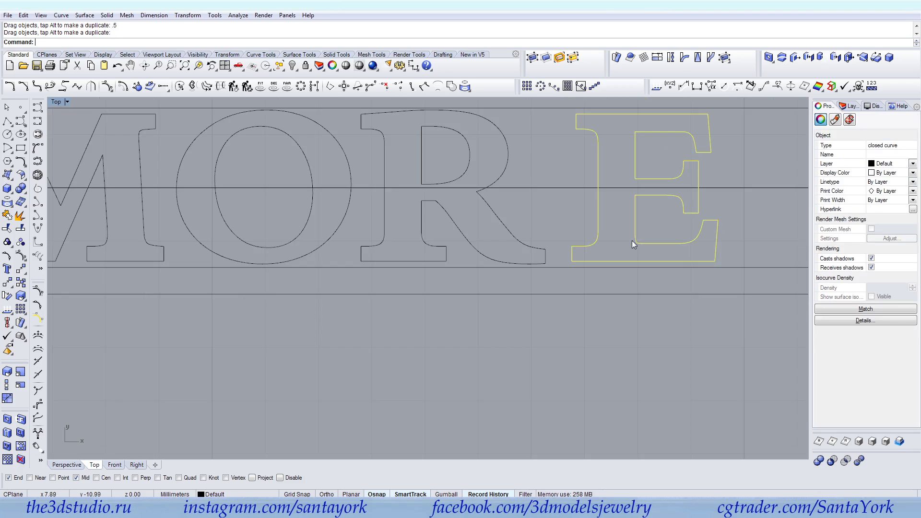
Check the thickness of the thickened E's middle arm with a temporary polyline.
scroll(660, 175, "up", 5)
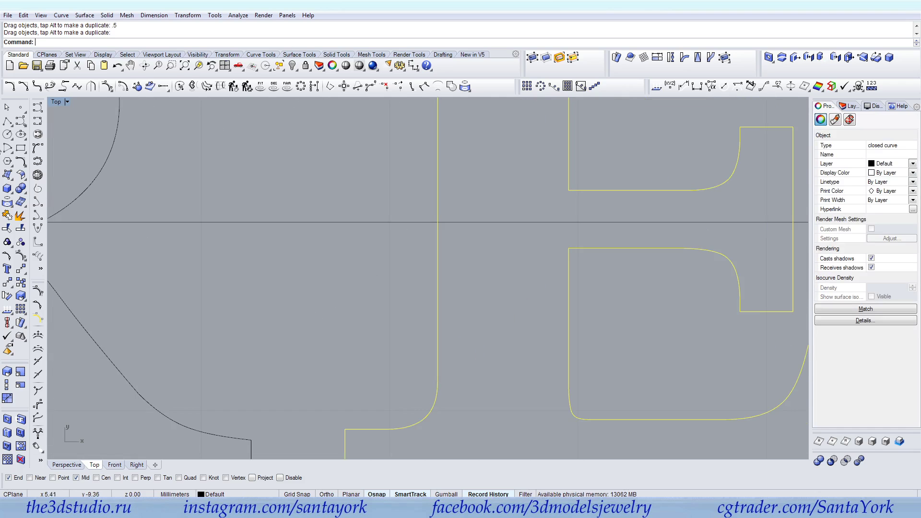
left_click(8, 122)
left_click(568, 190)
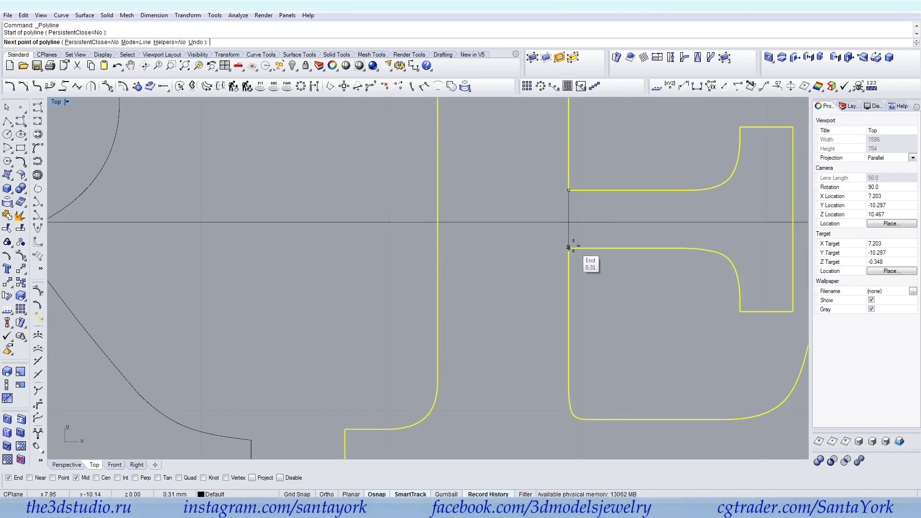
left_click(568, 247)
key("Return")
scroll(602, 231, "down", 6)
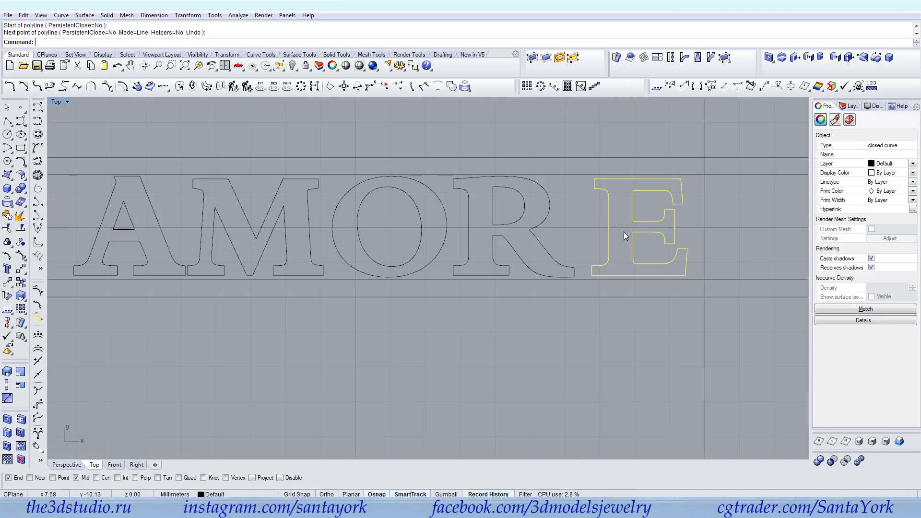
Group the outer and inner outlines of R, O and A letter by letter.
right_click_drag(409, 250, 457, 250)
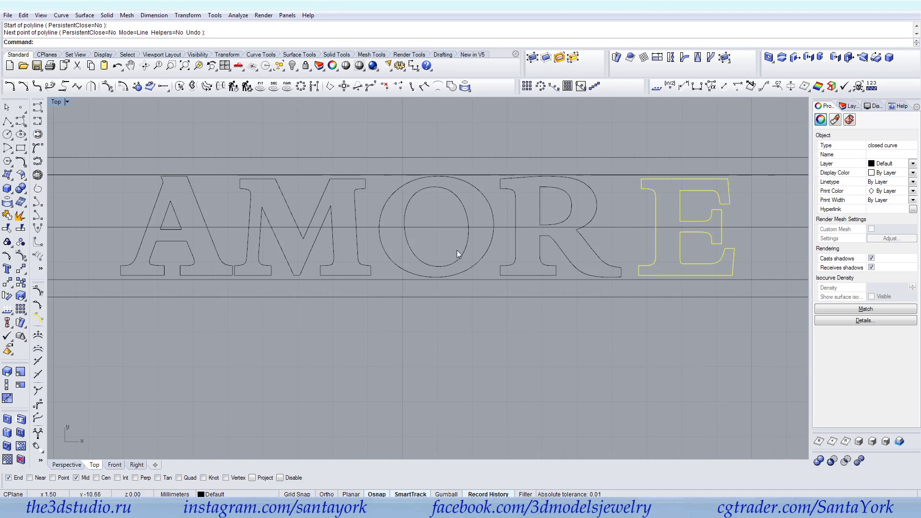
left_click_drag(646, 251, 583, 266)
left_click_drag(624, 191, 541, 205)
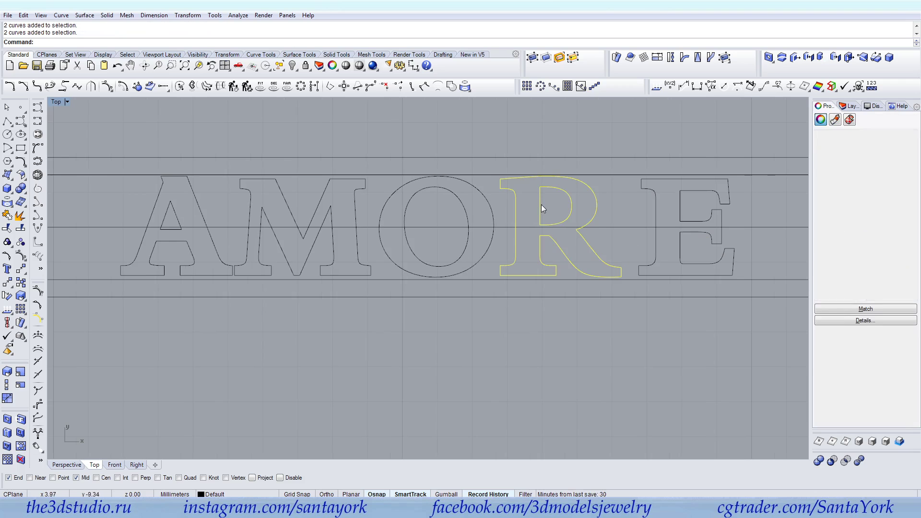
key("ctrl+g")
left_click_drag(433, 208, 376, 217)
left_click_drag(242, 207, 161, 207)
key("ctrl+g")
Space the letters A, M, O and R apart to match the gap before the E, and group the whole word.
scroll(654, 246, "up", 8)
left_click_drag(664, 252, 466, 258)
left_click_drag(331, 224, 220, 224)
scroll(582, 217, "down", 8)
left_click(427, 225, "shift")
left_click(314, 218, "shift")
scroll(322, 255, "up", 5)
scroll(321, 255, "up", 1)
key("Escape")
scroll(405, 256, "down", 6)
left_click(331, 212, "shift")
scroll(244, 200, "down", 4)
scroll(275, 203, "up", 2)
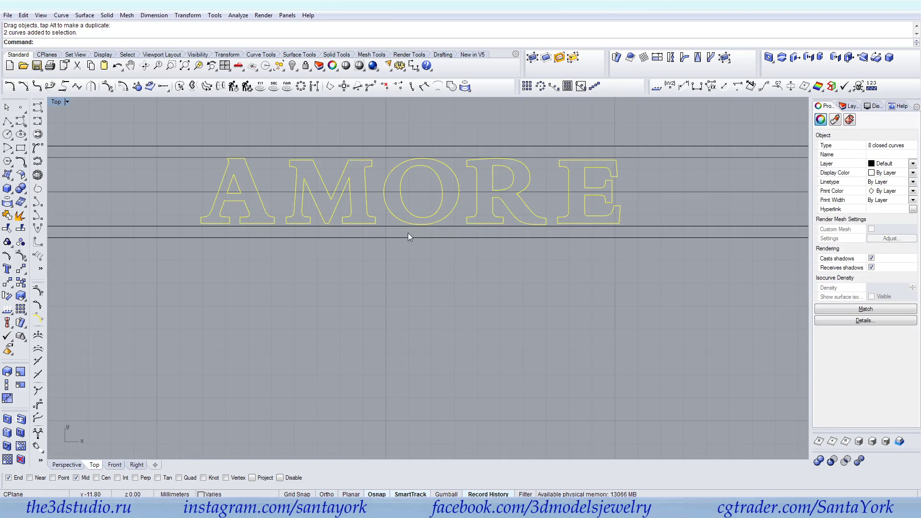
left_click(9, 215)
Draw a vertical guide line at the A's left edge and mirror it across the Y axis.
left_click(7, 122)
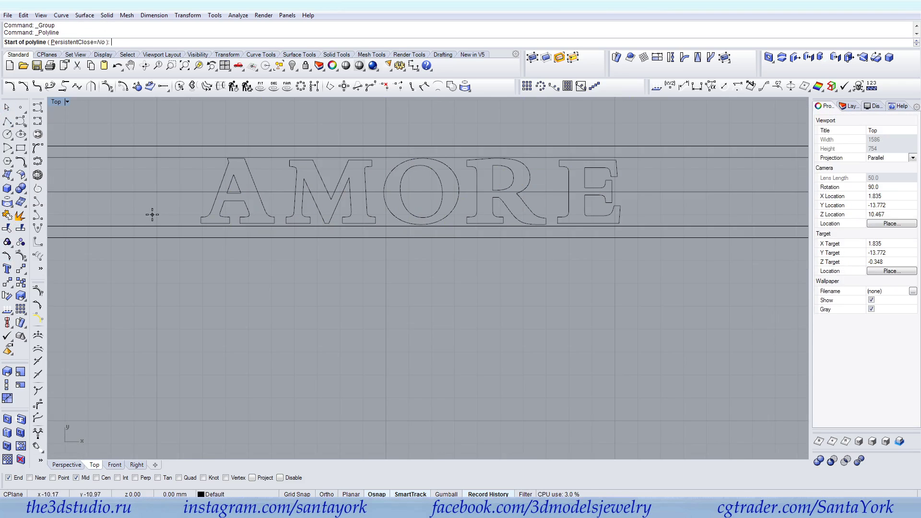
left_click(200, 120)
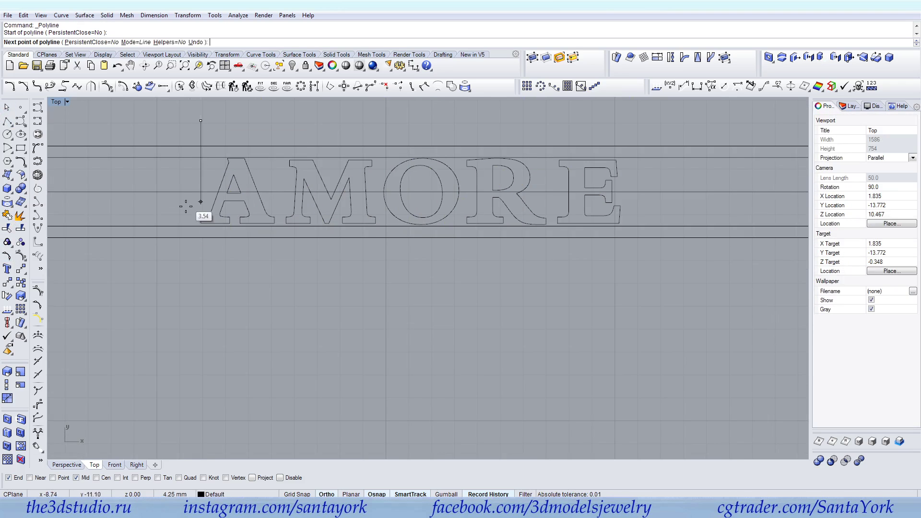
left_click(181, 272)
key("Return")
left_click(188, 15)
left_click(196, 90)
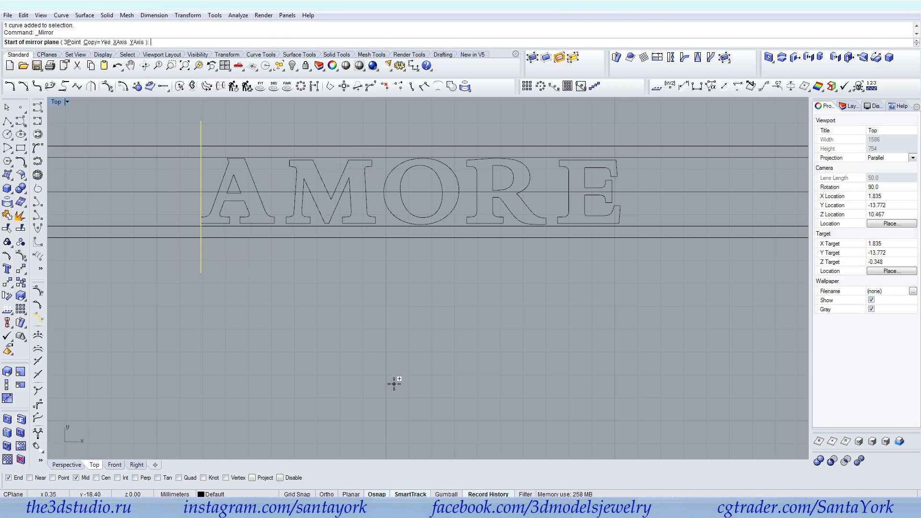
left_click(137, 42)
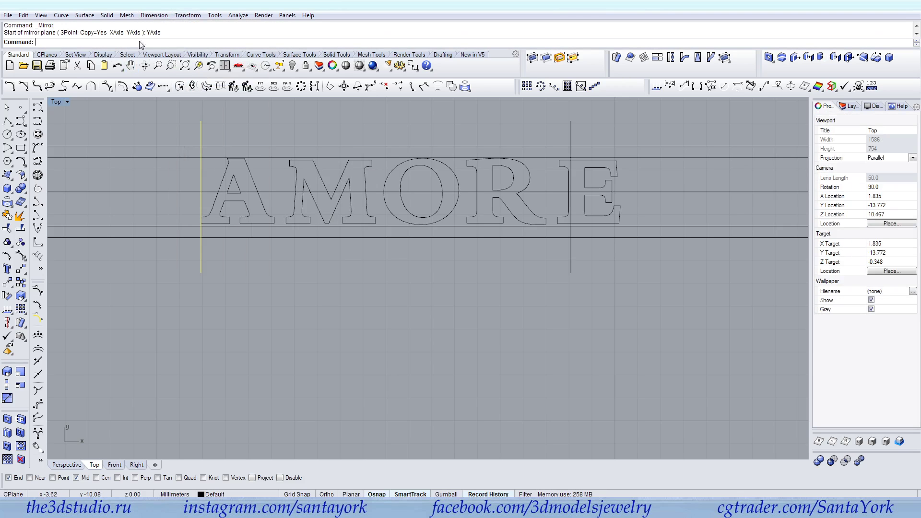
Move AMORE with its guide line until the mirrored guide meets the E's right edge, and delete both guides.
left_click(528, 174, "shift")
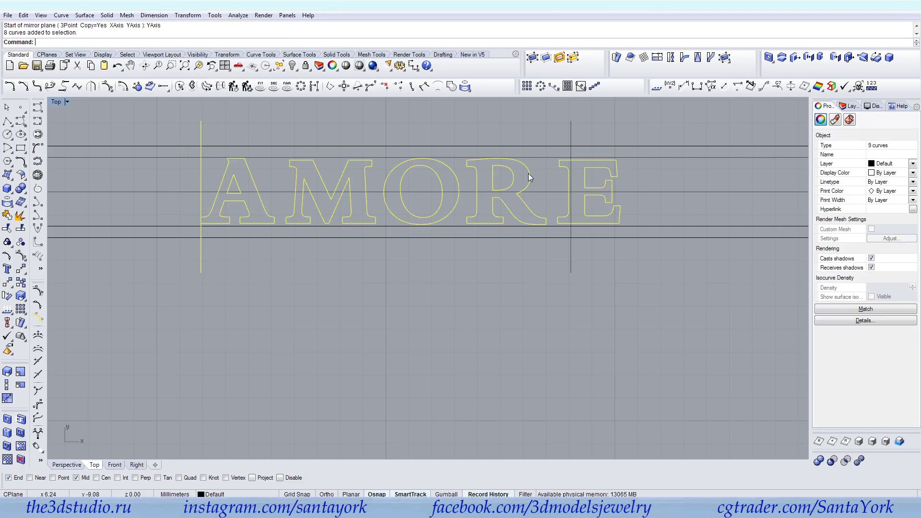
scroll(571, 200, "up", 2)
left_click_drag(568, 201, 538, 200)
scroll(603, 162, "up", 2)
scroll(603, 163, "up", 3)
scroll(652, 291, "down", 8)
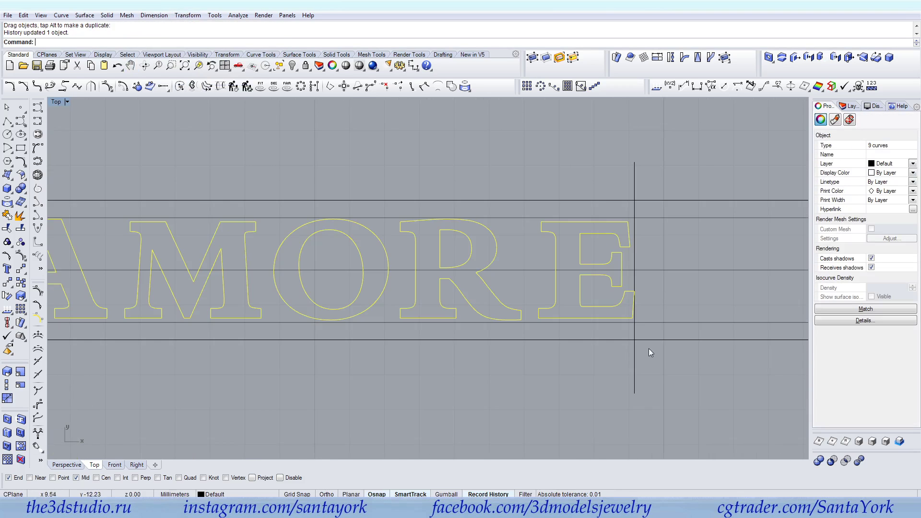
left_click_drag(670, 317, 336, 366)
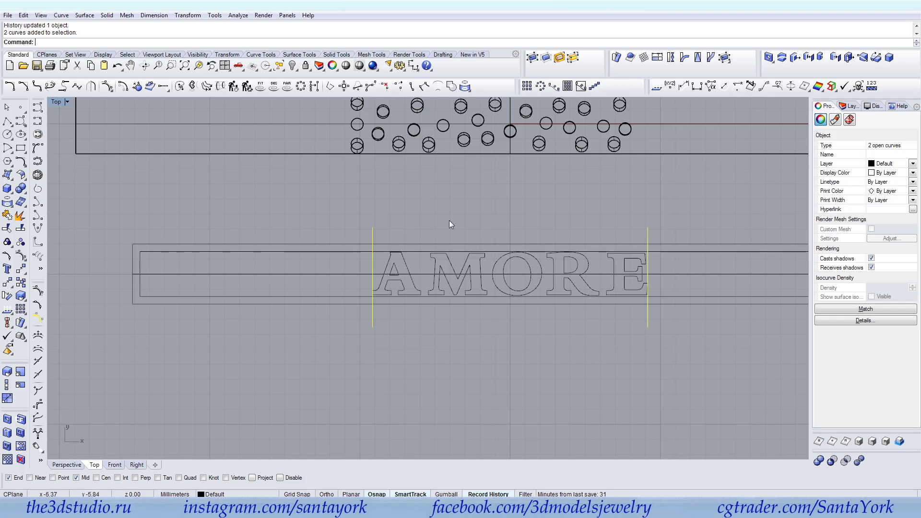
key("Delete")
Extrude the AMORE curves as solids by 0.35 mm to both sides.
left_click(591, 278)
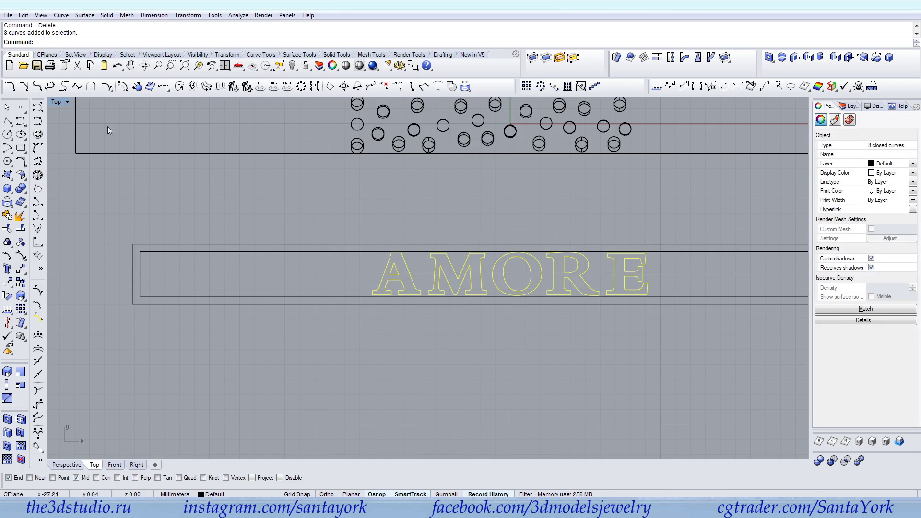
double_click(63, 103)
scroll(624, 218, "down", 8)
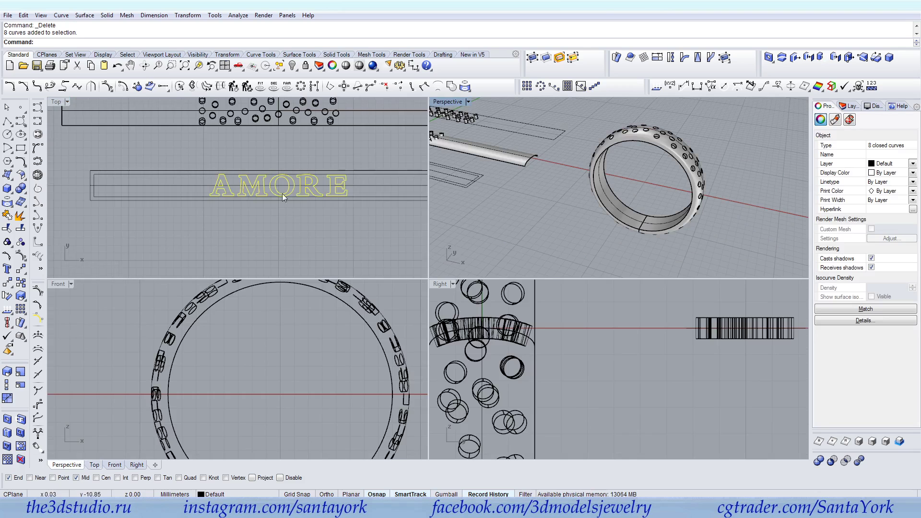
right_click_drag(280, 193, 221, 189)
left_click(106, 16)
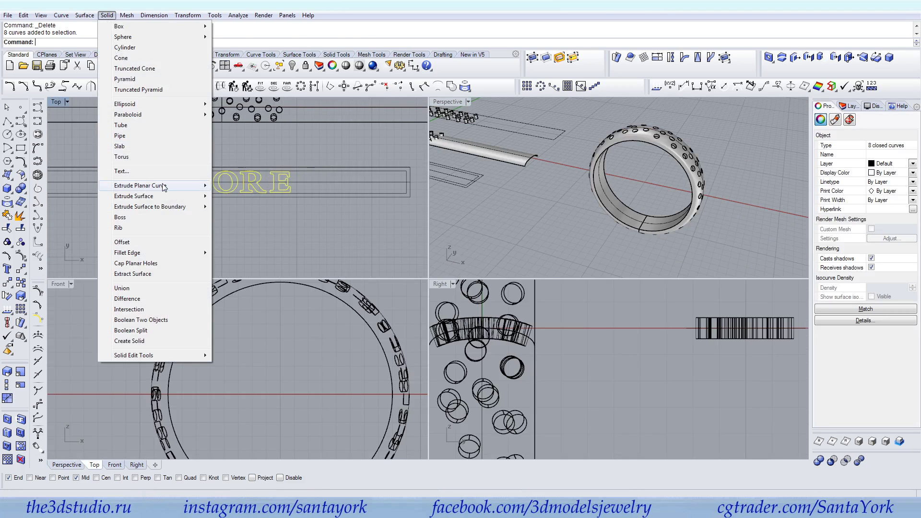
mouse_move(205, 186)
left_click(236, 186)
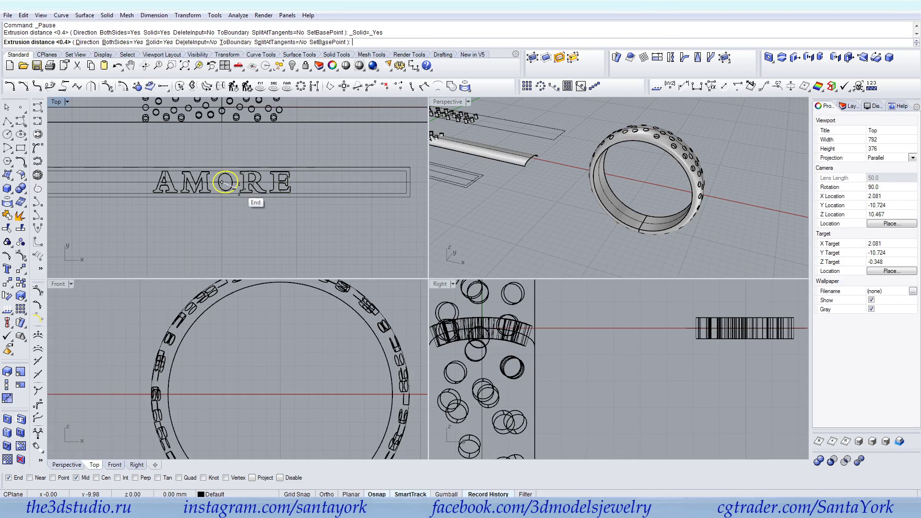
scroll(724, 341, "down", 3)
scroll(515, 324, "up", 5)
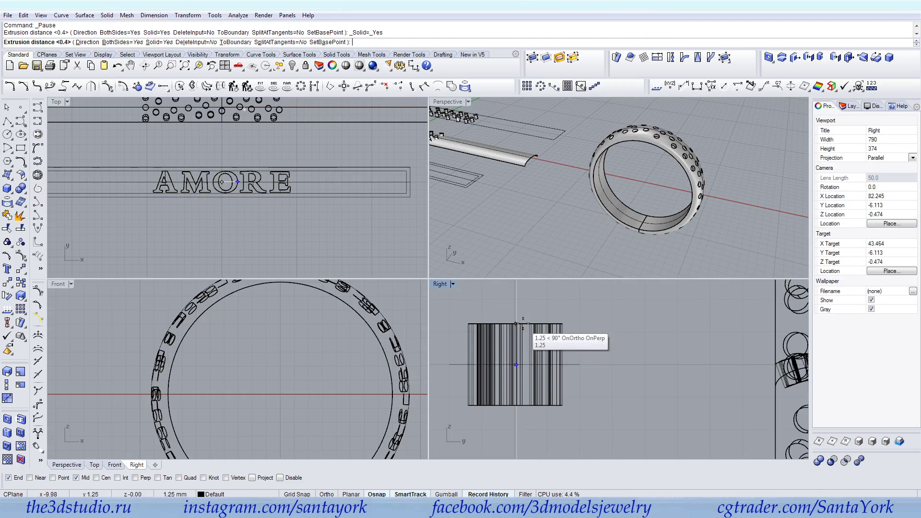
type("0.35")
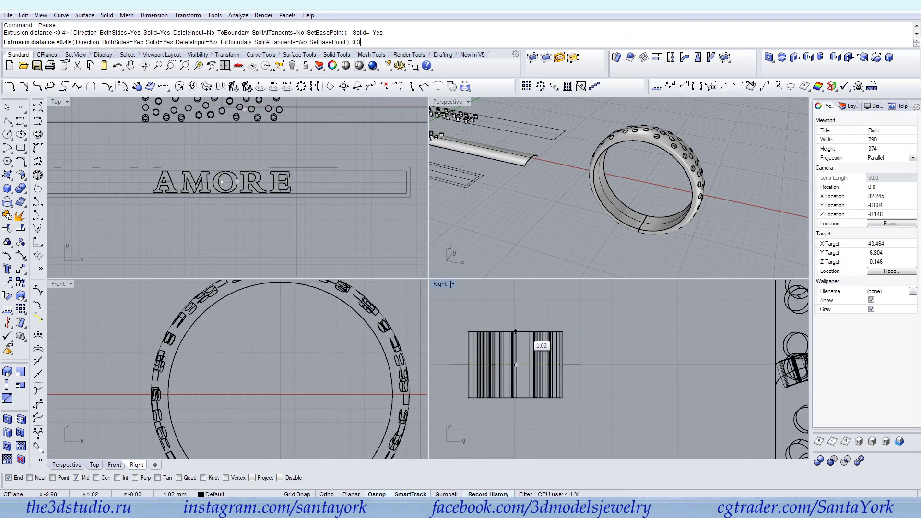
key("Return")
Group the five letter solids and flow a rigid copy of them from the strip's center line onto the ring's inner curve.
left_click_drag(592, 345, 456, 358)
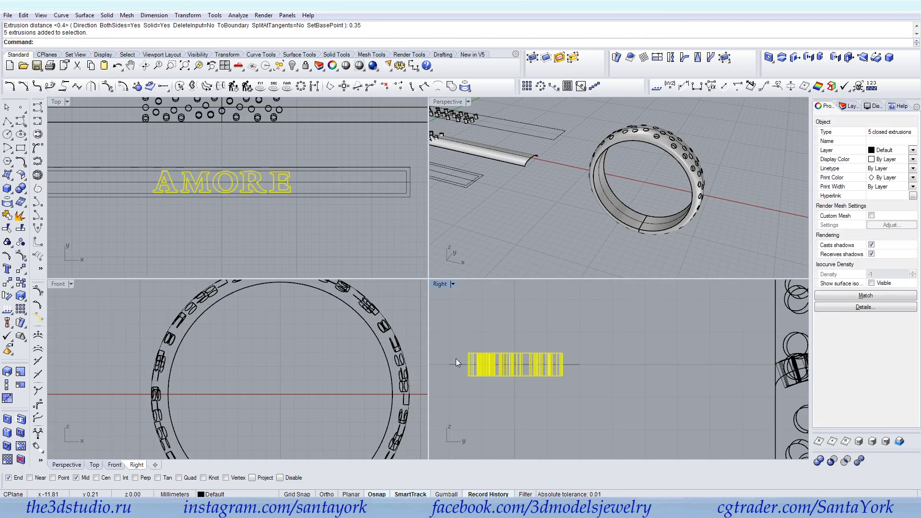
left_click(8, 243)
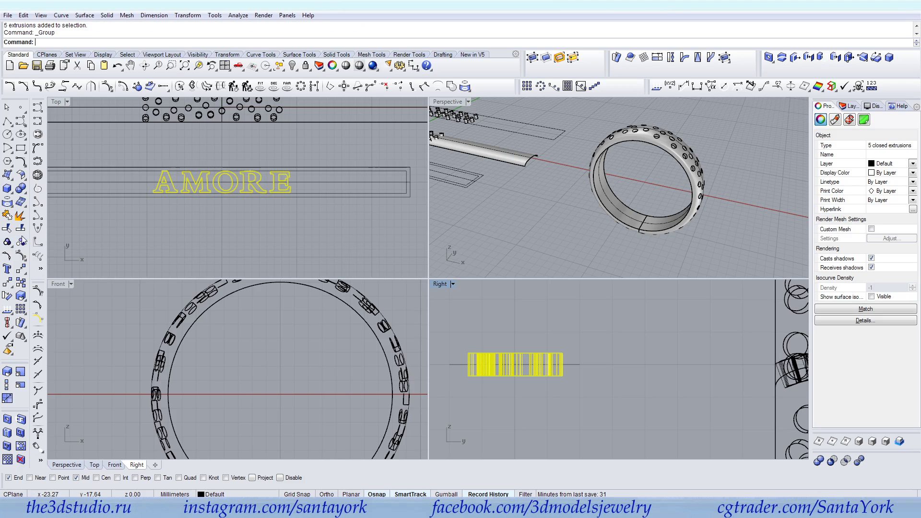
left_click(711, 57)
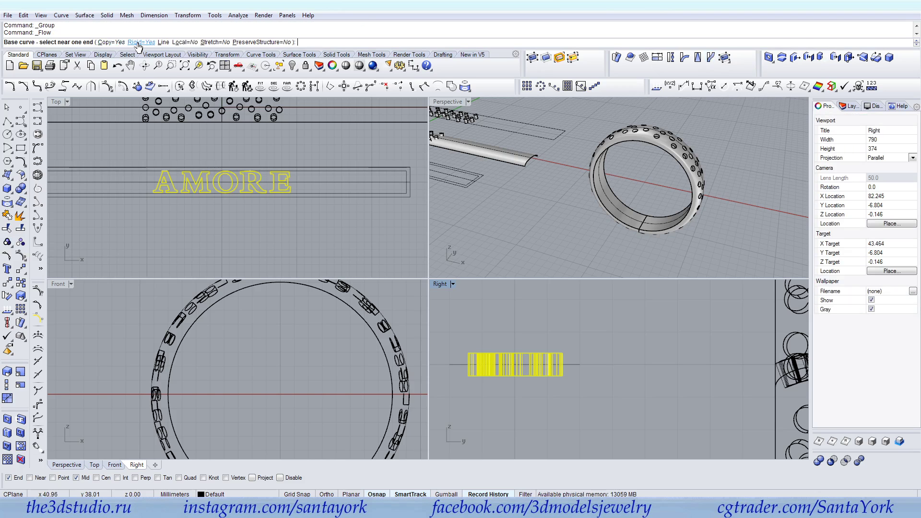
left_click(382, 185)
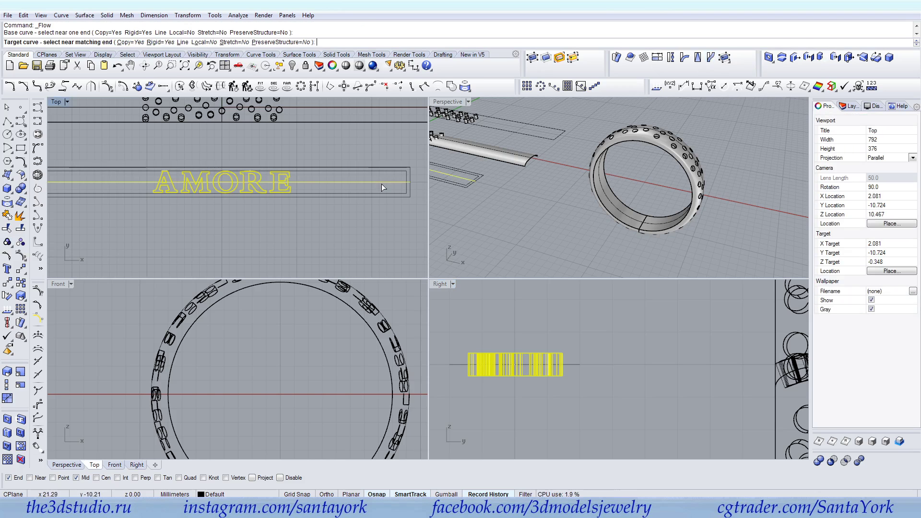
left_click(638, 225)
right_click(638, 224)
right_click_drag(608, 233, 736, 146)
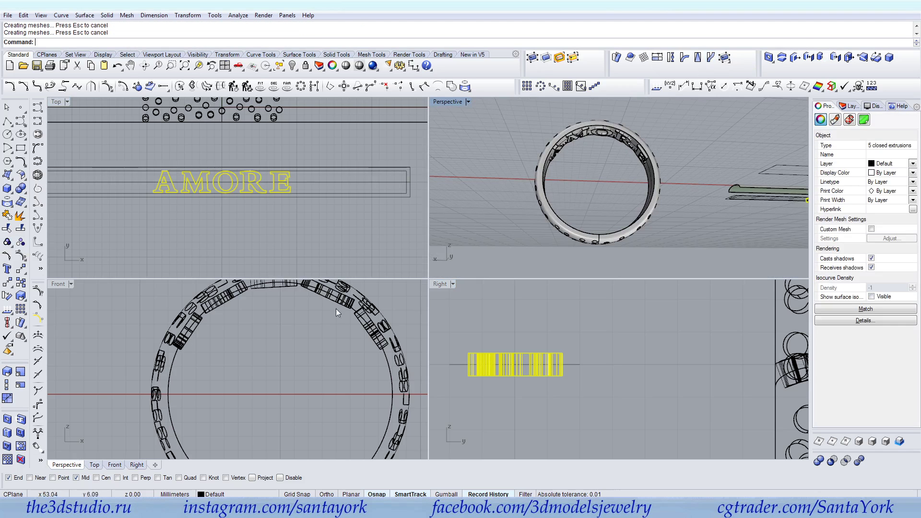
Examine how the rigidly flowed letters sit against the ring's inner curve in the front view.
scroll(227, 322, "down", 5)
scroll(260, 308, "up", 8)
scroll(275, 374, "up", 5)
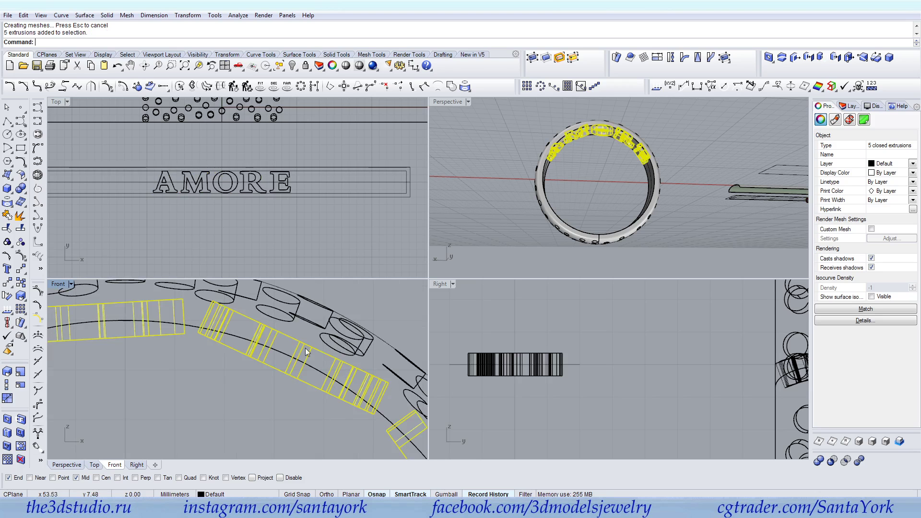
left_click_drag(200, 328, 215, 305)
key("Escape")
key("Escape")
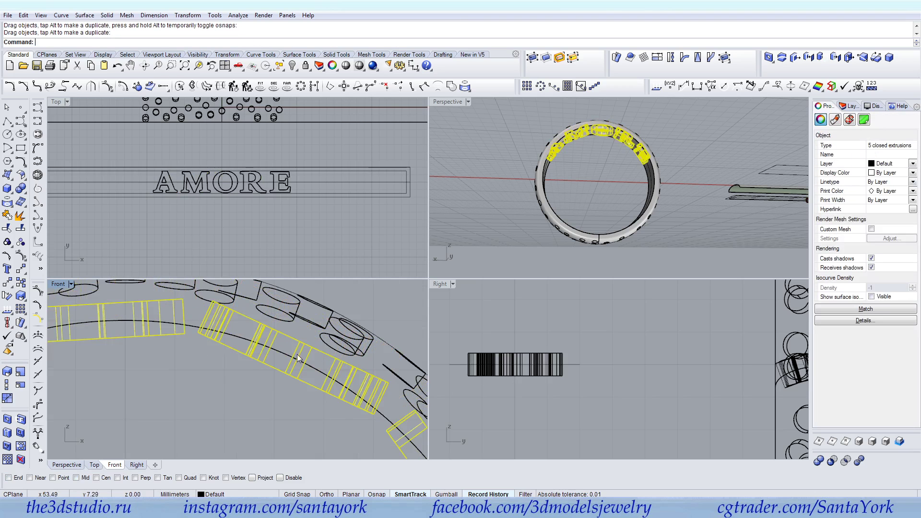
left_click_drag(296, 363, 304, 344)
key("Escape")
scroll(336, 335, "down", 3)
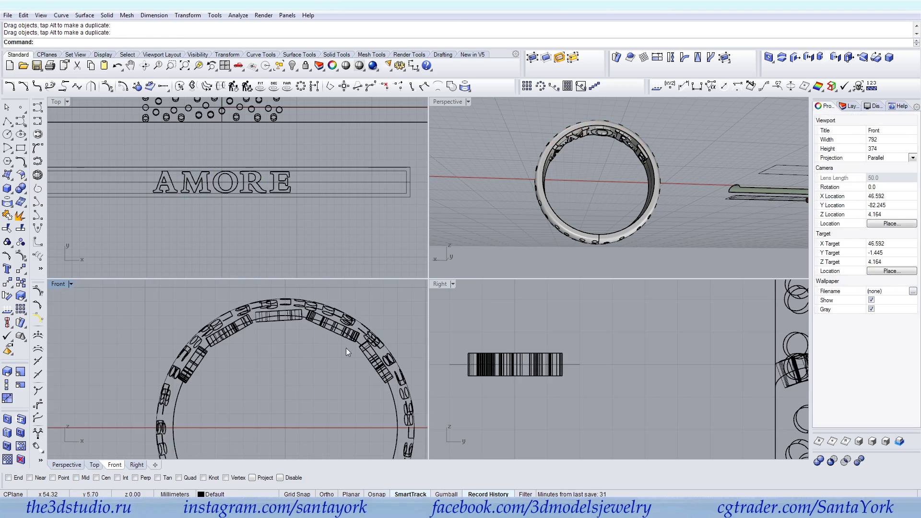
Undo the rigid flow and restart Flow on the flat AMORE solids with Rigid set to No.
mouse_move(564, 154)
right_mouse_down()
mouse_move(626, 192)
mouse_move(565, 151)
right_mouse_up()
key("ctrl+z")
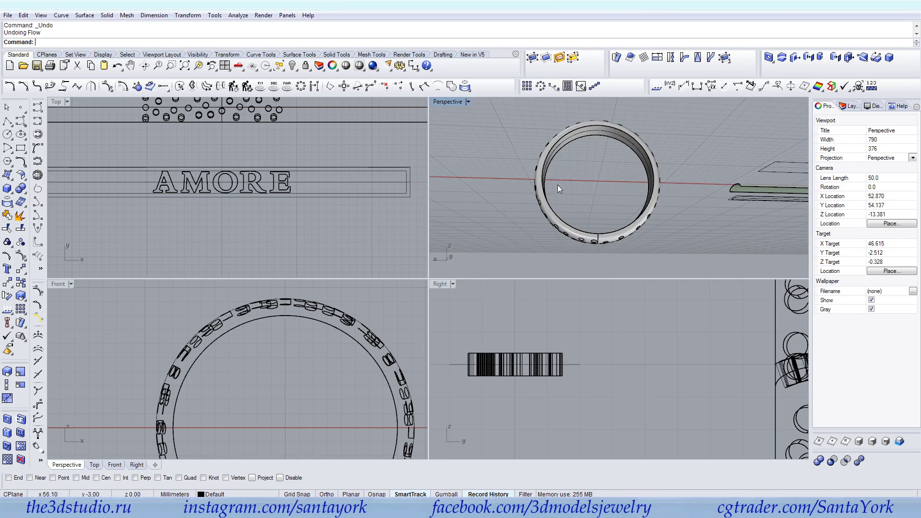
left_click(529, 357)
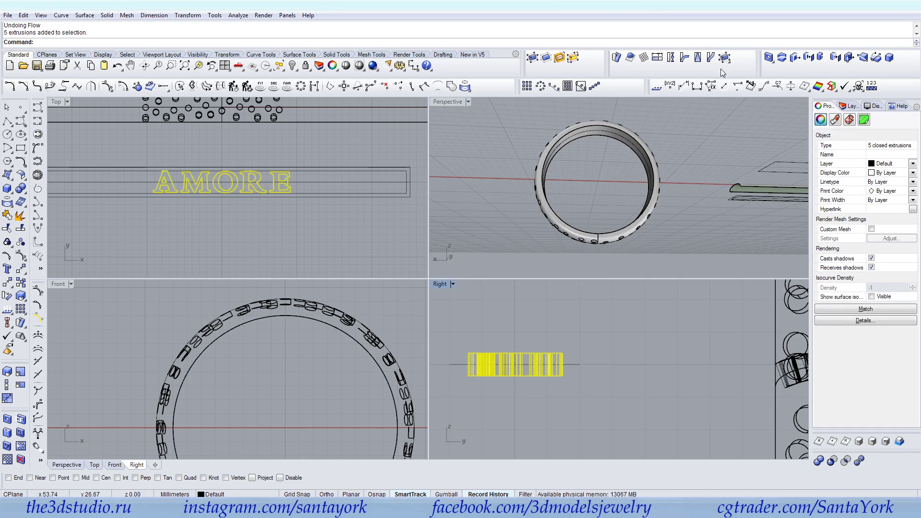
left_click(710, 58)
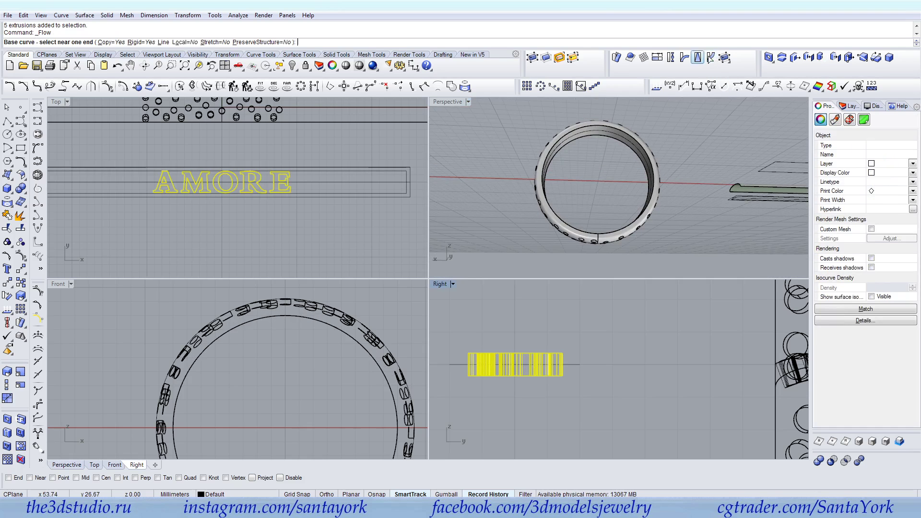
left_click(141, 42)
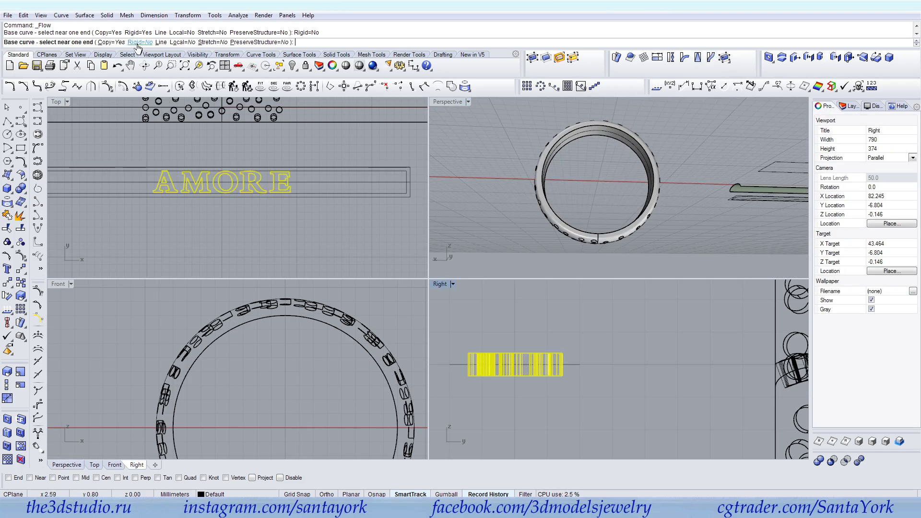
Try flowing a non-rigid copy of AMORE from the strip's center line onto the ring's inner curve twice, undoing each attempt.
left_click(390, 183)
right_click_drag(511, 237, 476, 152)
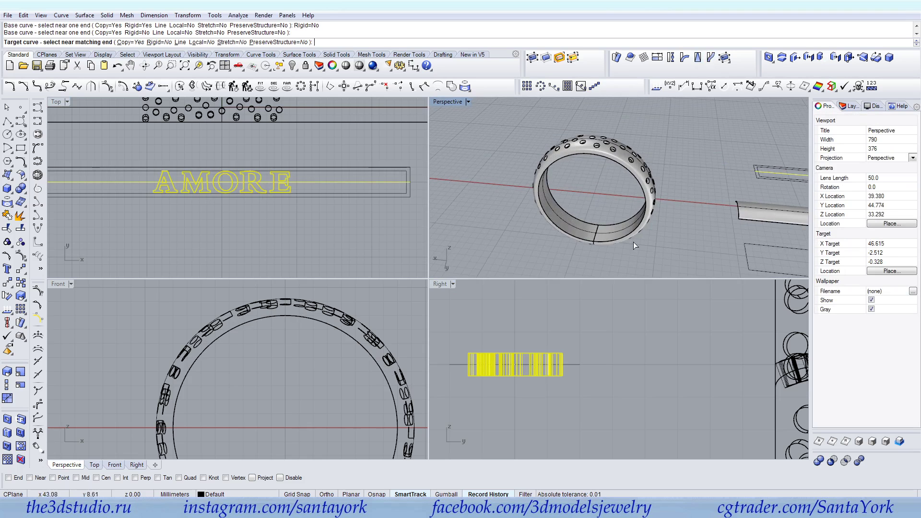
scroll(624, 228, "up", 4)
left_click(568, 234)
right_click_drag(566, 234, 718, 120)
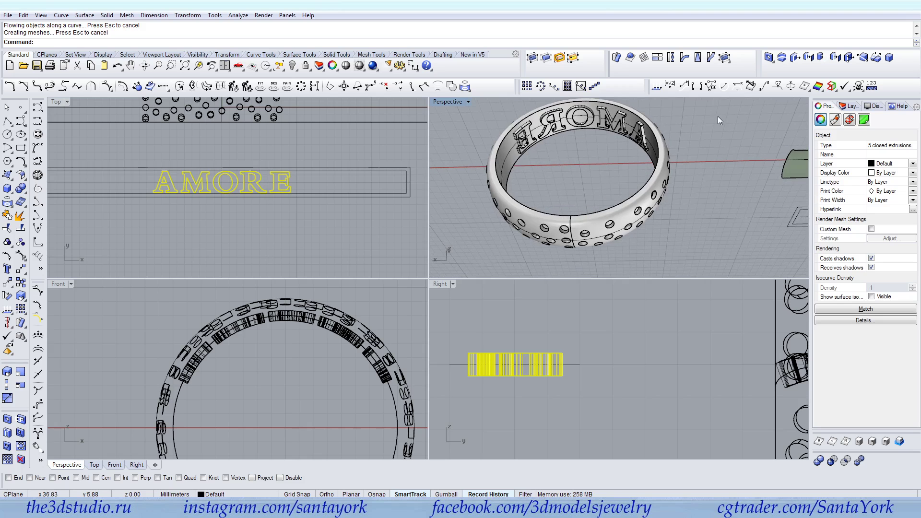
key("ctrl+z")
right_click(394, 178)
left_click(389, 182)
right_click_drag(590, 166, 601, 98)
left_click(569, 244)
key("ctrl+z")
Flow a non-rigid copy of AMORE from the strip's center line onto the ring's inner curve so the word reads correctly inside.
right_click(393, 184)
left_click(394, 184)
right_click_drag(540, 163, 589, 264)
left_click(599, 245)
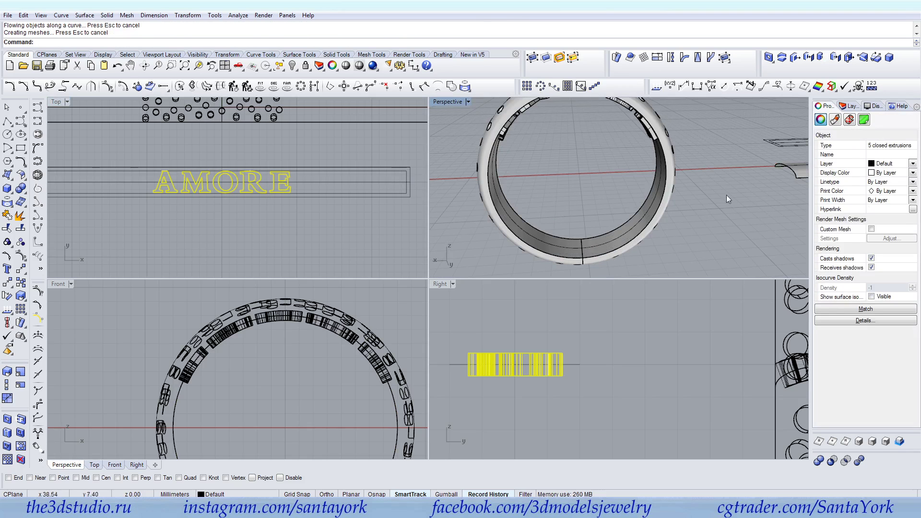
right_click_drag(727, 204, 551, 160)
scroll(549, 109, "up", 9)
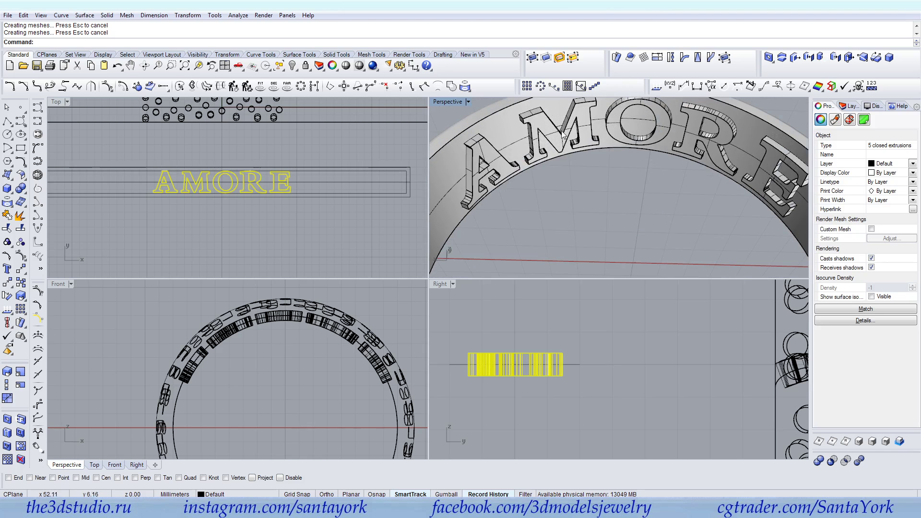
Rotate the five flowed letters 180 degrees about the ring's center in the front view.
left_click(575, 122)
scroll(618, 174, "down", 12)
right_click_drag(617, 174, 712, 126)
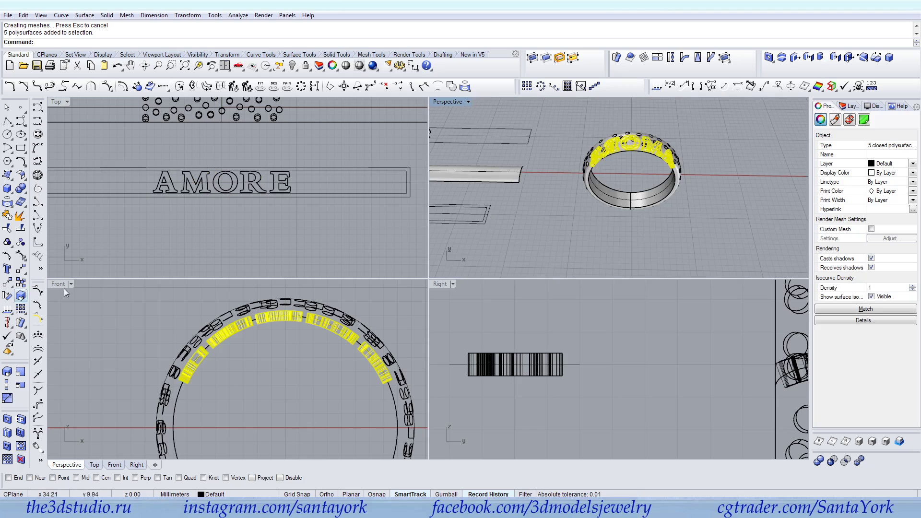
scroll(635, 128, "up", 4)
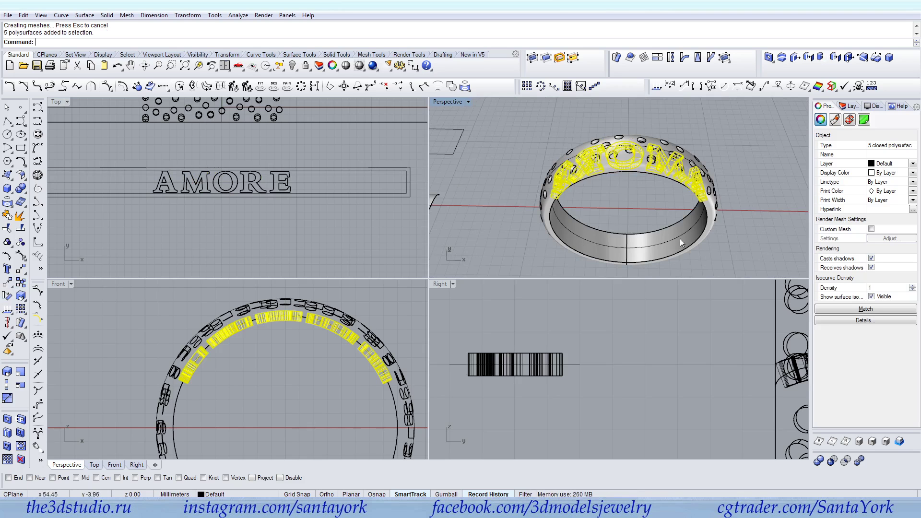
left_click(20, 295)
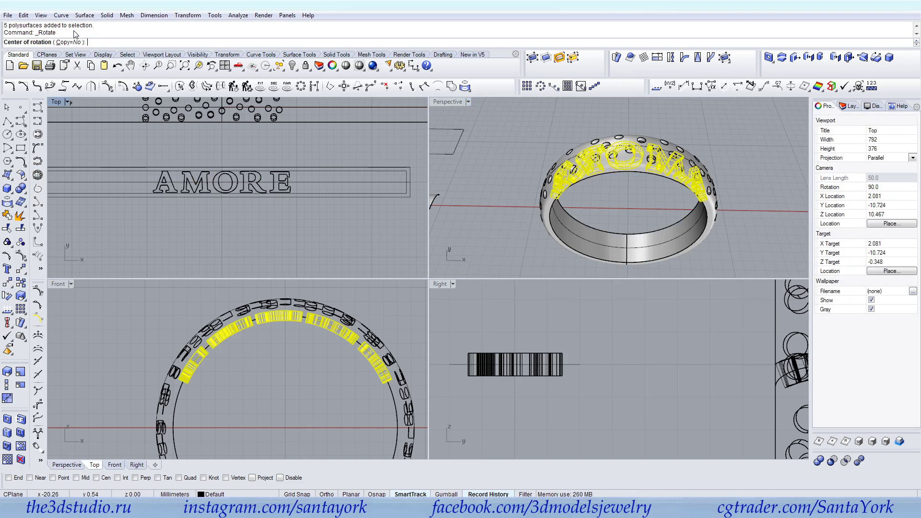
scroll(268, 282, "down", 2)
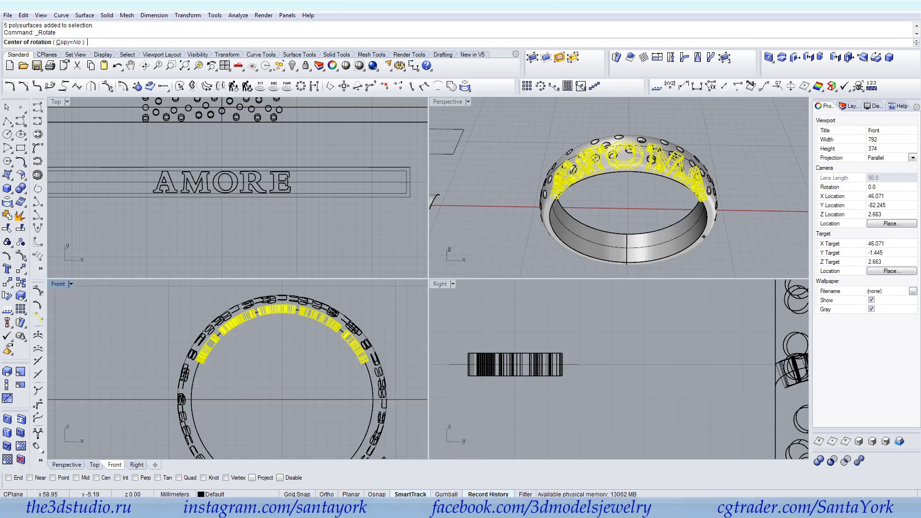
left_click(282, 400)
left_click(282, 354)
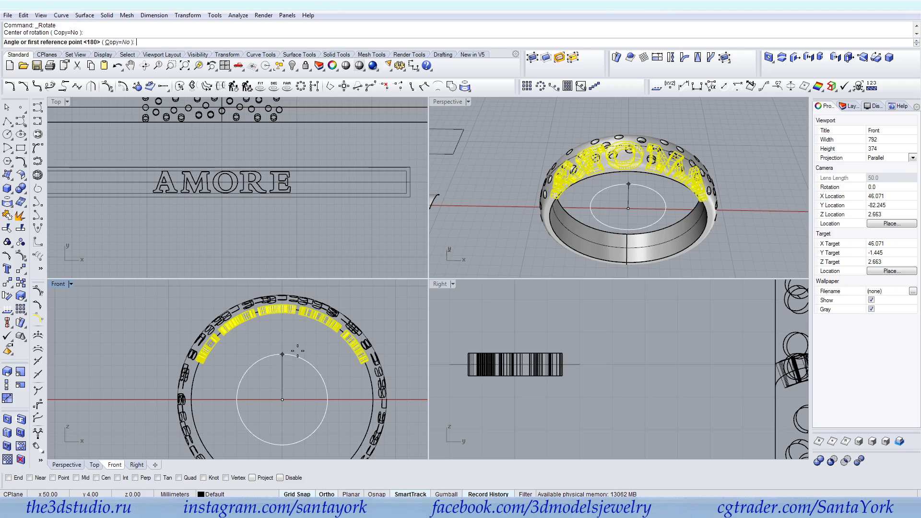
left_click(283, 439)
left_click(731, 246)
Subtract the AMORE letter solids from the ring body with a Boolean Difference.
right_click_drag(731, 246, 565, 183)
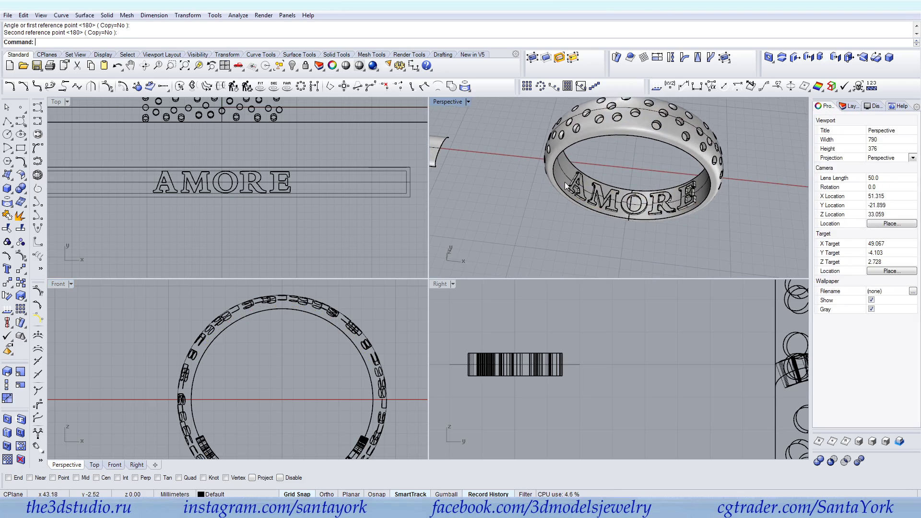
left_click(565, 183)
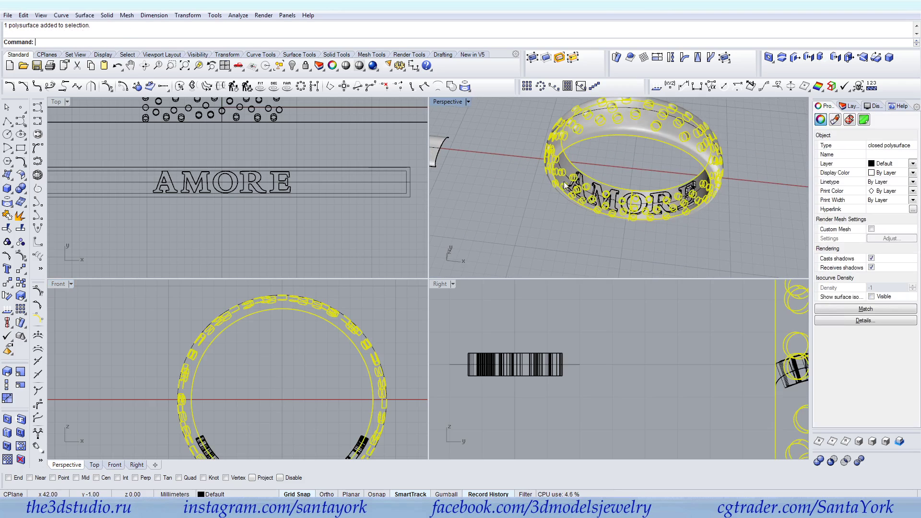
left_click(23, 190)
left_click(48, 193)
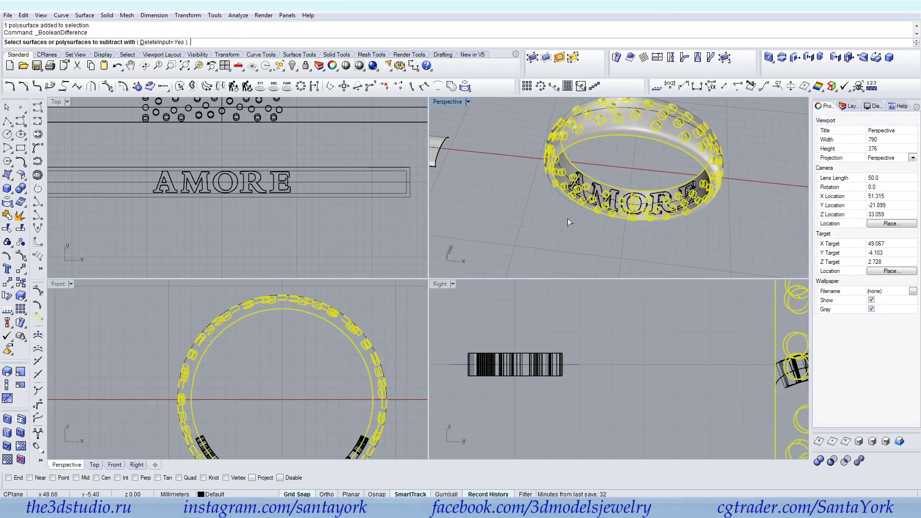
left_click(641, 207)
key("Return")
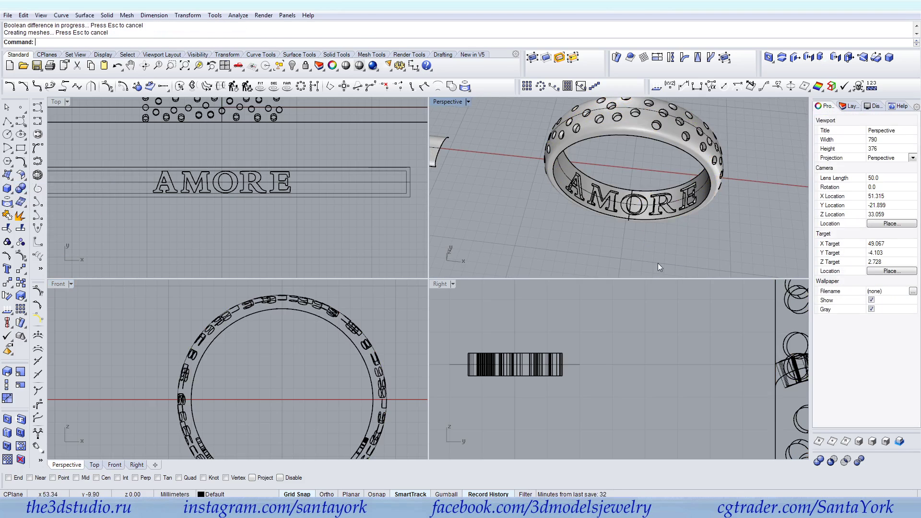
Switch the perspective view to Rendered display and hide all curves.
left_click(447, 101)
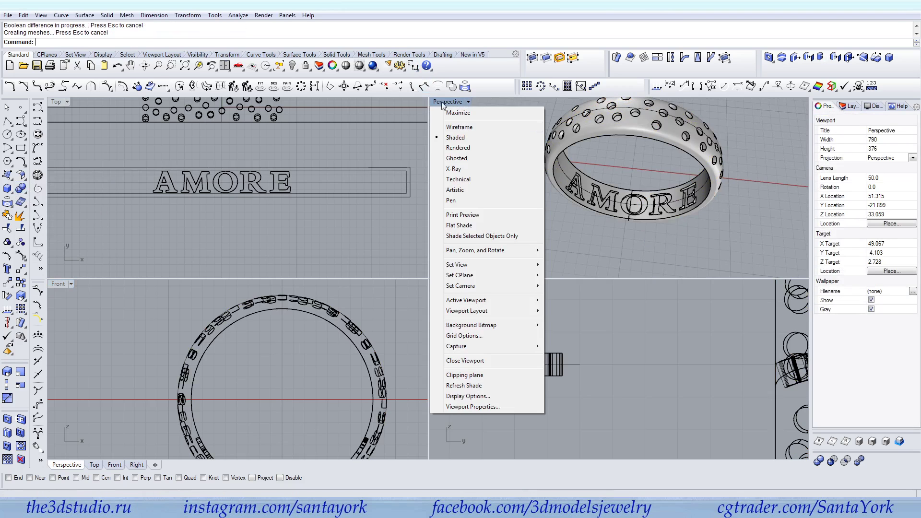
left_click(450, 148)
left_click(280, 64)
left_click(319, 124)
left_click(292, 66)
Maximize the perspective view and turn it to face the ring's engraved interior.
right_click_drag(670, 200, 633, 240)
left_click(468, 102)
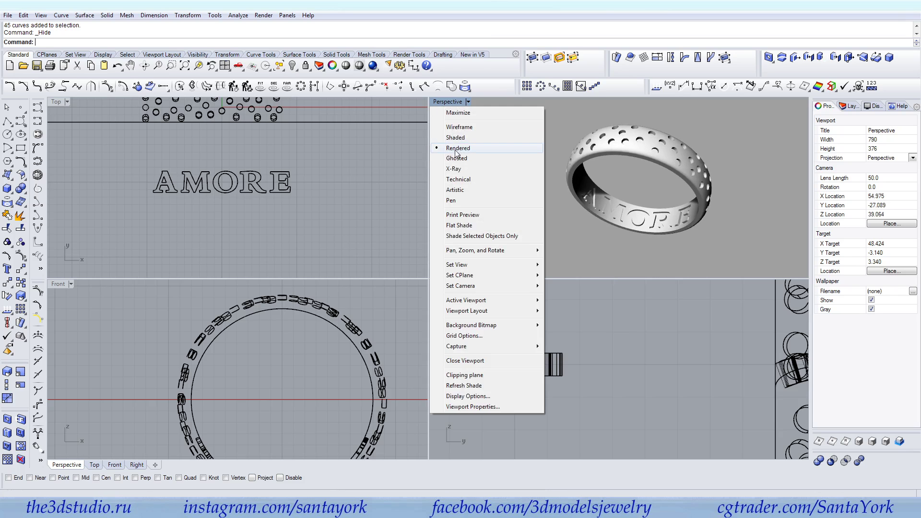
left_click(707, 186)
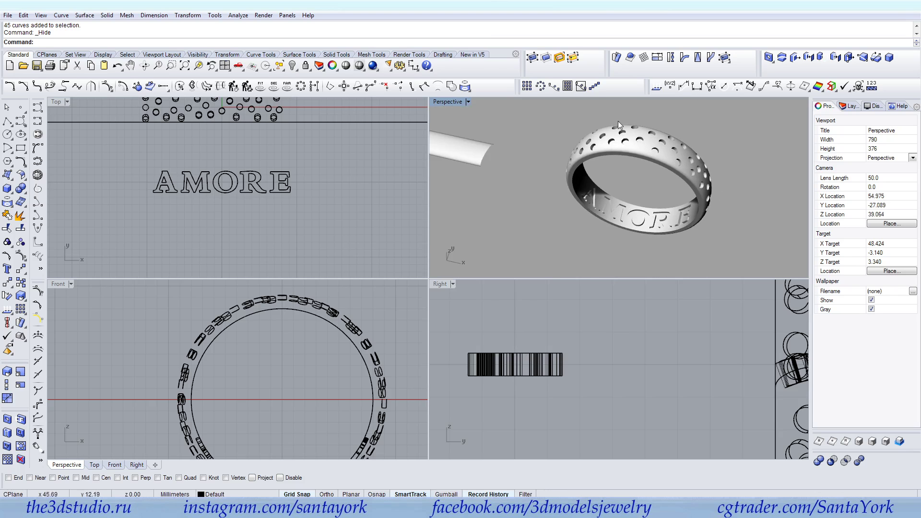
double_click(453, 103)
right_click_drag(456, 293, 478, 305)
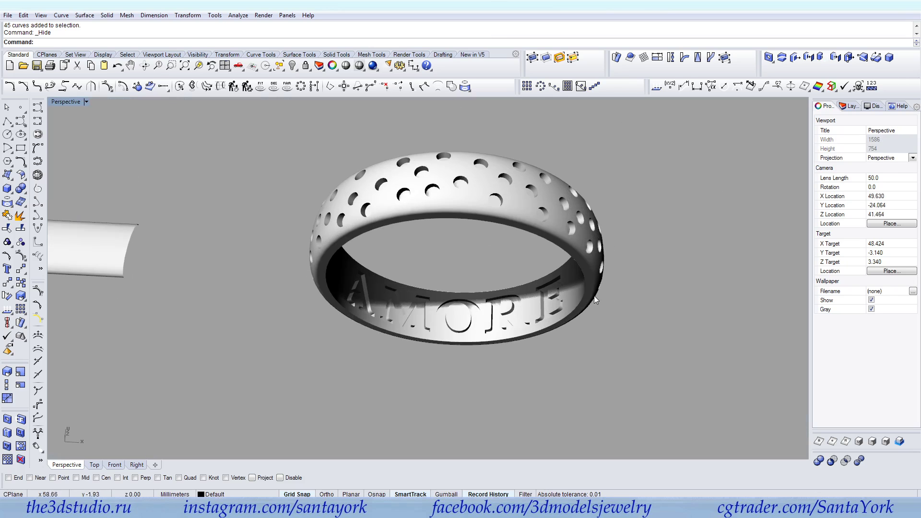
Run edge analysis on the ring, viewing all edges and checking for naked edges.
left_click(563, 178)
left_click(833, 86)
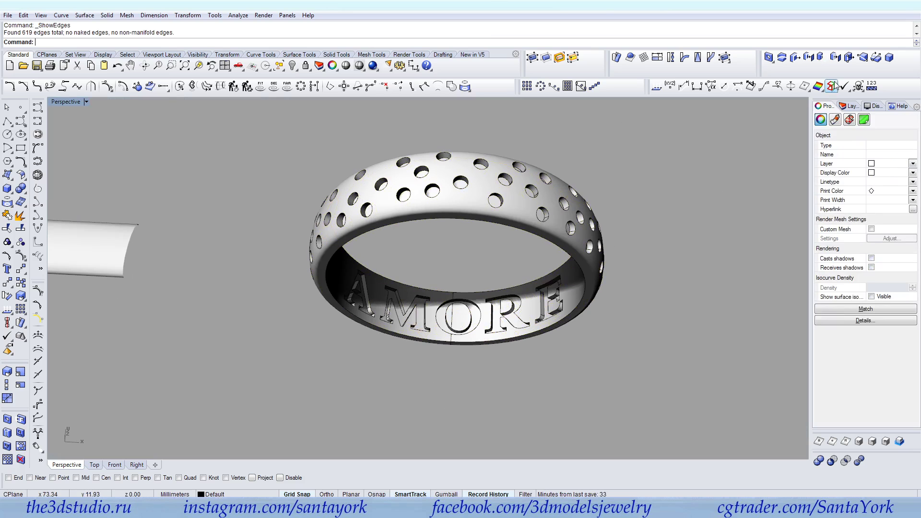
left_click_drag(785, 335, 711, 282)
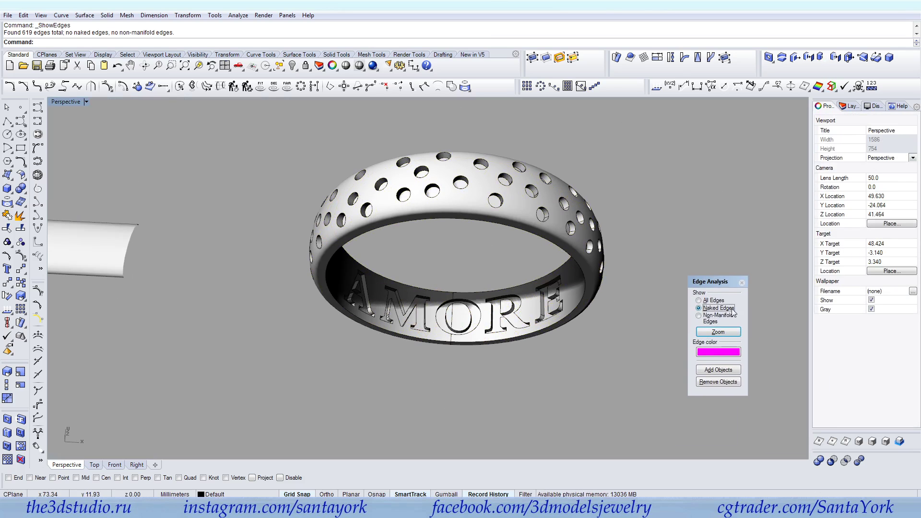
left_click(700, 300)
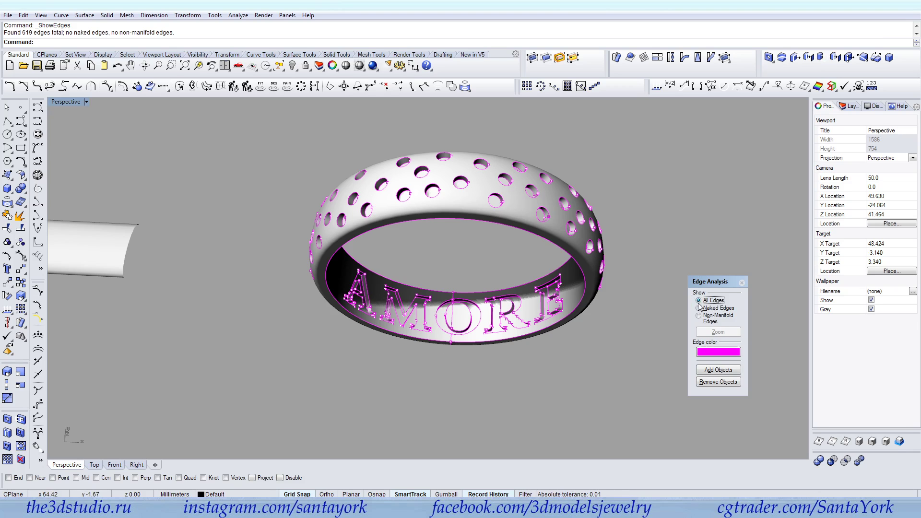
left_click(699, 309)
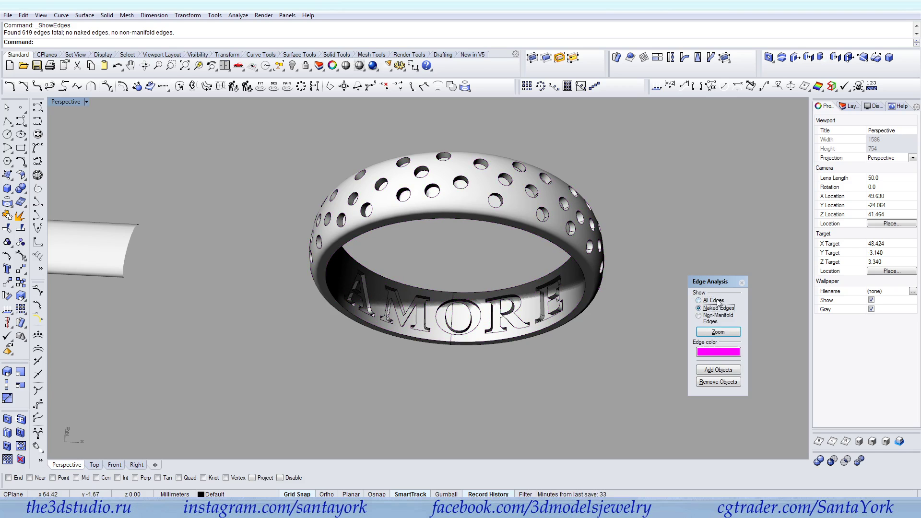
left_click_drag(720, 280, 920, 307)
Examine the engraved AMORE letters inside the ring up close from both sides.
right_click_drag(439, 303, 423, 290)
scroll(425, 366, "up", 9)
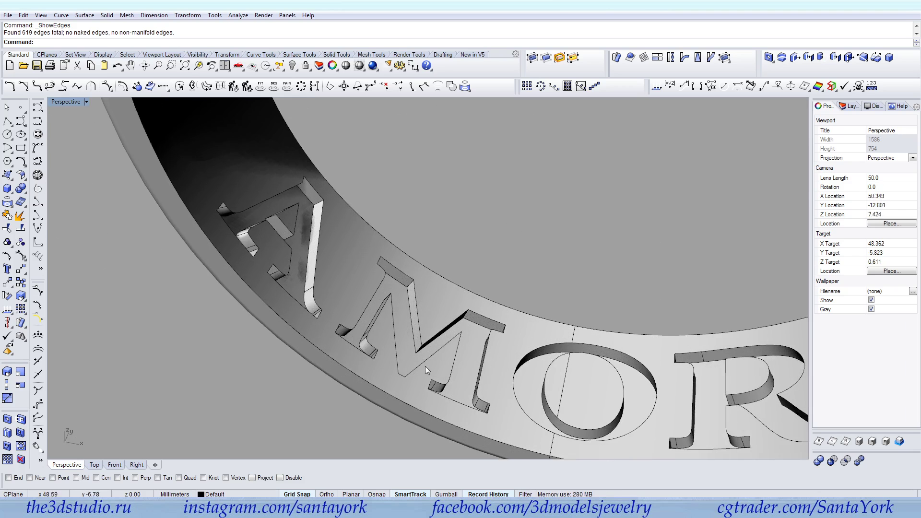
scroll(503, 379, "down", 12)
right_click_drag(456, 376, 554, 314)
scroll(553, 366, "up", 6)
scroll(553, 365, "down", 5)
scroll(554, 313, "up", 7)
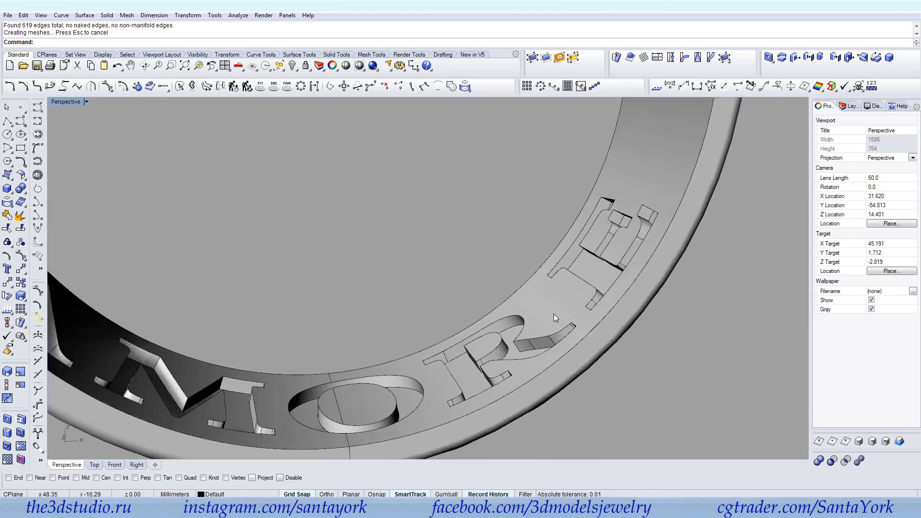
scroll(571, 264, "down", 5)
Review the whole ring from several angles alongside the flat strip, the hole cylinders and the AMORE solids.
right_click_drag(529, 219, 302, 297)
scroll(532, 331, "down", 9)
scroll(538, 336, "down", 4)
scroll(538, 273, "up", 12)
right_click_drag(538, 273, 418, 269)
scroll(508, 263, "down", 8)
right_click_drag(508, 263, 602, 315)
scroll(602, 315, "down", 5)
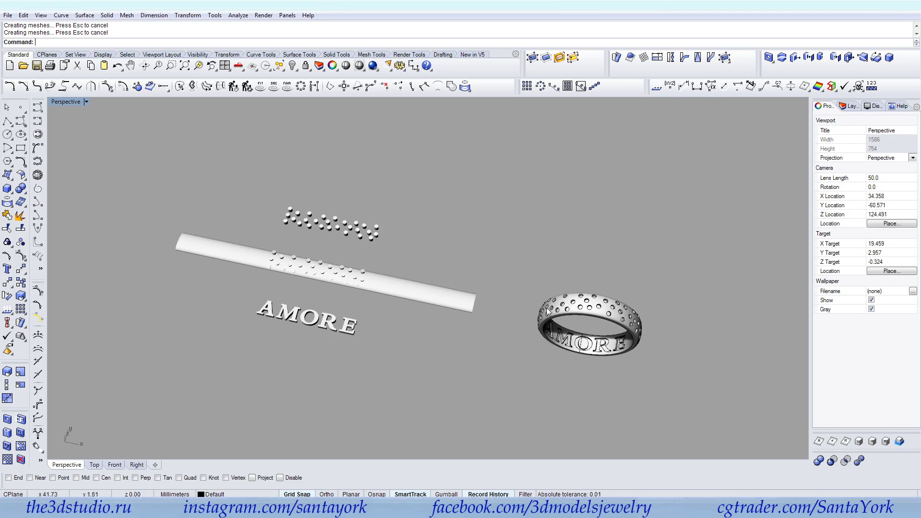
right_click_drag(631, 336, 461, 291)
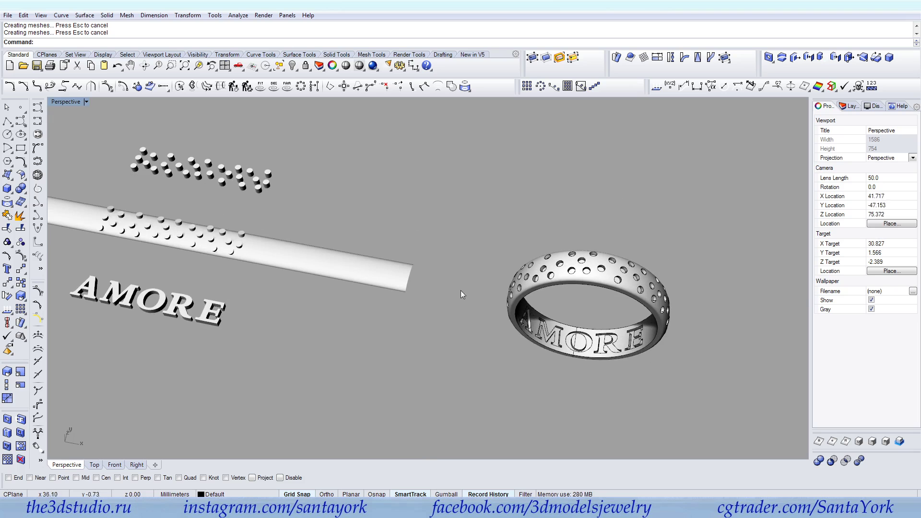